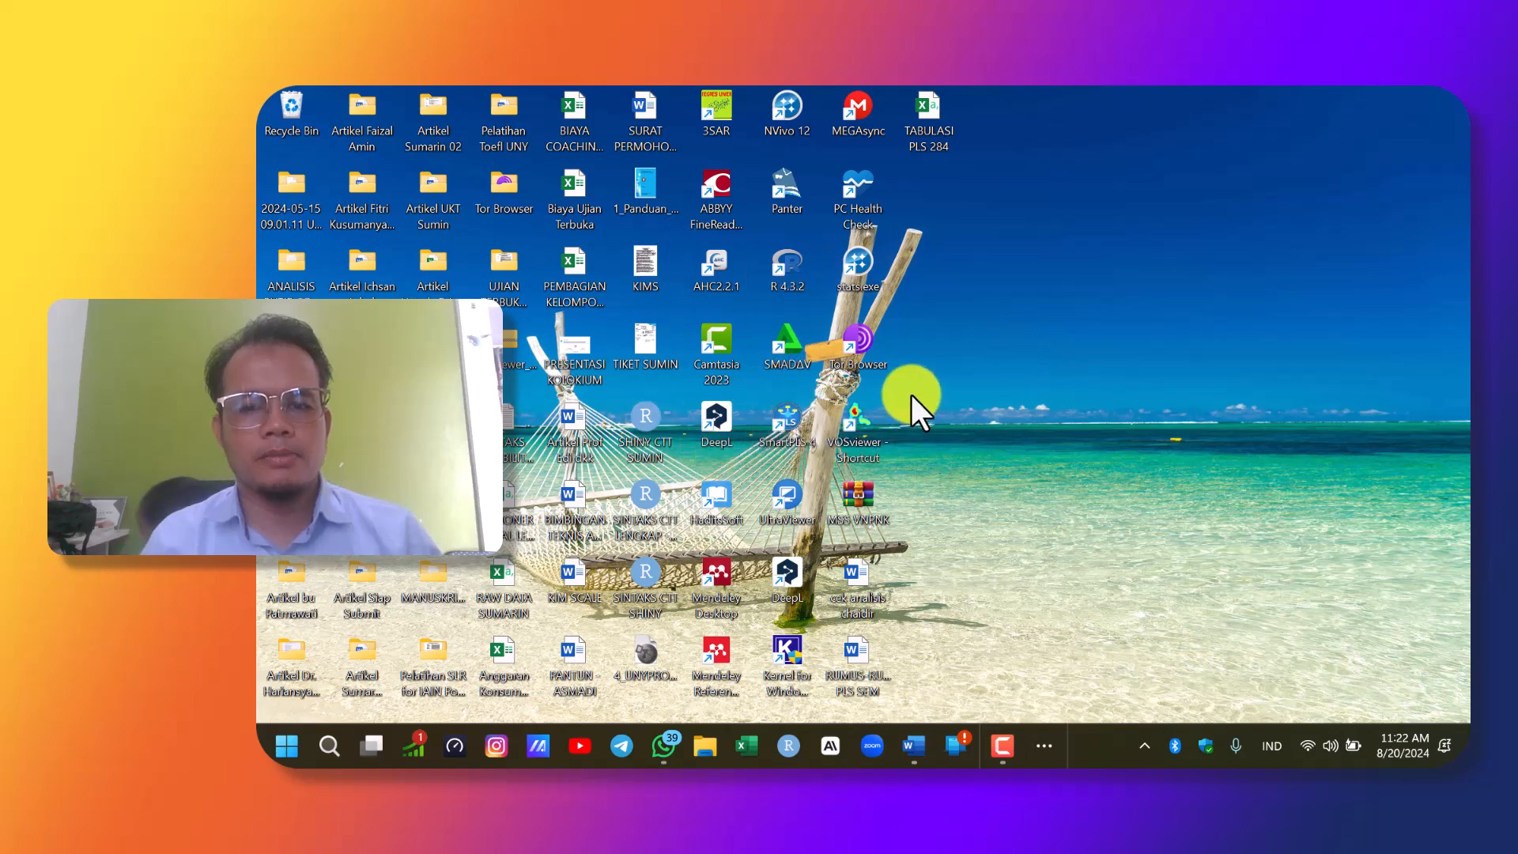
Open SmartPLS 4 and create a new project named PLS-EKSHN.
double_click(784, 423)
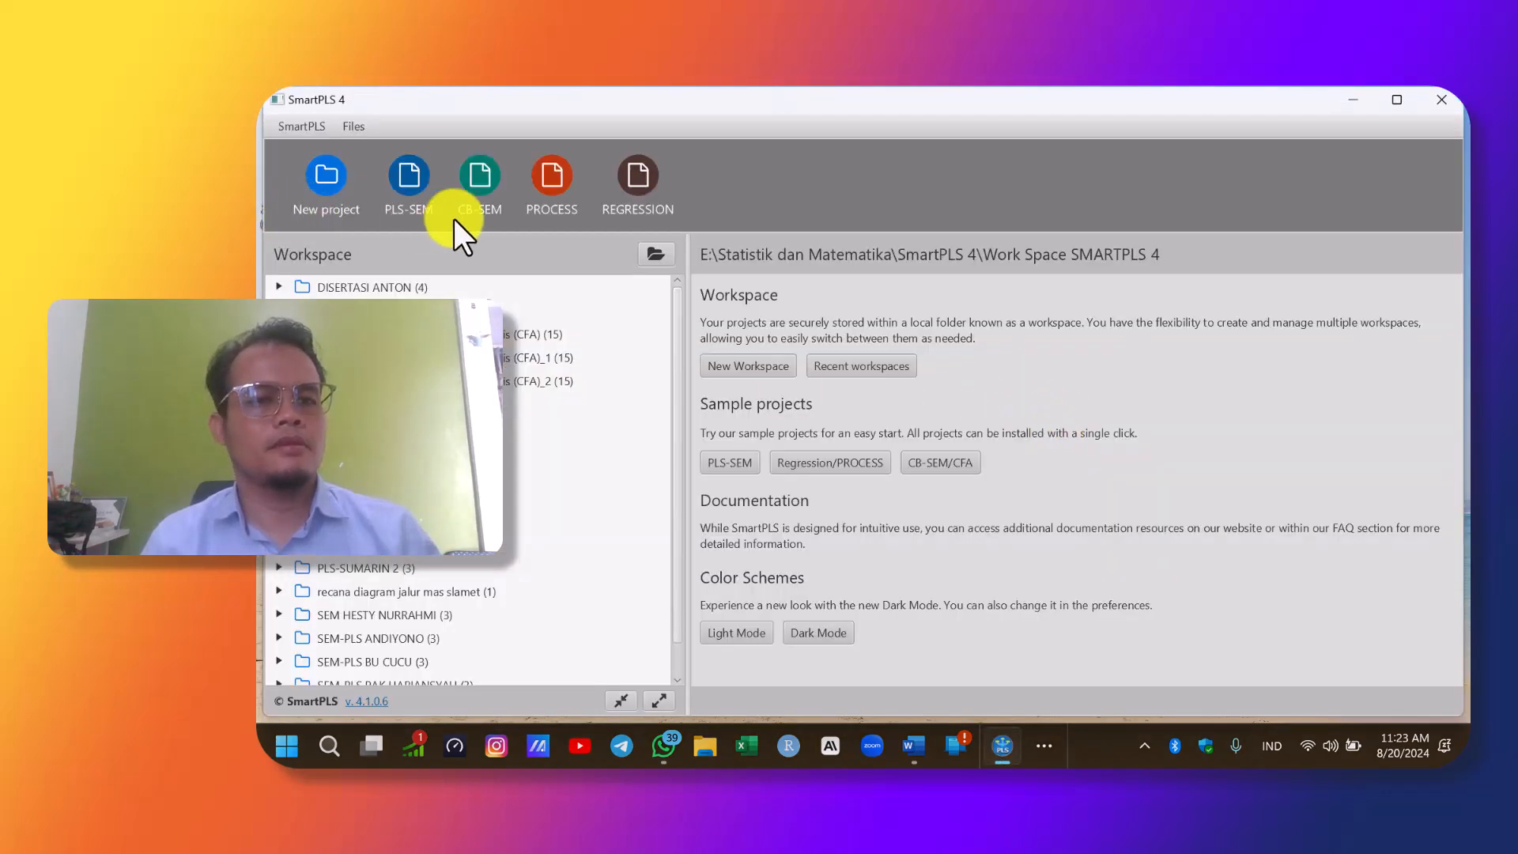
left_click(320, 190)
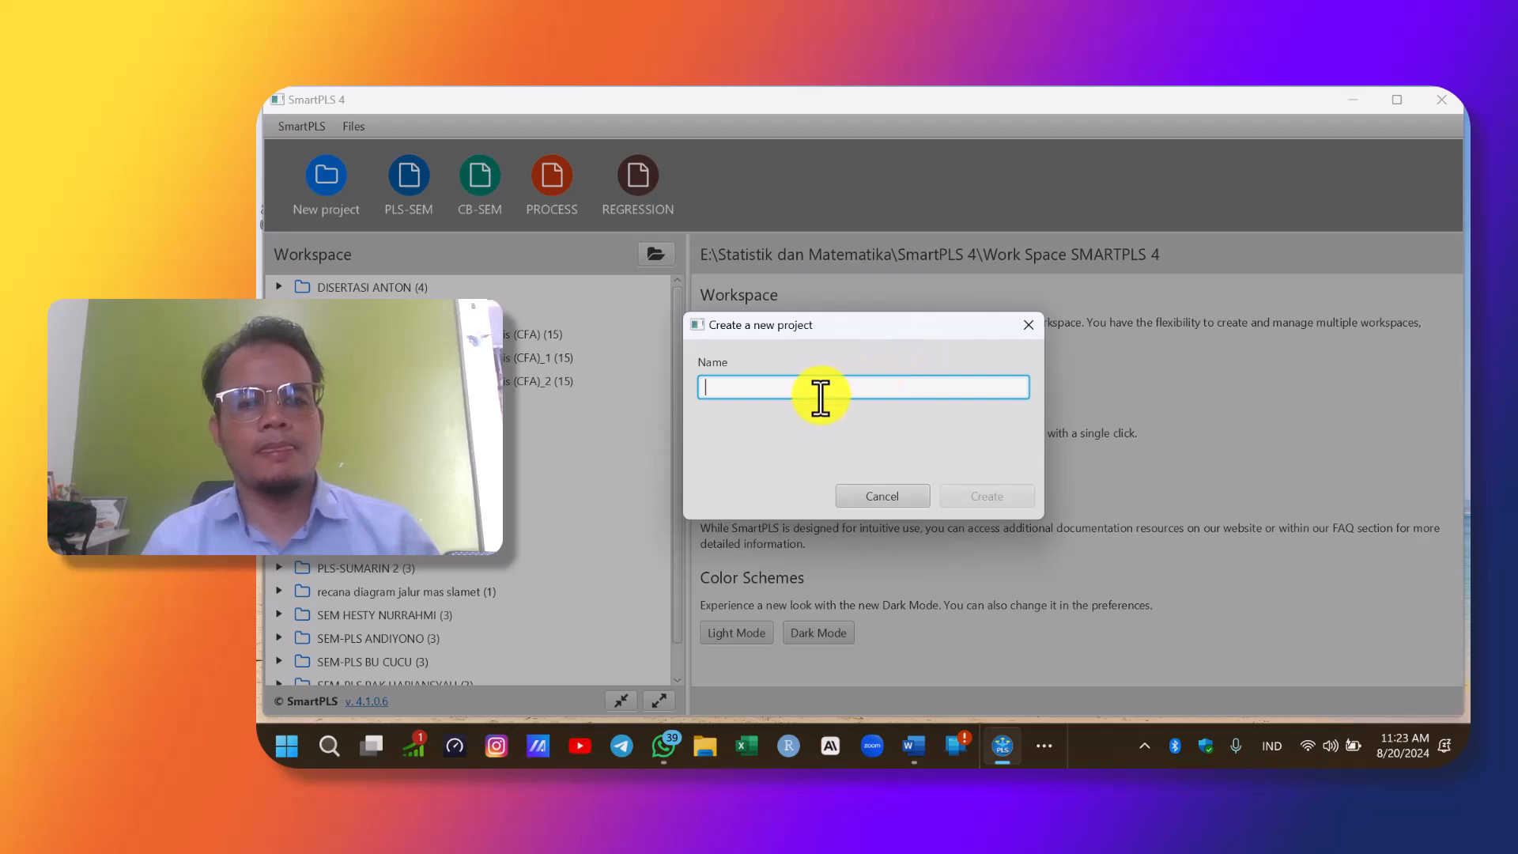
type("PLS-EK")
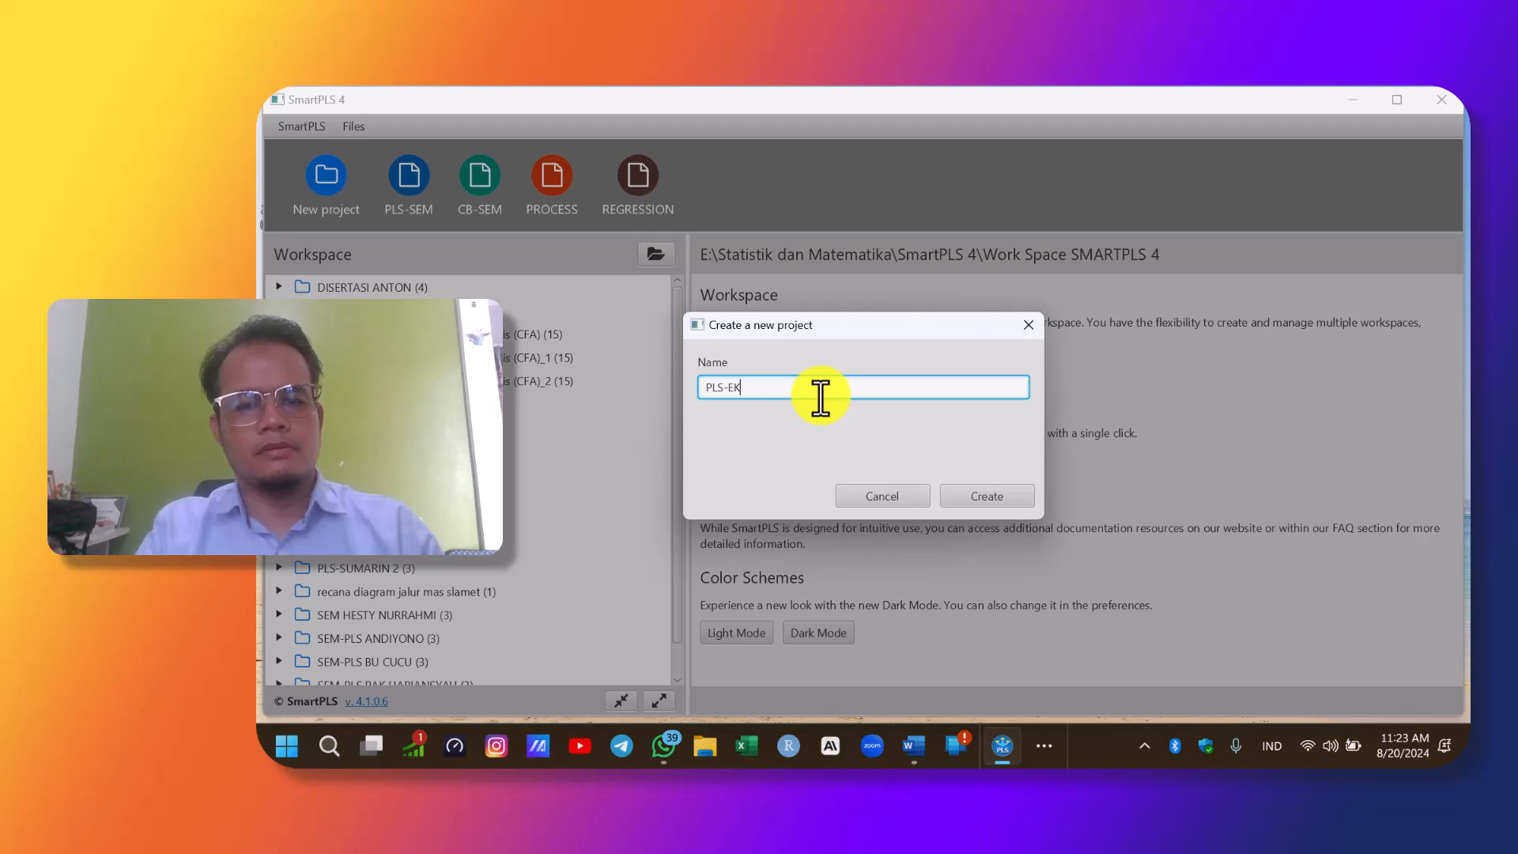
type("SHN")
left_click(1004, 490)
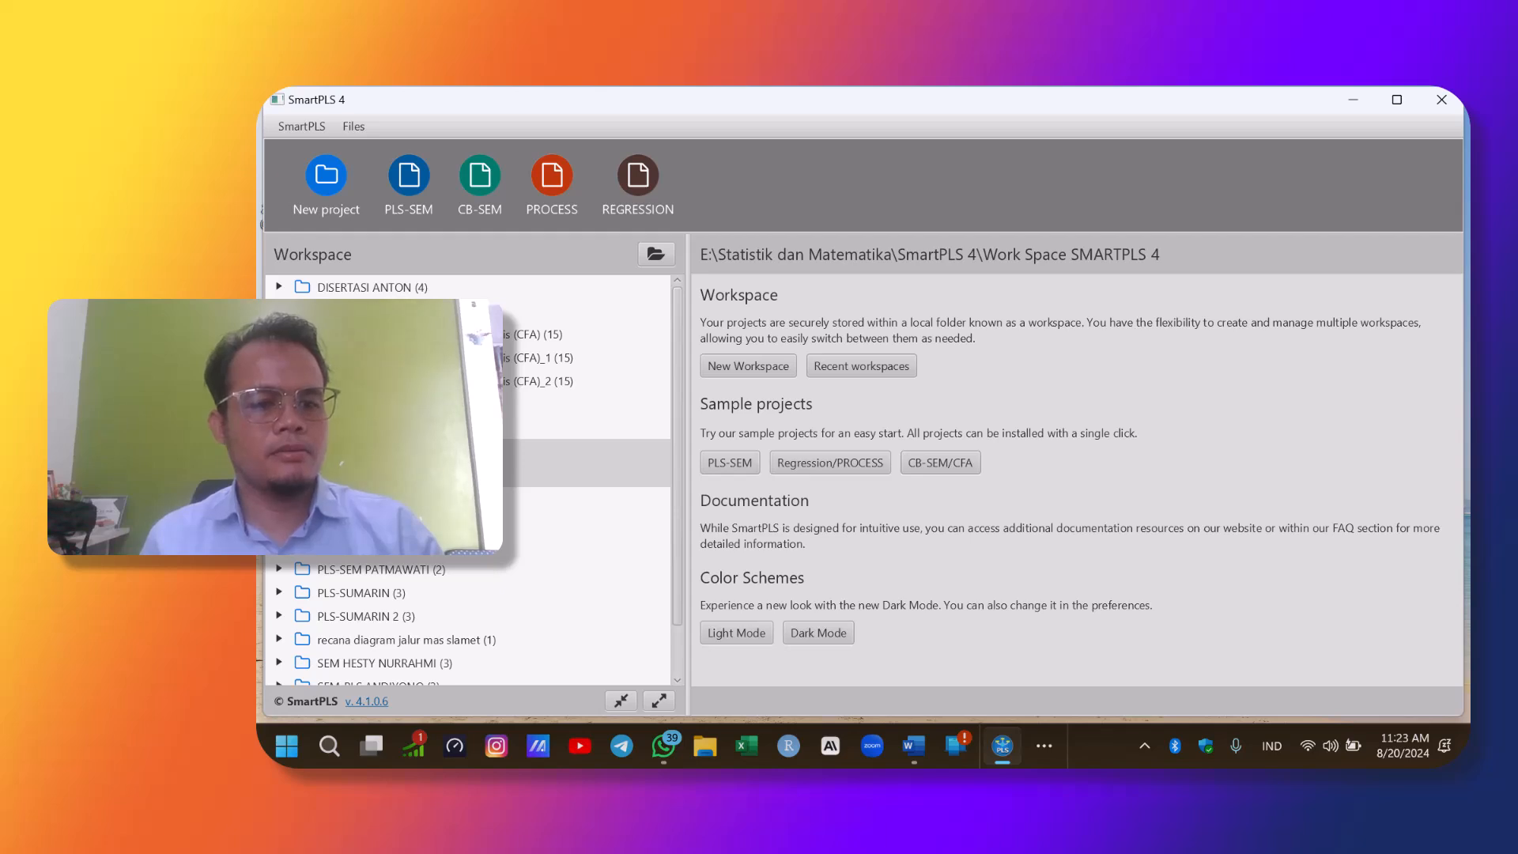
Import the CSV data file TABULASI PLS 284 from the Desktop into the PLS-EKSHN project.
double_click(396, 475)
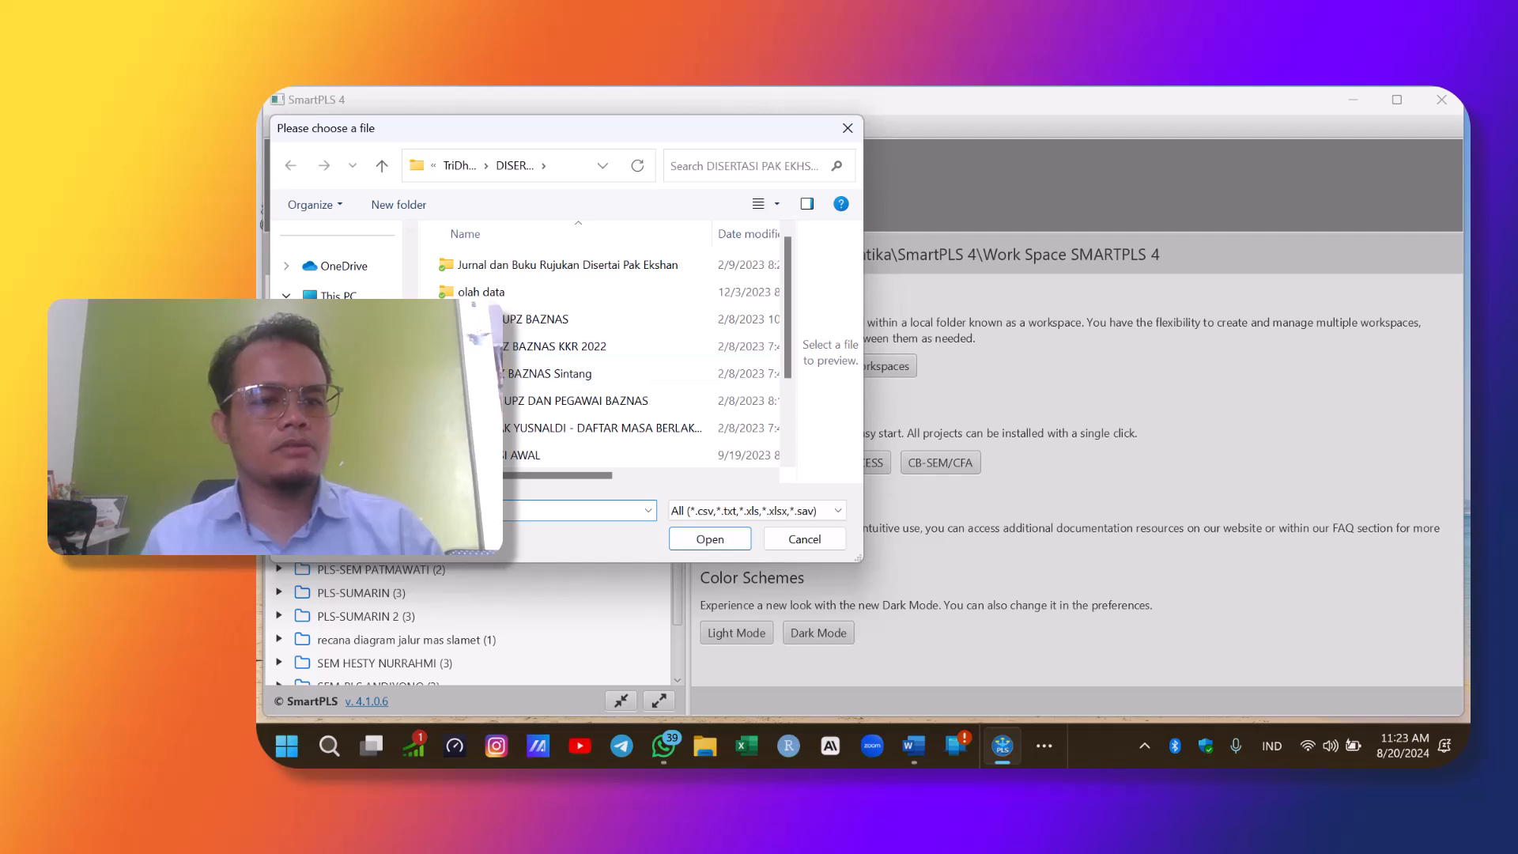
scroll(354, 289, "up", 3)
left_click(348, 308)
scroll(633, 316, "down", 5)
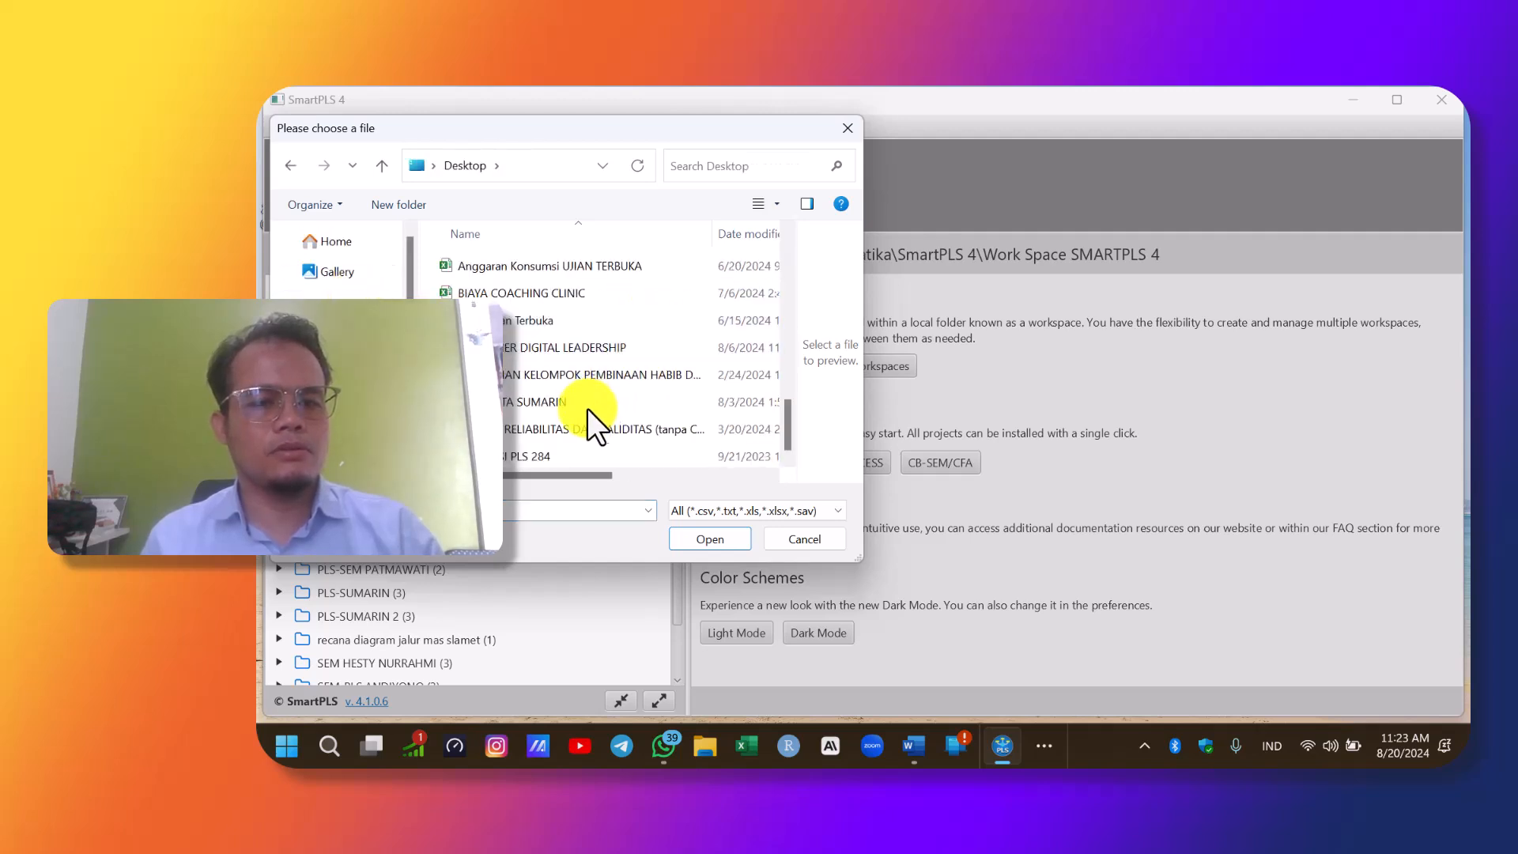
left_click(490, 456)
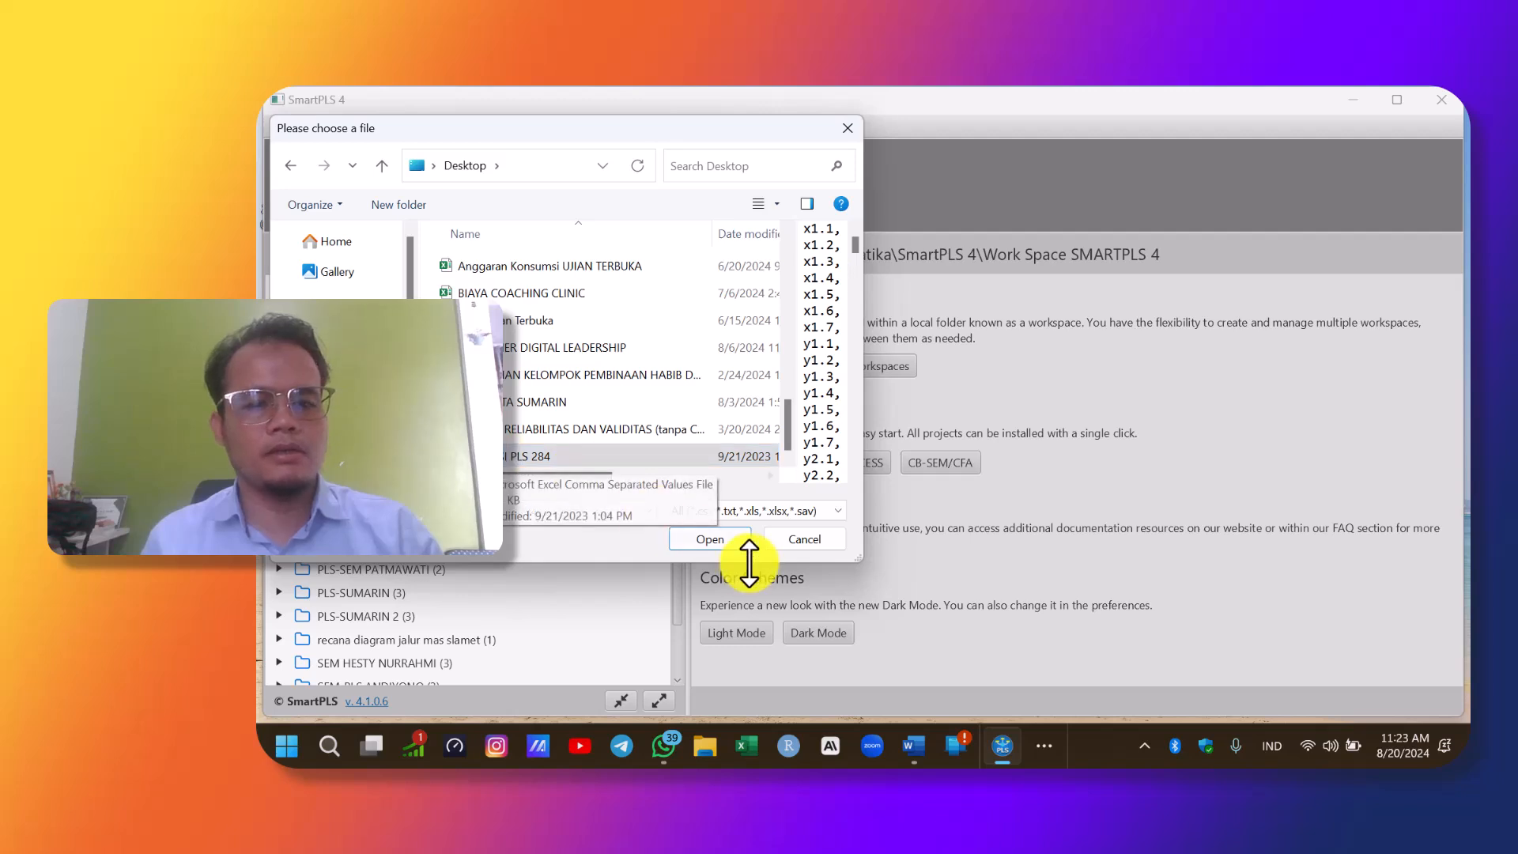
left_click(691, 512)
left_click(721, 545)
left_click(578, 457)
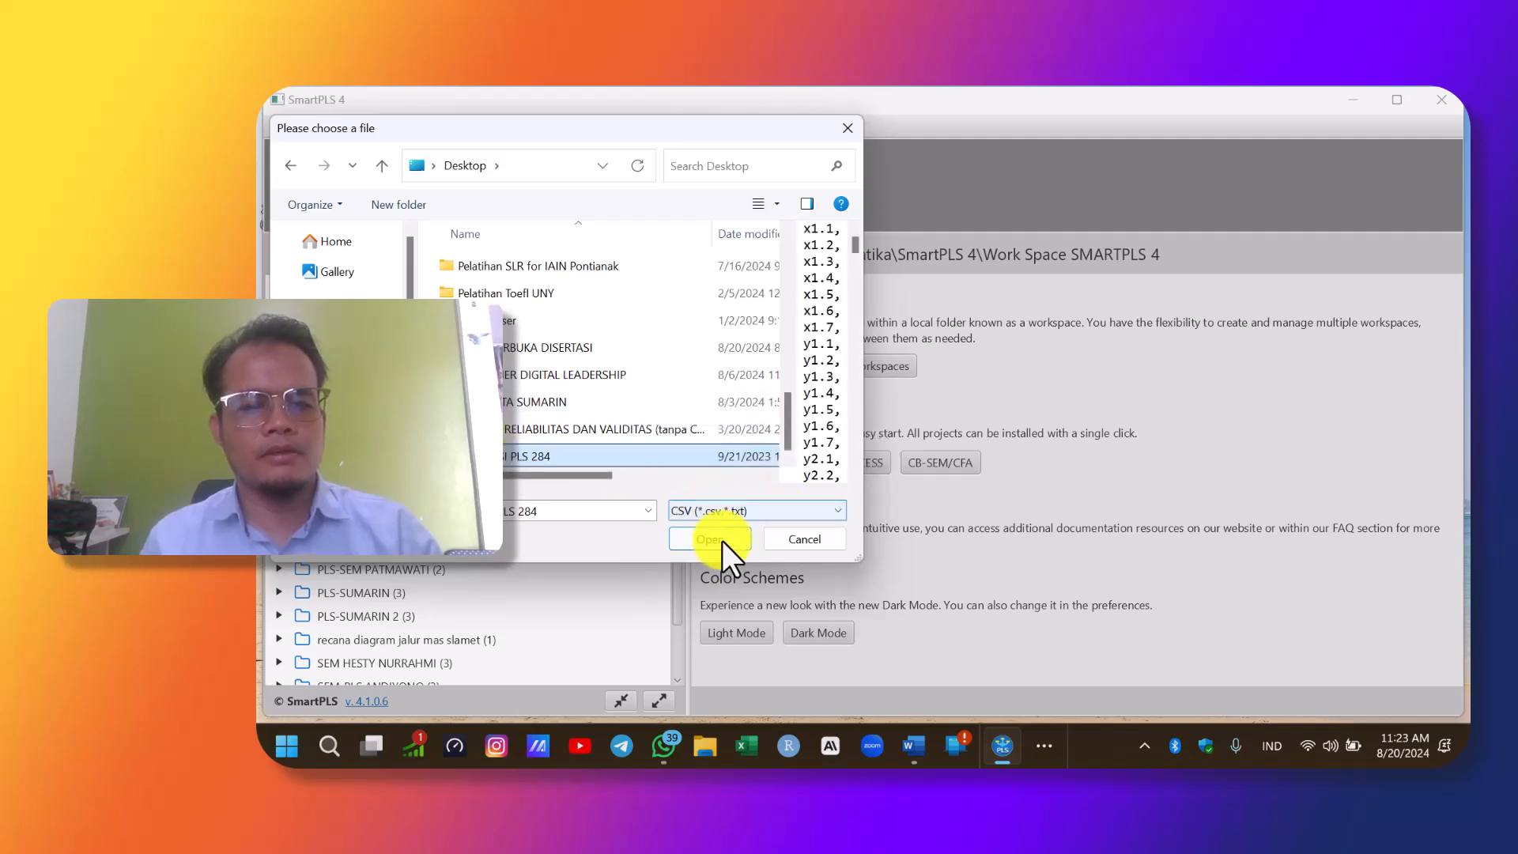
left_click(699, 544)
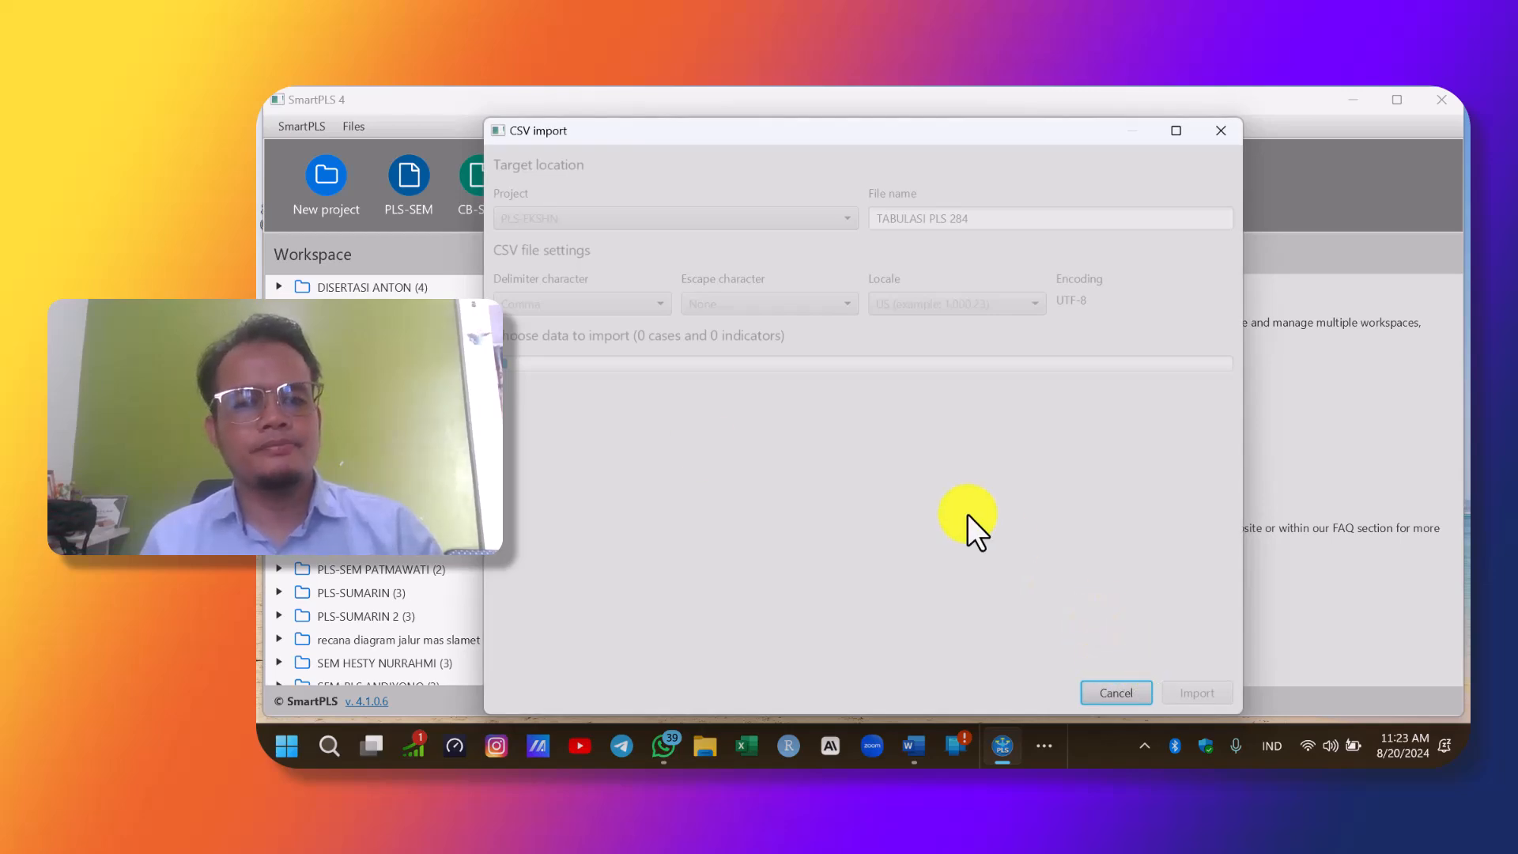
left_click(1188, 688)
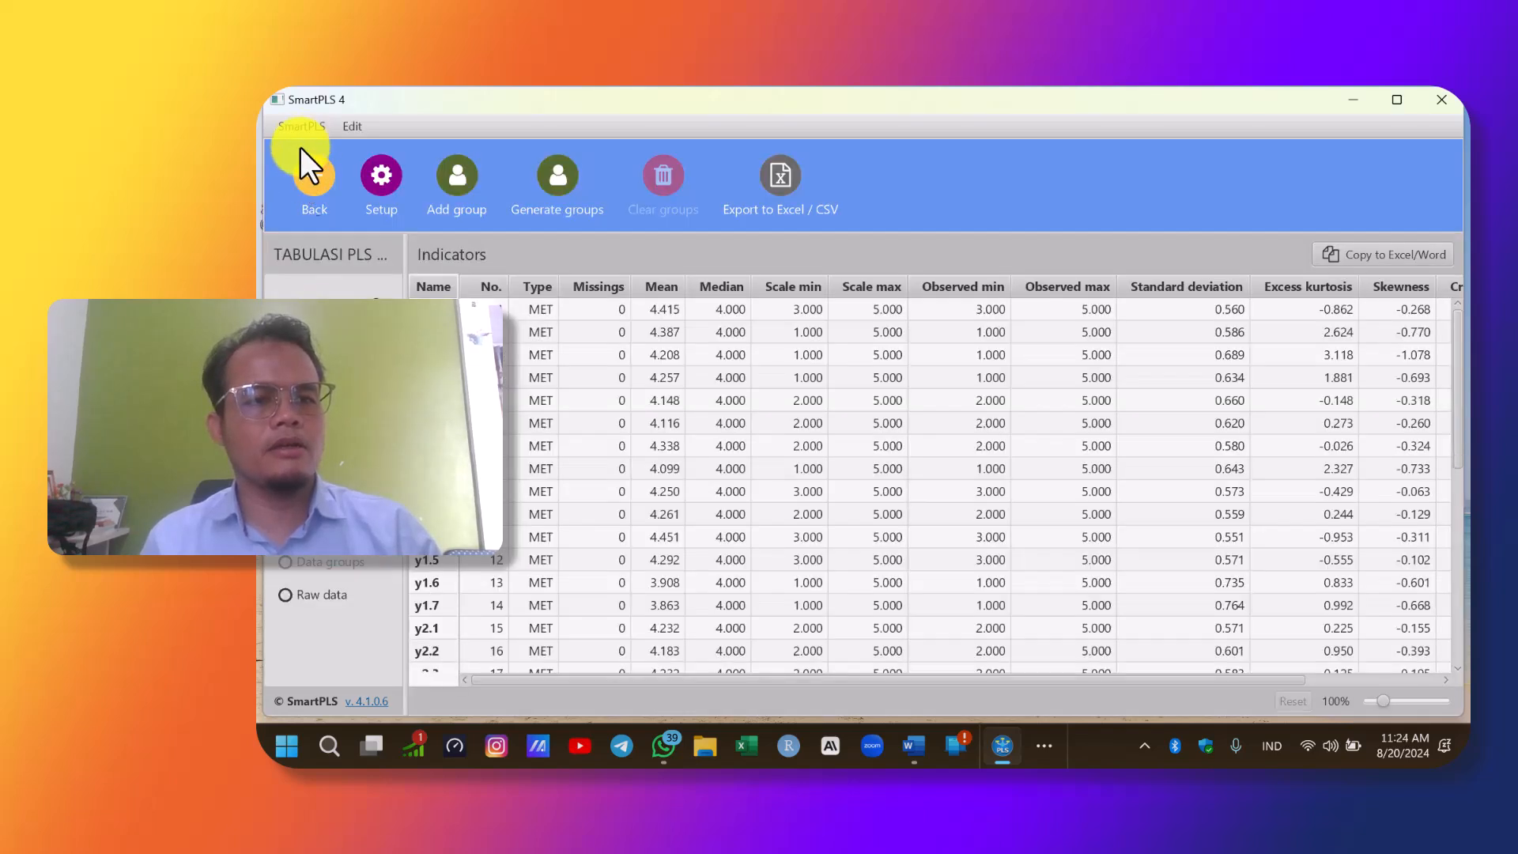
Return to the workspace and create a PLS-SEM type model named PLS-SEM in the PLS-EKSHN project.
left_click(315, 187)
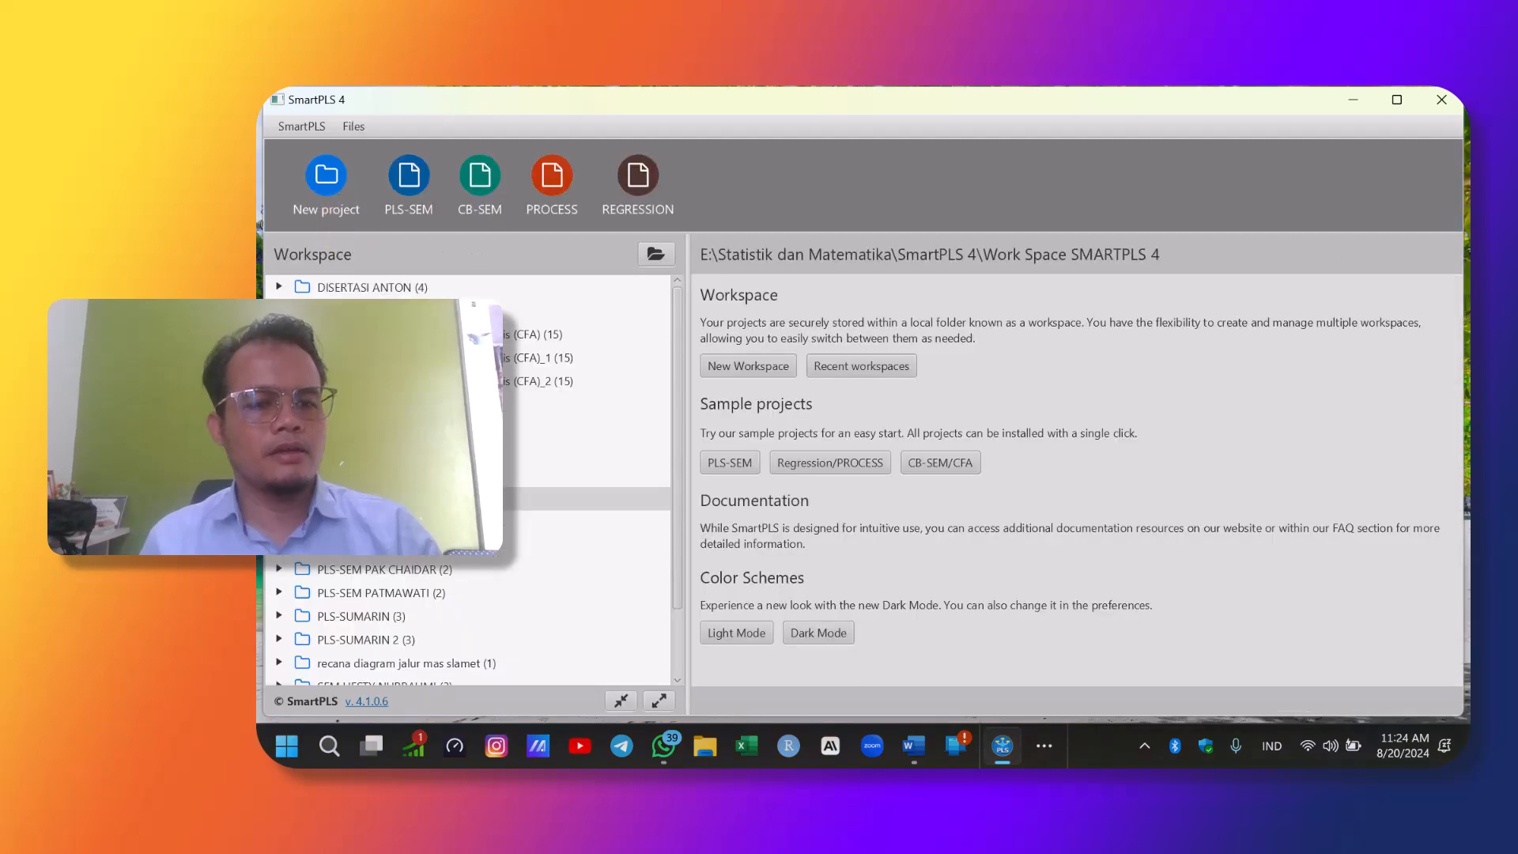
left_click(408, 185)
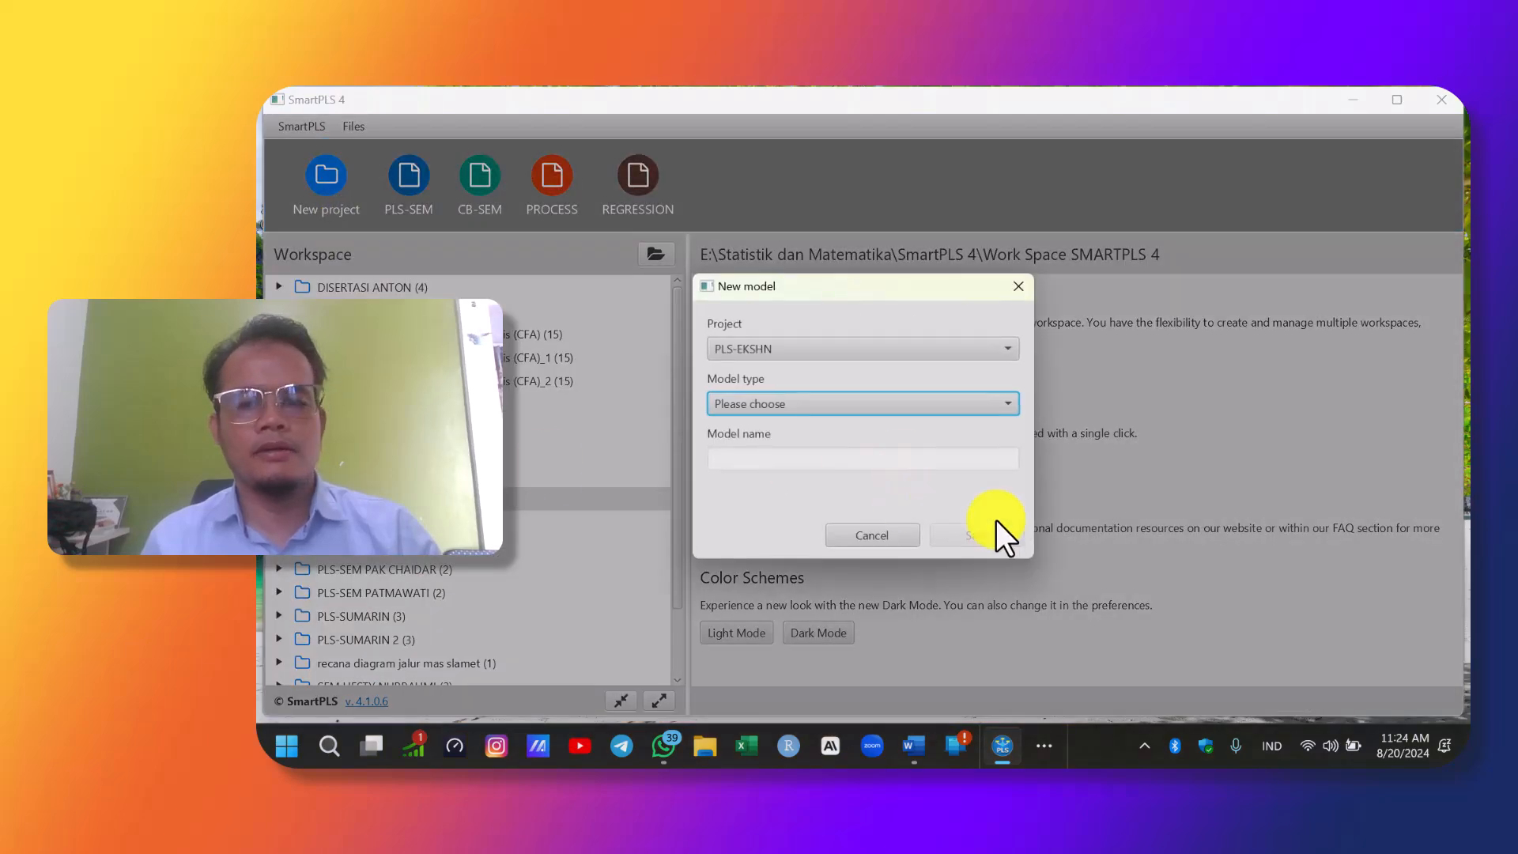
left_click(764, 402)
left_click(734, 426)
left_click(743, 457)
type("PLS")
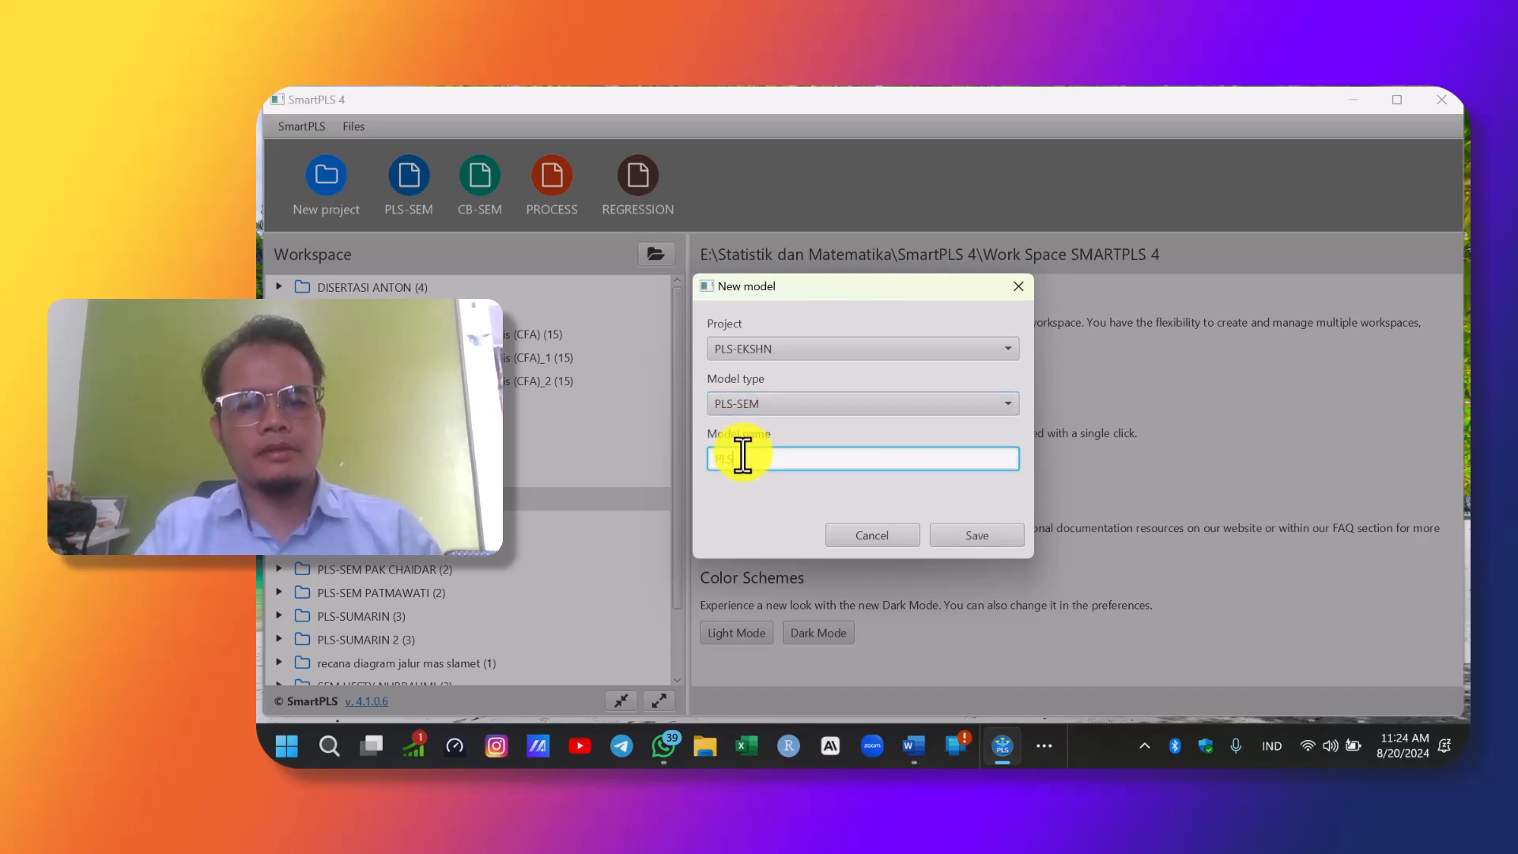
type("-SEM")
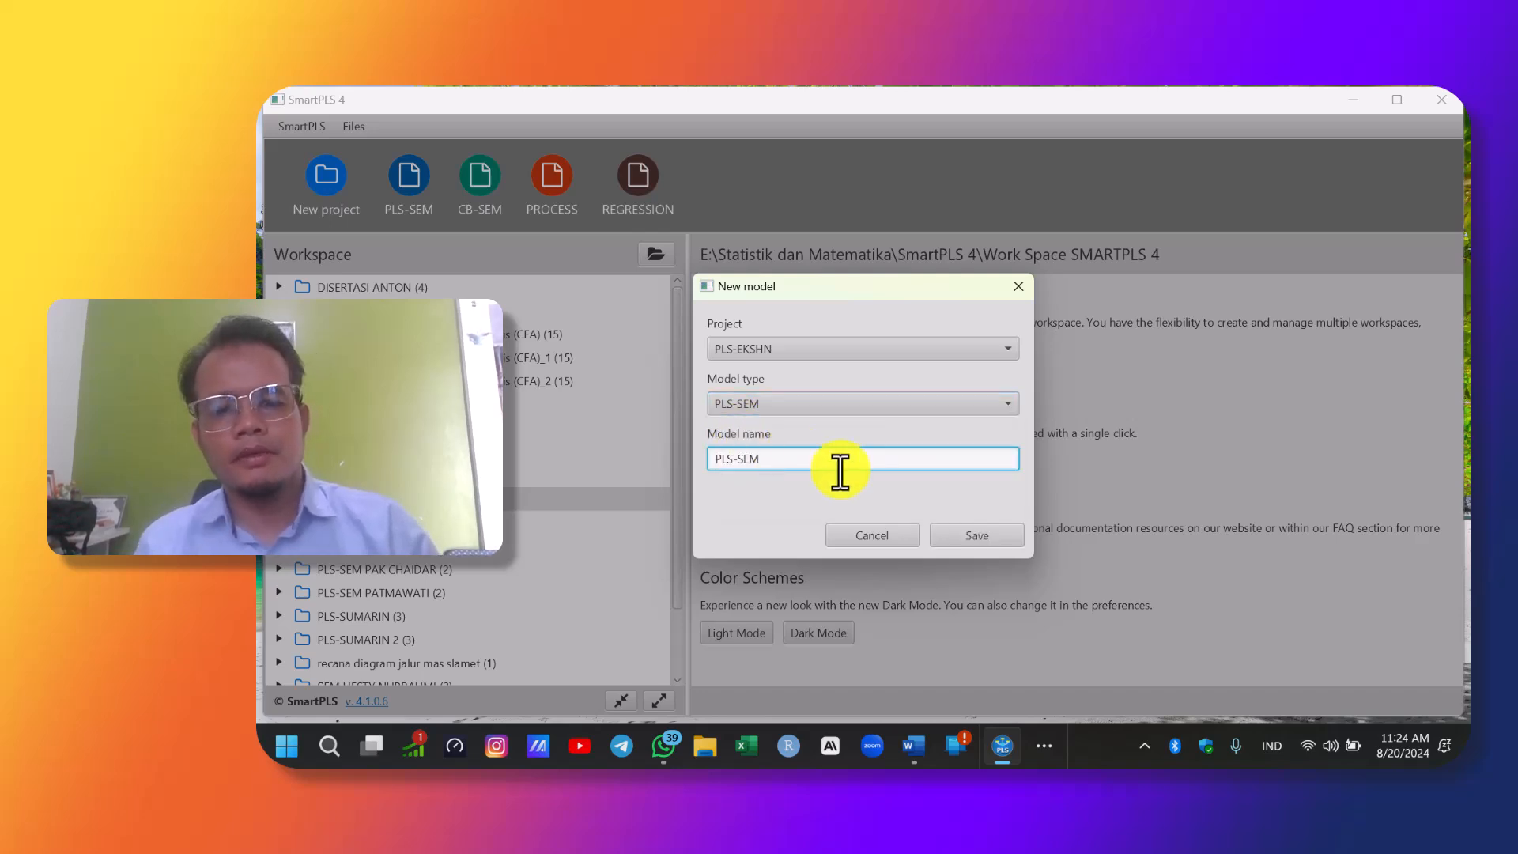
left_click(1004, 537)
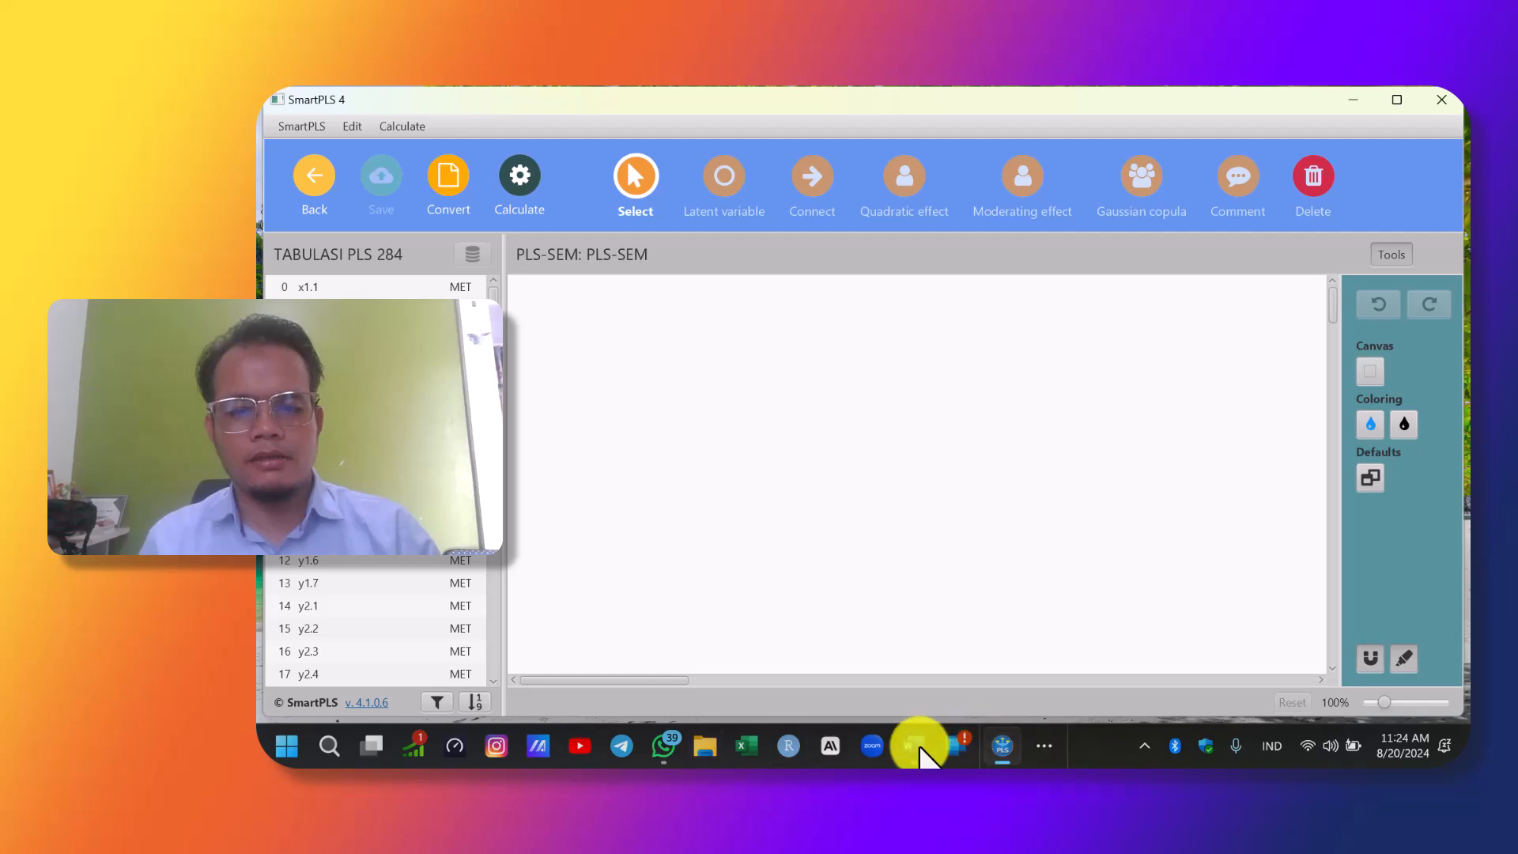
Show the Word document with the reference path diagram side by side with SmartPLS, giving the model canvas the wider share.
mouse_move(917, 747)
left_click(1210, 696)
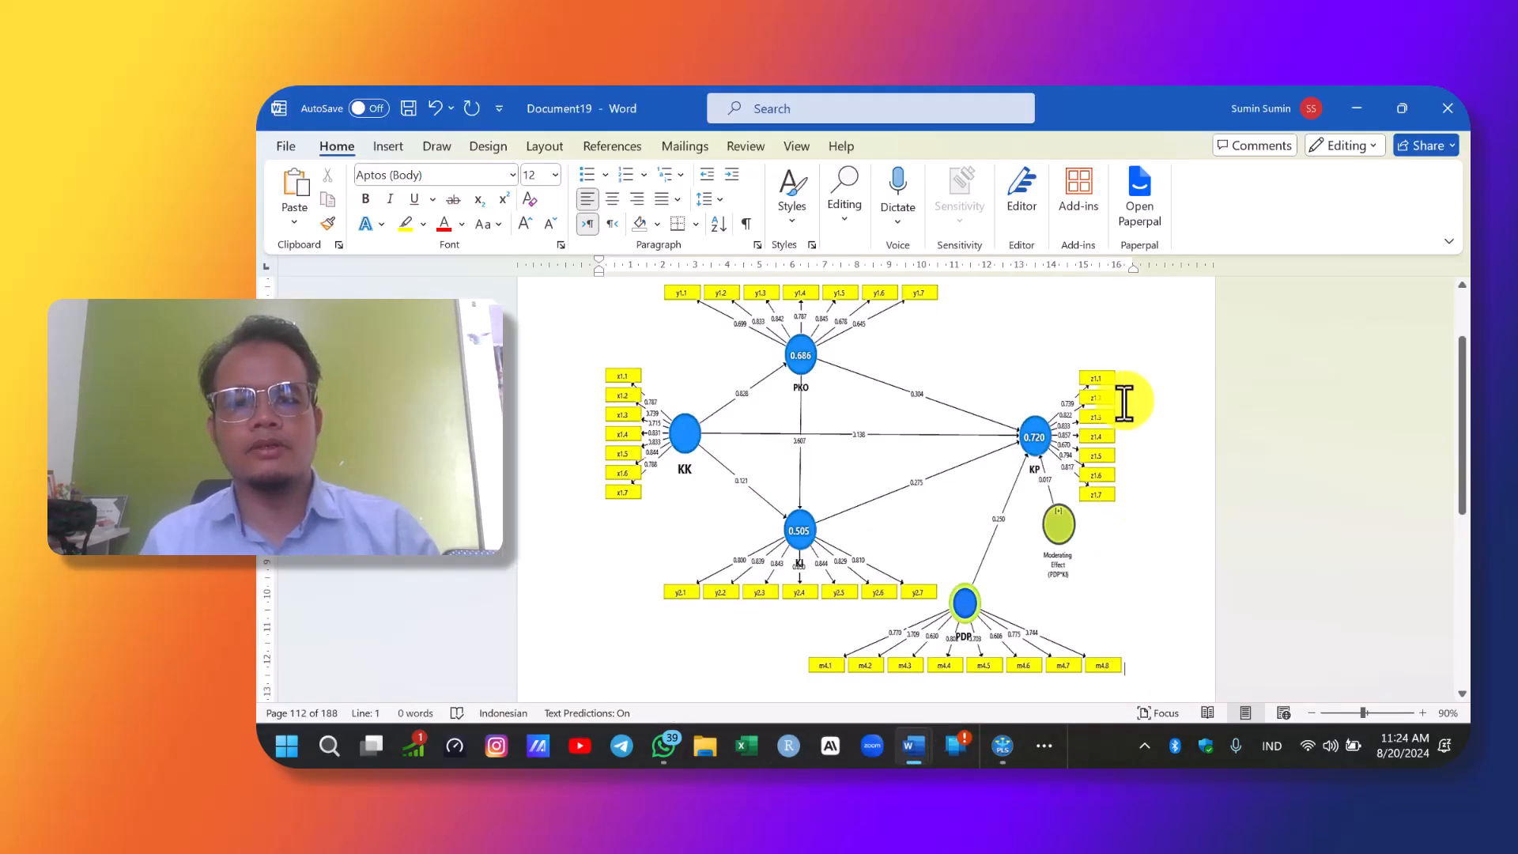
key("super+Right")
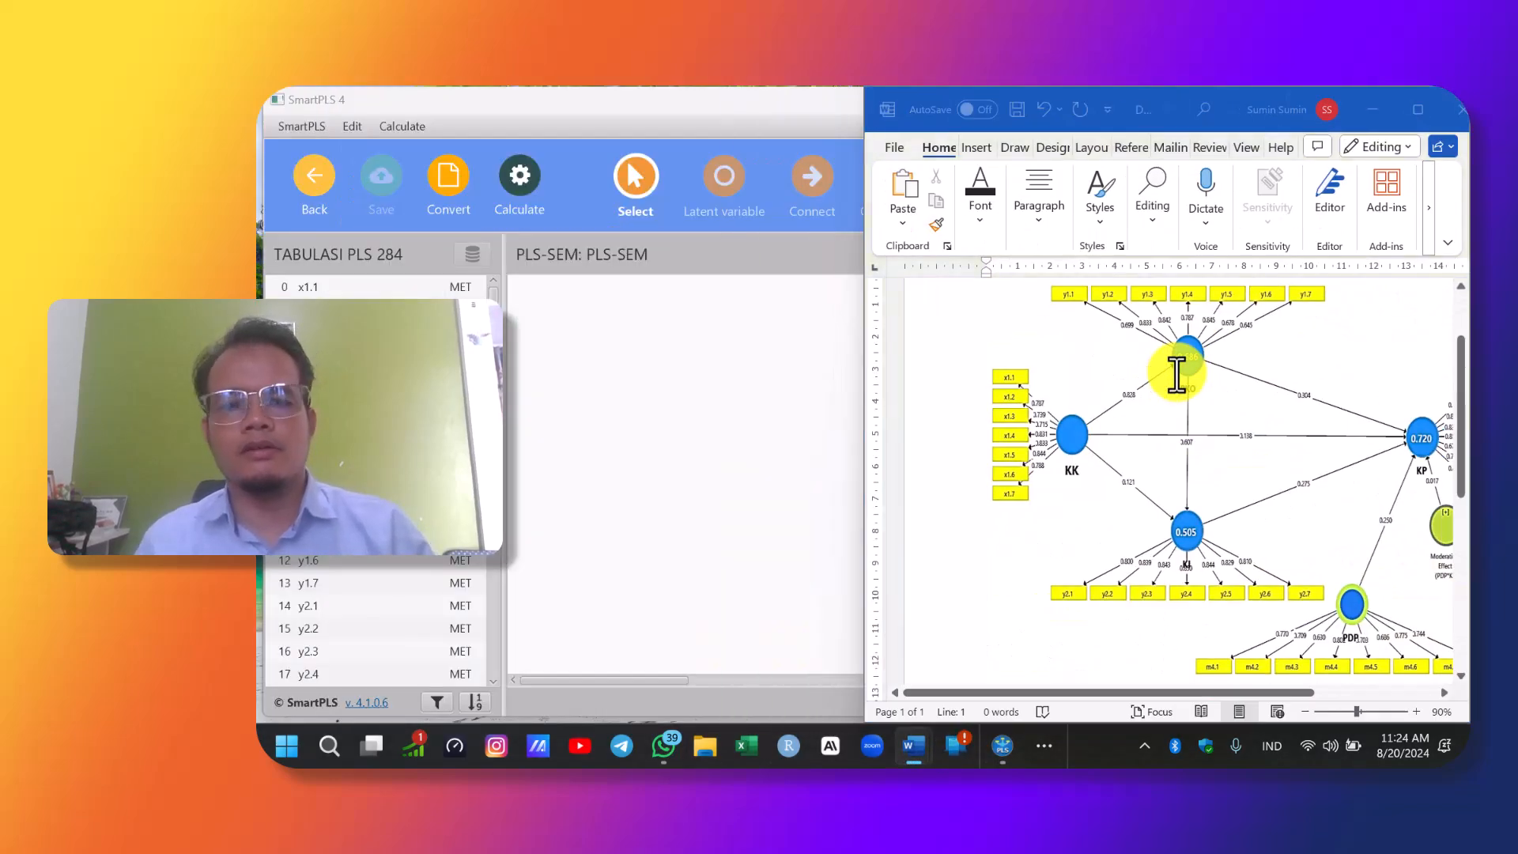
left_click(506, 273)
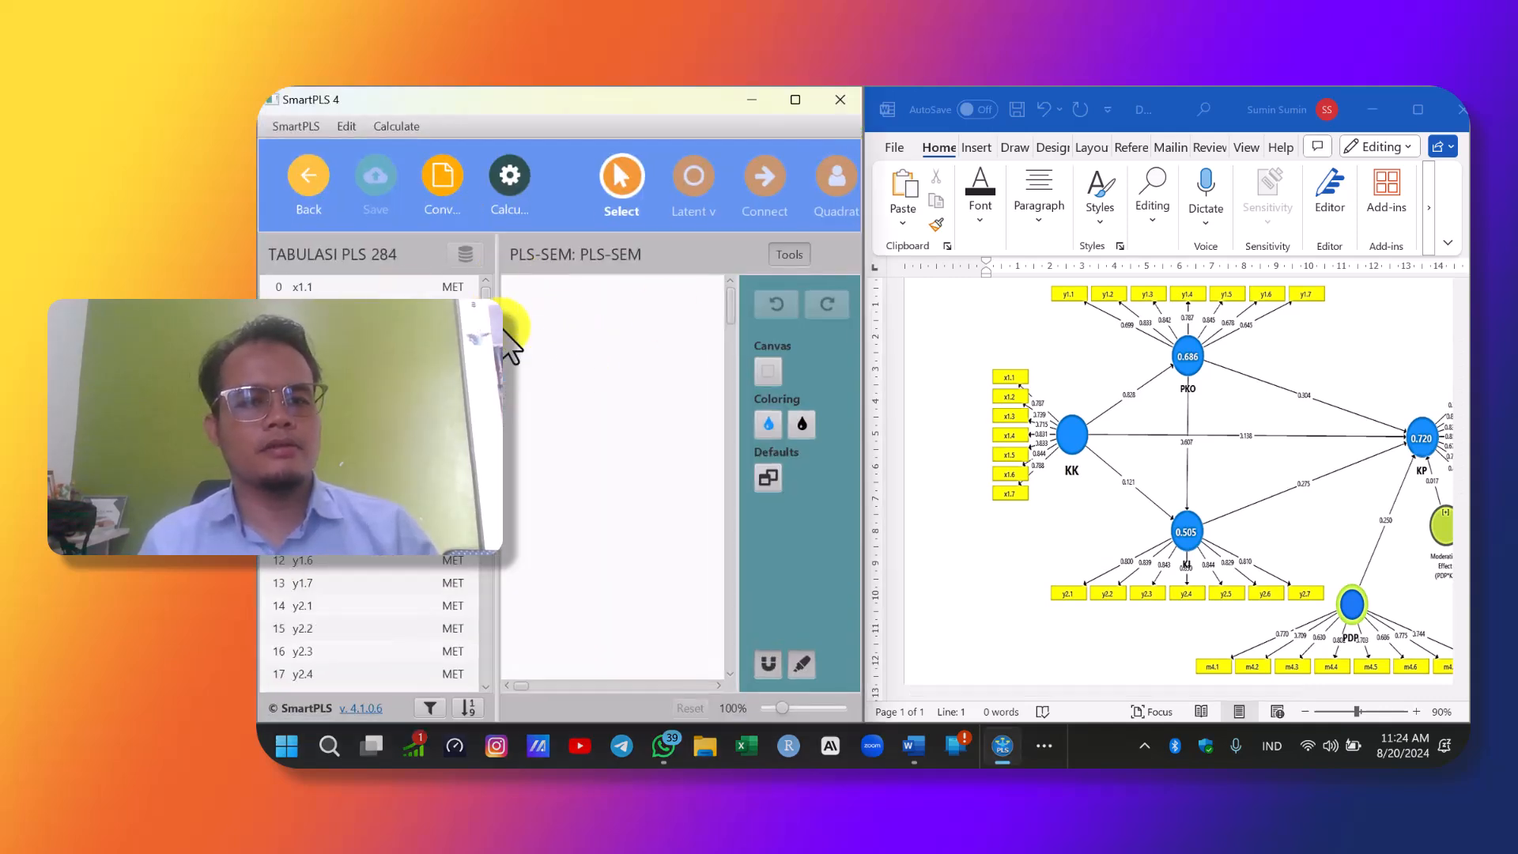
left_click_drag(501, 327, 472, 326)
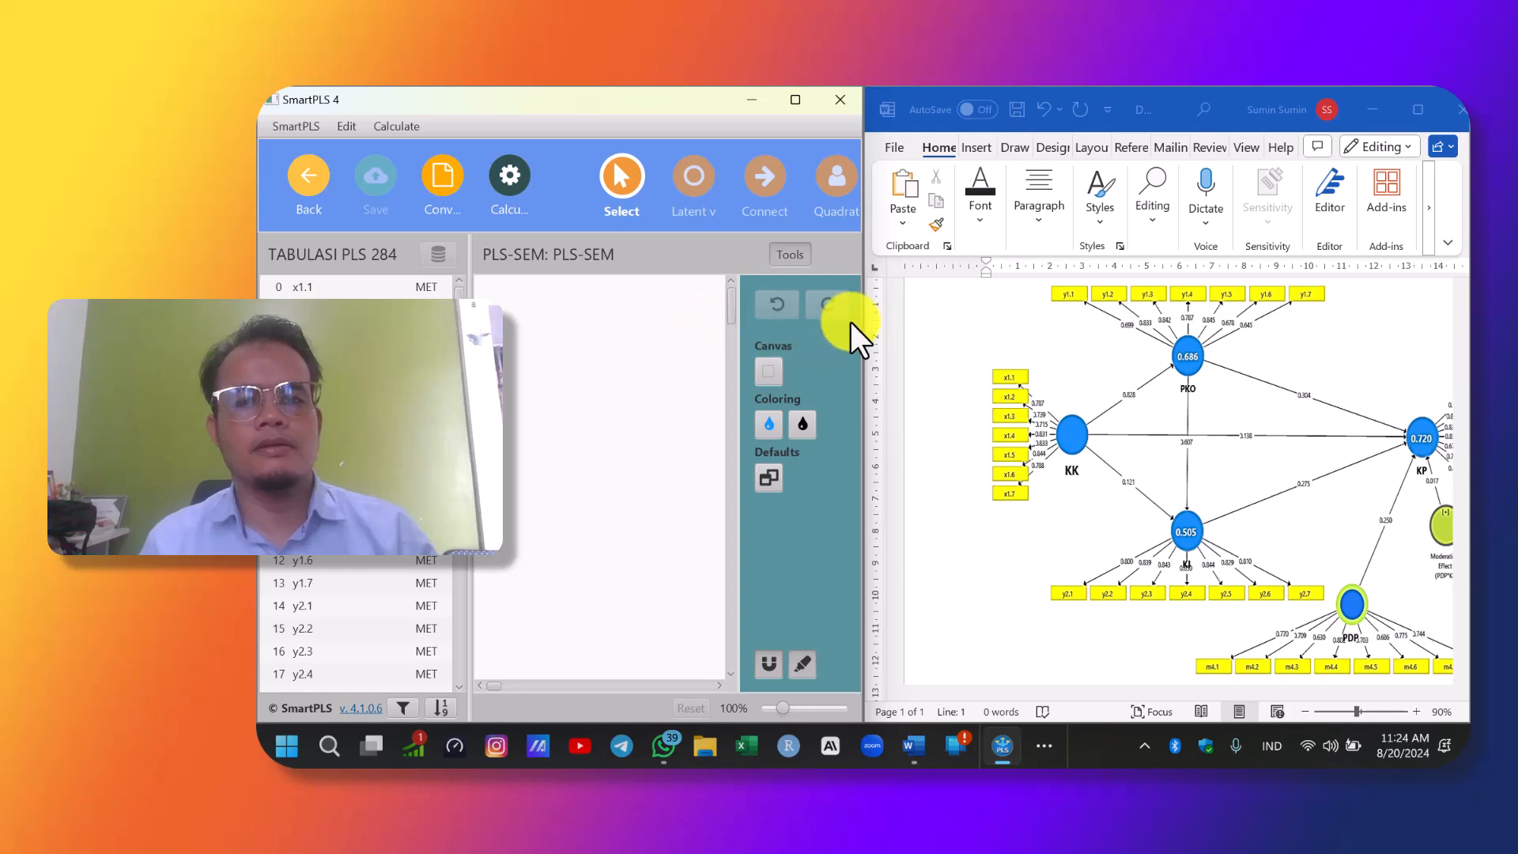
left_click_drag(866, 349, 1273, 437)
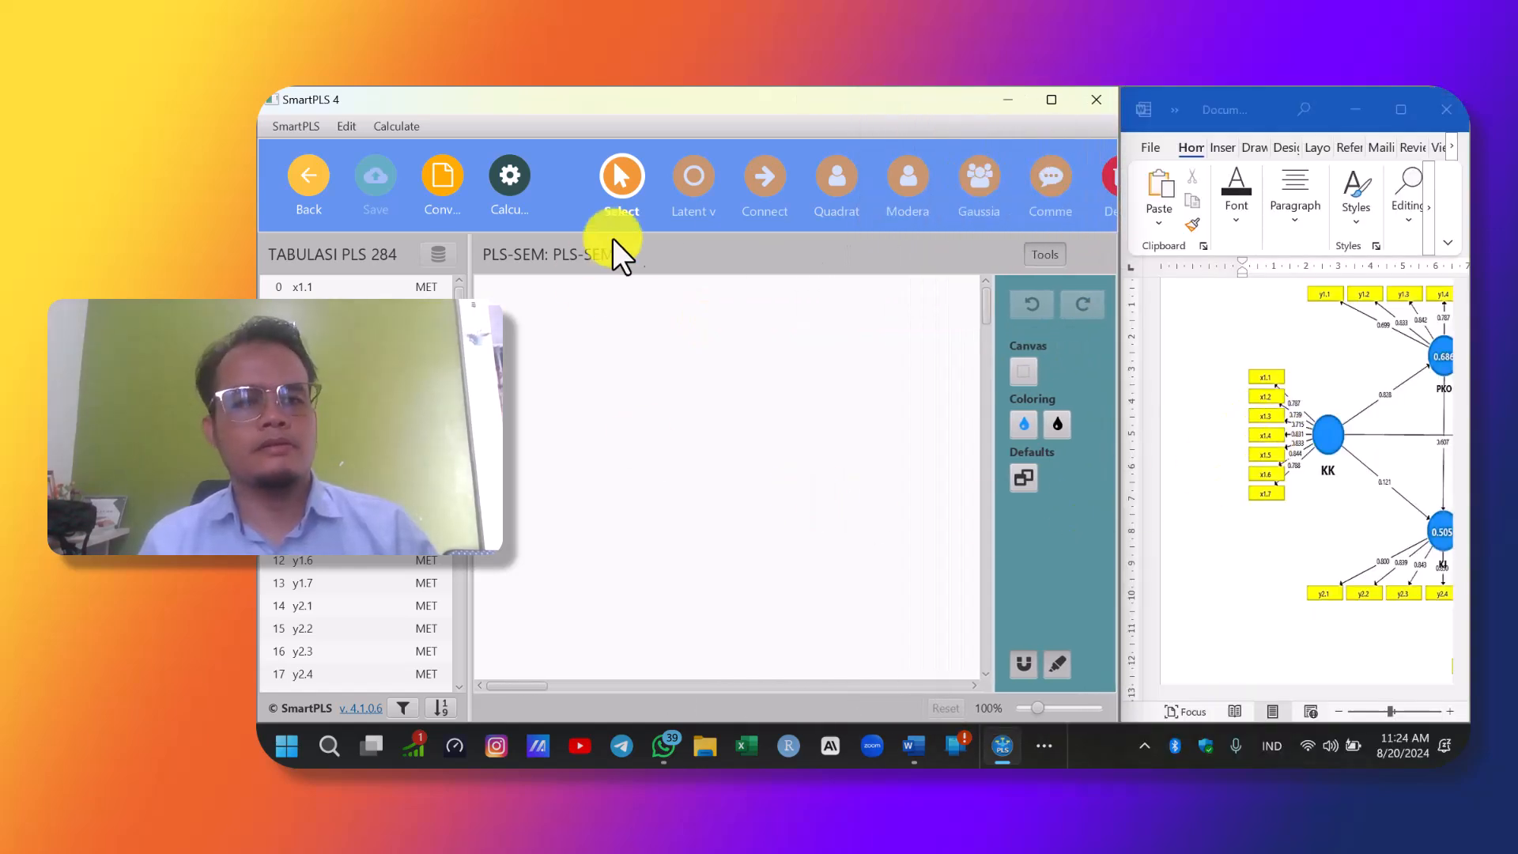
Add a latent variable named KK to the empty model canvas.
left_click(686, 183)
left_click(597, 465)
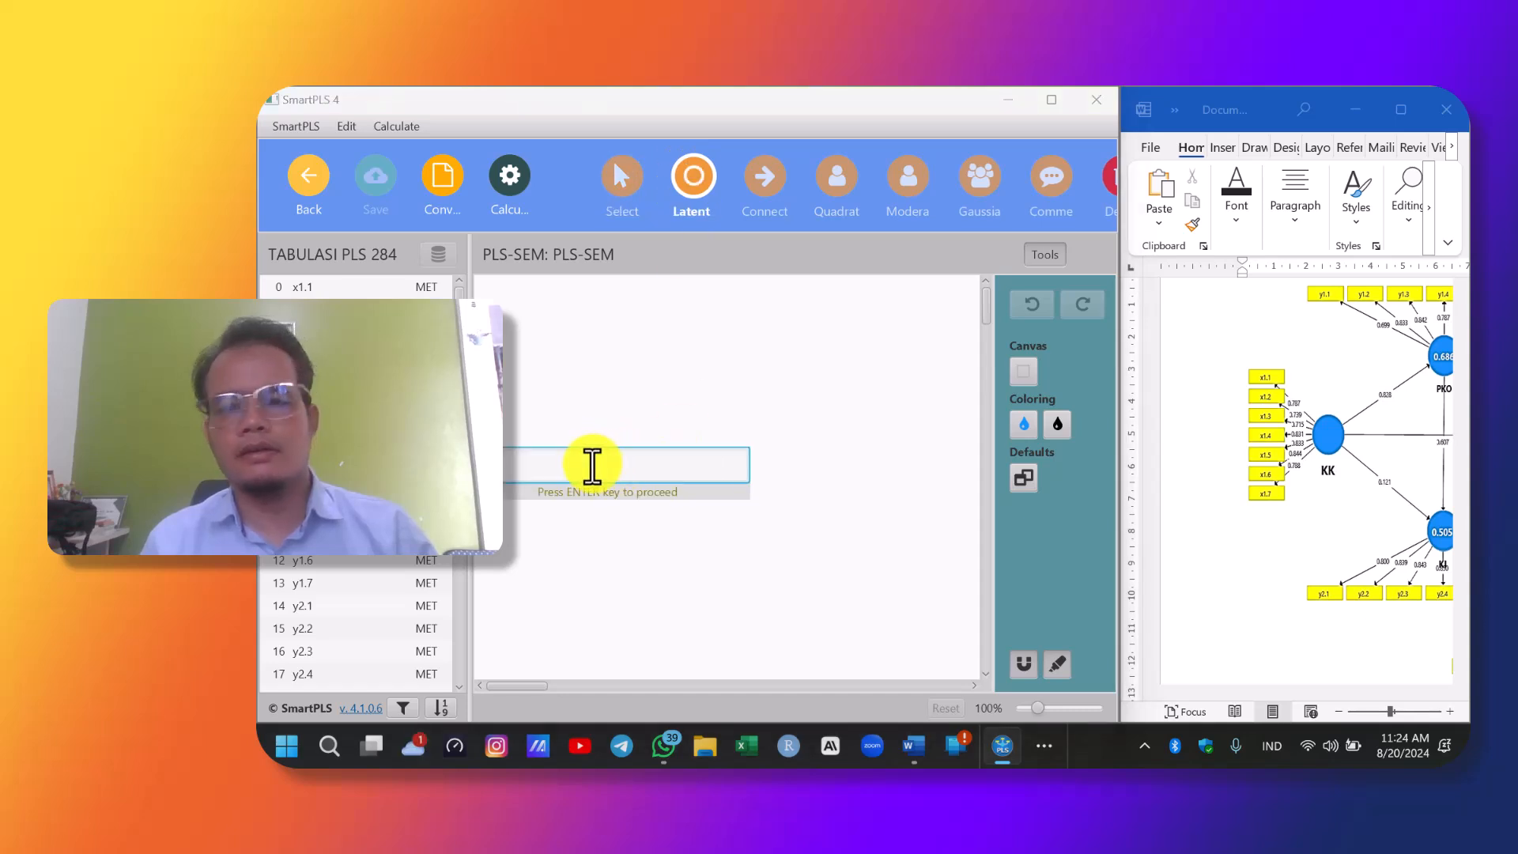
type("KK")
key("Return")
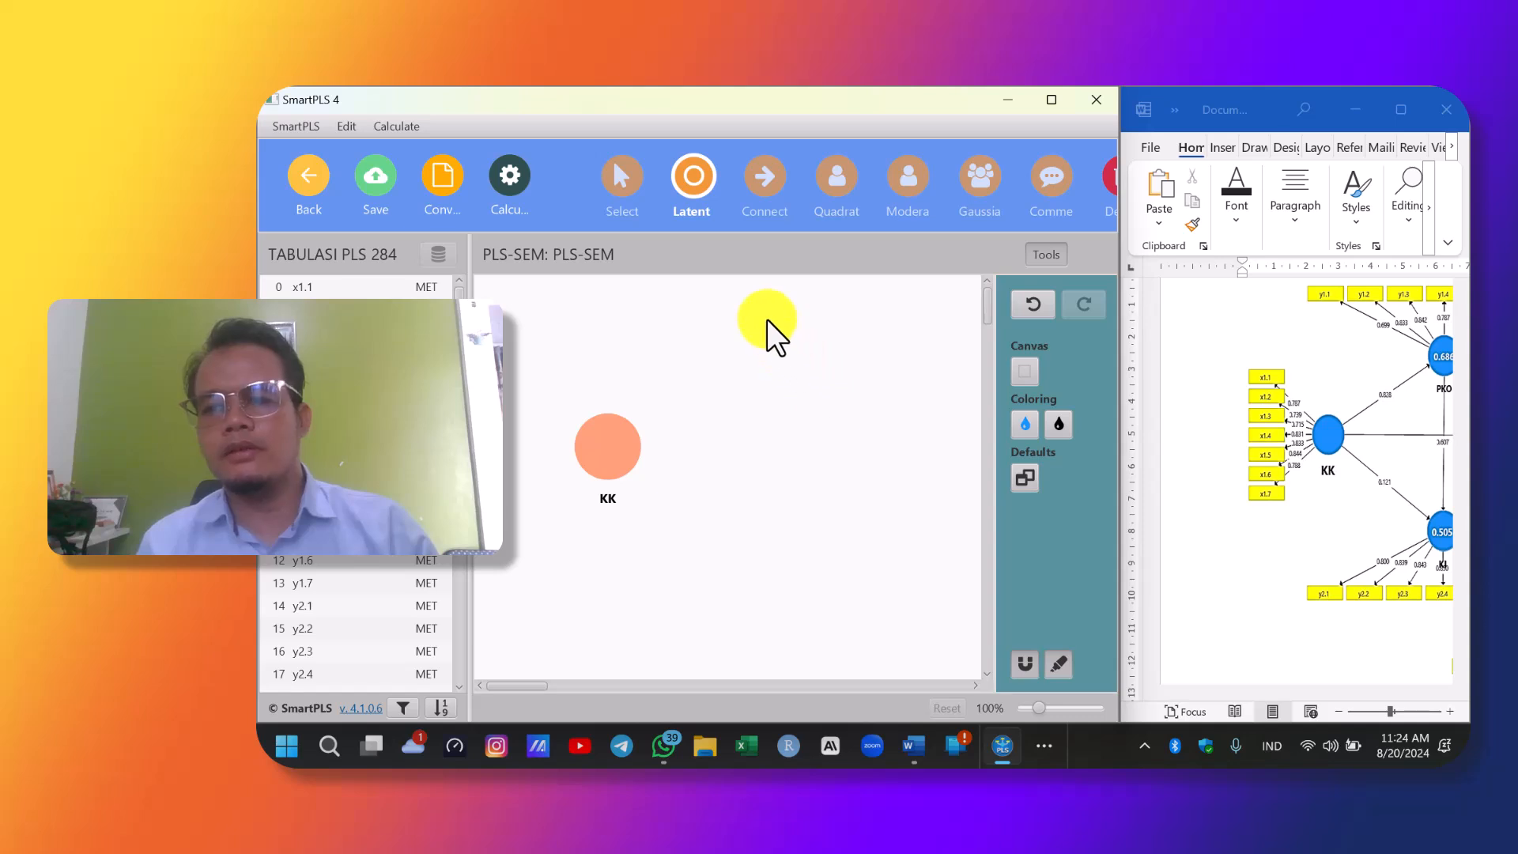
Add a latent variable named PKO above and to the right of KK.
left_click(767, 330)
type("Alph")
key("BackSpace")
key("BackSpace")
key("BackSpace")
key("BackSpace")
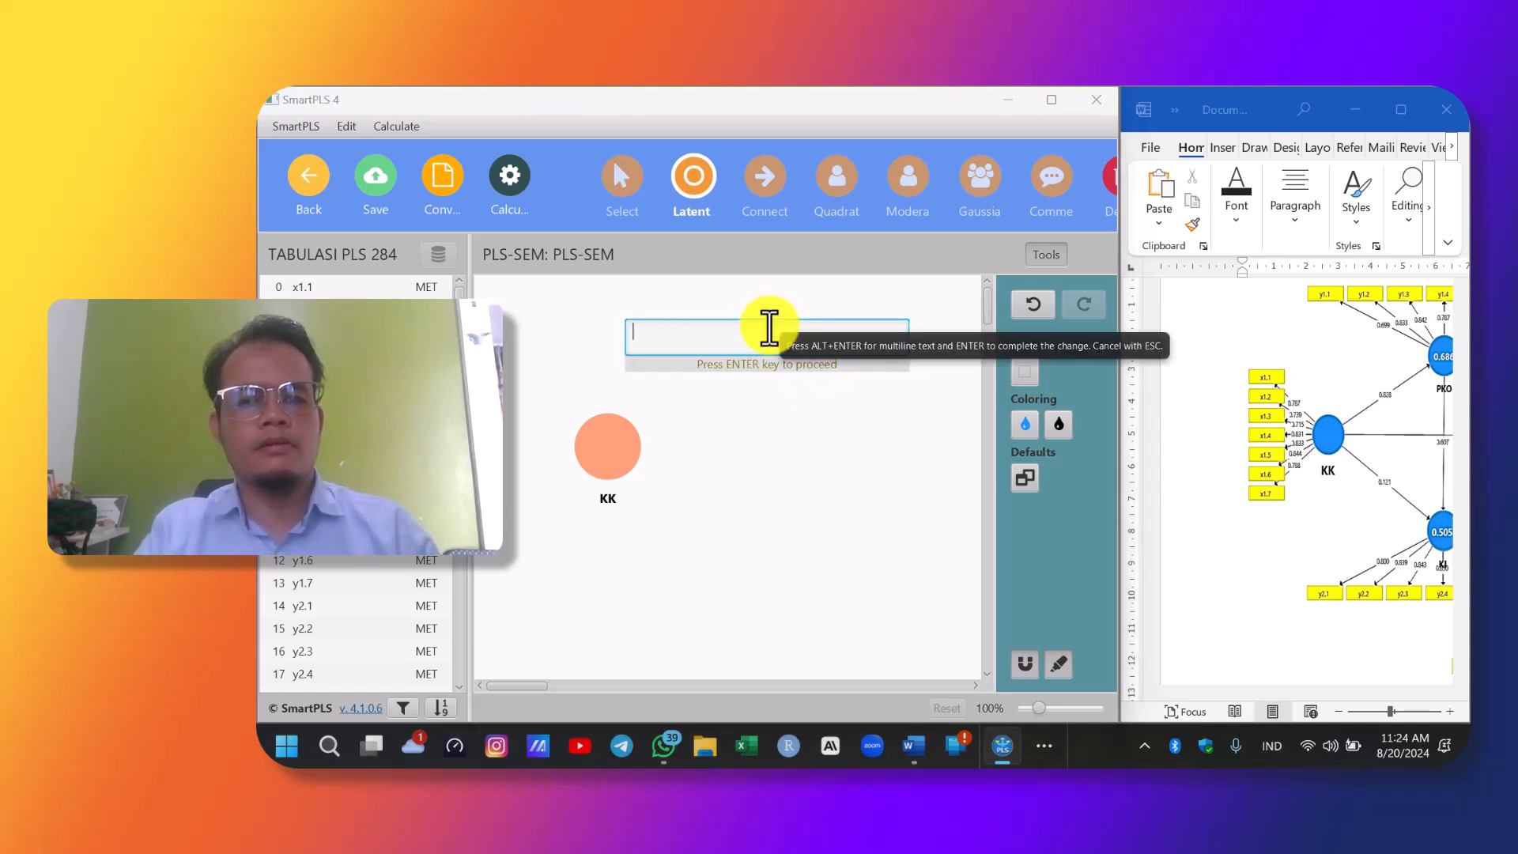
type("PKO")
key("Return")
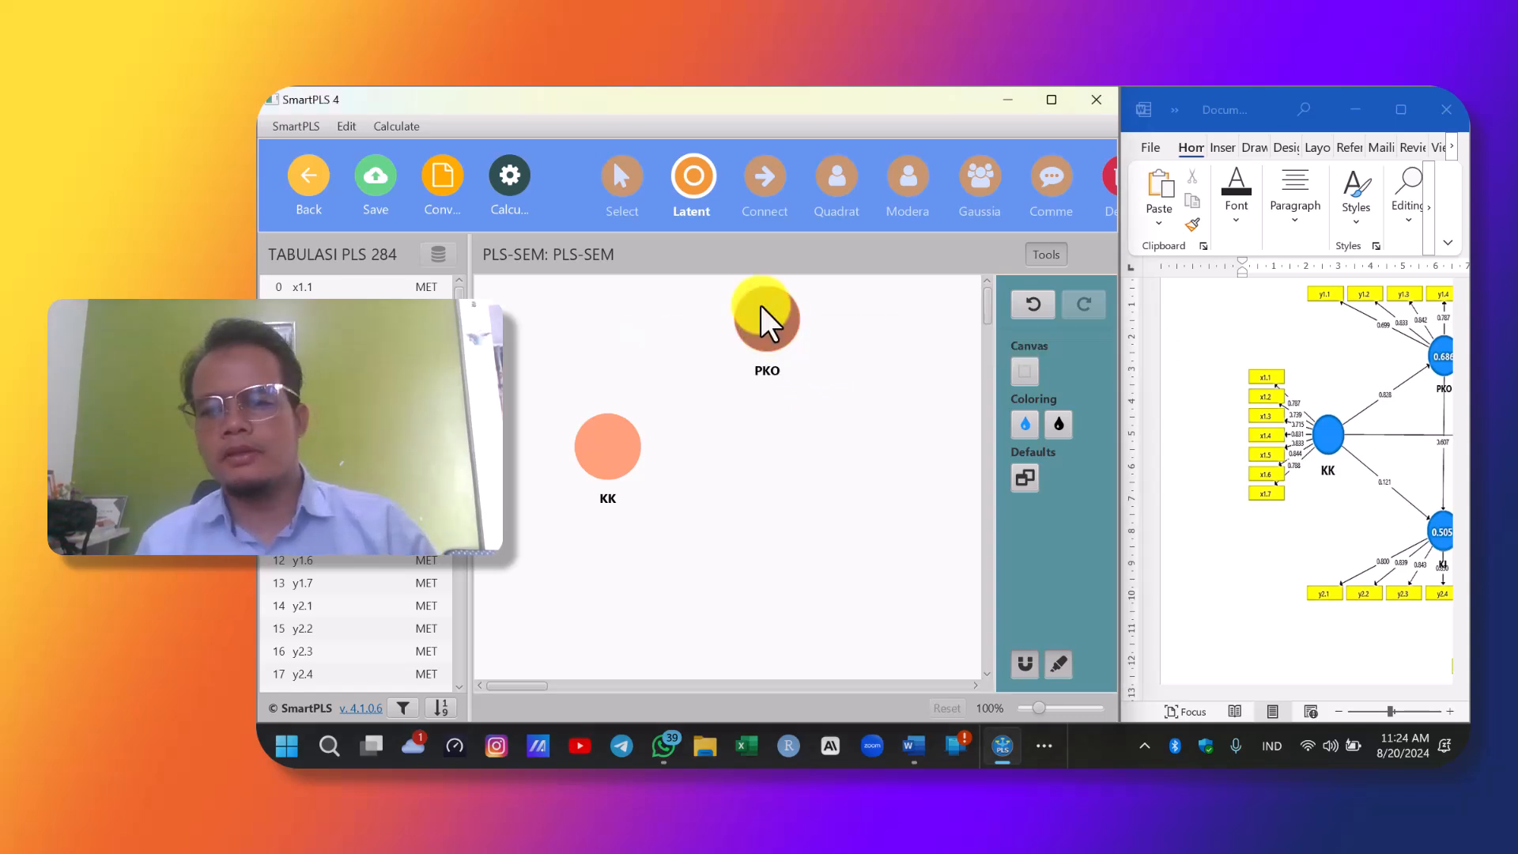
Add a latent variable named KI below PKO.
left_click(771, 498)
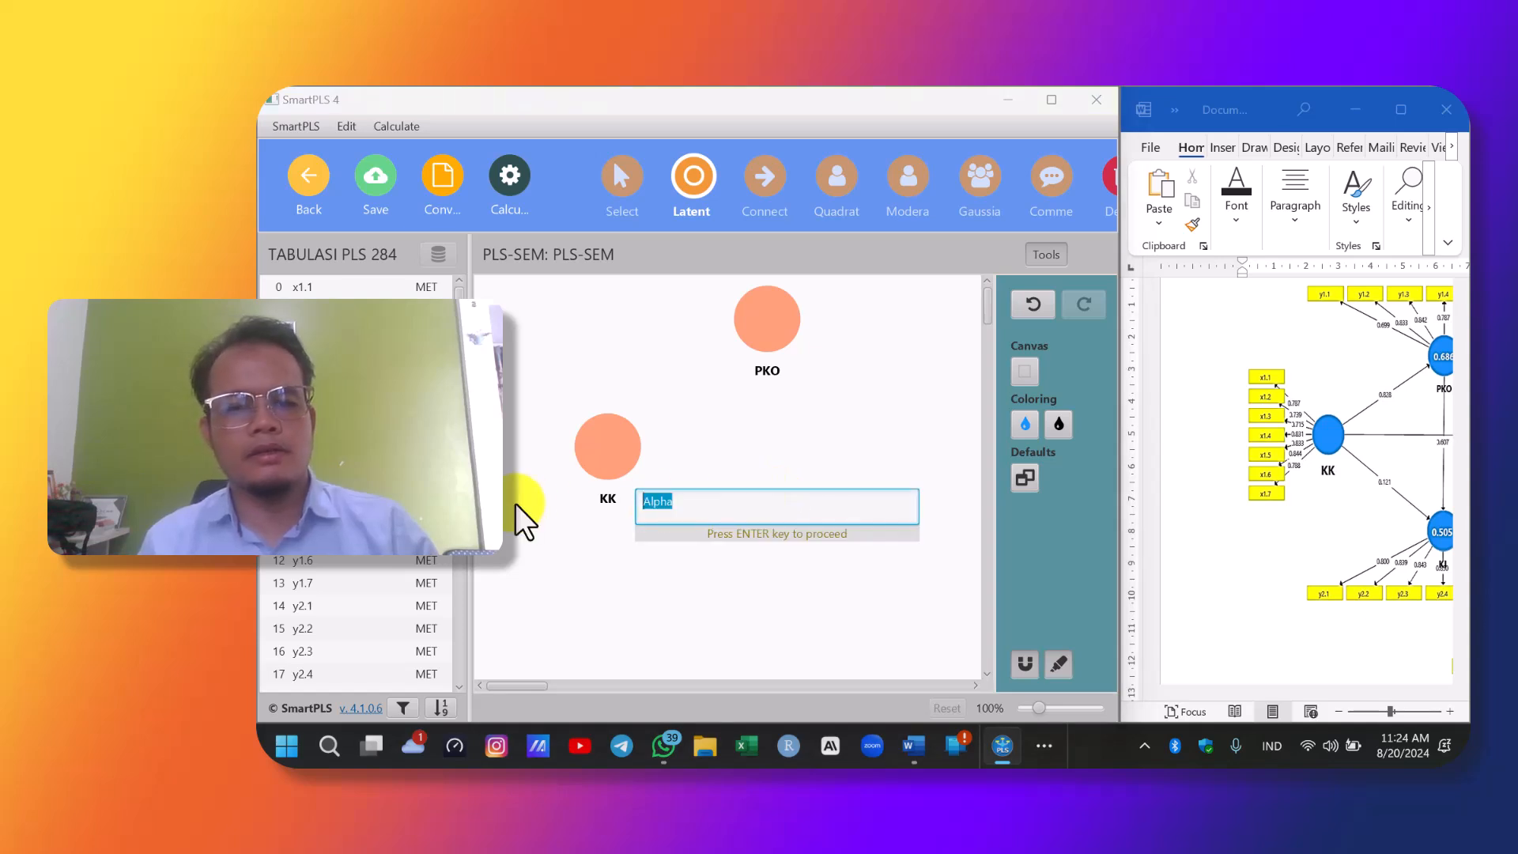
type("KI")
key("Return")
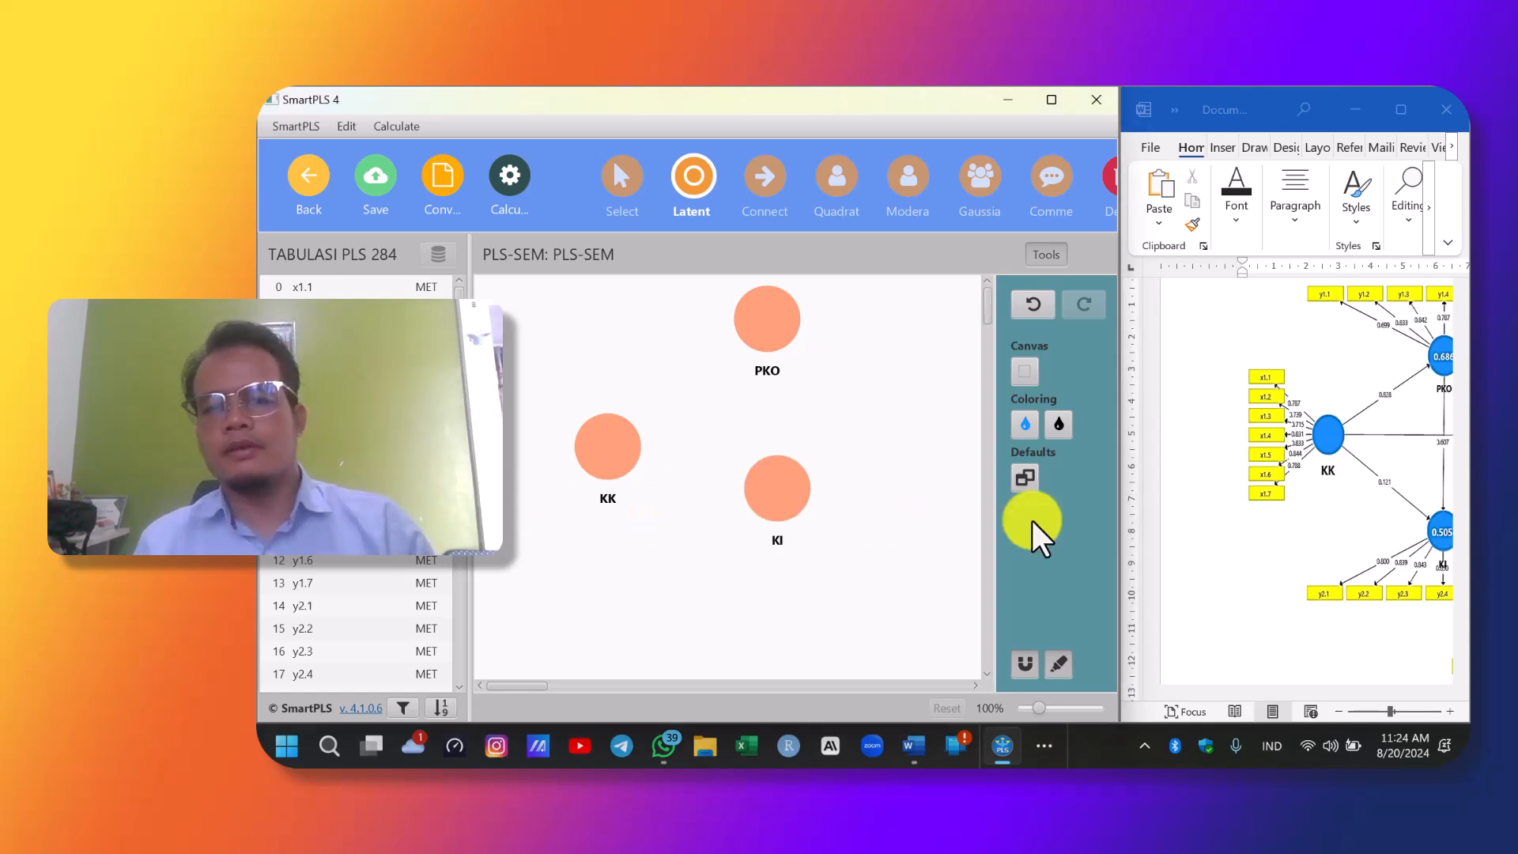
Check the remaining constructs in the reference diagram and add a latent variable named PDP to the right of KI.
scroll(1405, 575, "down", 5)
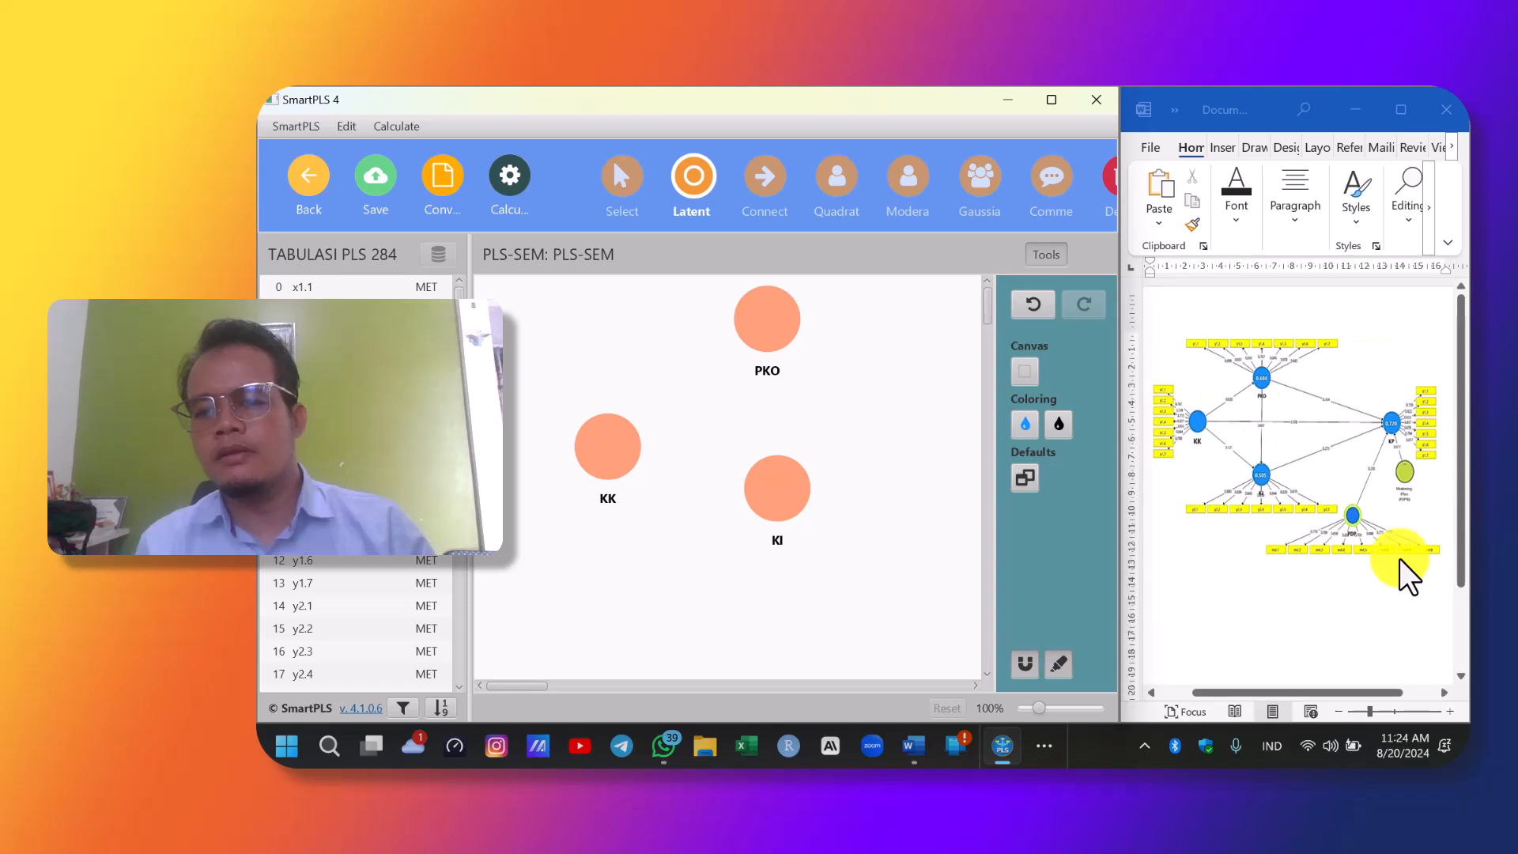
scroll(1410, 526, "up", 3)
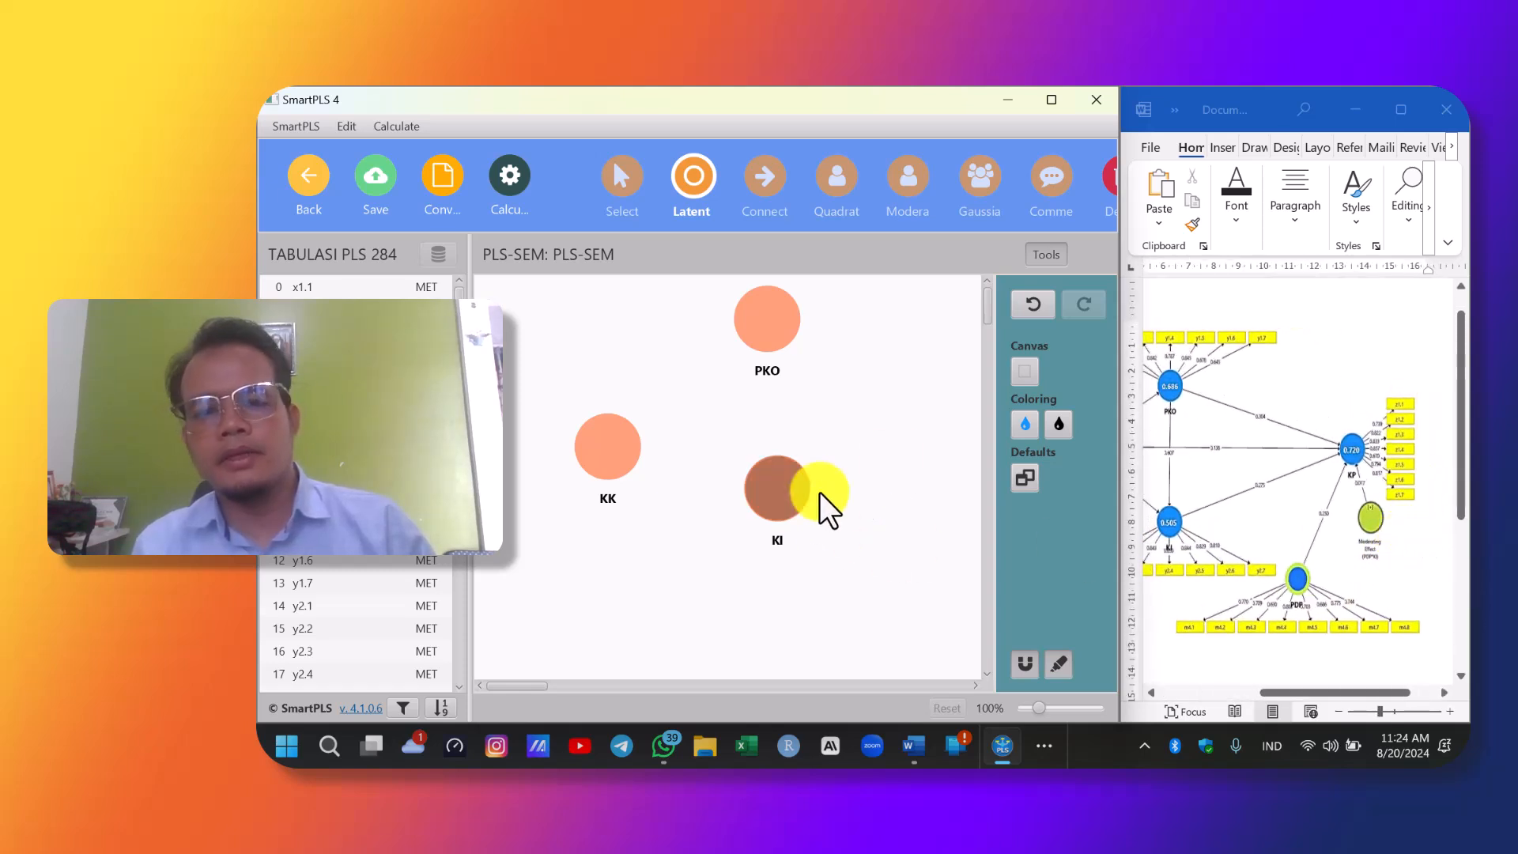
left_click(898, 464)
type("PDP")
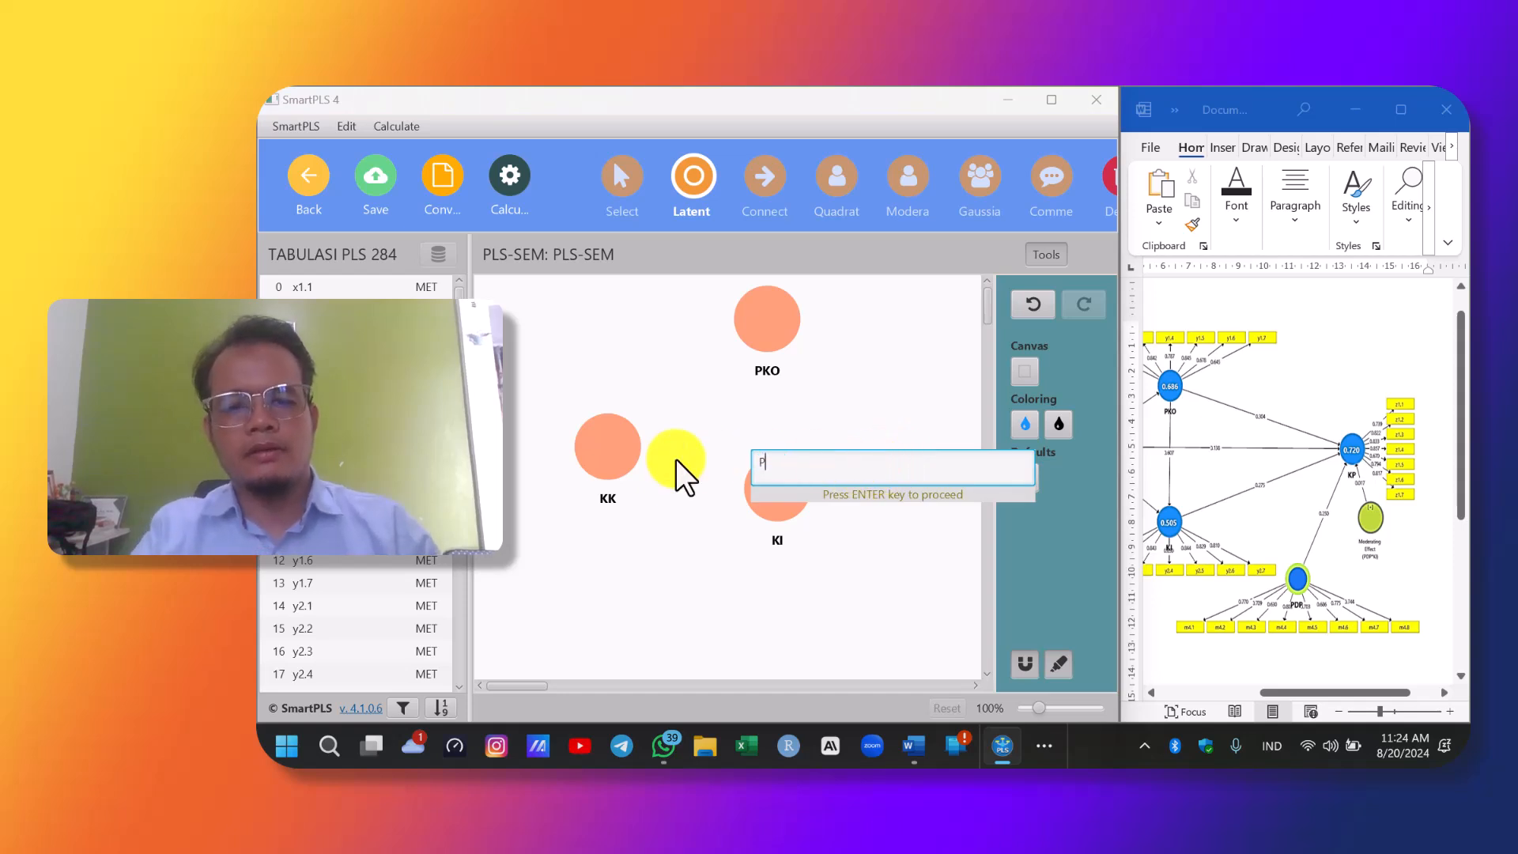
key("Return")
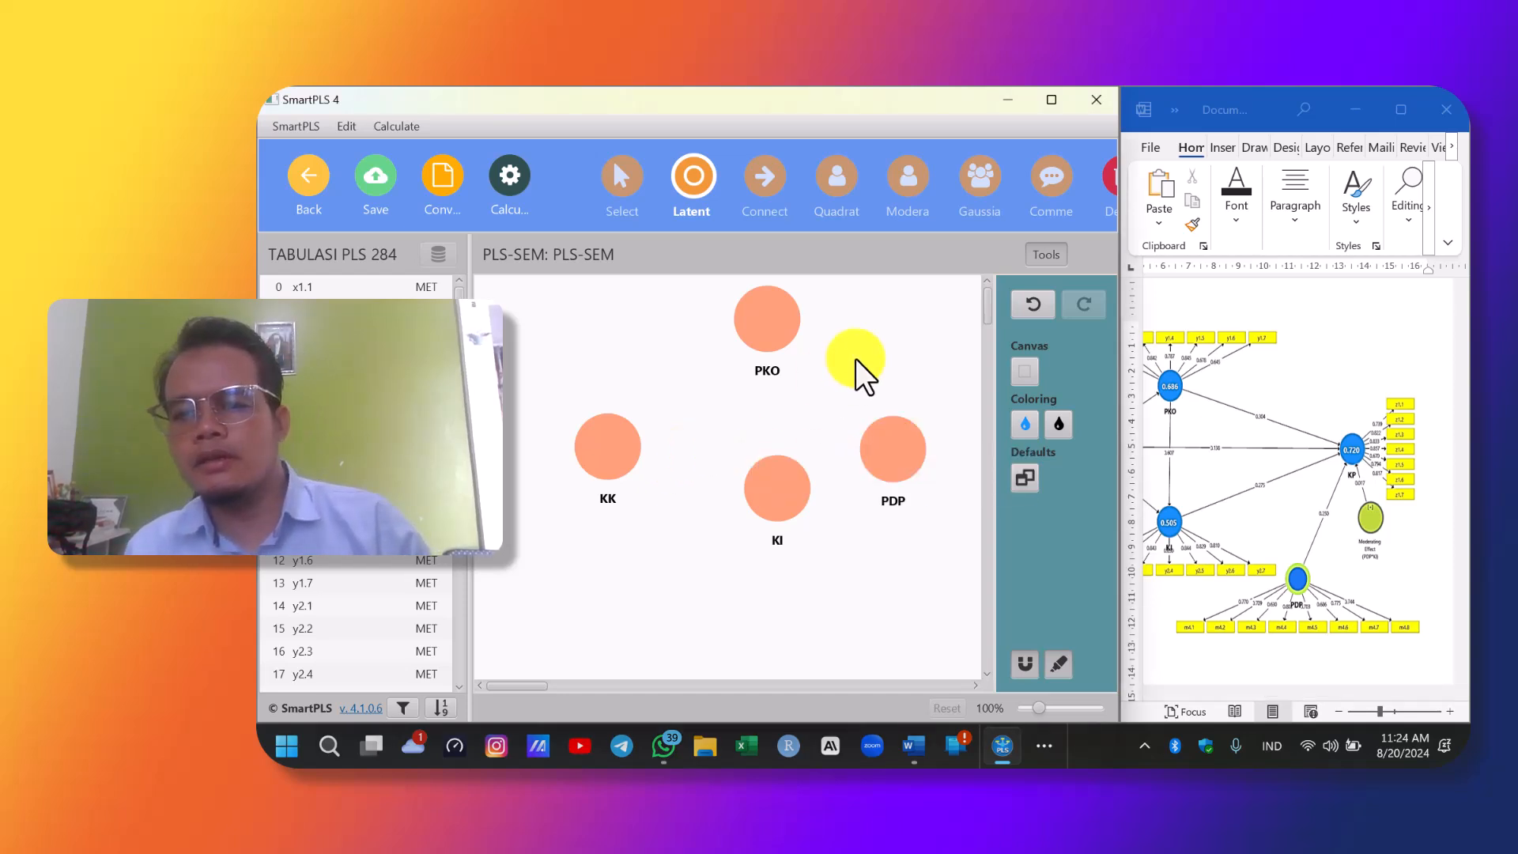
Add a latent variable named KP above PDP.
left_click(902, 342)
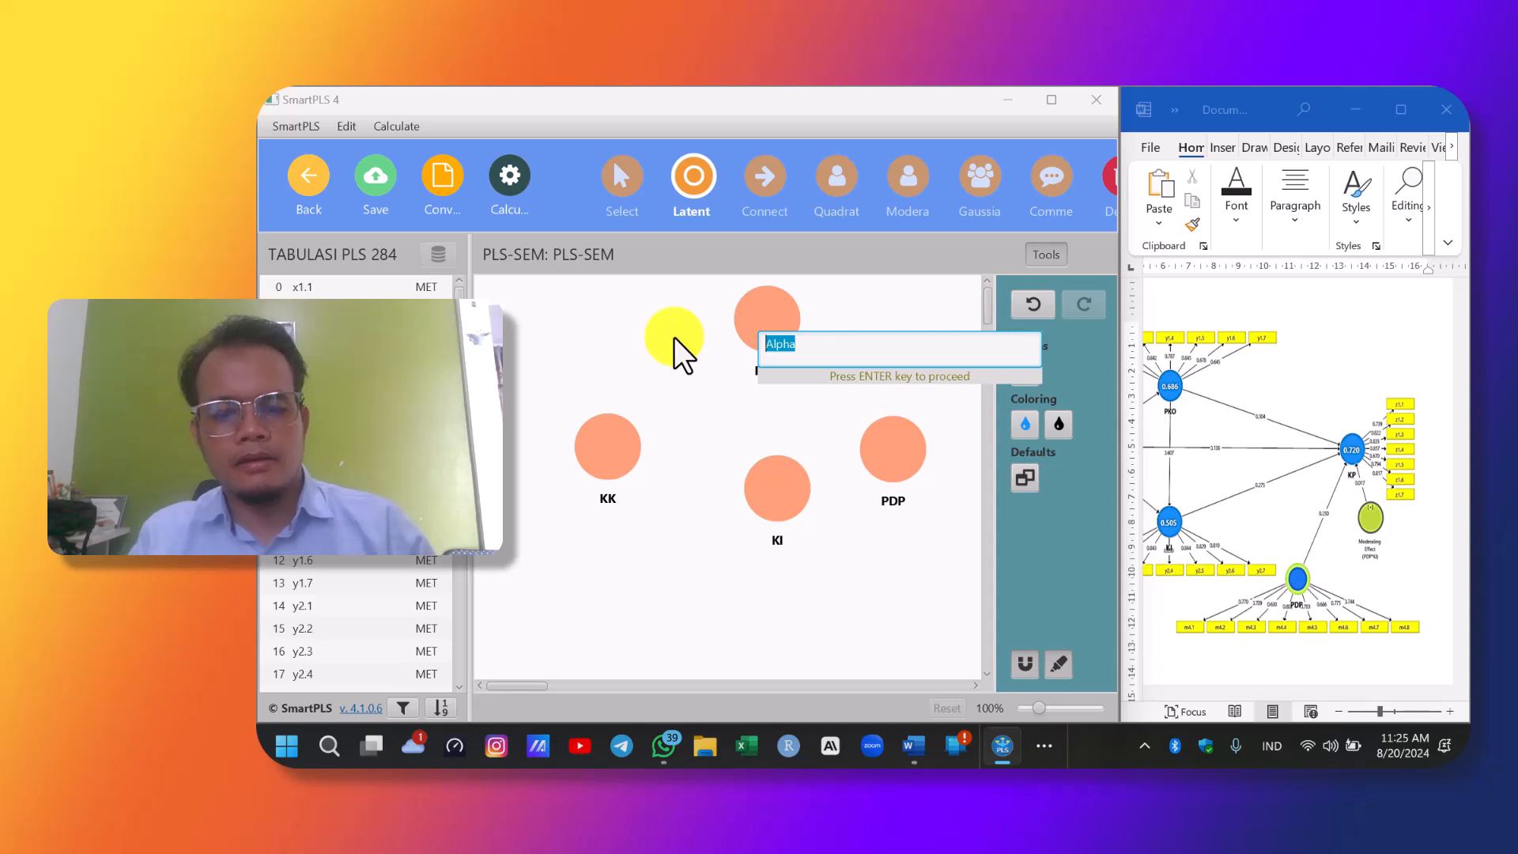
type("KP")
key("Return")
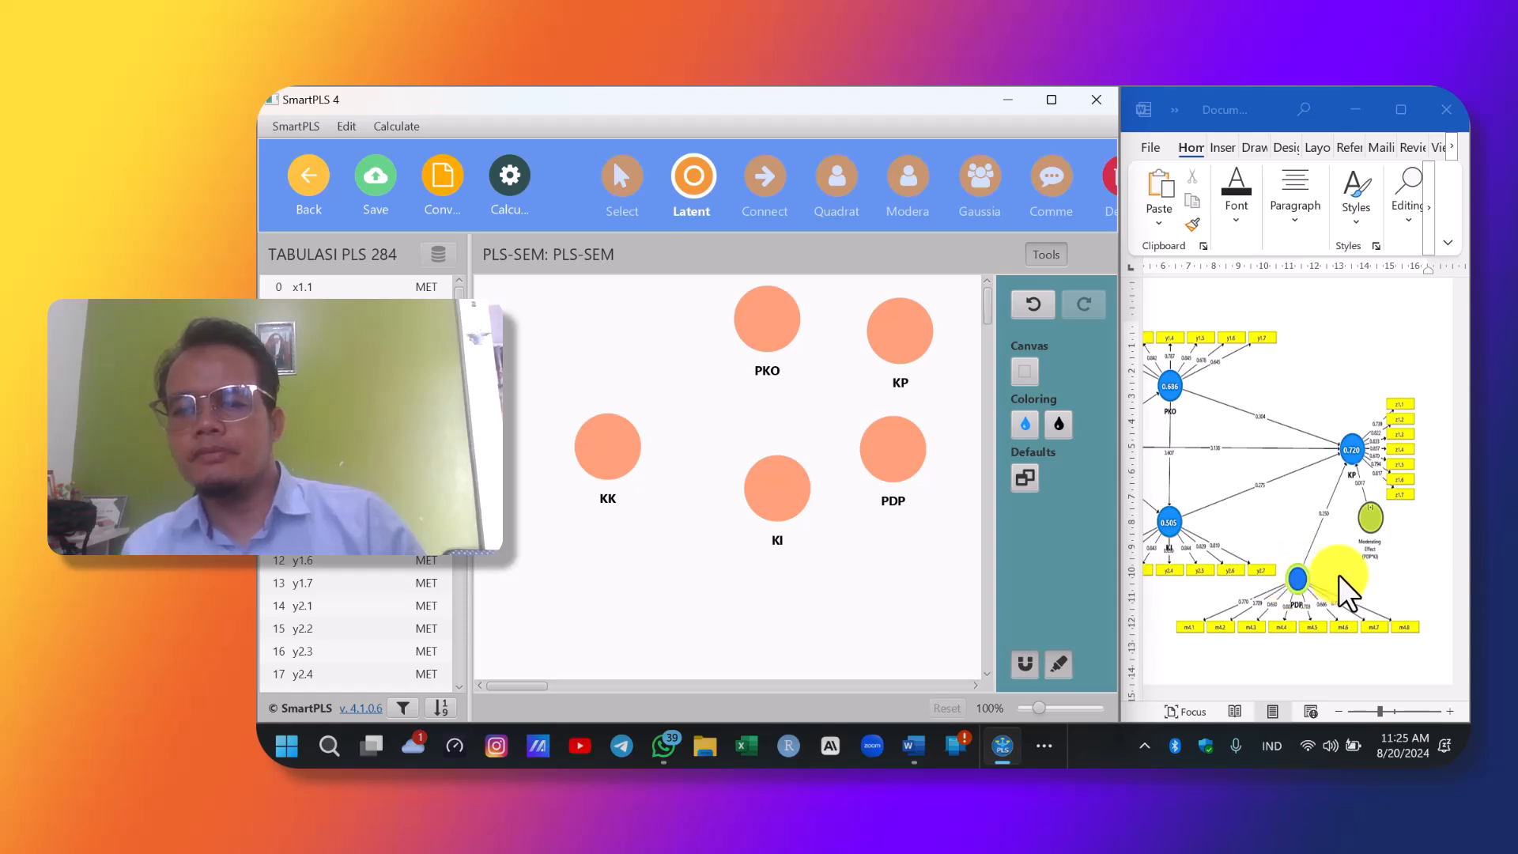
Examine the paths into KP and the PDP moderating effect in the Word reference diagram.
scroll(1380, 589, "up", 3)
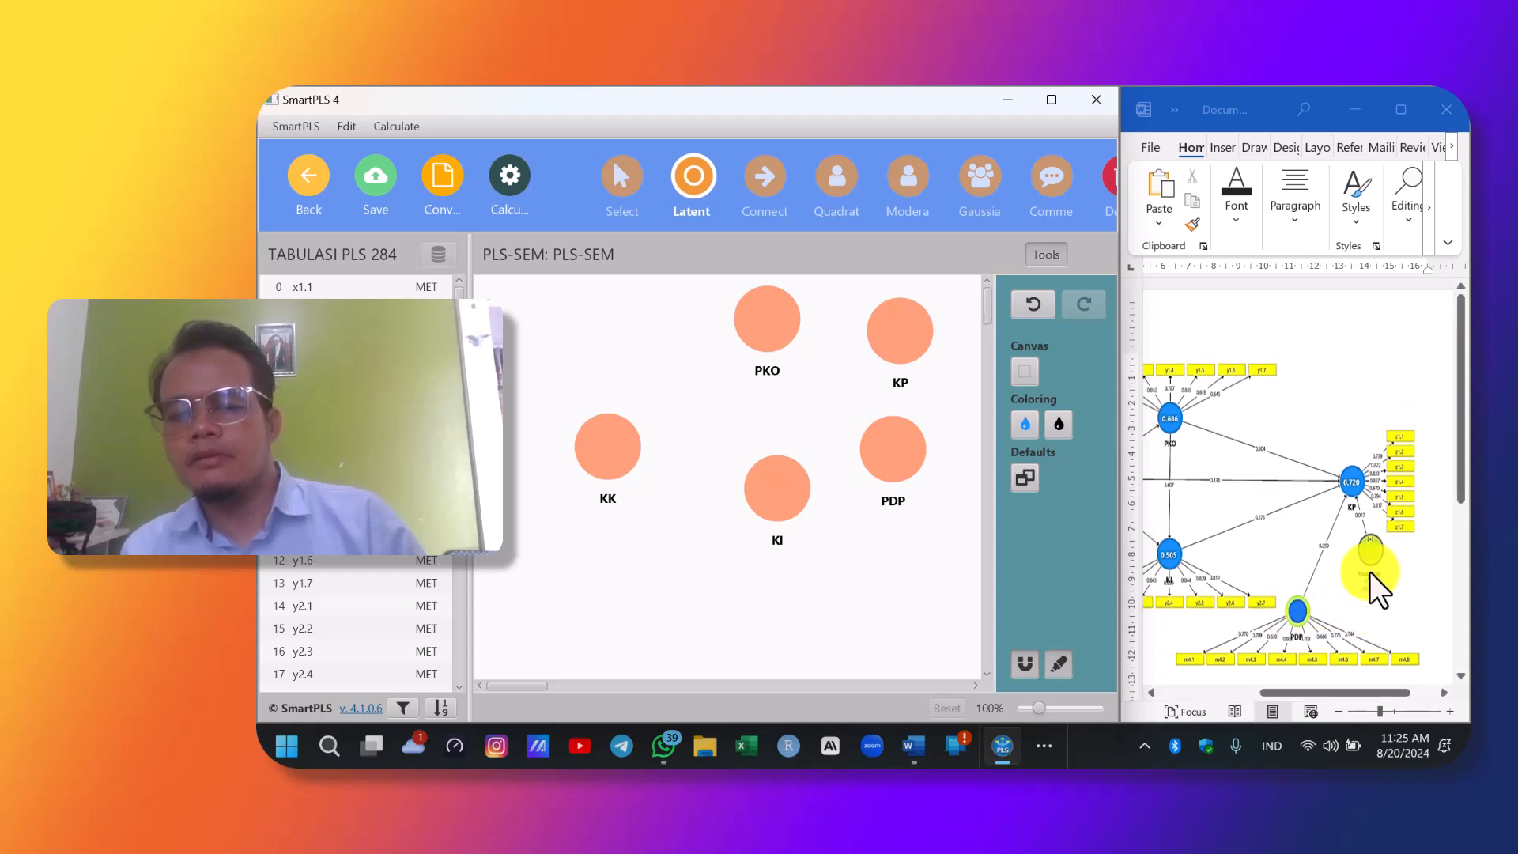
scroll(1379, 617, "down", 2)
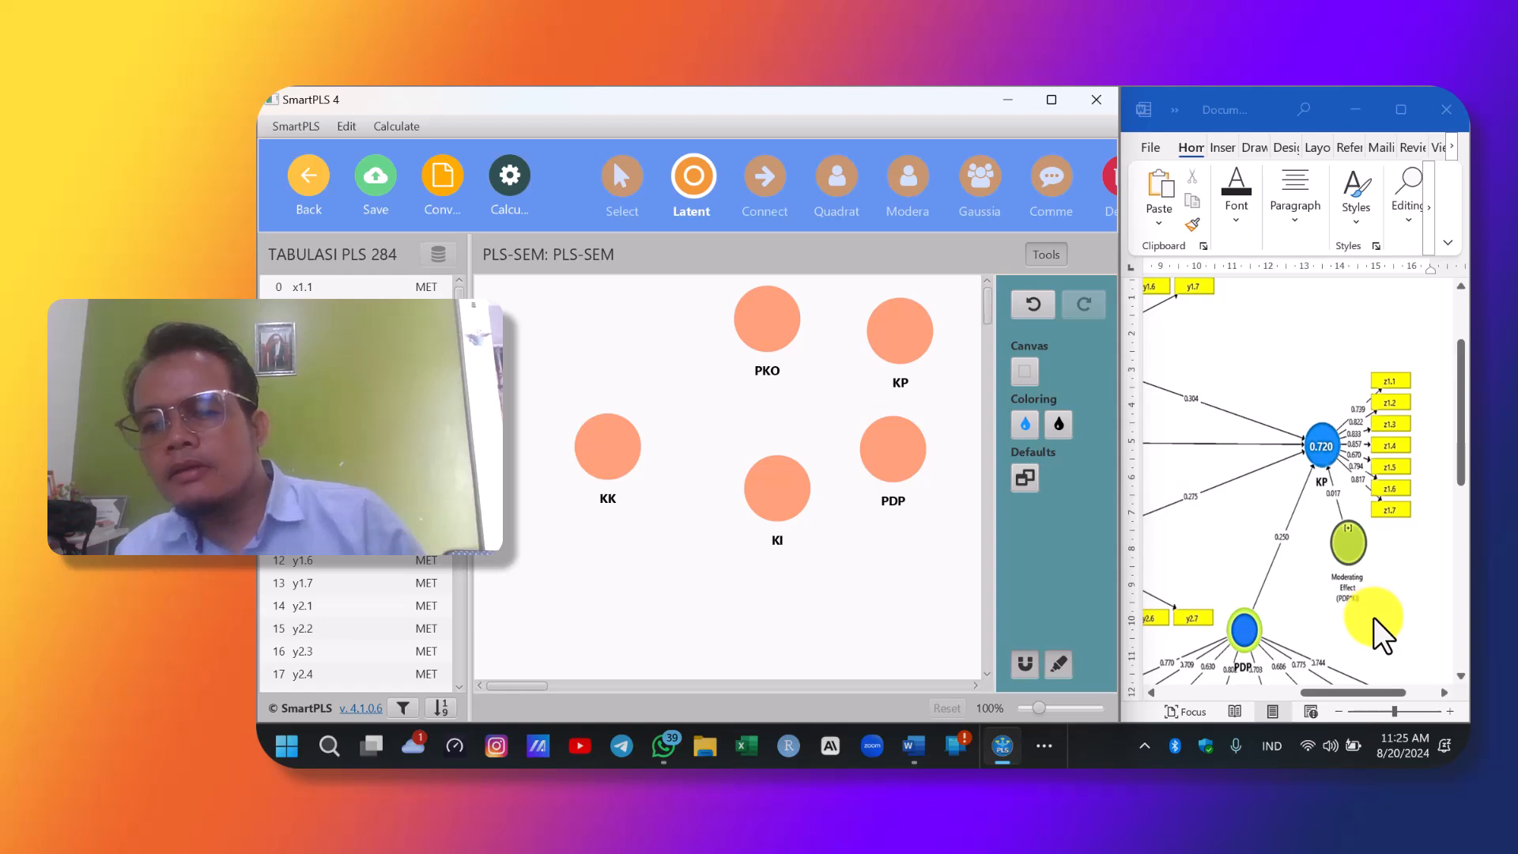
left_click_drag(1360, 698, 1327, 696)
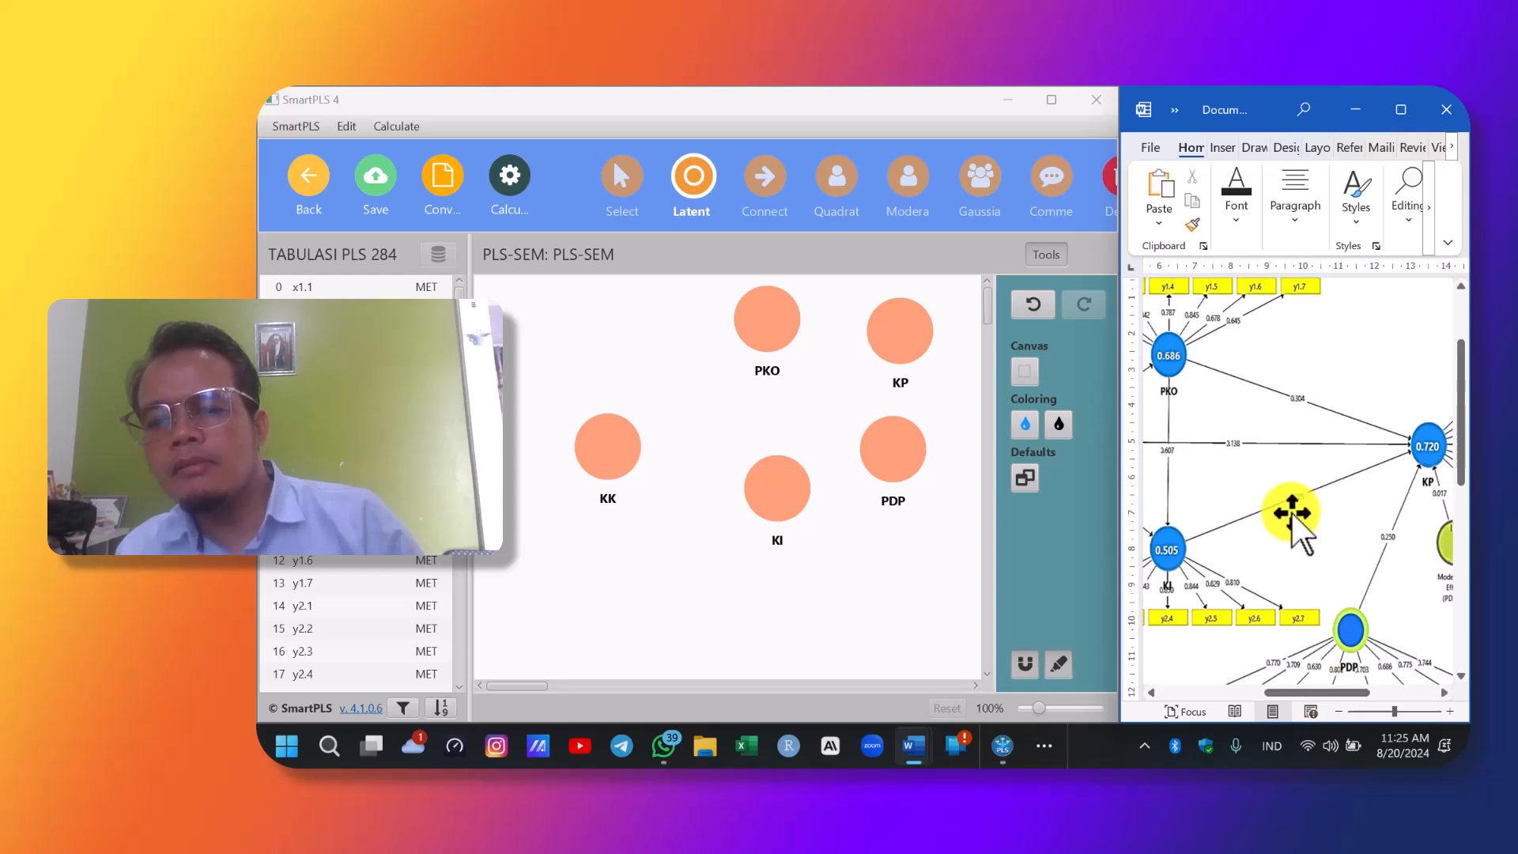
left_click_drag(1296, 696, 1339, 695)
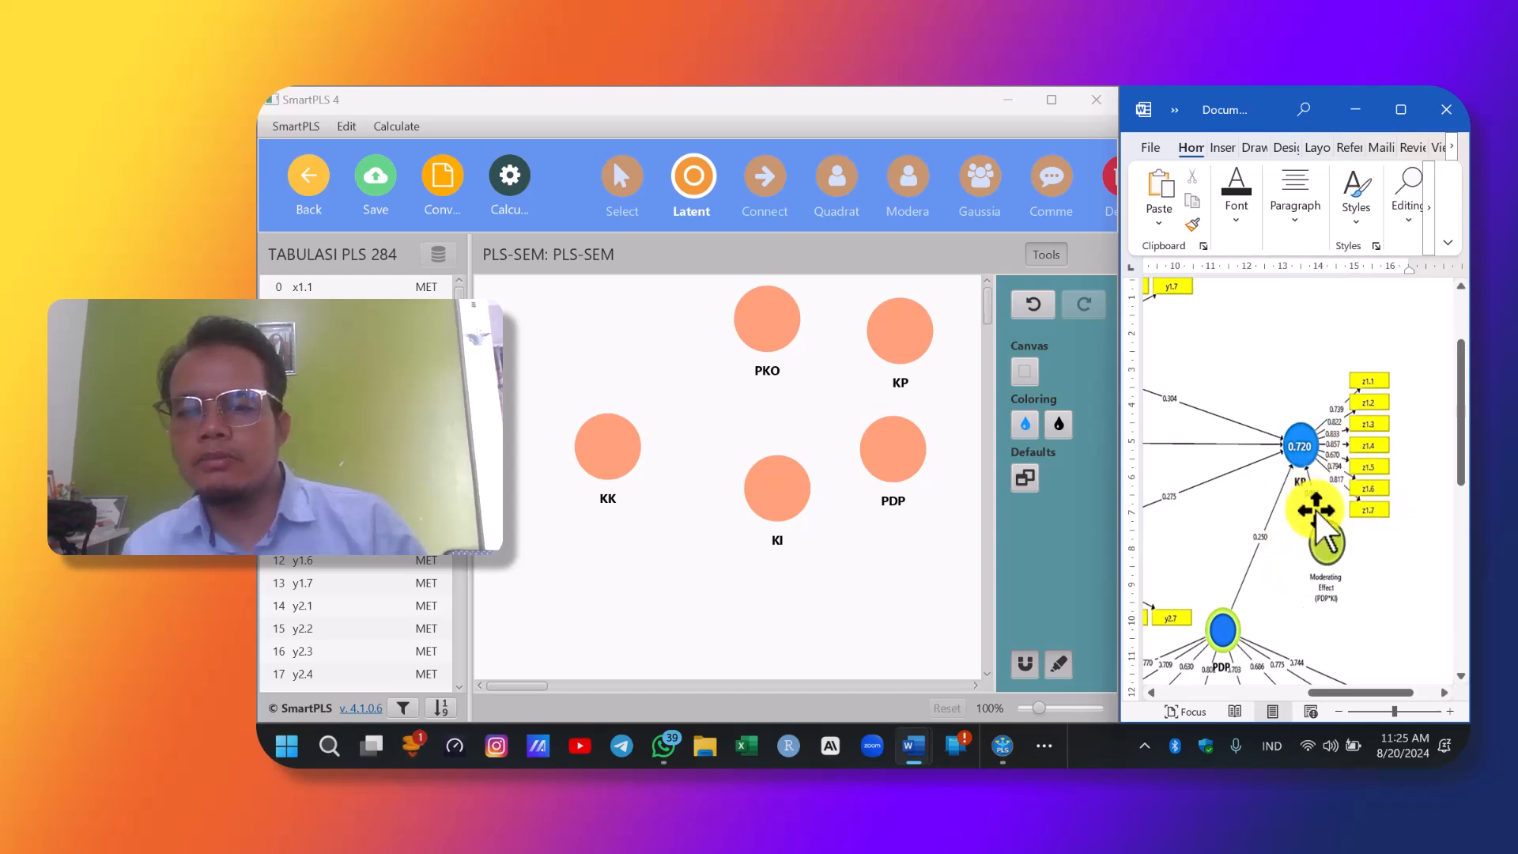
left_click(1321, 563)
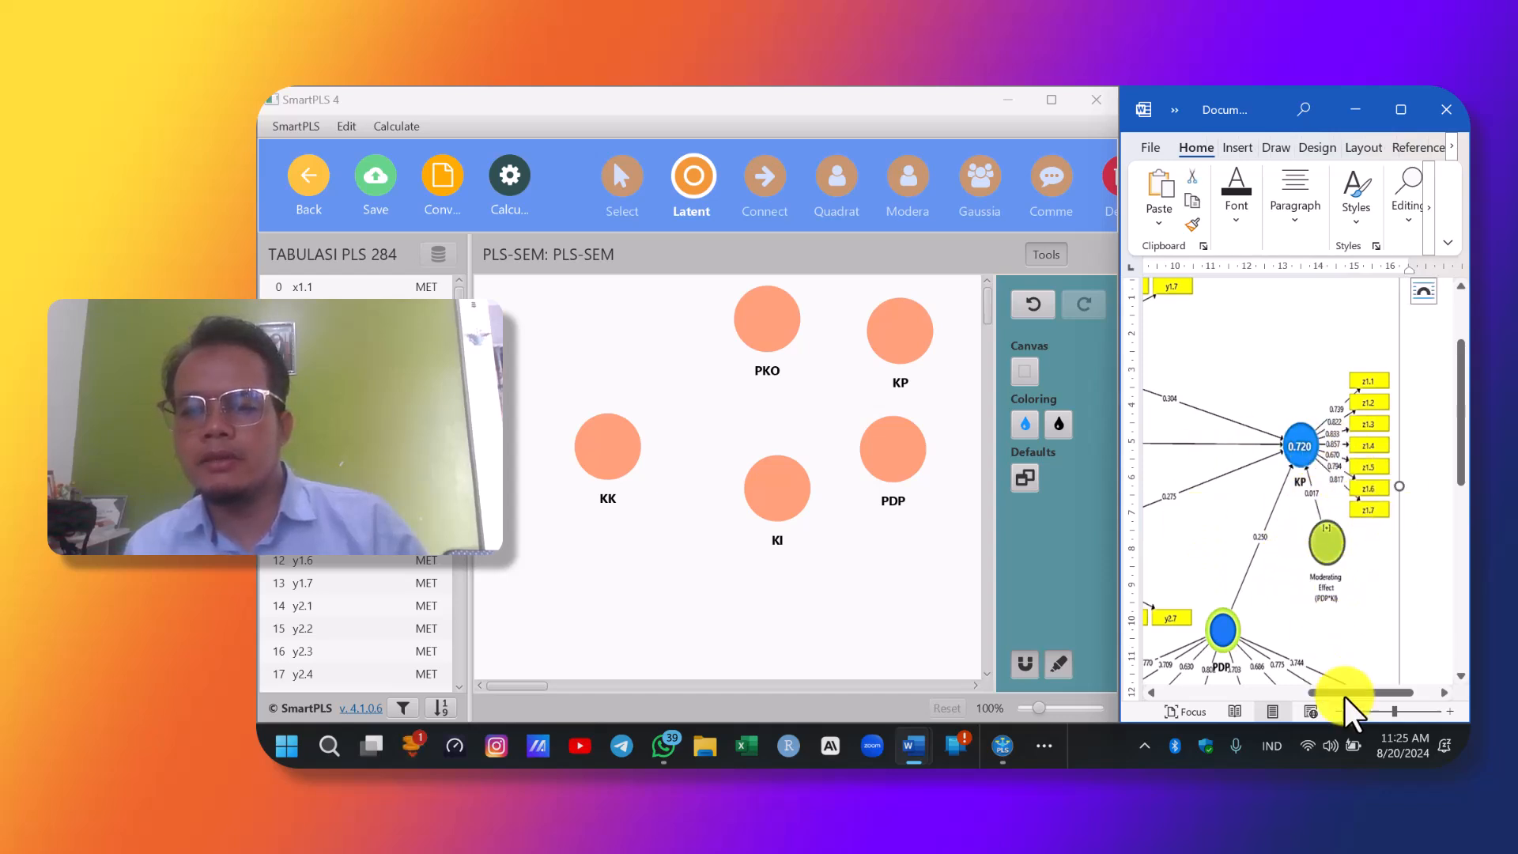
left_click_drag(1344, 694, 1263, 693)
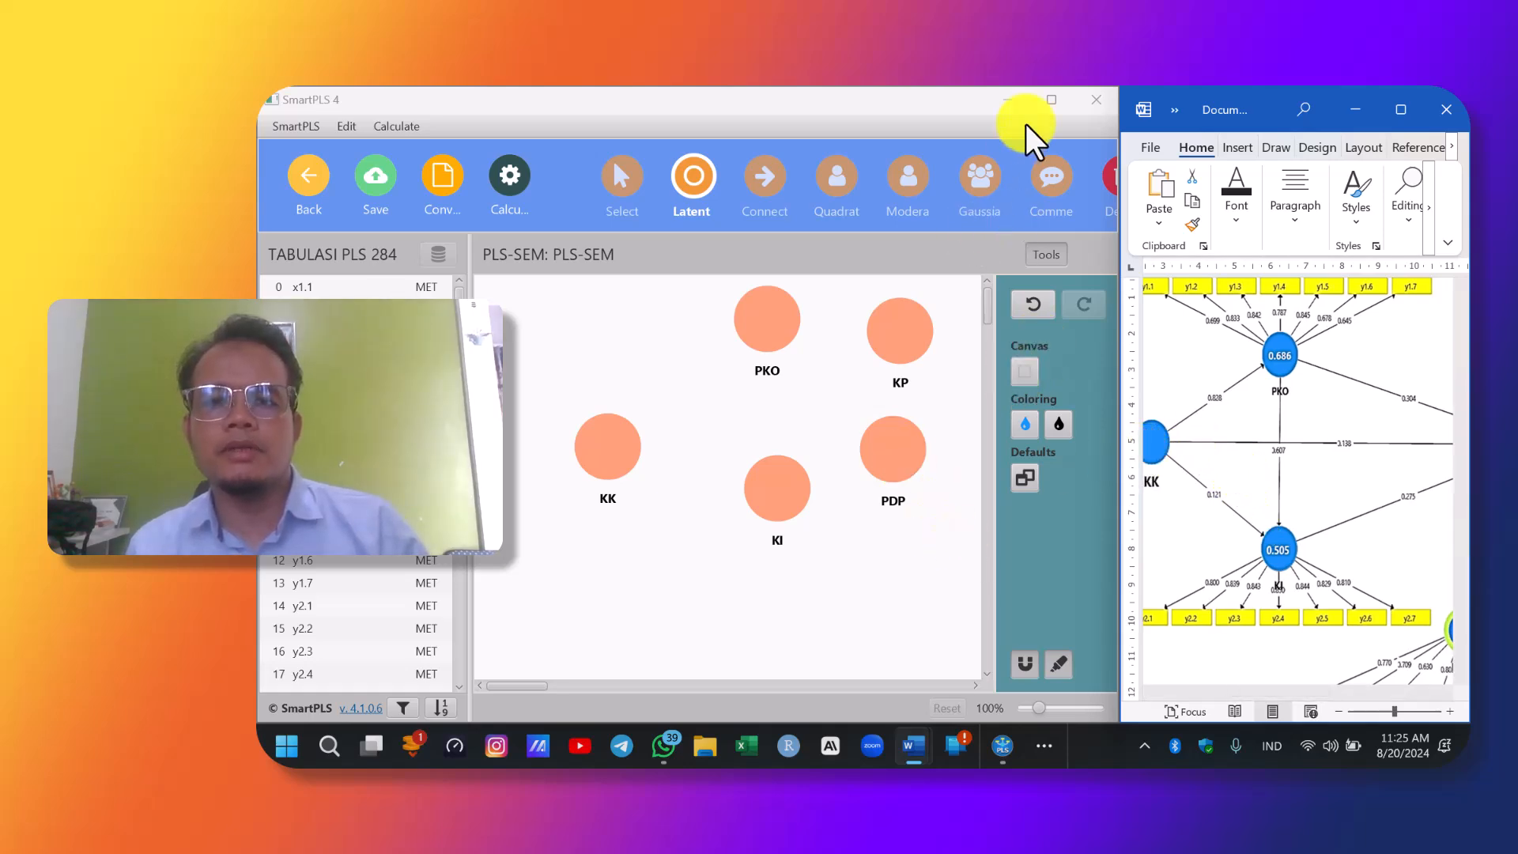
Maximize SmartPLS and draw paths from KK to PKO, KK to KI, and PKO to KP.
left_click(1051, 100)
left_click(798, 190)
left_click(619, 454)
left_click(755, 332)
left_click(614, 444)
left_click(786, 491)
left_click(767, 332)
left_click(894, 334)
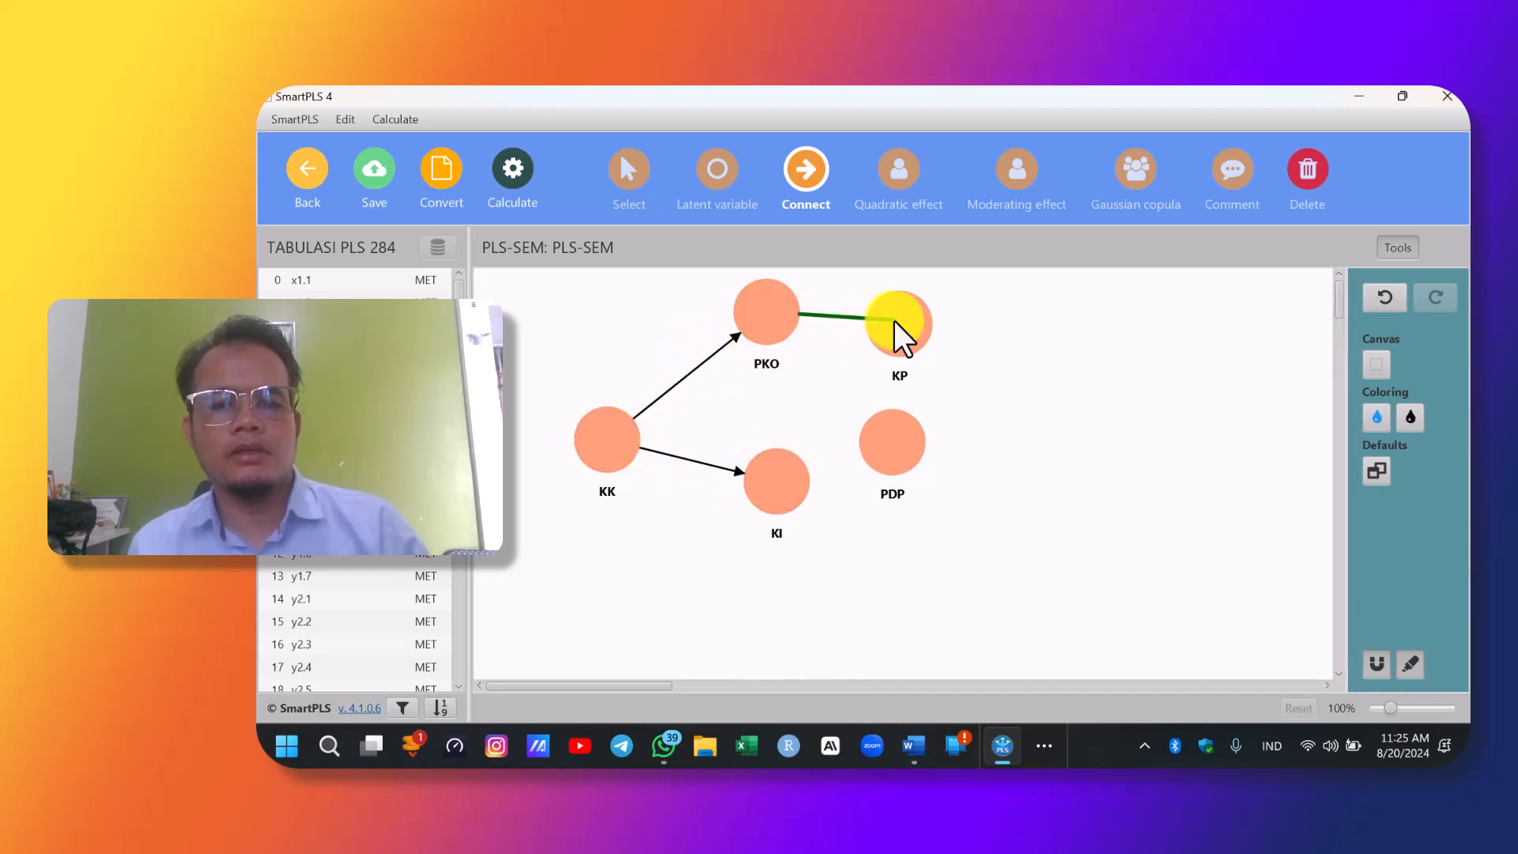
Draw a path from KI to KP and a moderating connection from PDP onto that path.
left_click(793, 480)
left_click(892, 304)
left_click(887, 431)
left_click(840, 397)
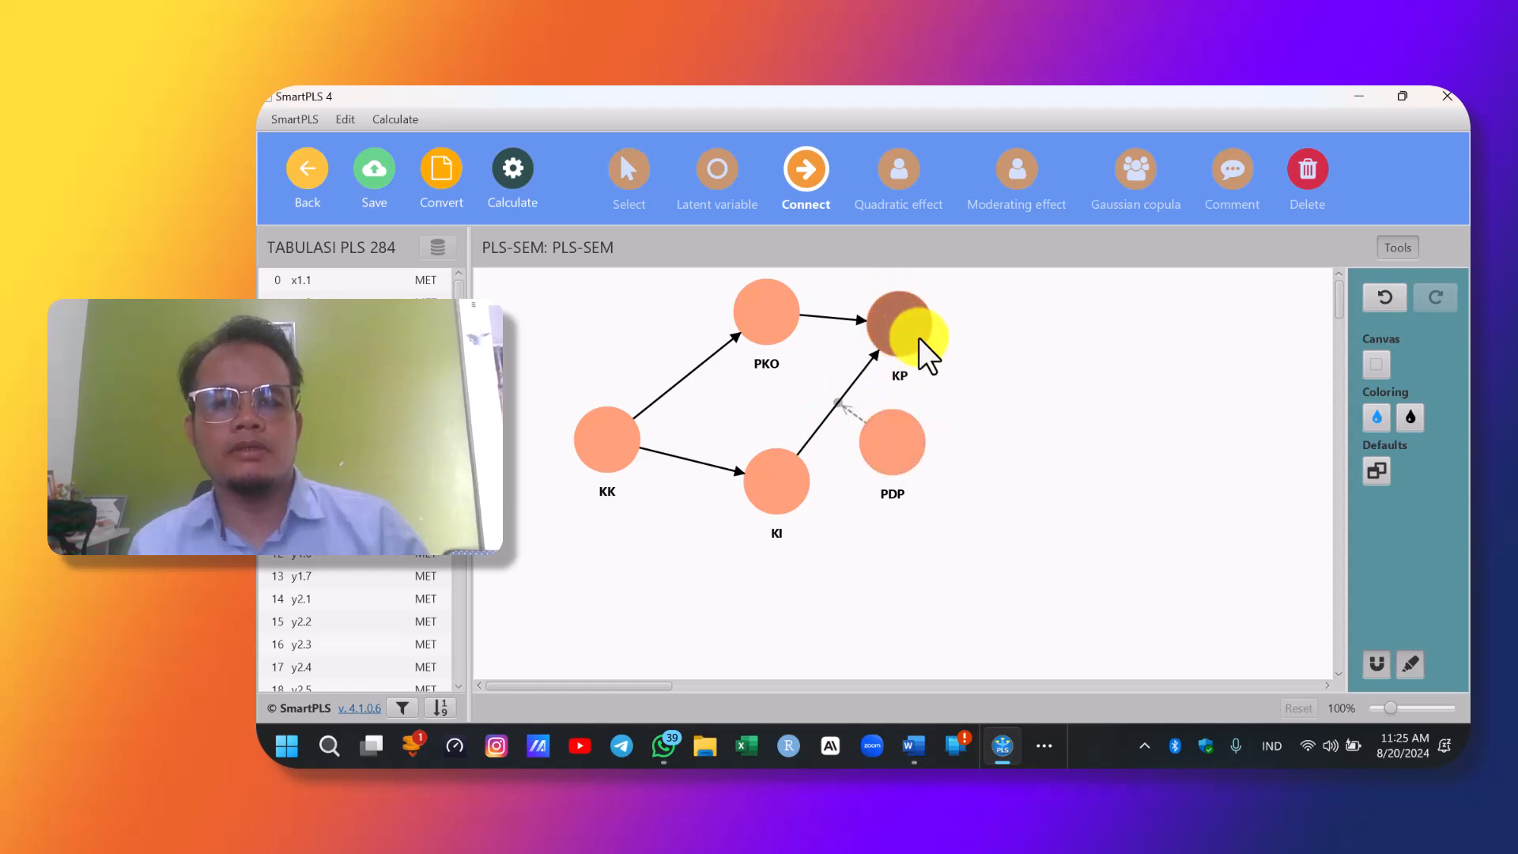
Spread out the constructs, moving KP farther right of PKO and KI, and PDP below KP.
left_click(618, 183)
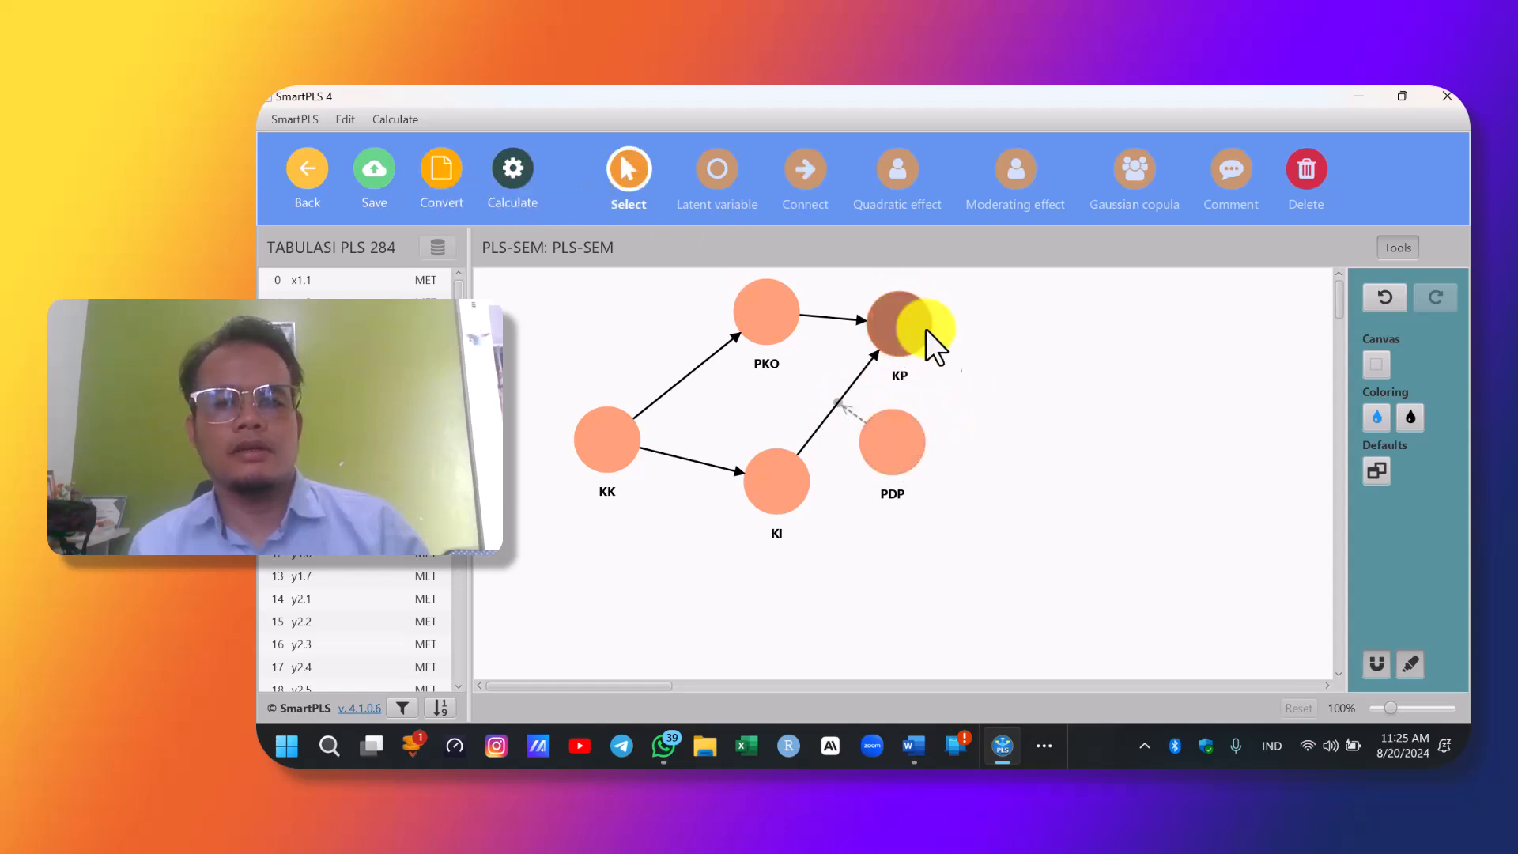
left_click_drag(903, 317, 1058, 385)
left_click_drag(908, 473, 1029, 591)
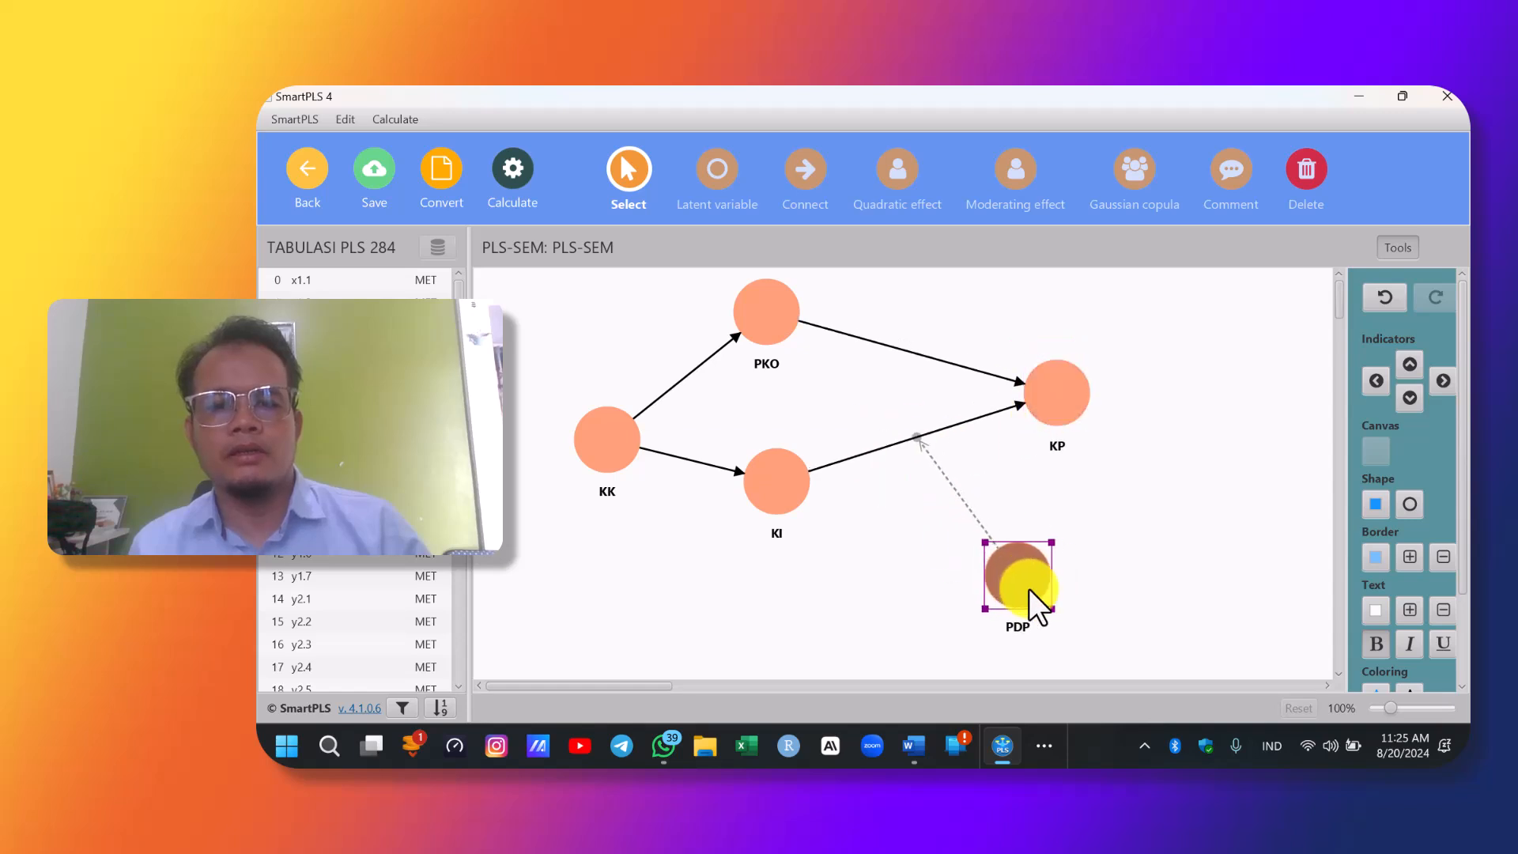
left_click_drag(728, 335, 814, 364)
left_click_drag(786, 464, 844, 531)
left_click_drag(1066, 402, 1114, 441)
left_click_drag(1033, 571, 1056, 634)
Switch to the Word reference diagram to check the remaining paths among KK, PKO, KI and KP, and return to the model.
left_click(1054, 737)
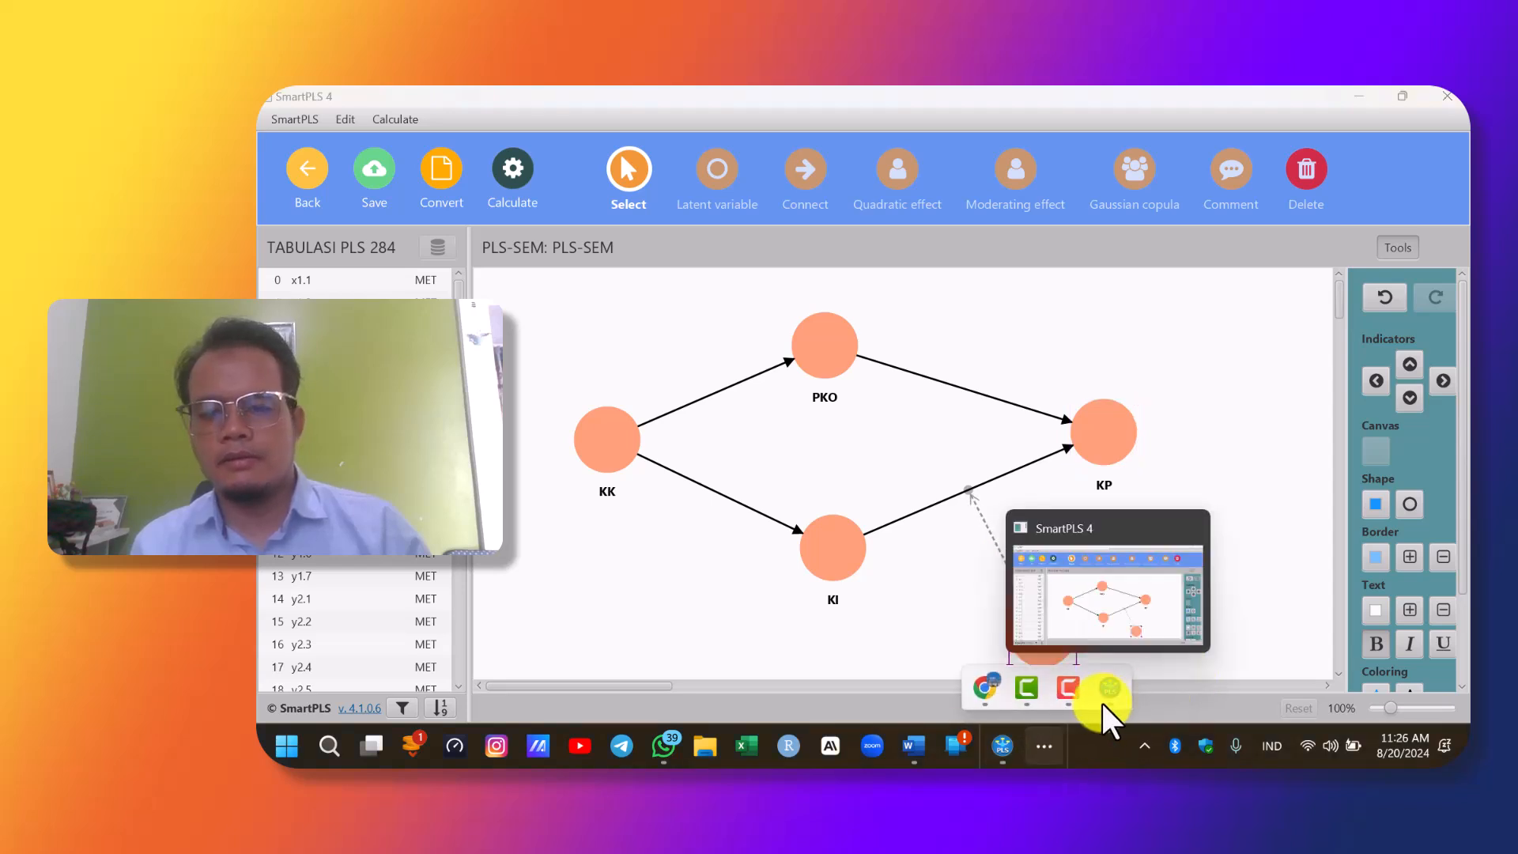
left_click(1073, 689)
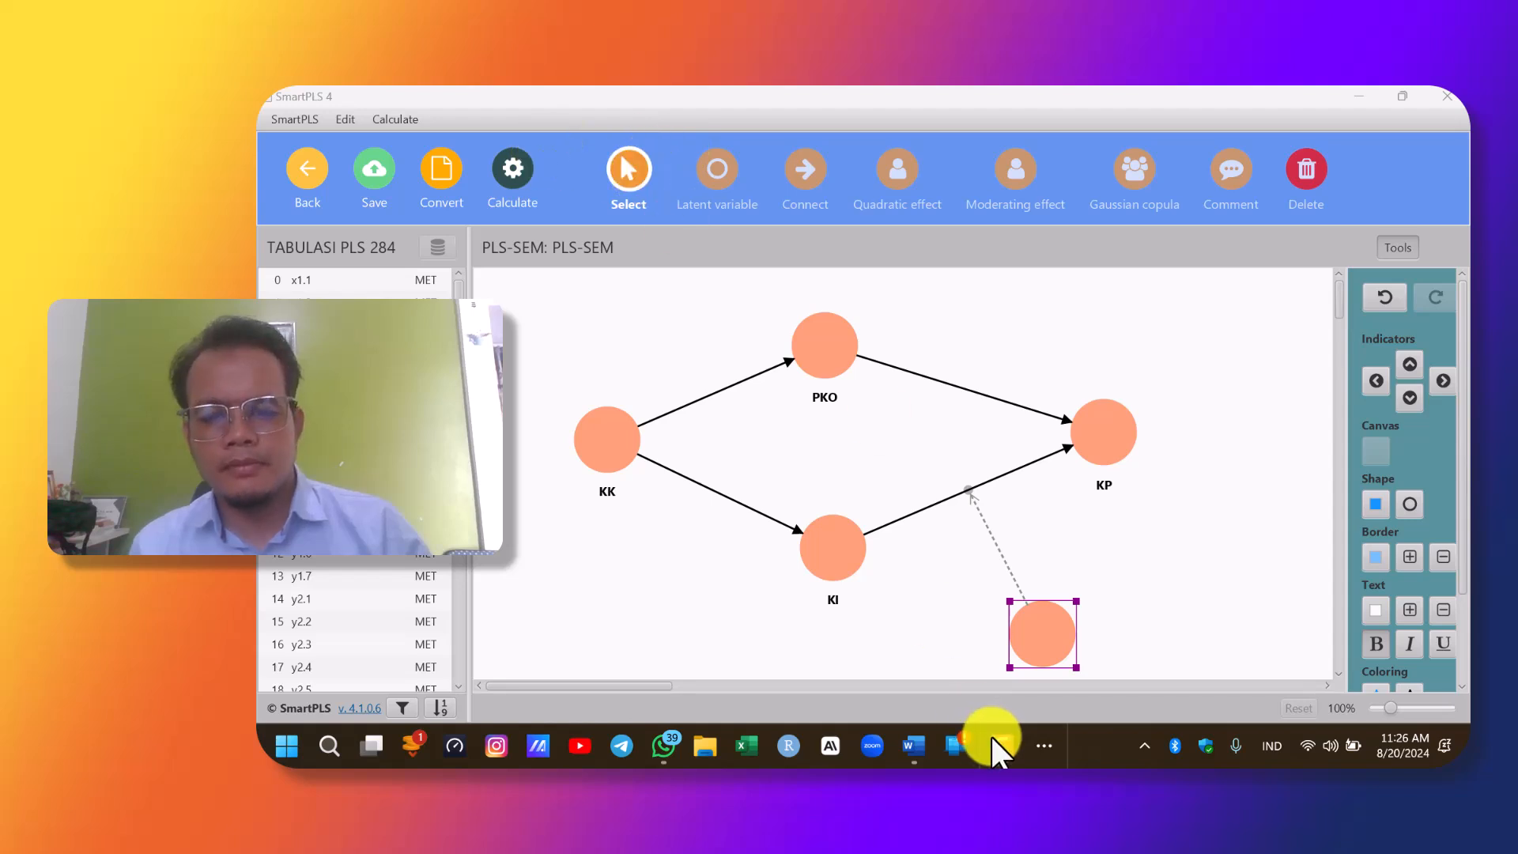
left_click(910, 738)
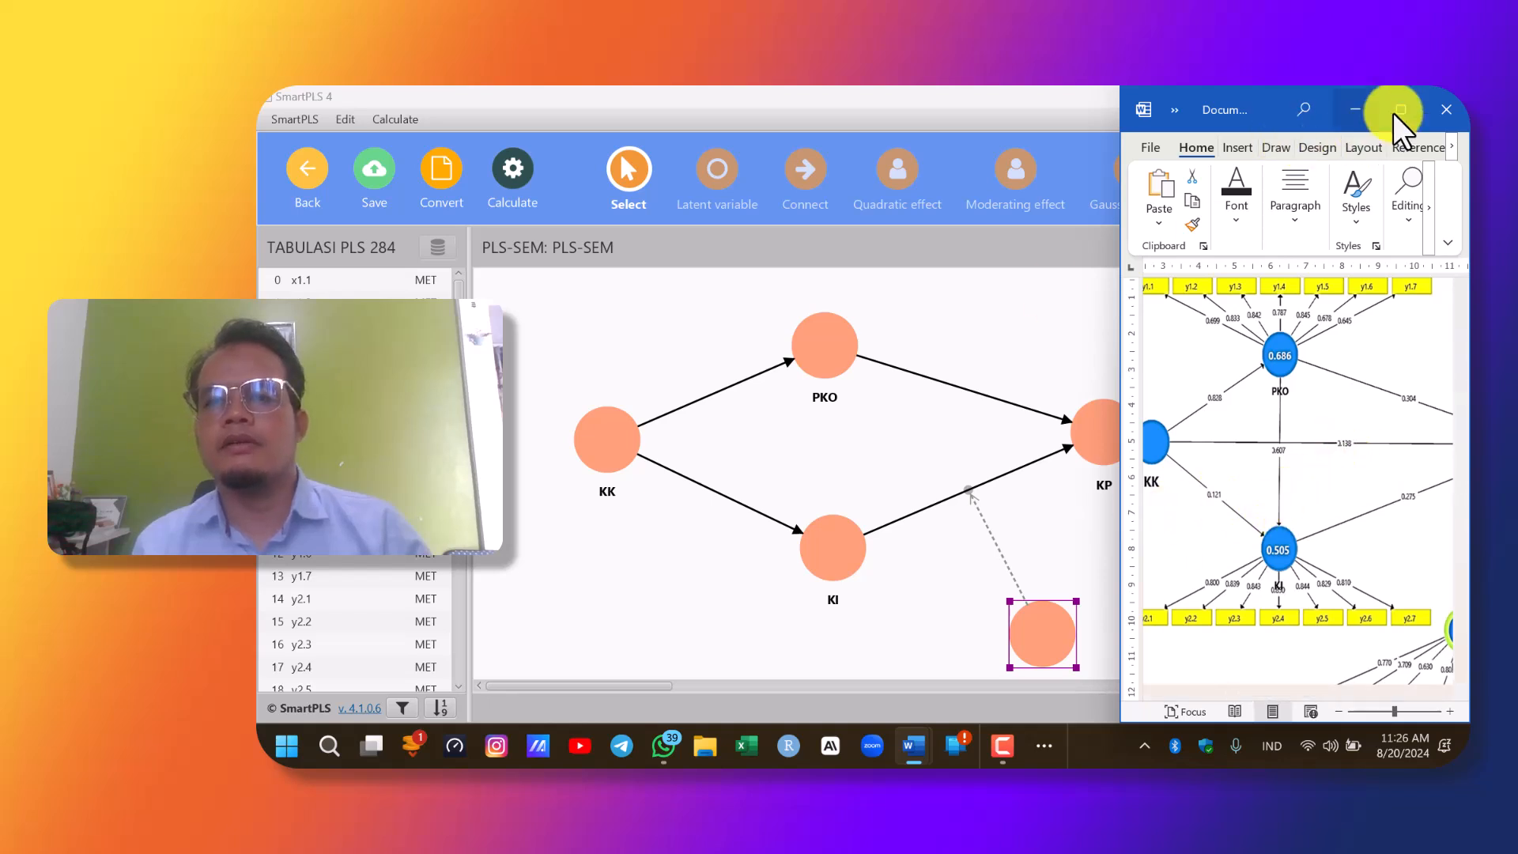
left_click(1354, 110)
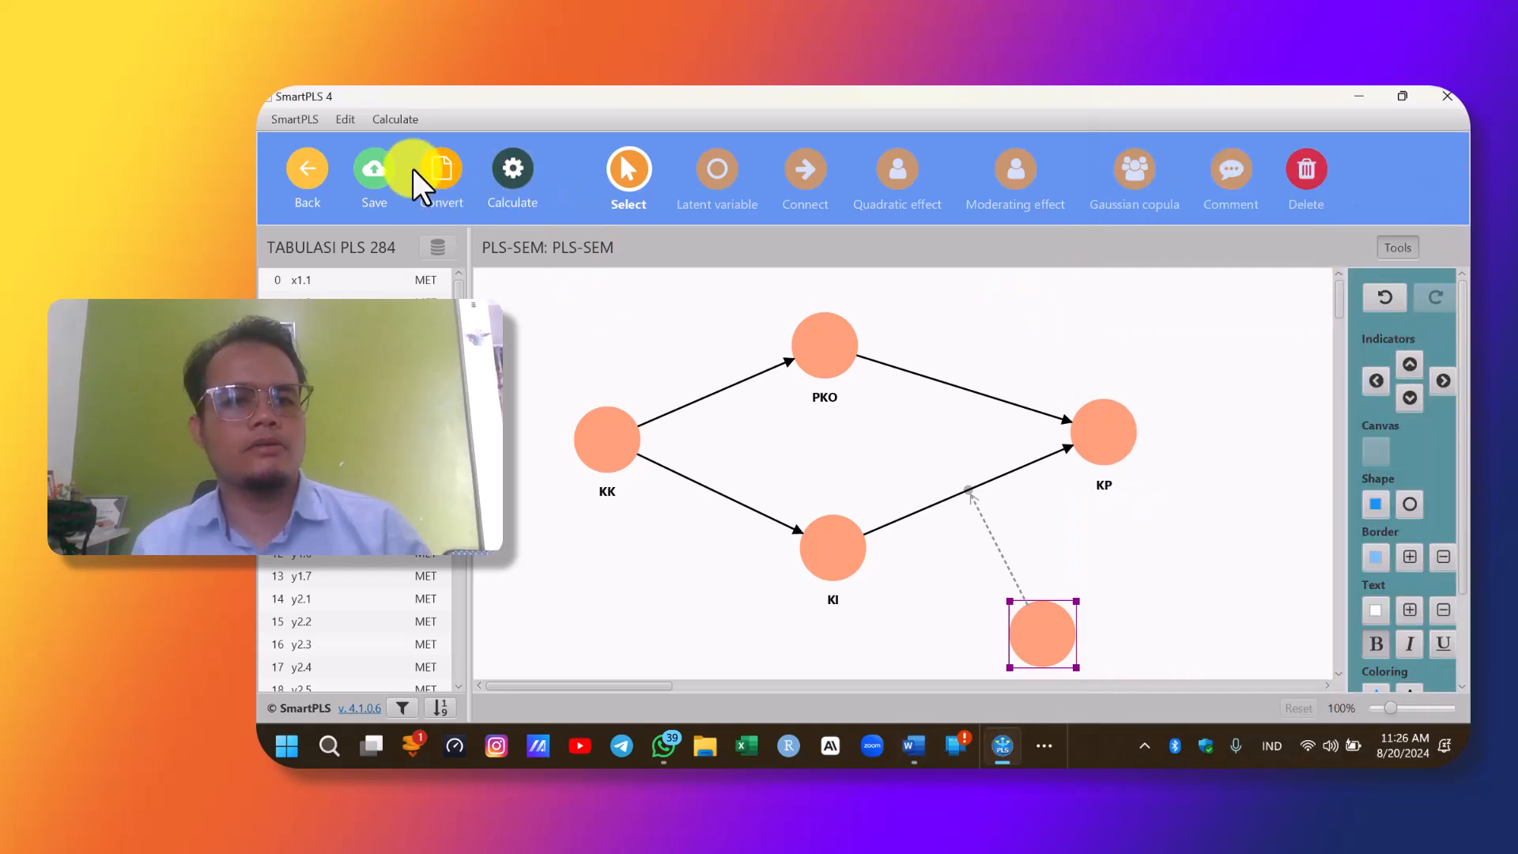
Draw a direct path from KK to KP and a path from PKO to KI.
left_click(806, 180)
left_click_drag(622, 453, 1126, 440)
left_click_drag(847, 372, 840, 538)
Reposition PKO, KI, KP and PDP farther to the right to widen the model layout.
left_click(629, 170)
left_click(794, 339)
left_click_drag(794, 339, 757, 344)
left_click_drag(851, 539, 891, 545)
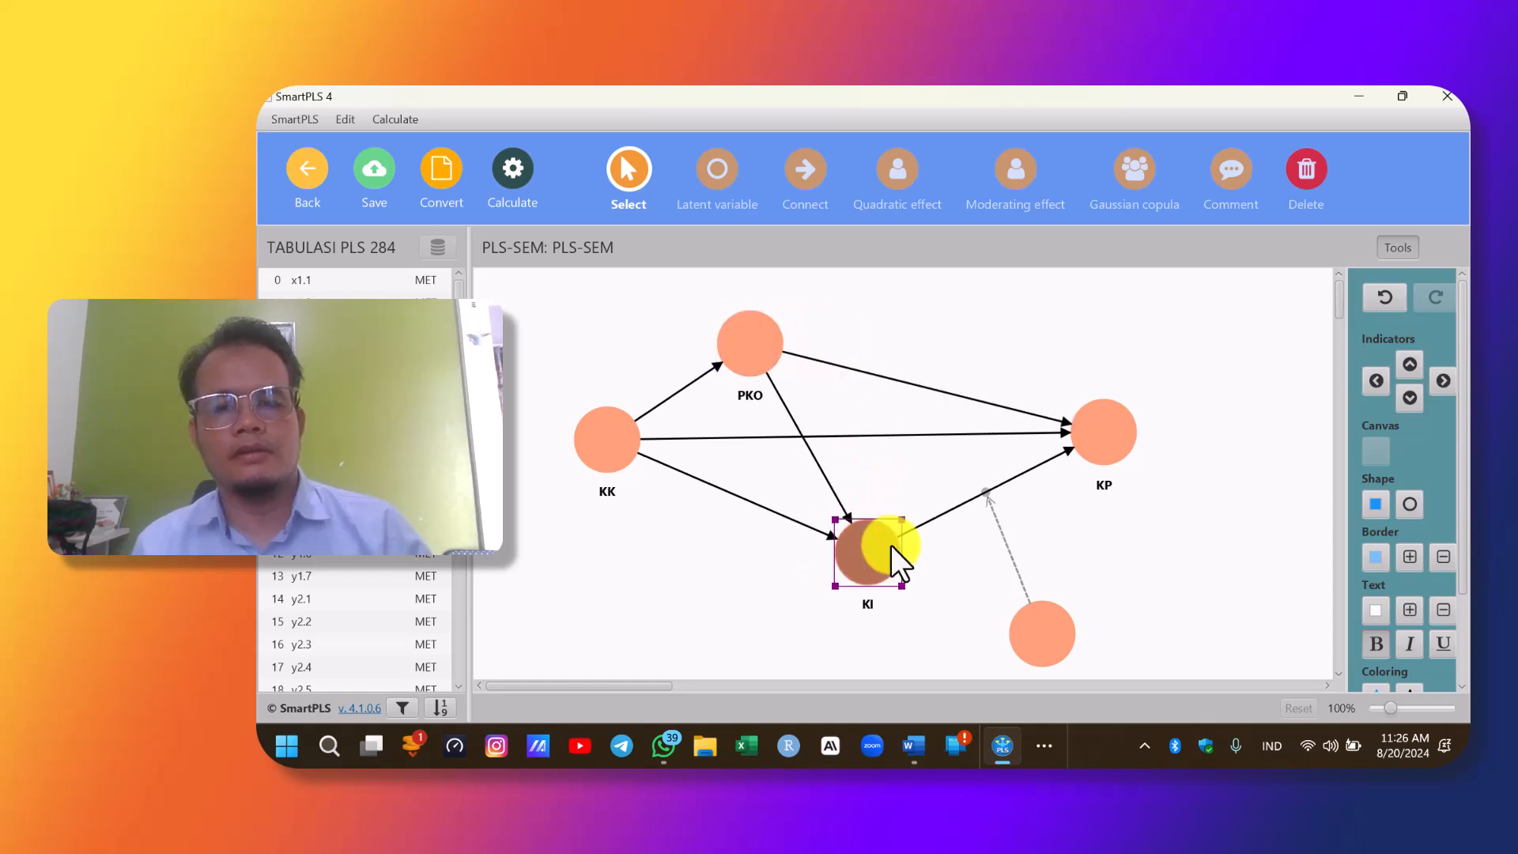
left_click_drag(1108, 444, 1150, 435)
left_click_drag(1053, 615, 1142, 609)
left_click_drag(886, 562, 941, 571)
left_click_drag(766, 354, 868, 360)
Move KK down and to the right, fine-tune the positions of KI, PKO, KP and PDP, and save the model.
left_click(641, 452)
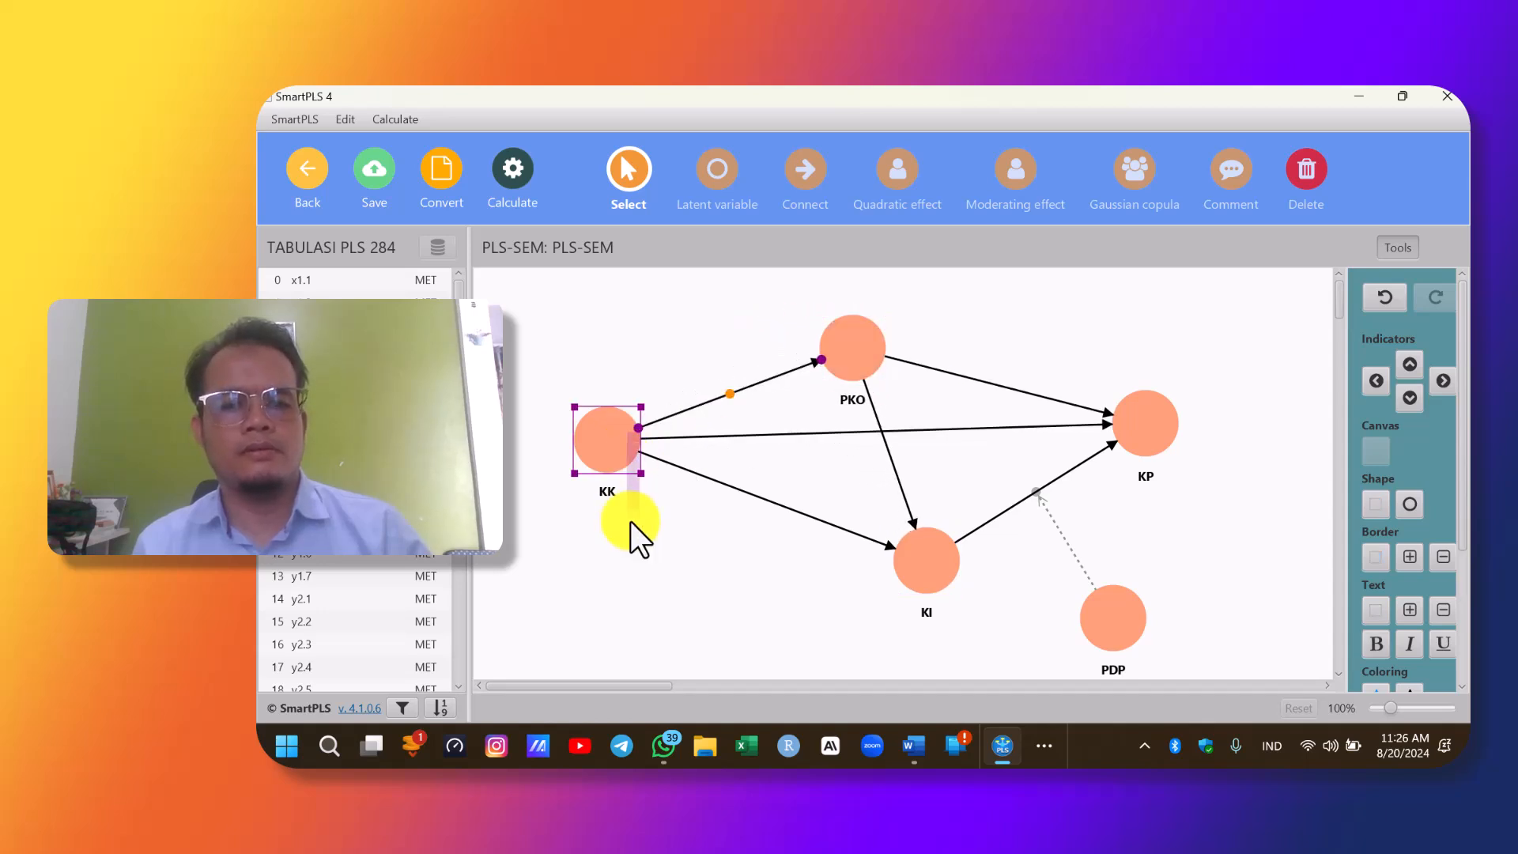
left_click_drag(579, 451, 621, 500)
left_click_drag(911, 567, 924, 582)
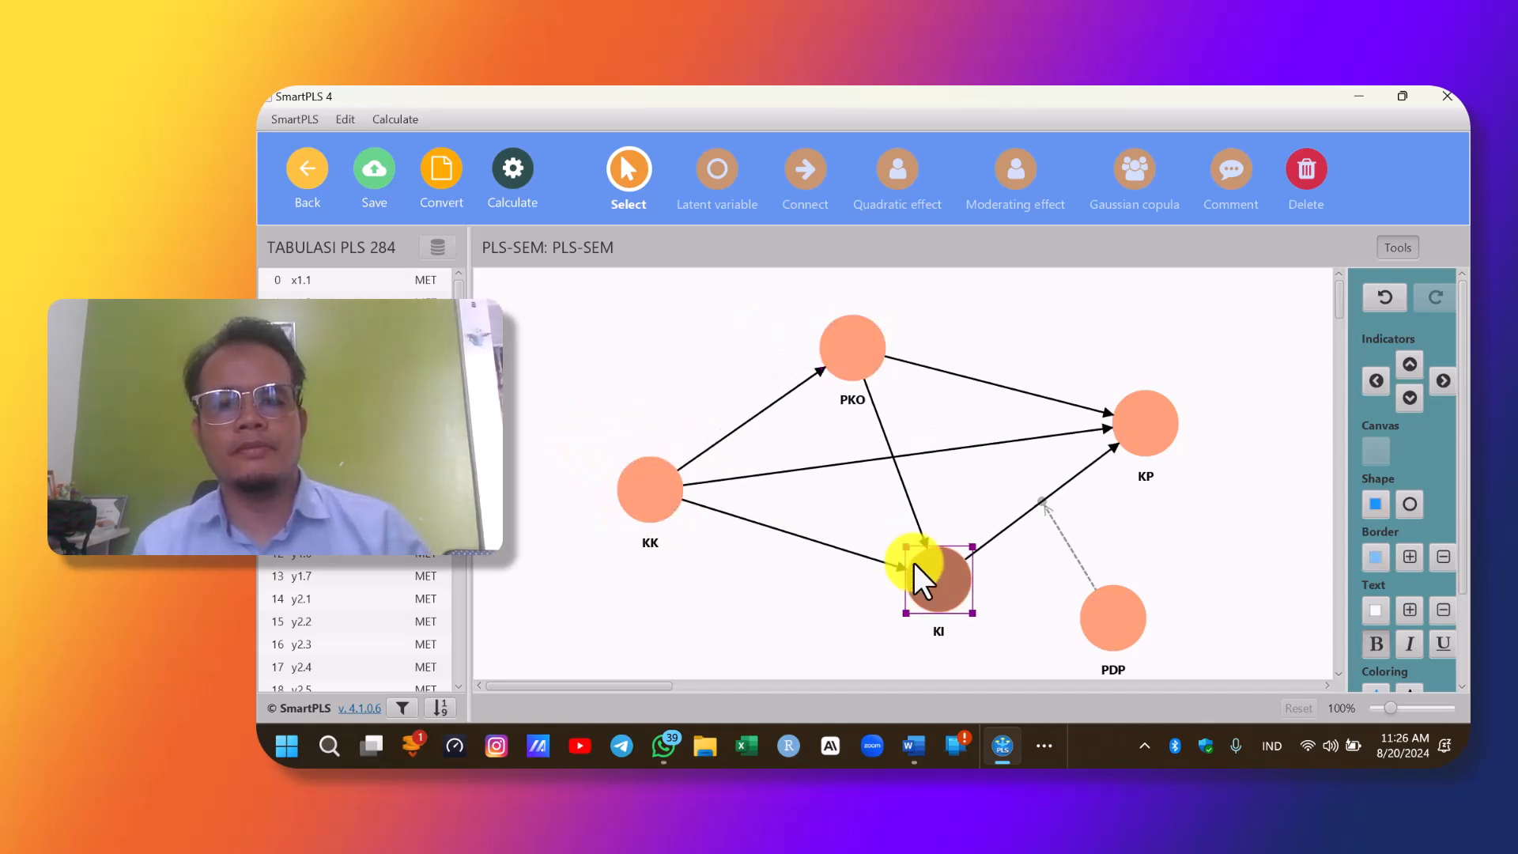
mouse_move(853, 363)
left_mouse_down()
mouse_move(860, 399)
mouse_move(851, 375)
left_mouse_up()
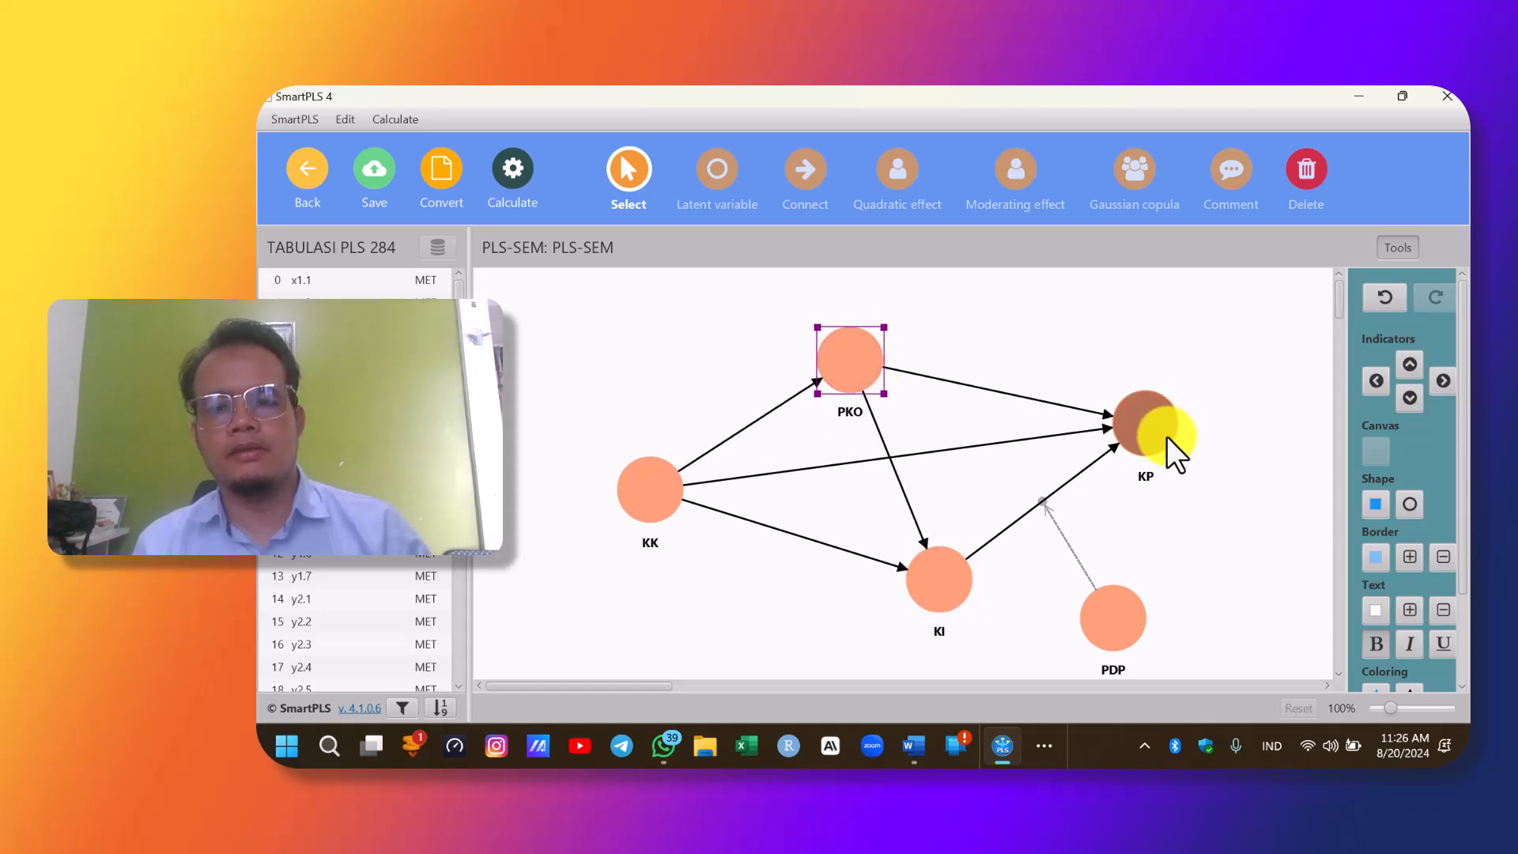
left_click_drag(1164, 431, 1178, 450)
left_click_drag(1127, 619, 1157, 601)
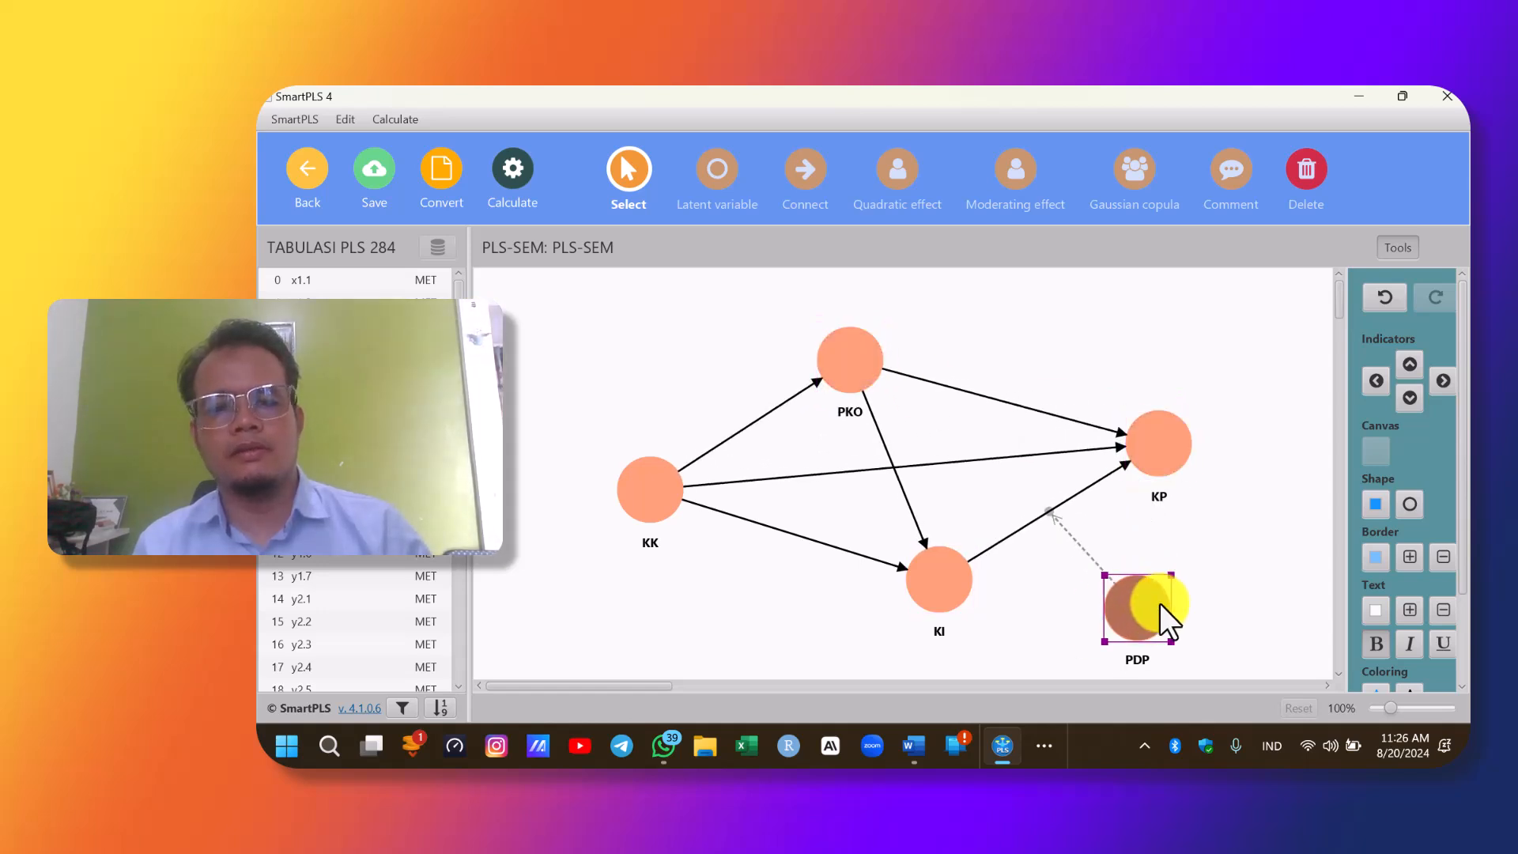
left_click(378, 181)
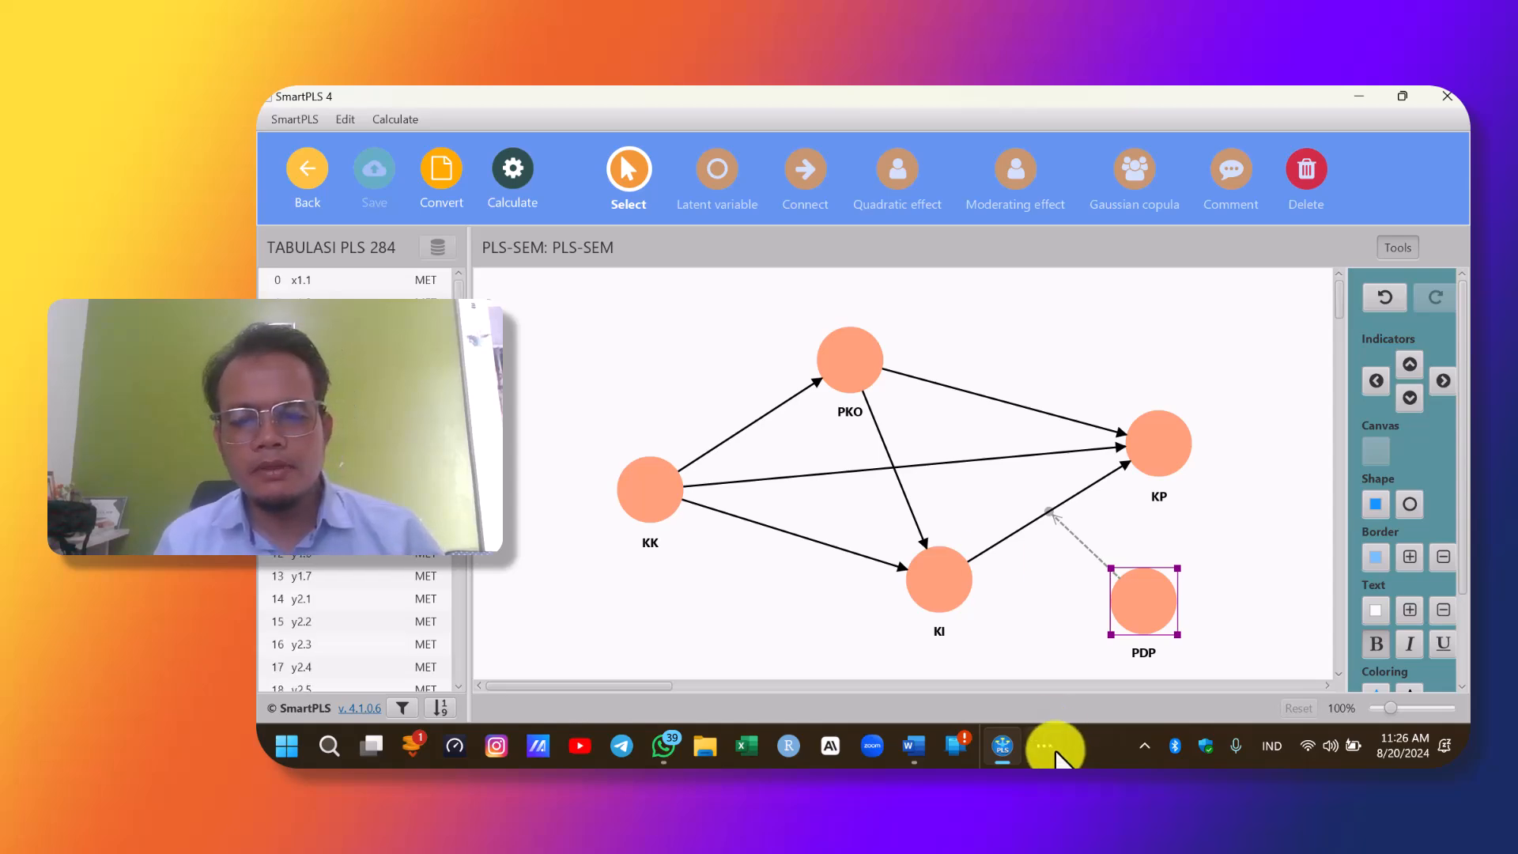
Place SmartPLS beside the Word reference diagram and check which indicators belong to KK.
key("super+Left")
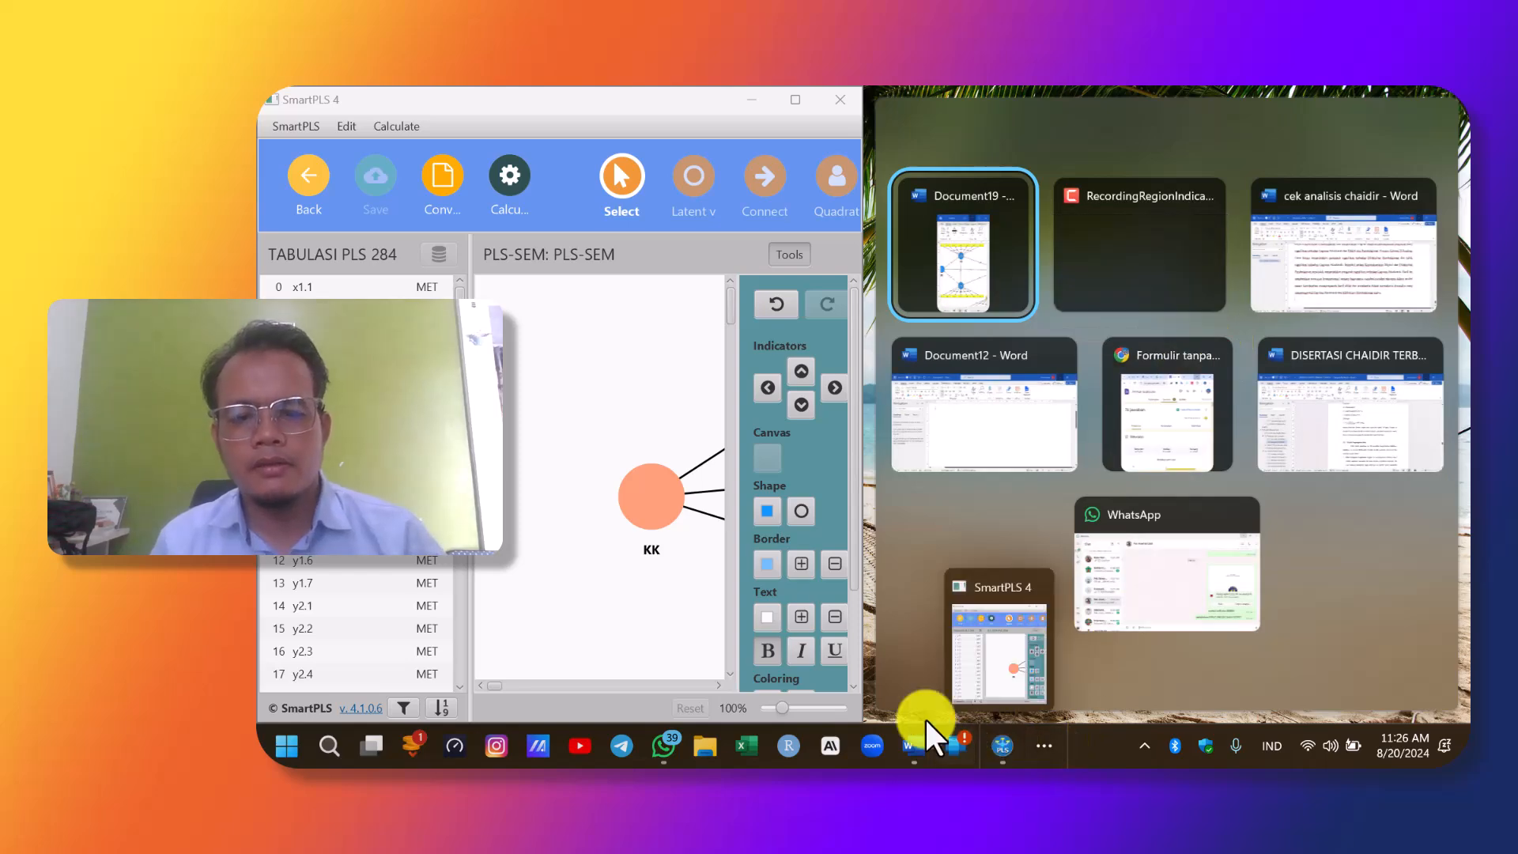
left_click(993, 298)
scroll(1106, 660, "up", 1)
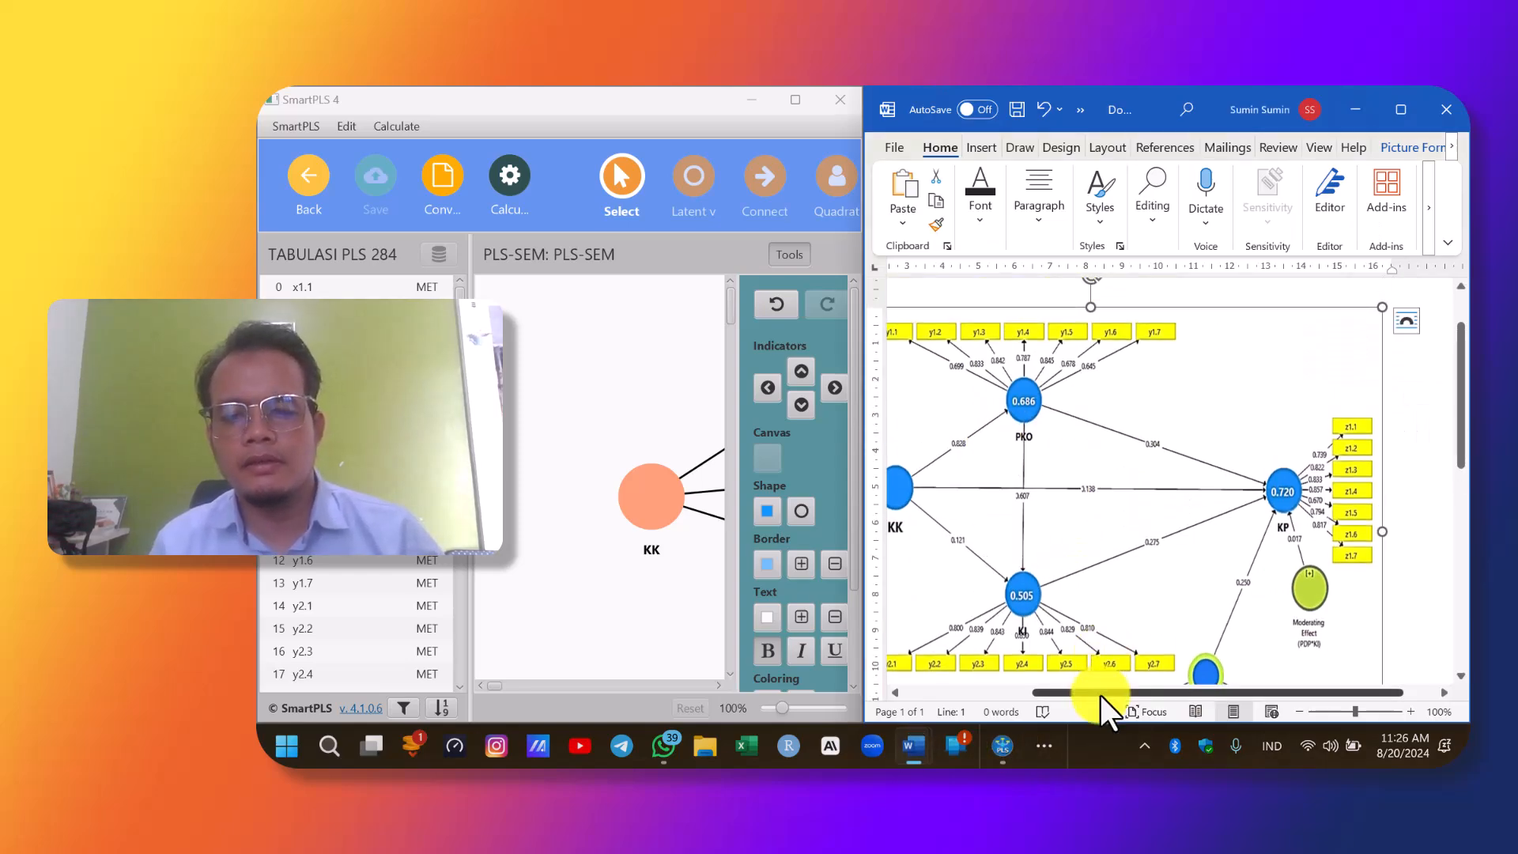
left_click_drag(1100, 695, 974, 688)
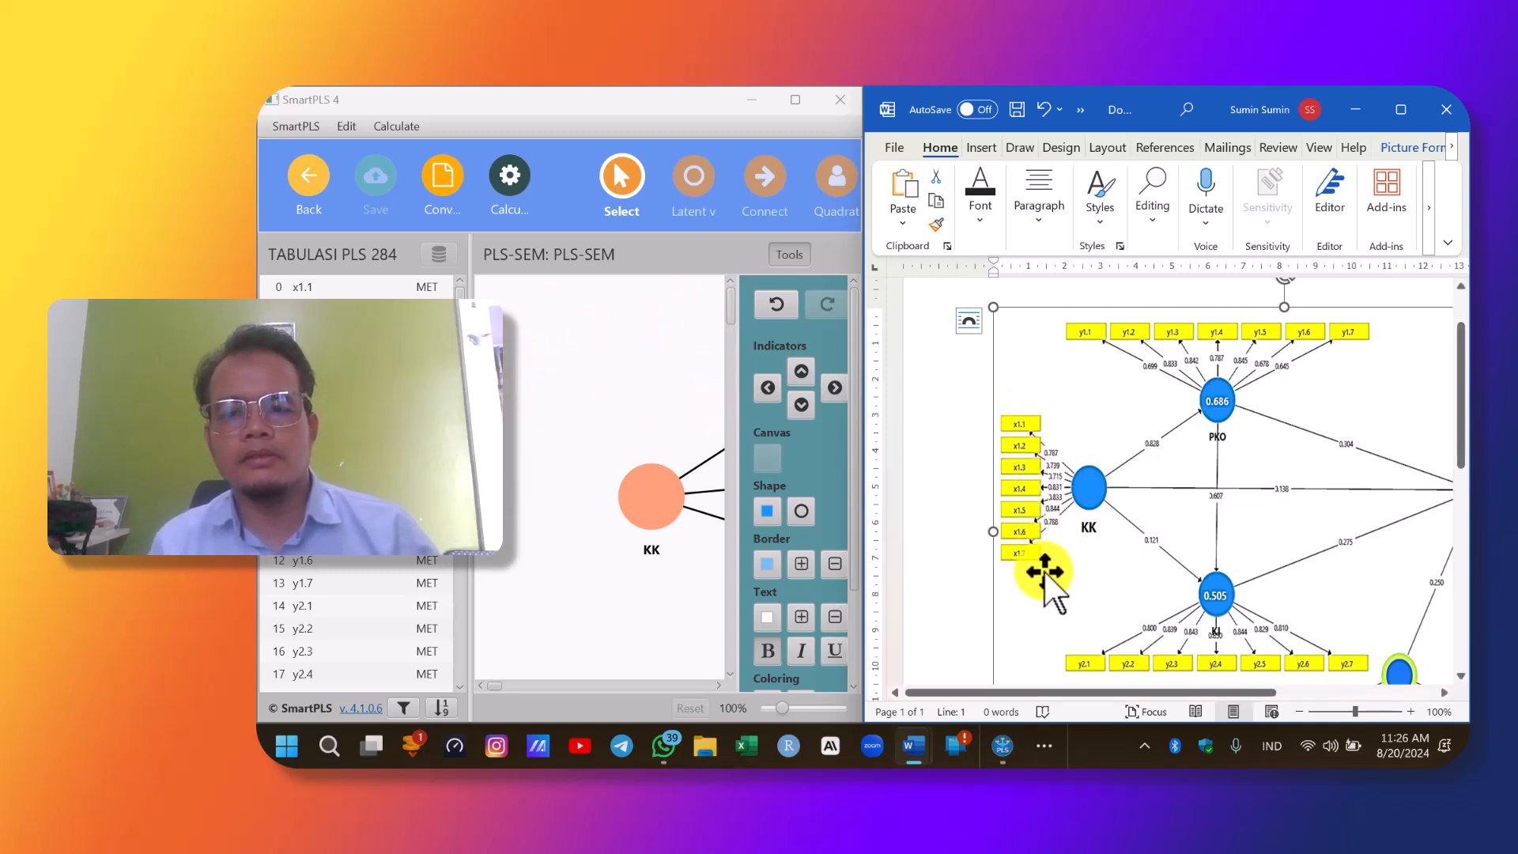
Assign indicators x1.1 to x1.7 to KK and align them to the left of the construct.
left_click(306, 288)
left_click_drag(656, 505, 653, 500)
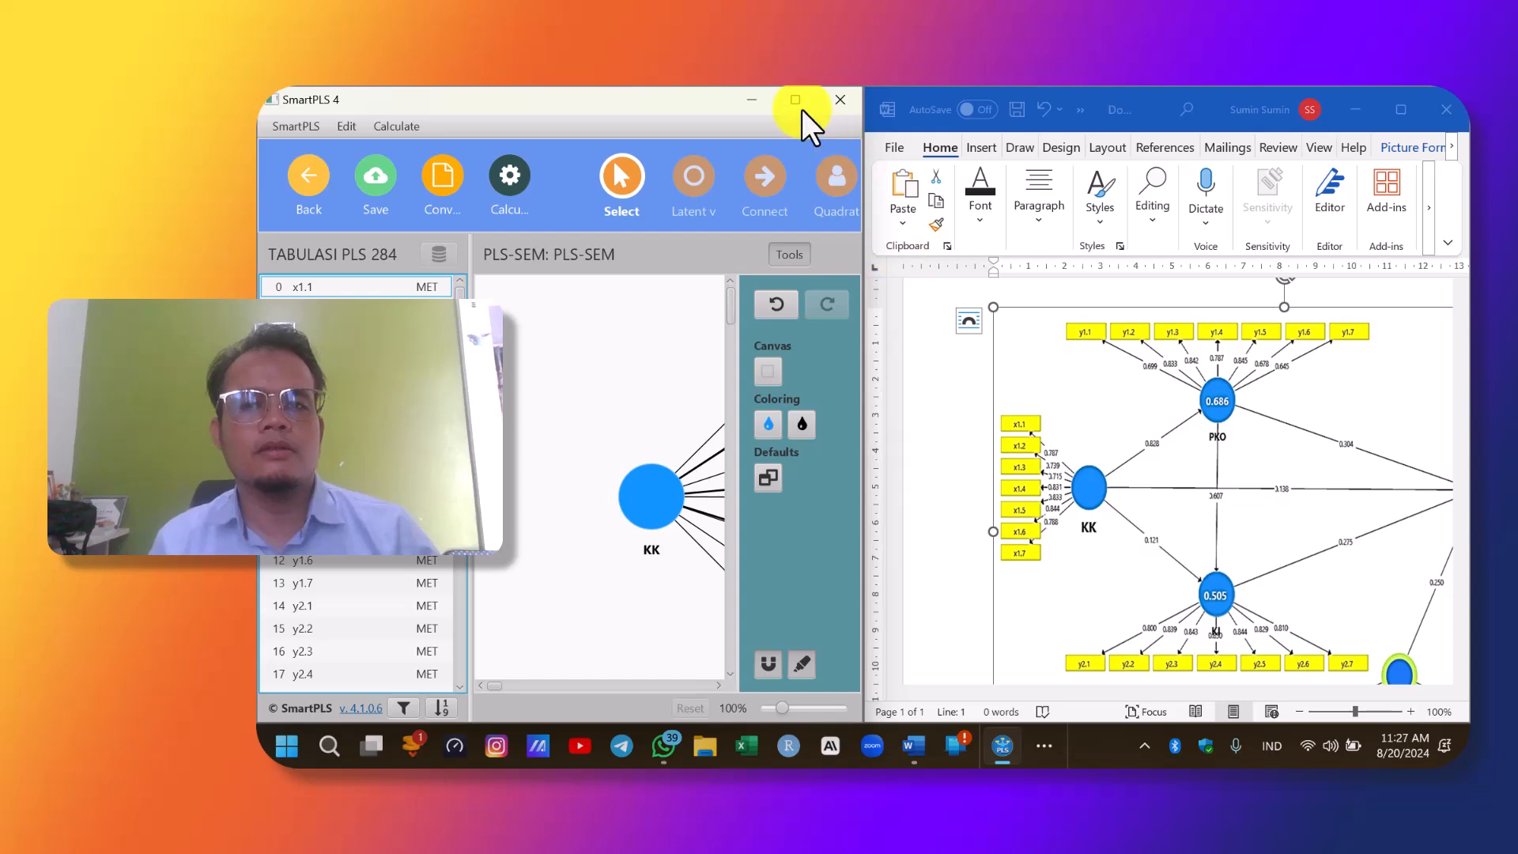
left_click(800, 106)
right_click(647, 485)
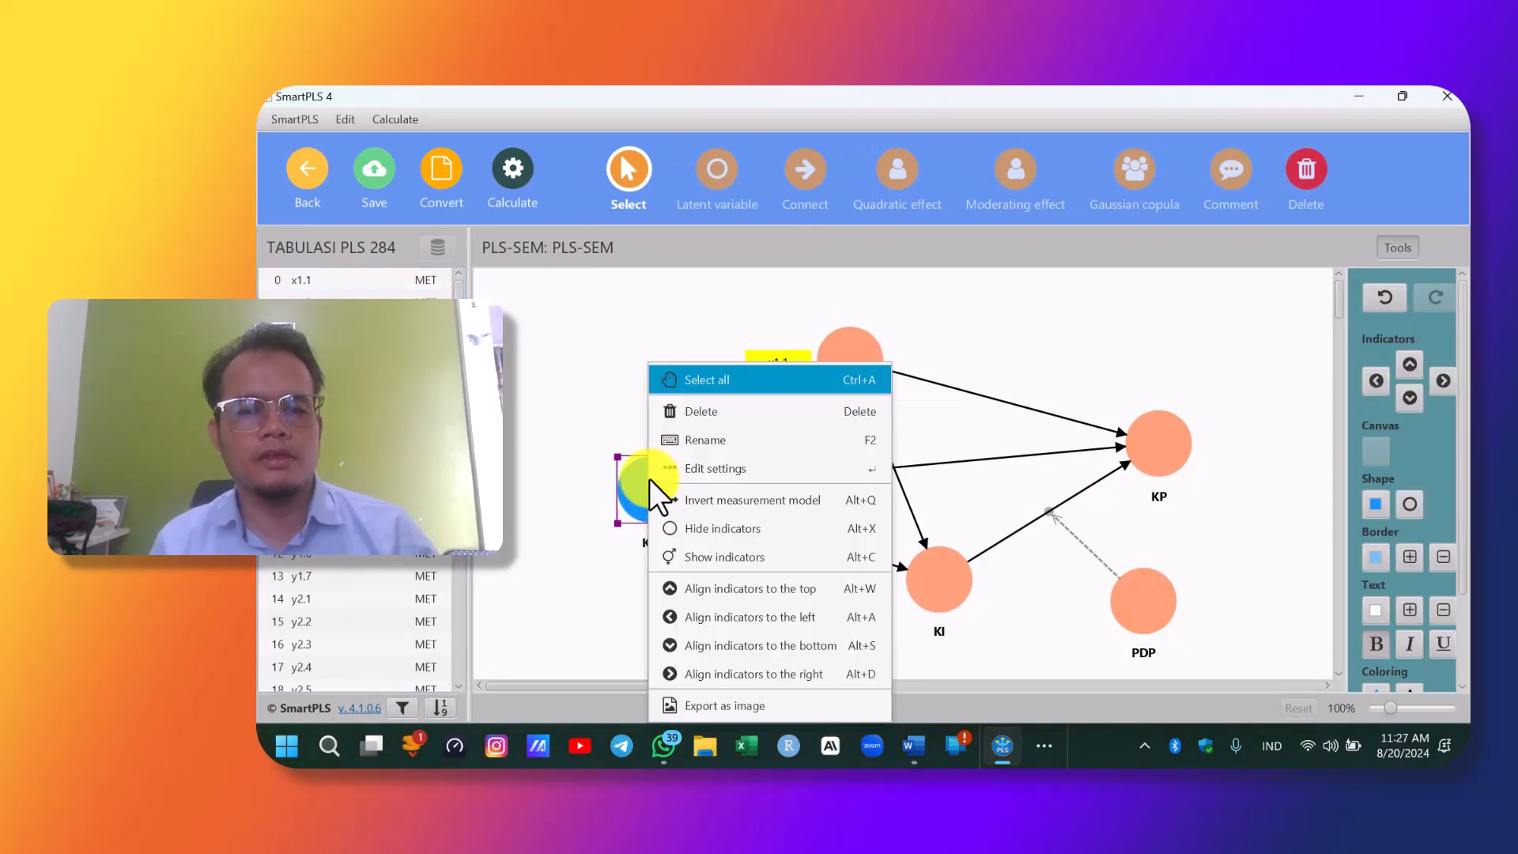
left_click(708, 616)
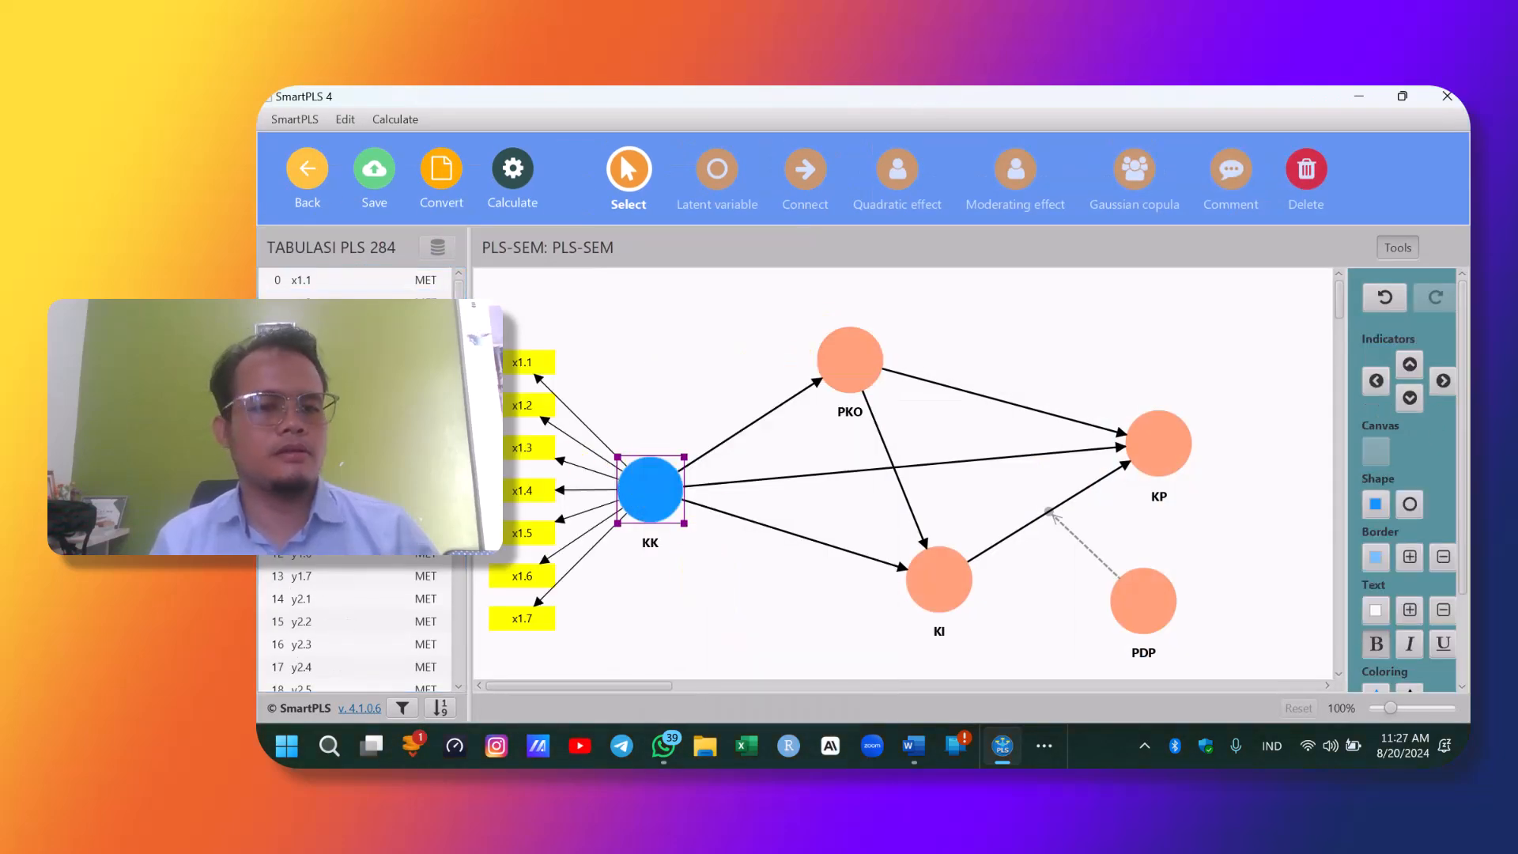
With the Word reference alongside, assign indicators y1.1 to y1.7 to PKO and align them above the construct.
key("super+Down")
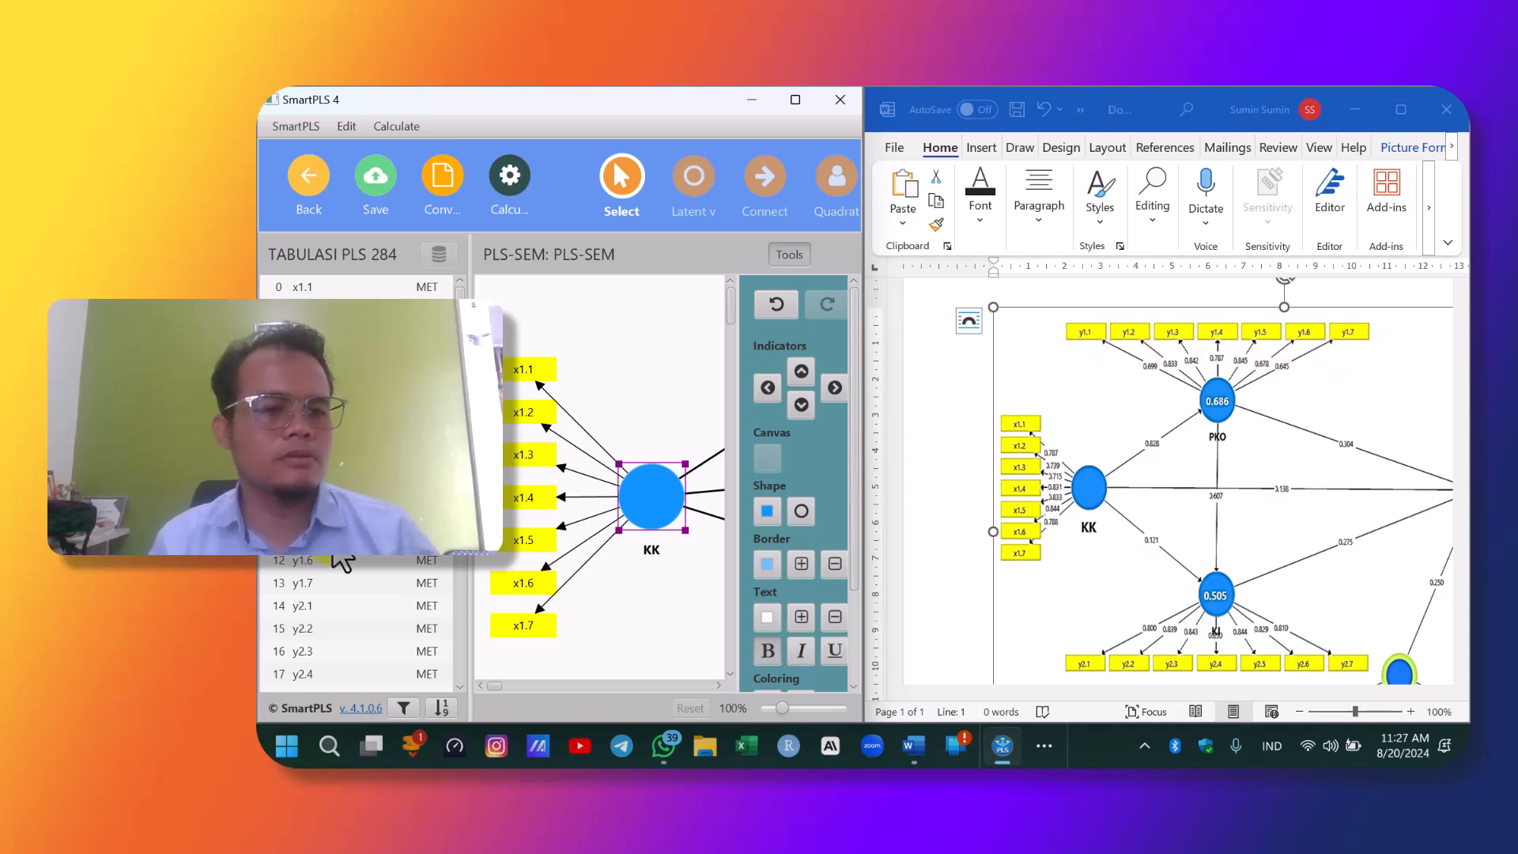
left_click(356, 424)
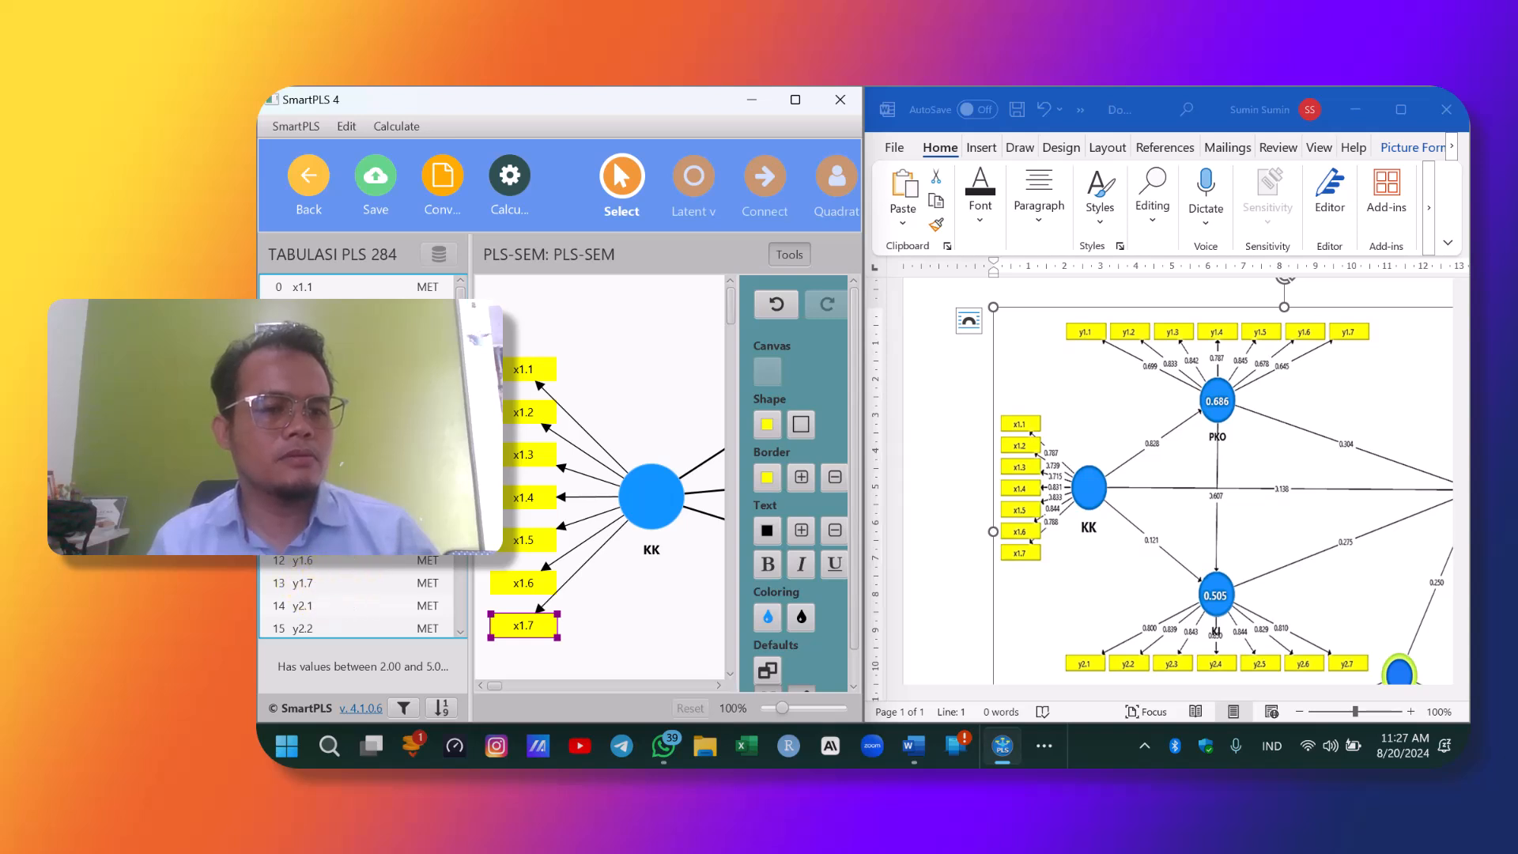
left_click(356, 447)
left_click(311, 582)
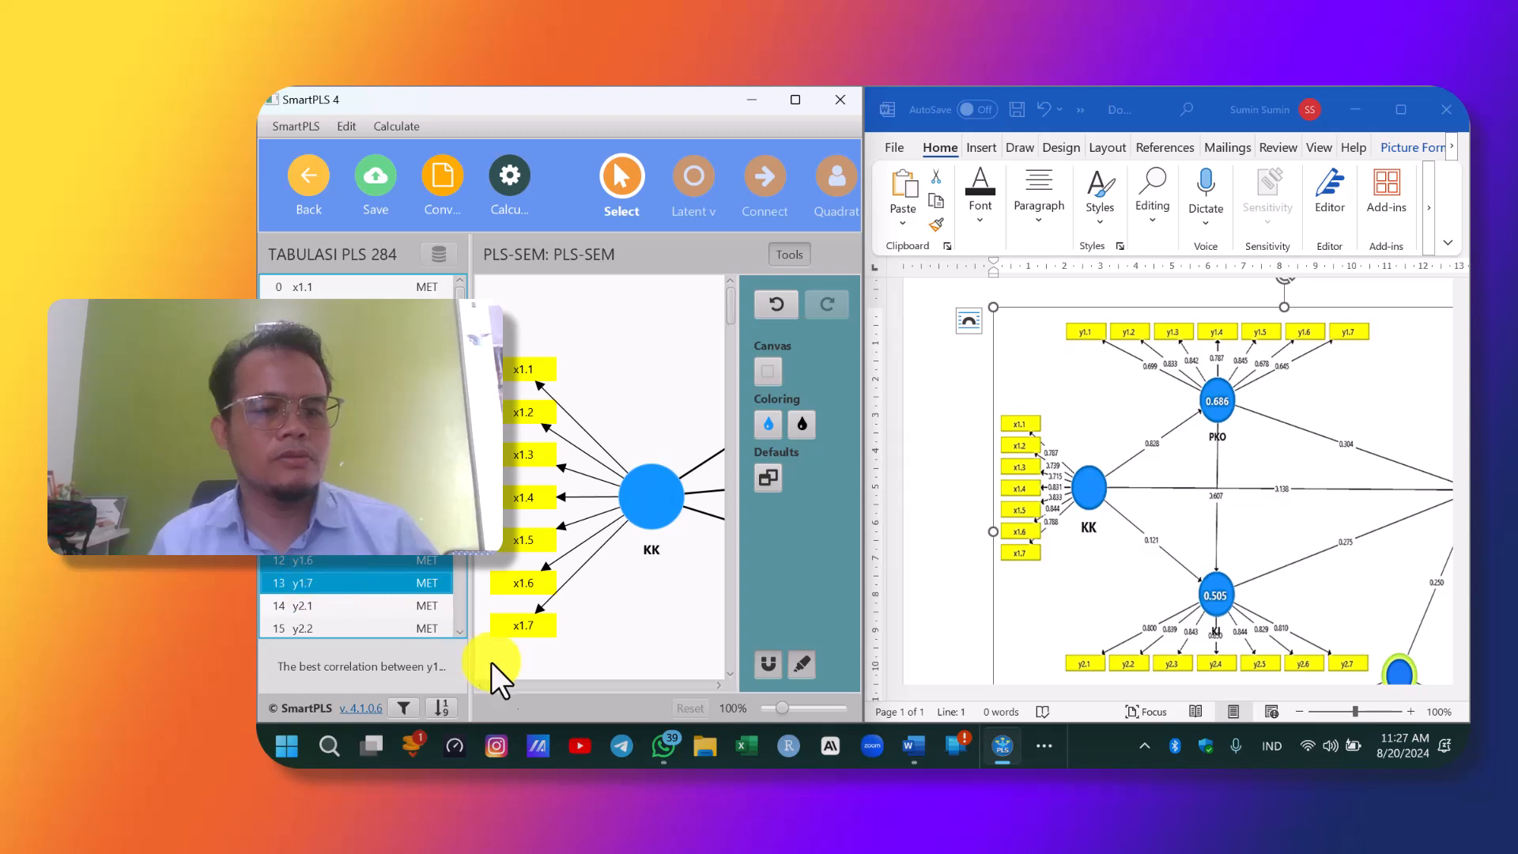
scroll(494, 686, "right", 5)
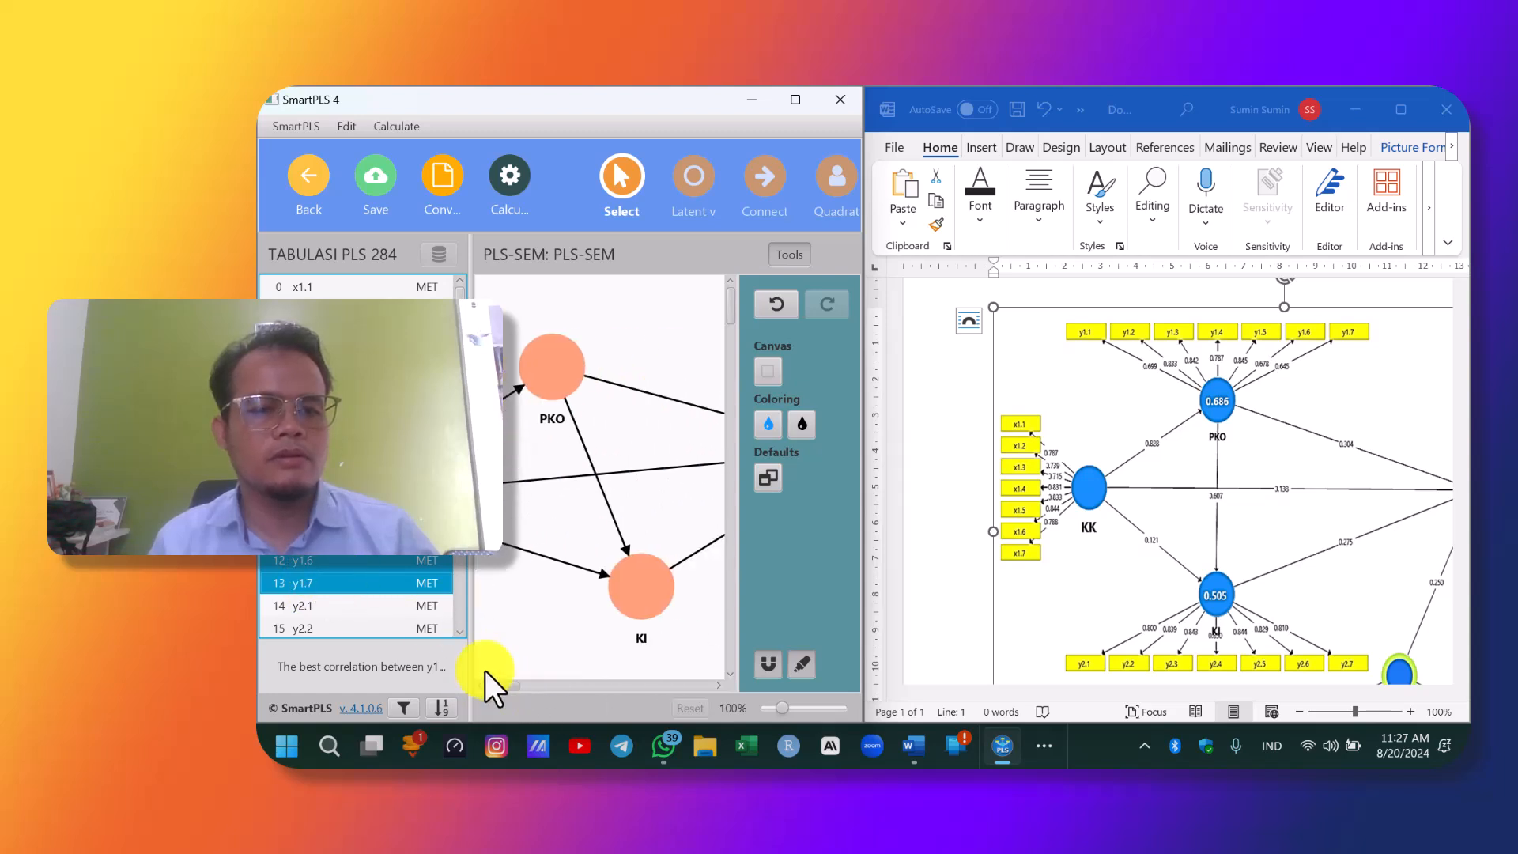
left_click_drag(340, 492, 554, 388)
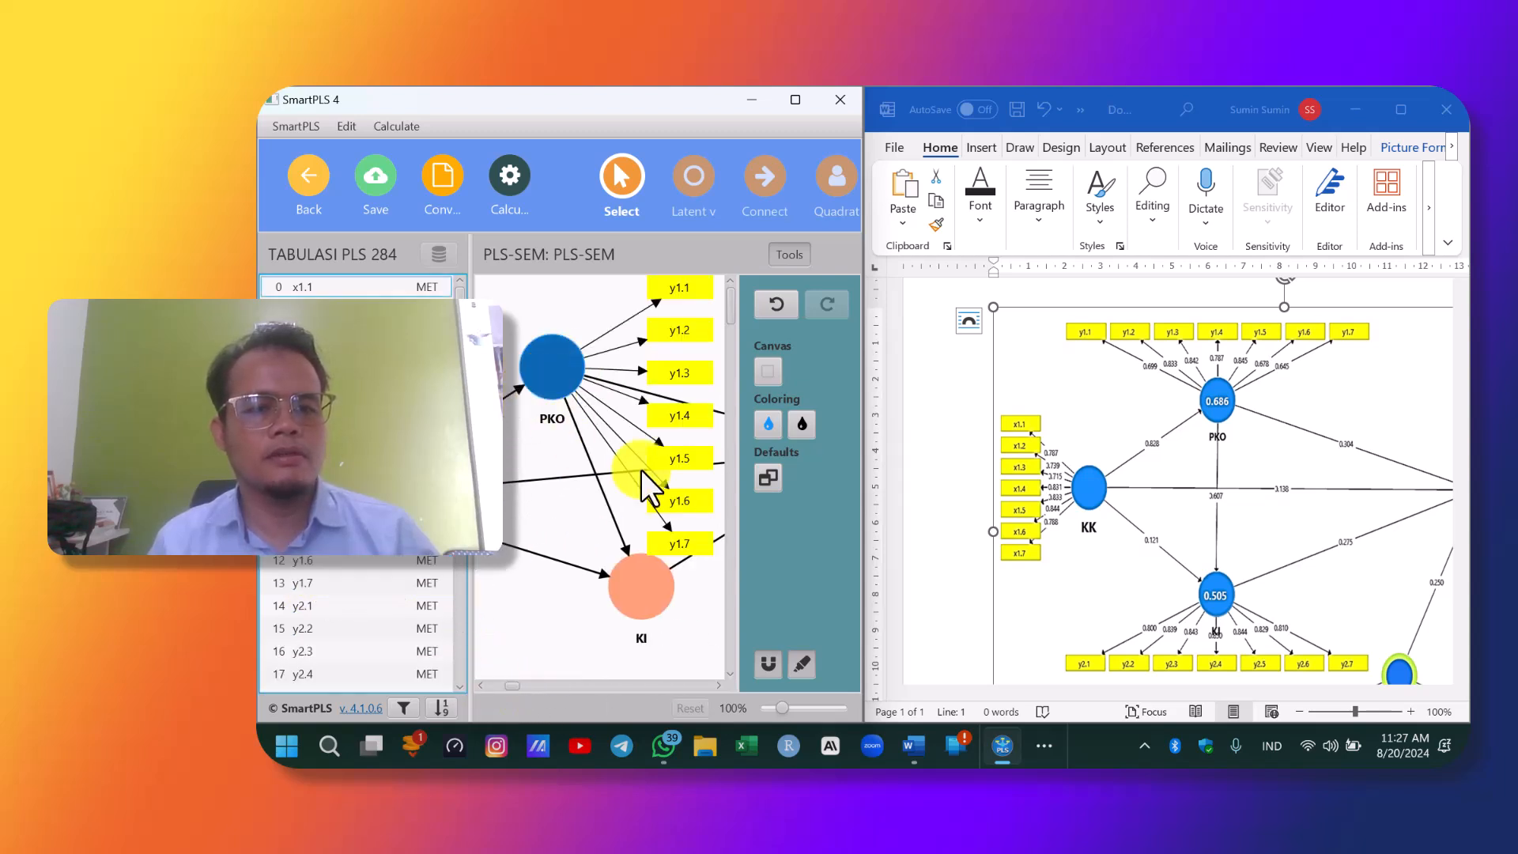
right_click(533, 356)
left_click(638, 584)
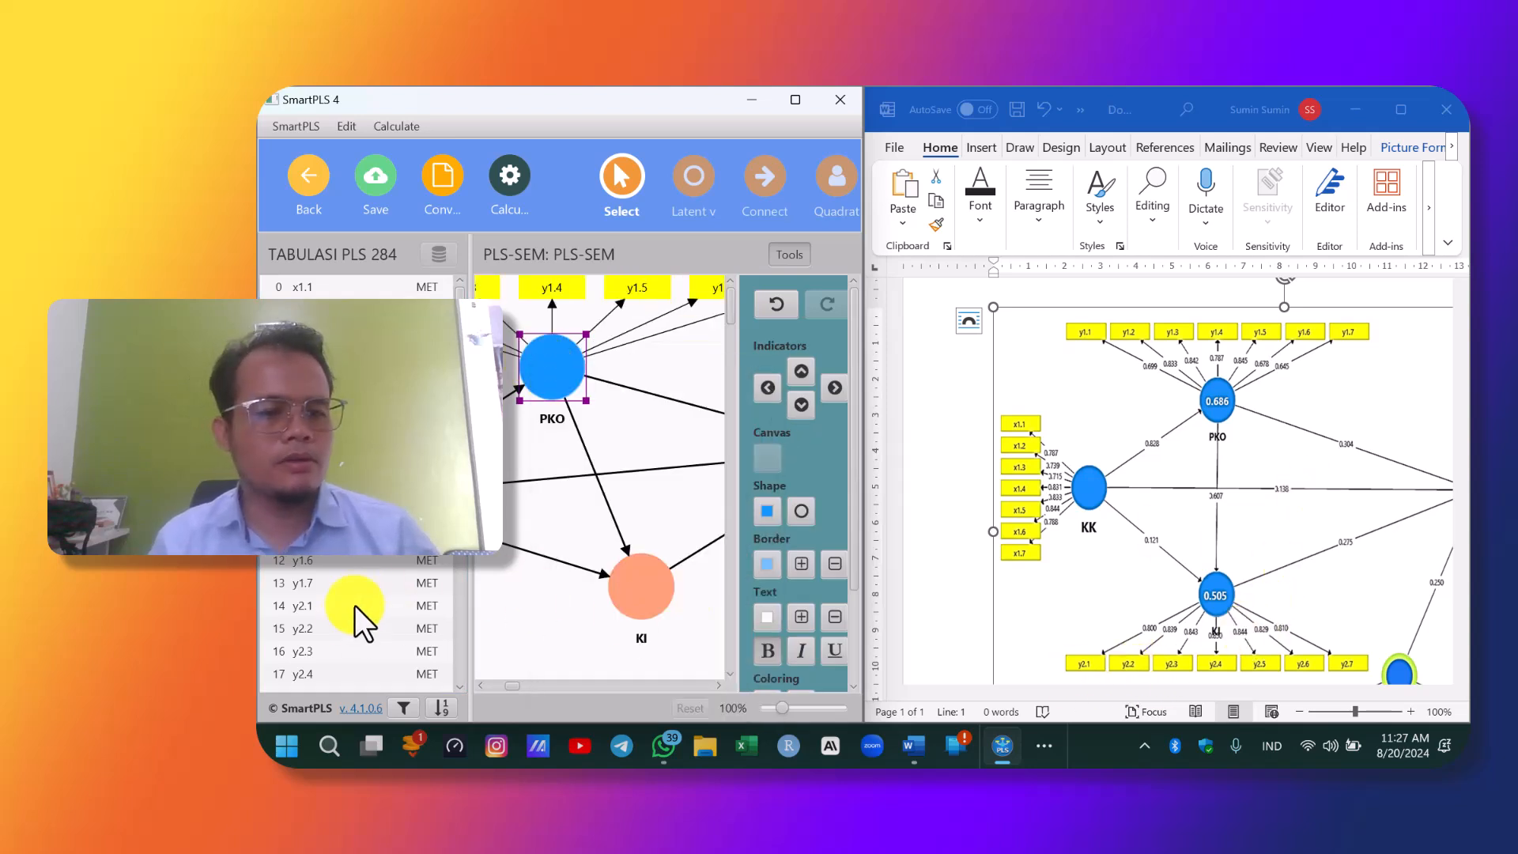
Assign indicators y2.1 to y2.7 to KI and align them below the construct.
left_click(314, 615)
scroll(348, 599, "down", 3)
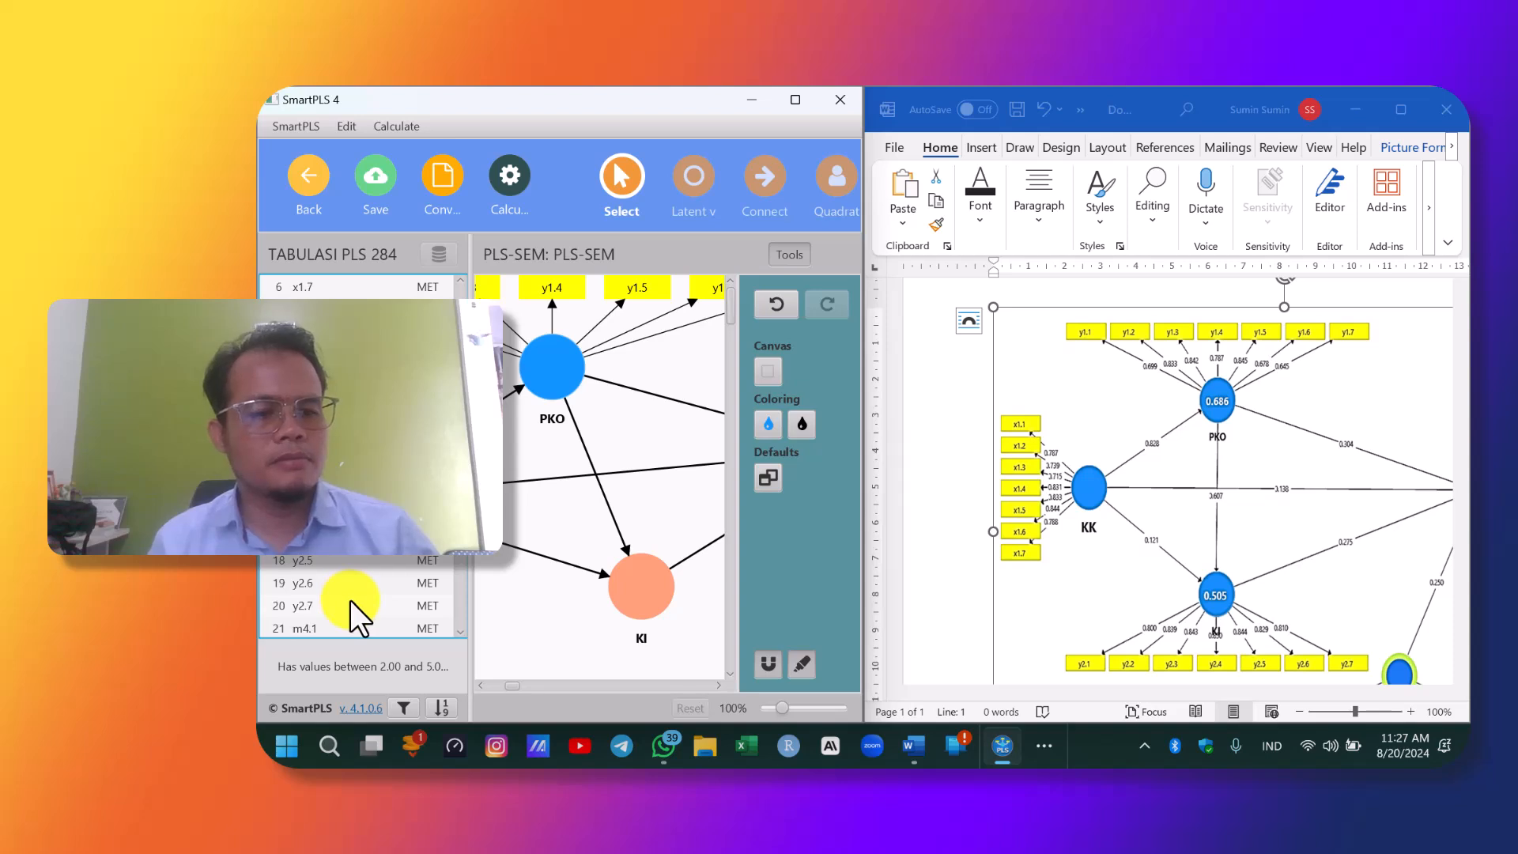
left_click_drag(316, 566, 645, 585)
right_click(644, 585)
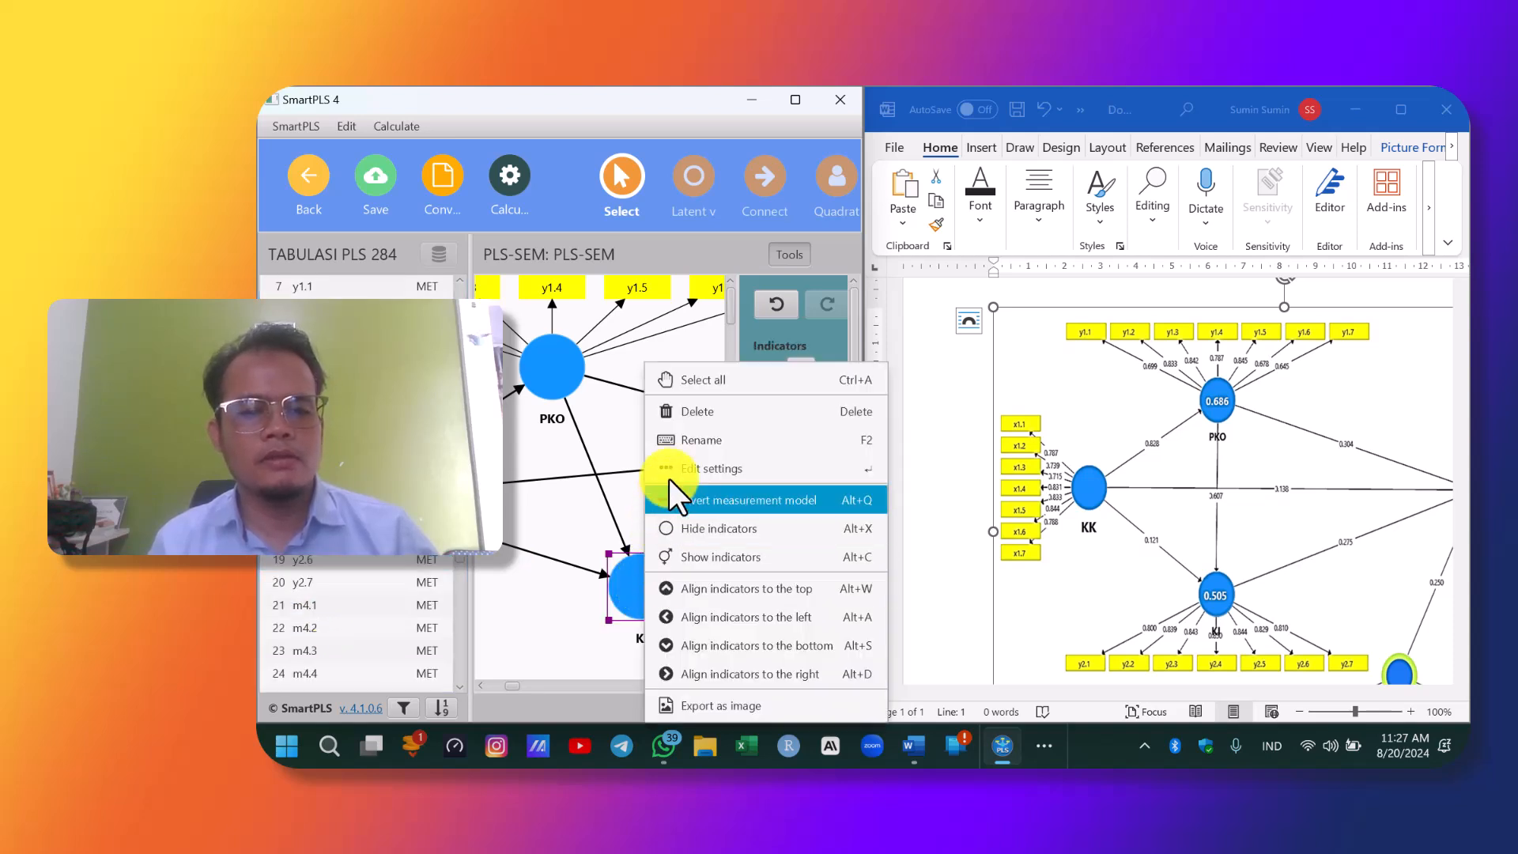
left_click(699, 643)
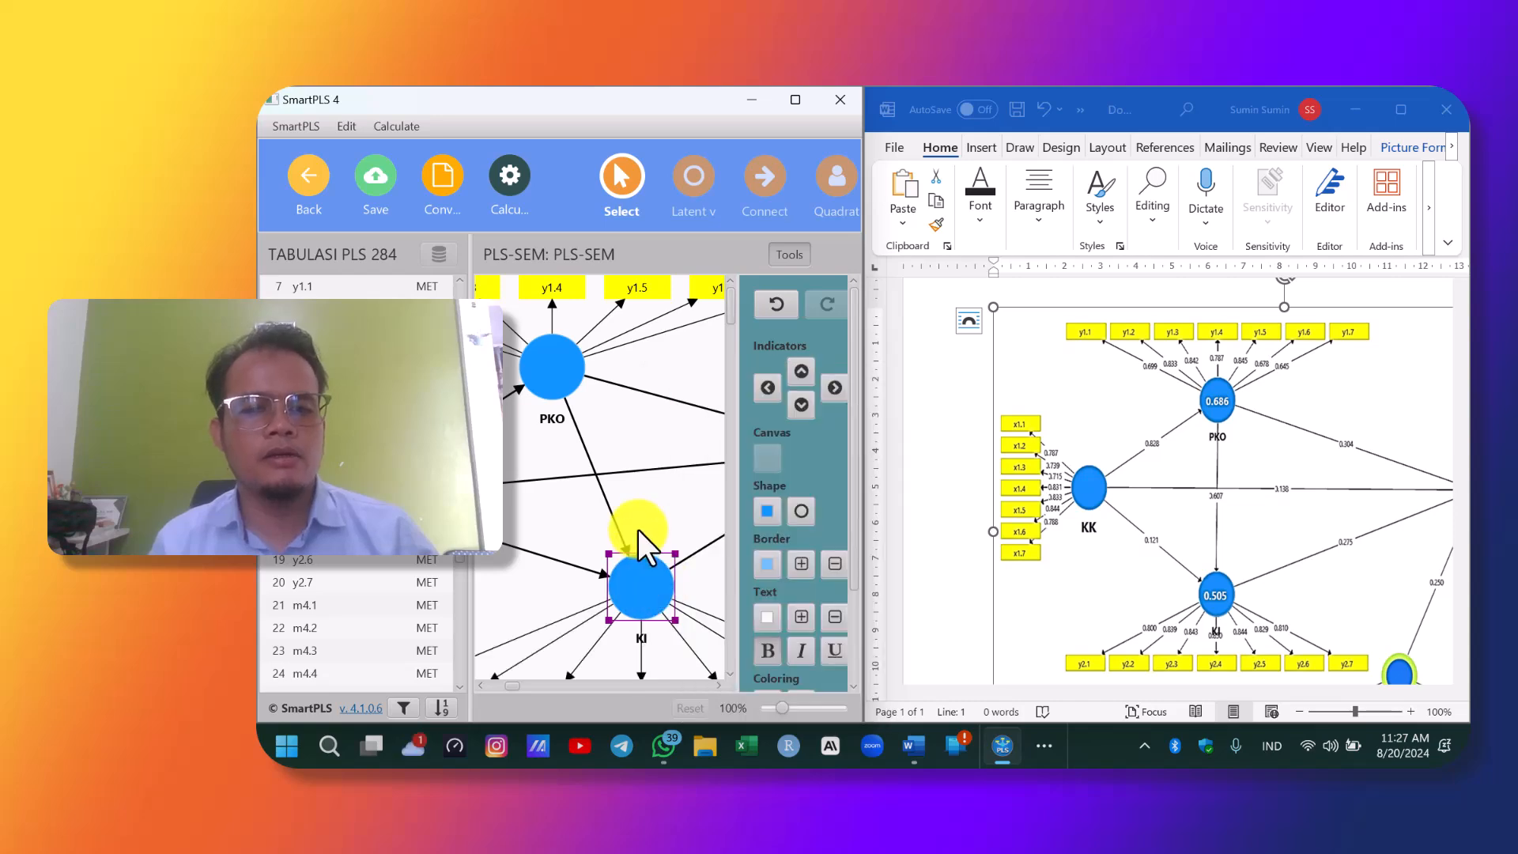
Widen the SmartPLS window and check in the Word reference diagram which indicators belong to KP and PDP.
left_click_drag(865, 331, 937, 349)
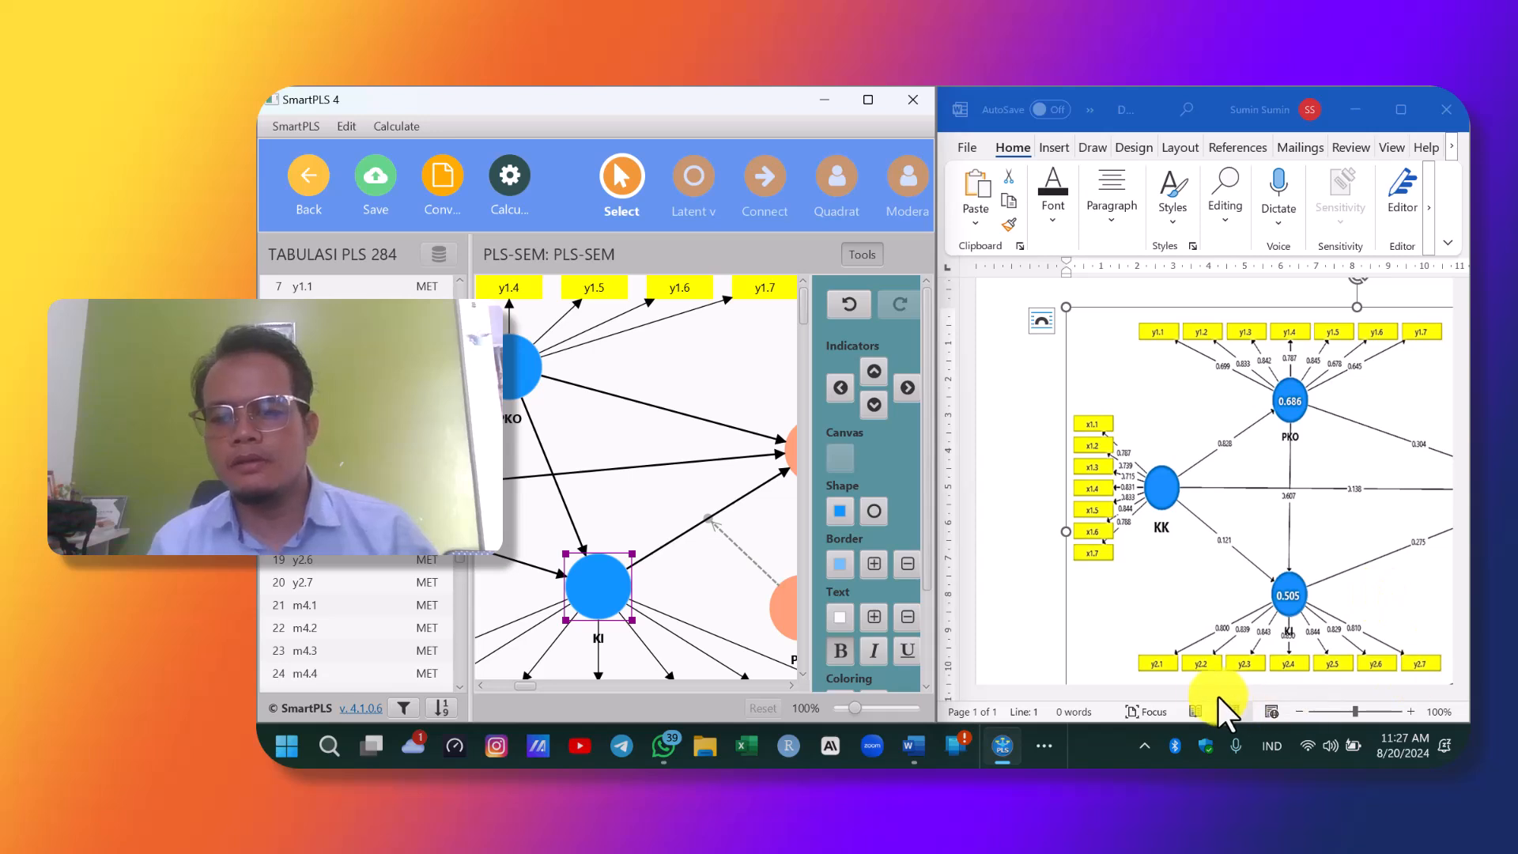
left_click(1118, 686)
left_click_drag(1174, 695, 1295, 688)
scroll(1334, 589, "down", 3)
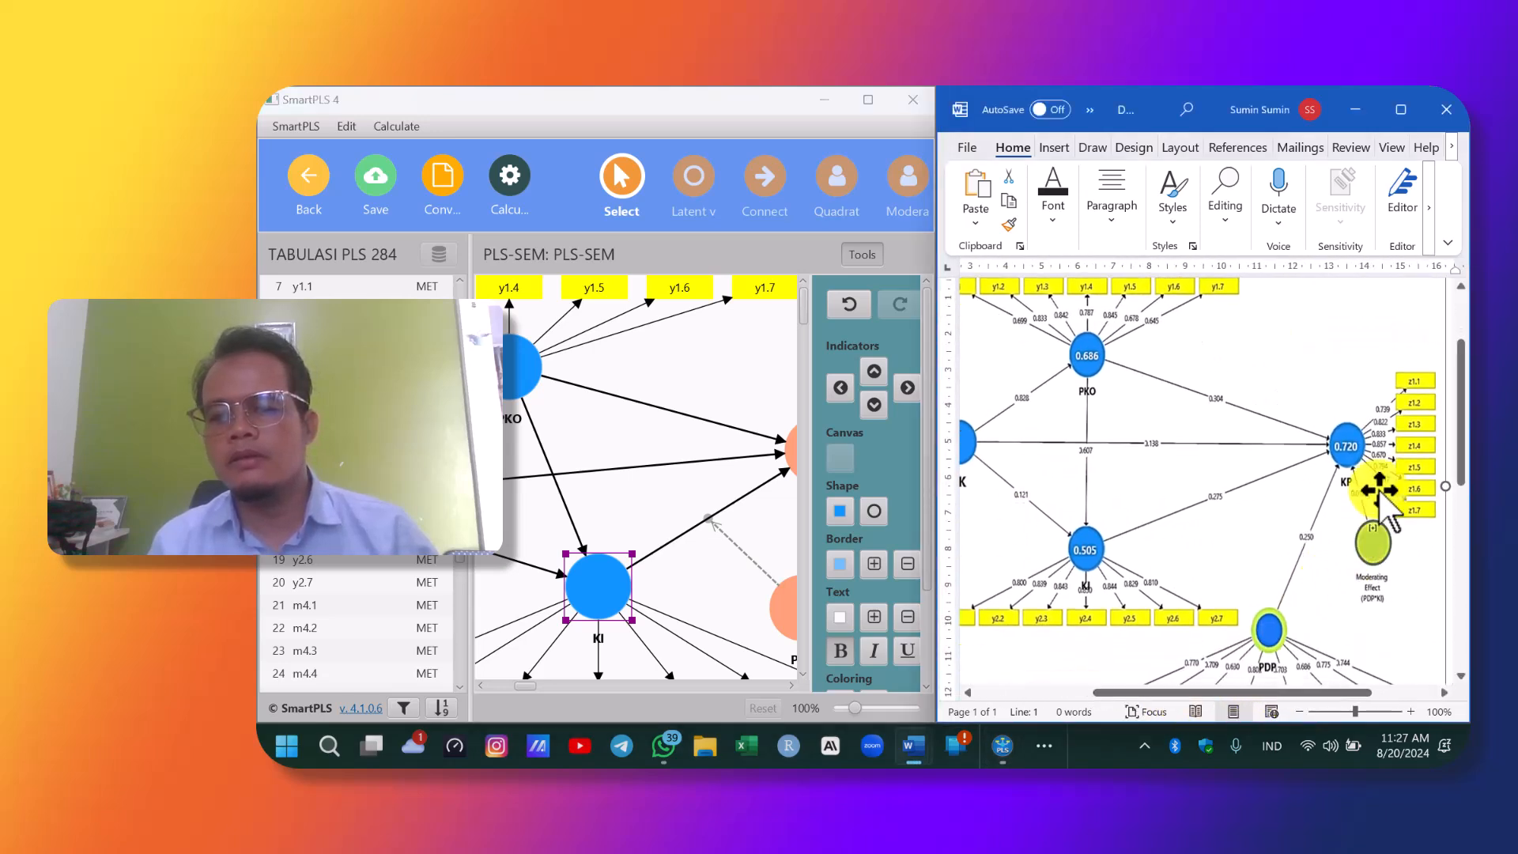
scroll(1186, 649, "up", 1)
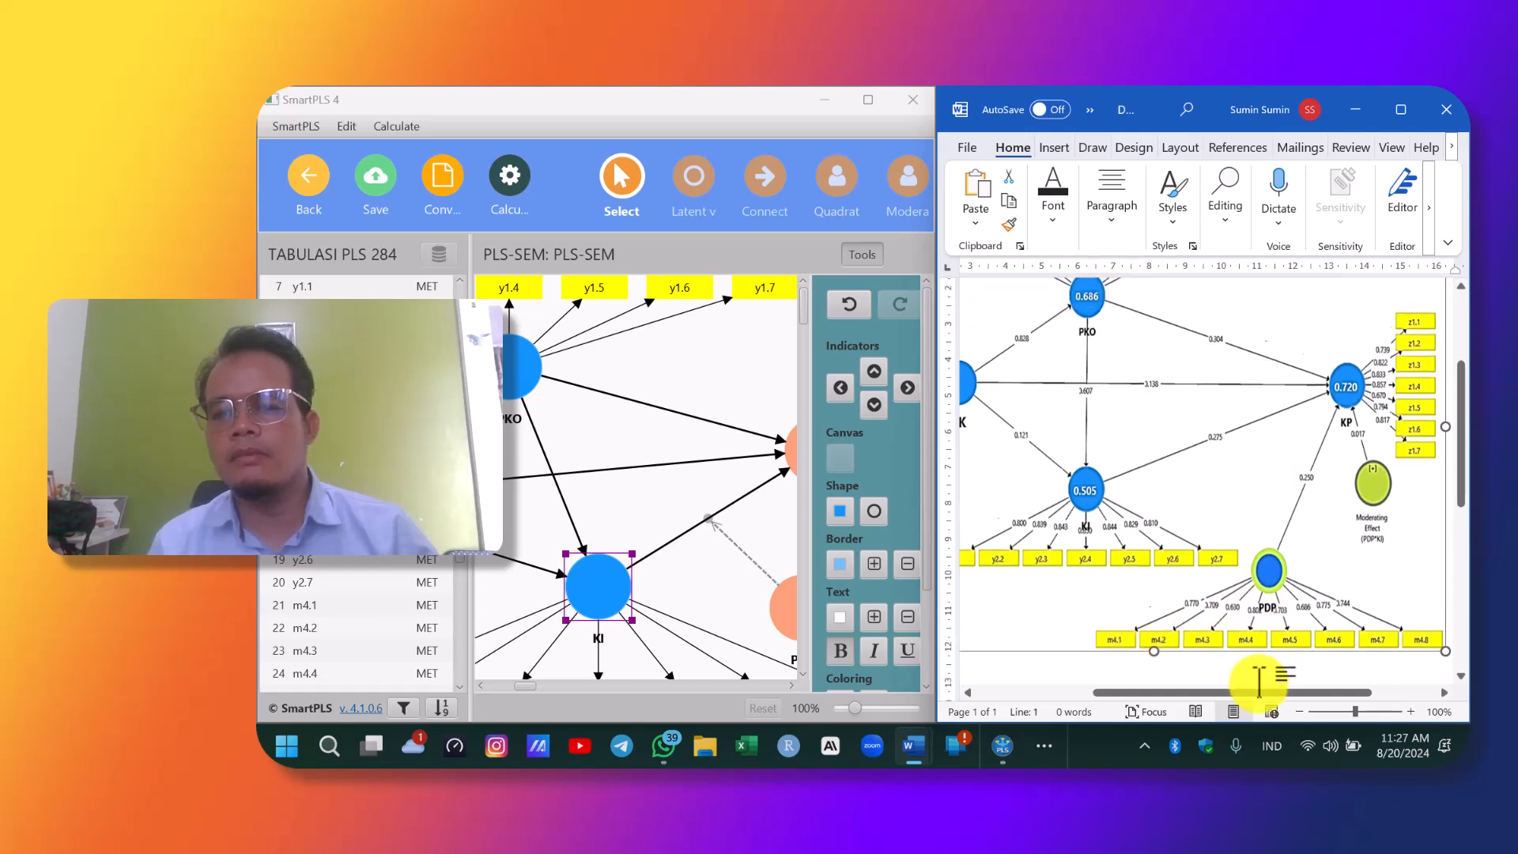
left_click_drag(1241, 693, 1321, 686)
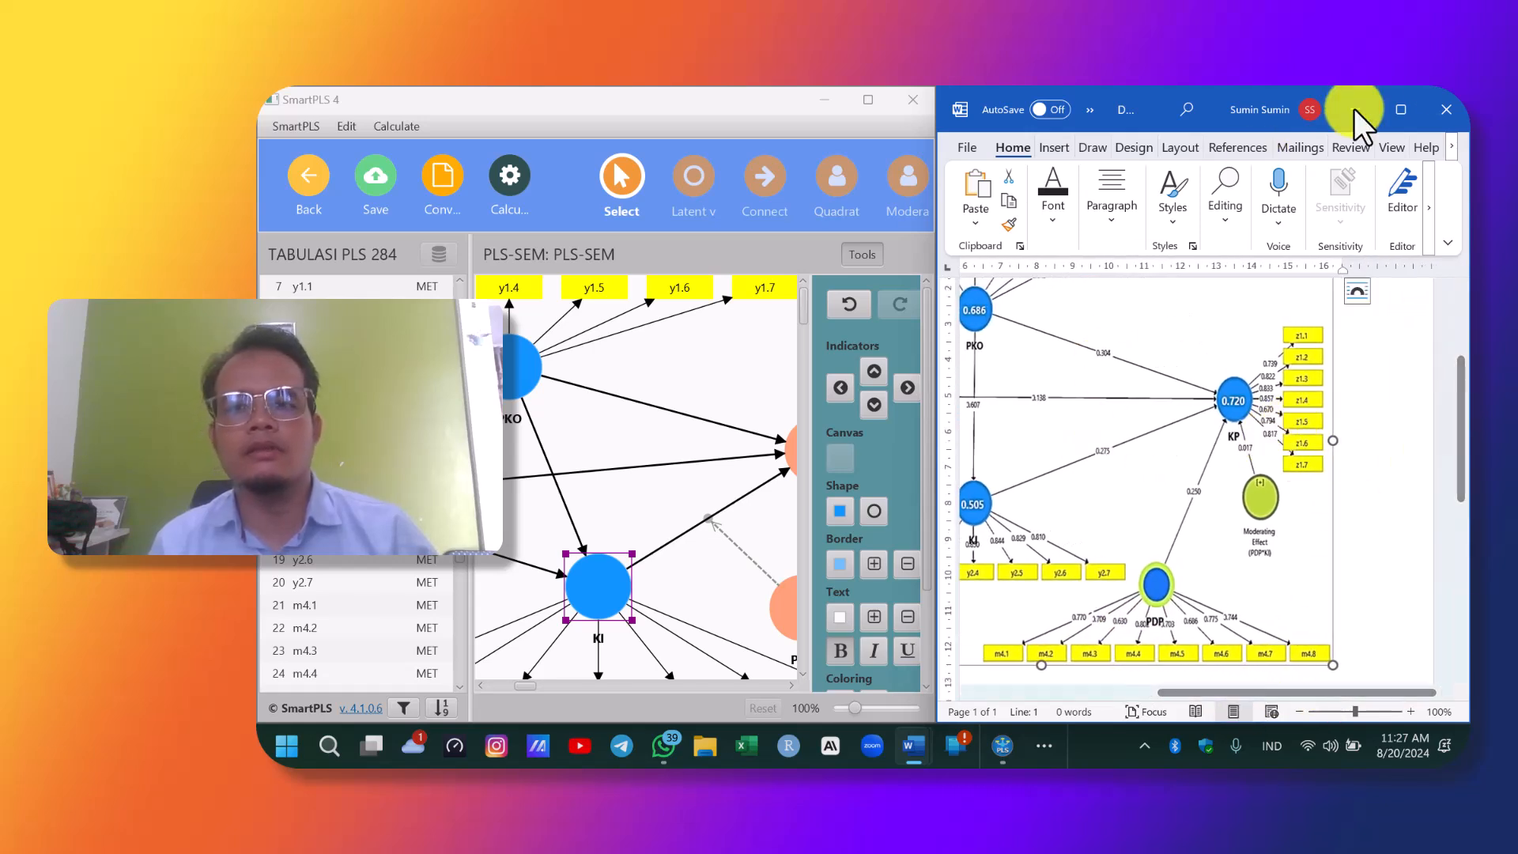
Close the Word reference document without saving it and maximize the SmartPLS window.
left_click(1450, 112)
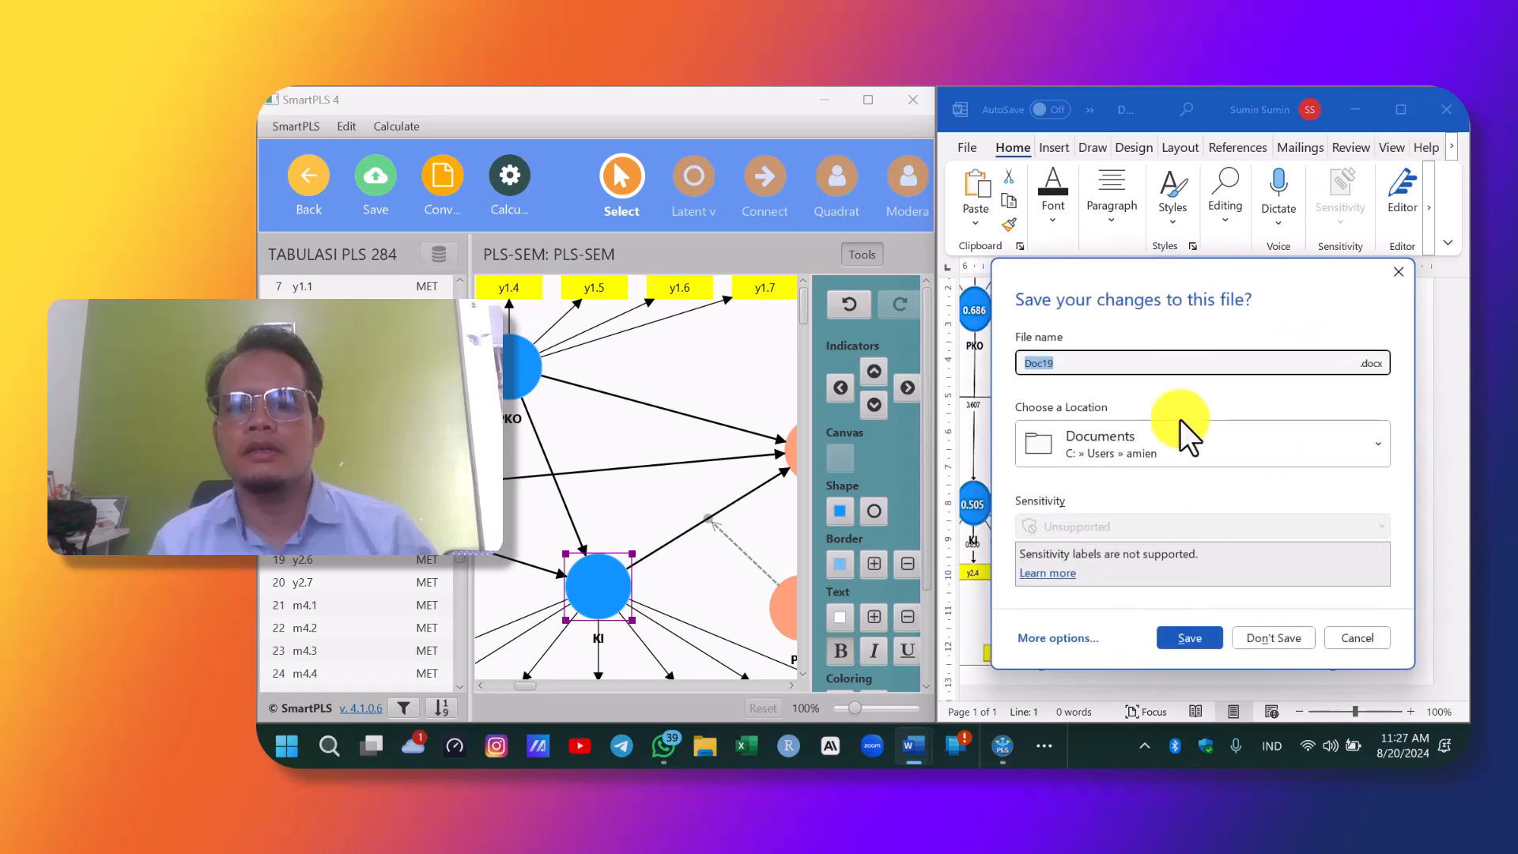
left_click(1270, 636)
left_click(870, 99)
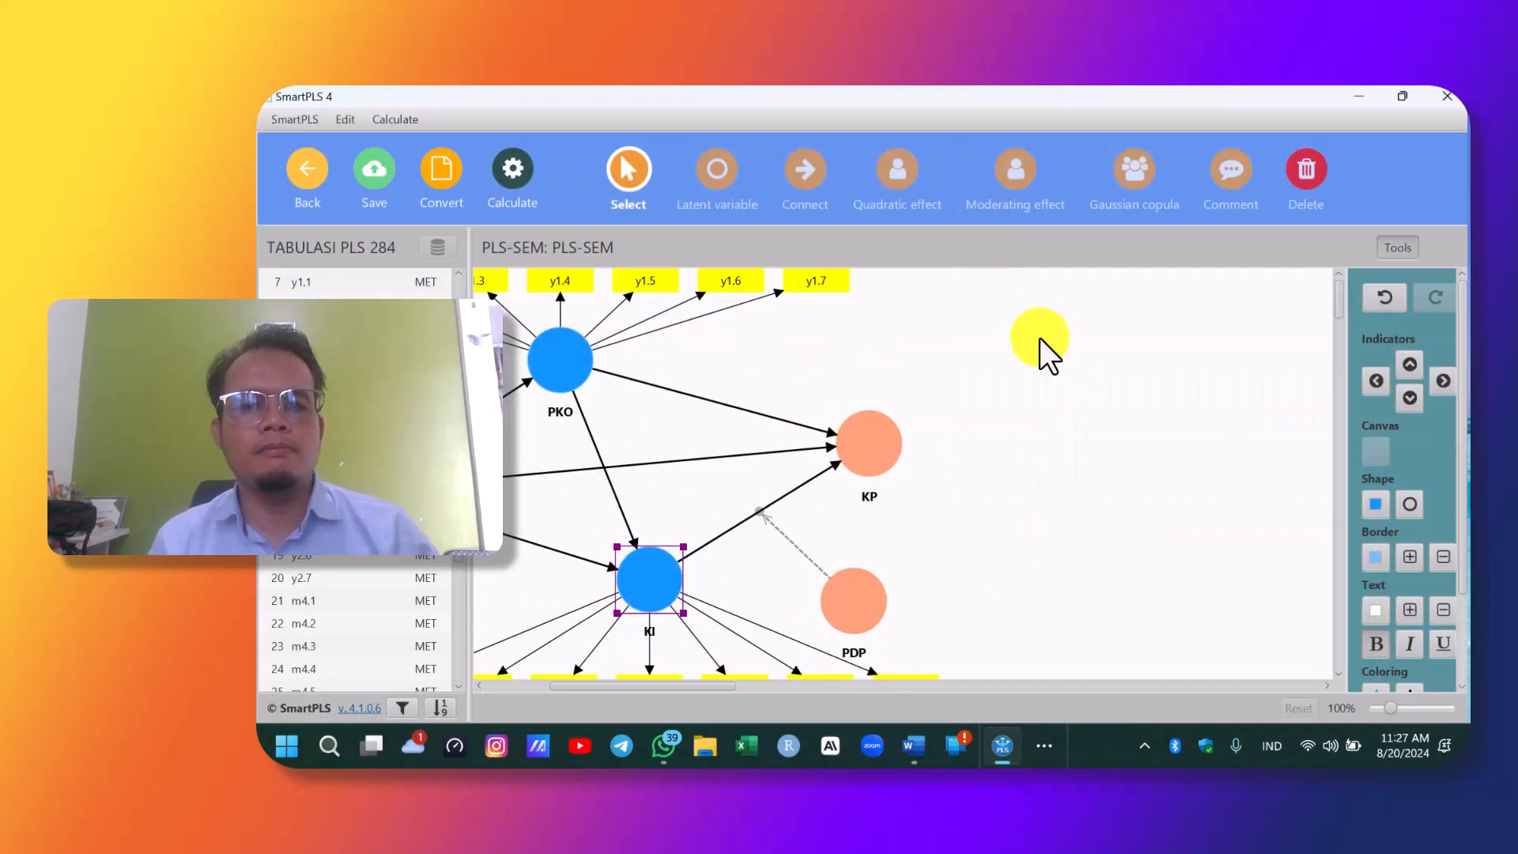
Assign indicators m4.1 to m4.8 to the PDP construct.
left_click(567, 669)
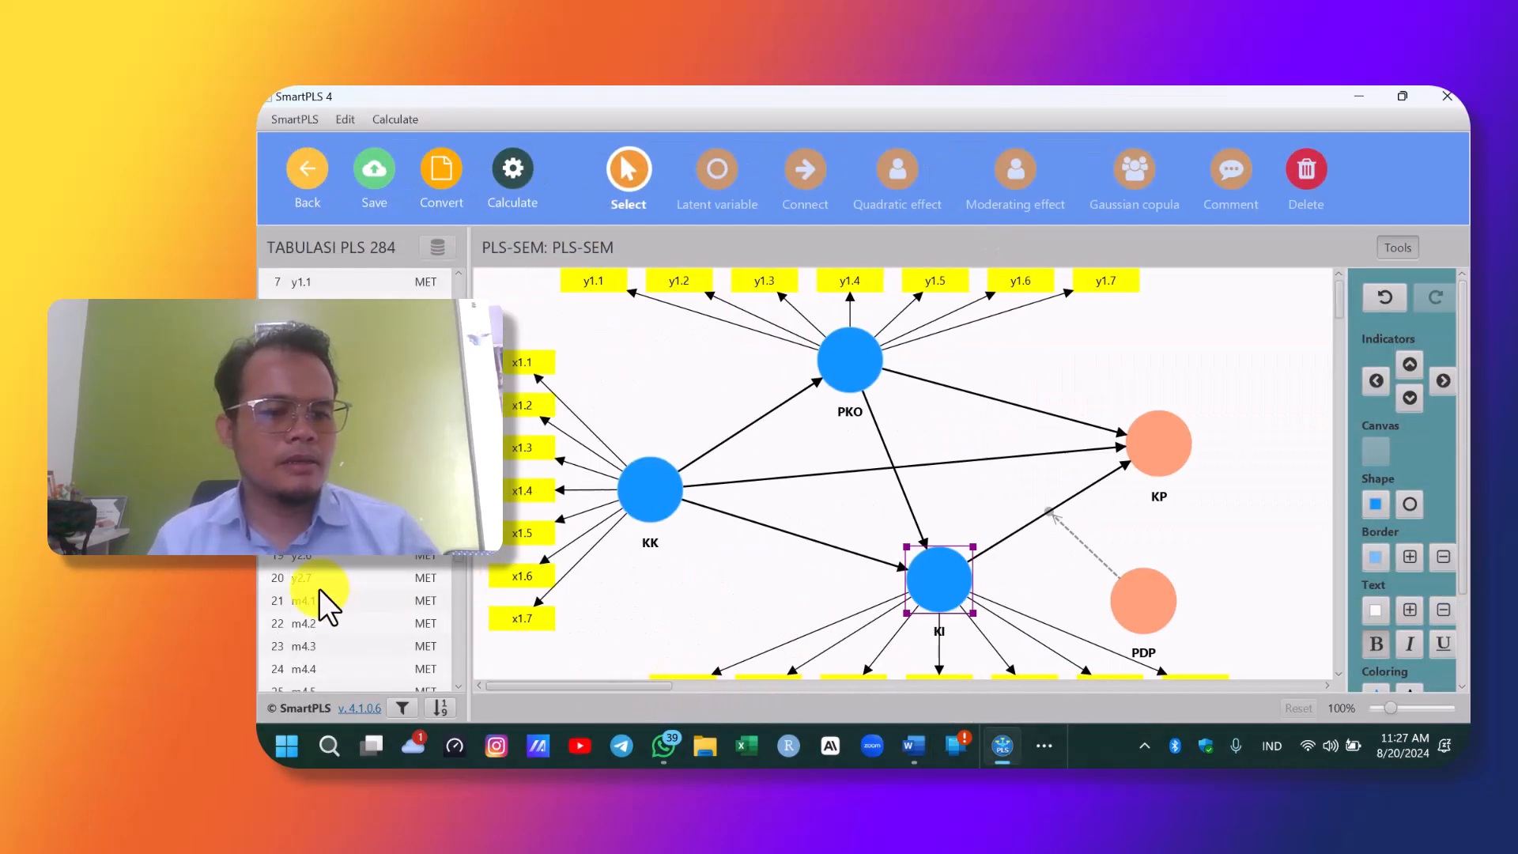
left_click(307, 577)
scroll(315, 578, "down", 1)
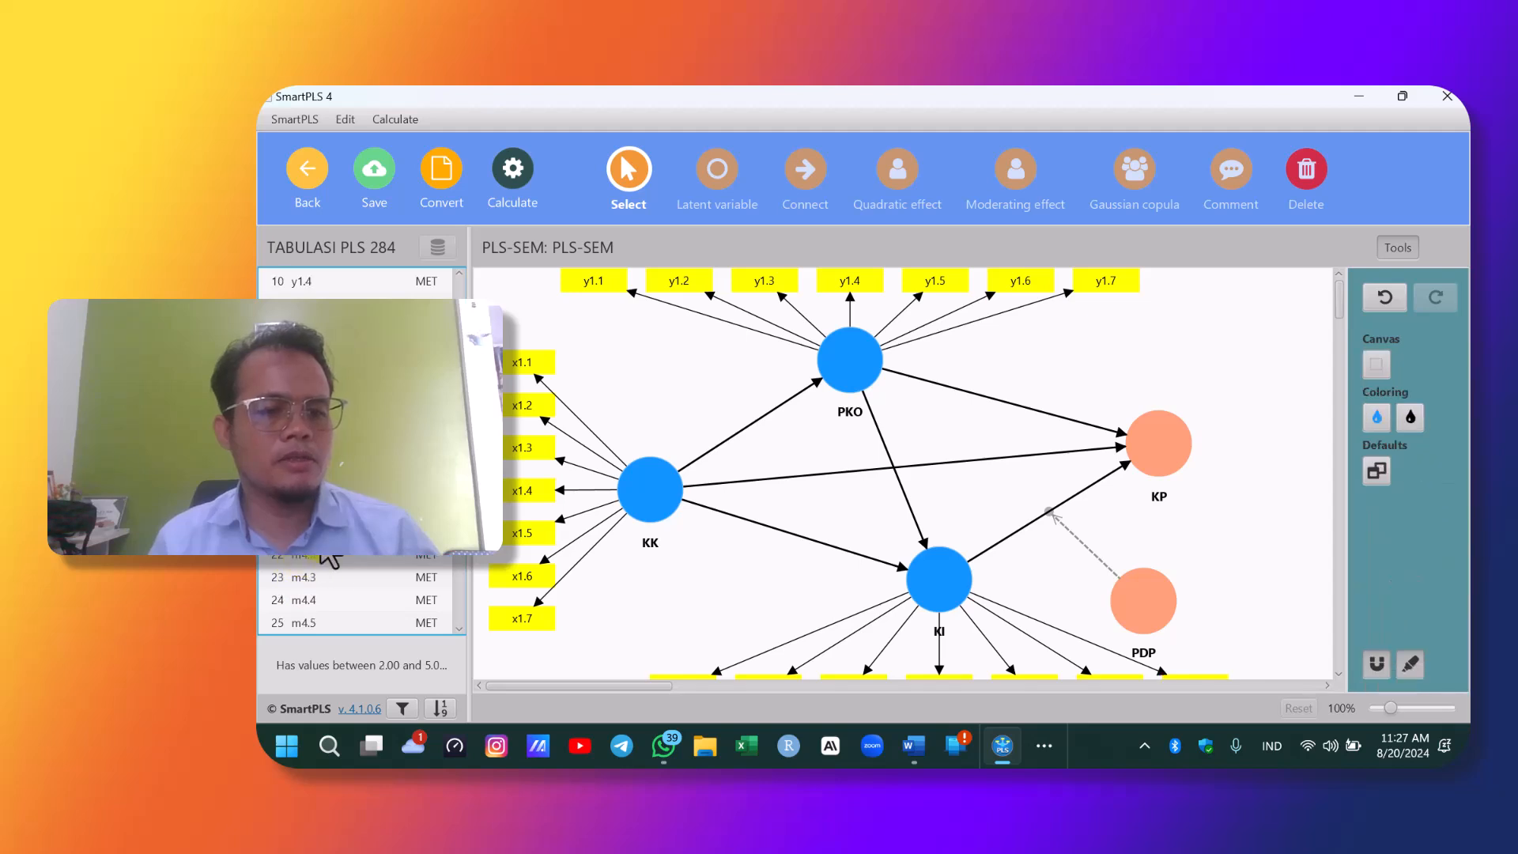
left_click_drag(333, 557, 1151, 591)
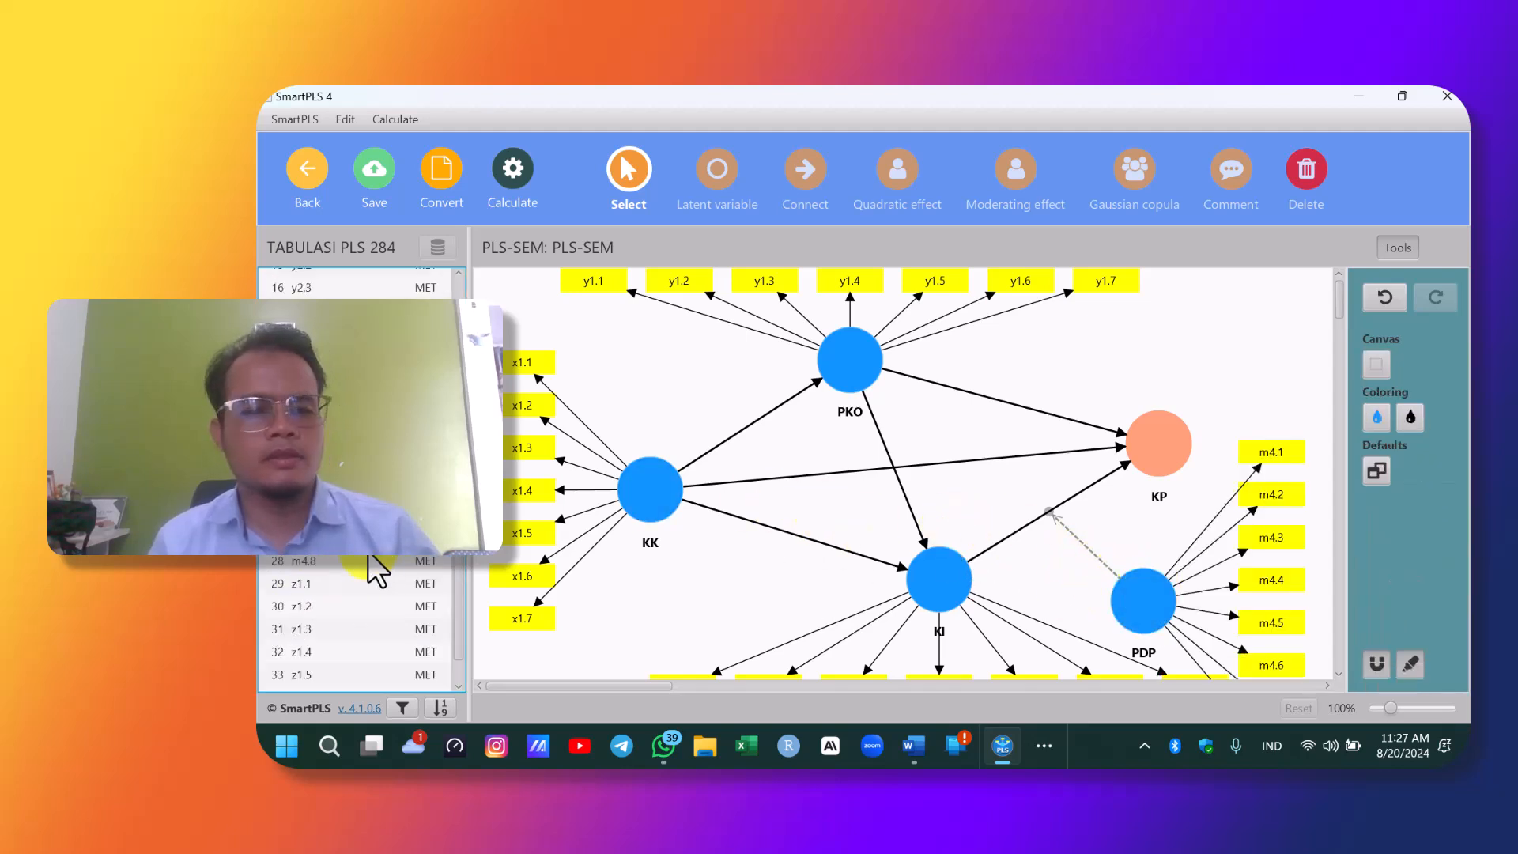
Assign indicators z1.1 to z1.7 to the KP construct.
left_click(309, 585)
left_click(319, 624, "shift")
left_click_drag(310, 608, 1155, 434)
scroll(1111, 434, "down", 1)
scroll(1107, 427, "down", 1)
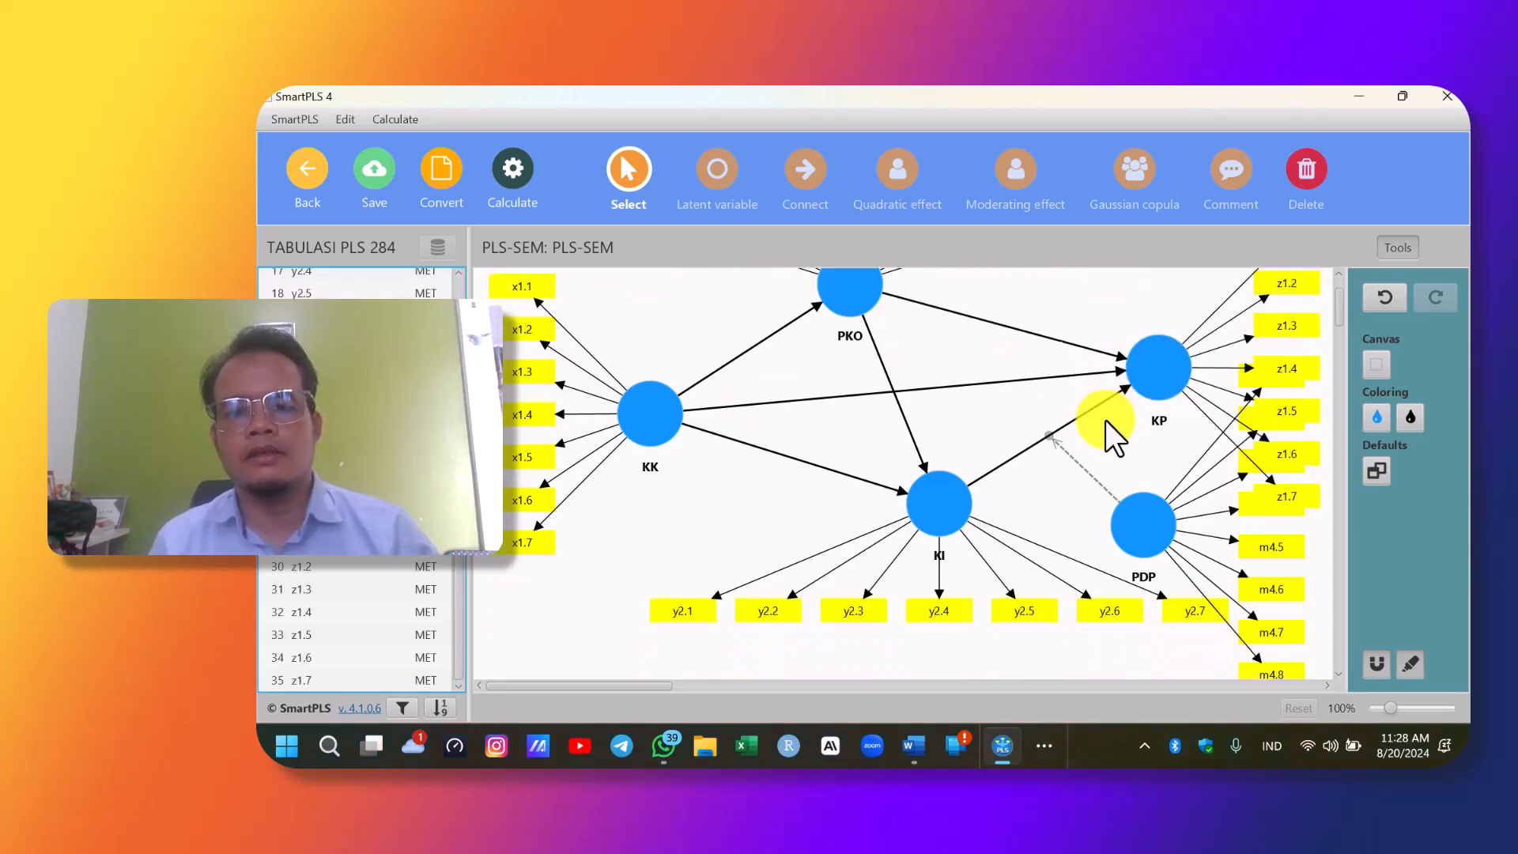
Move KI and PDP lower and KP further right to separate the constructs and their indicators.
left_click_drag(940, 518, 924, 581)
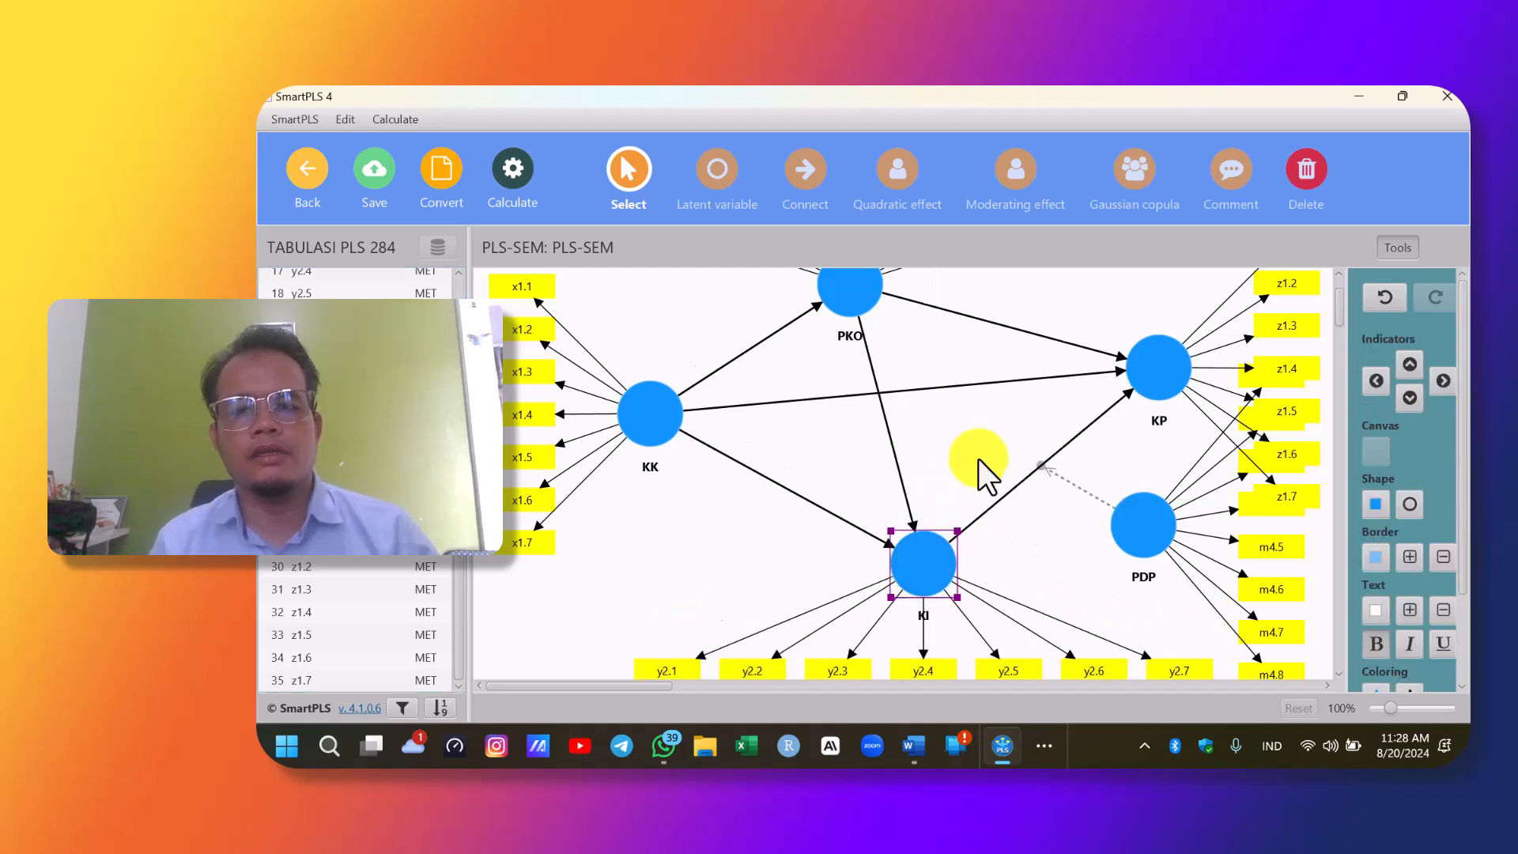
scroll(979, 457, "down", 2)
left_click_drag(1046, 338, 1175, 326)
left_click_drag(1120, 518, 1133, 541)
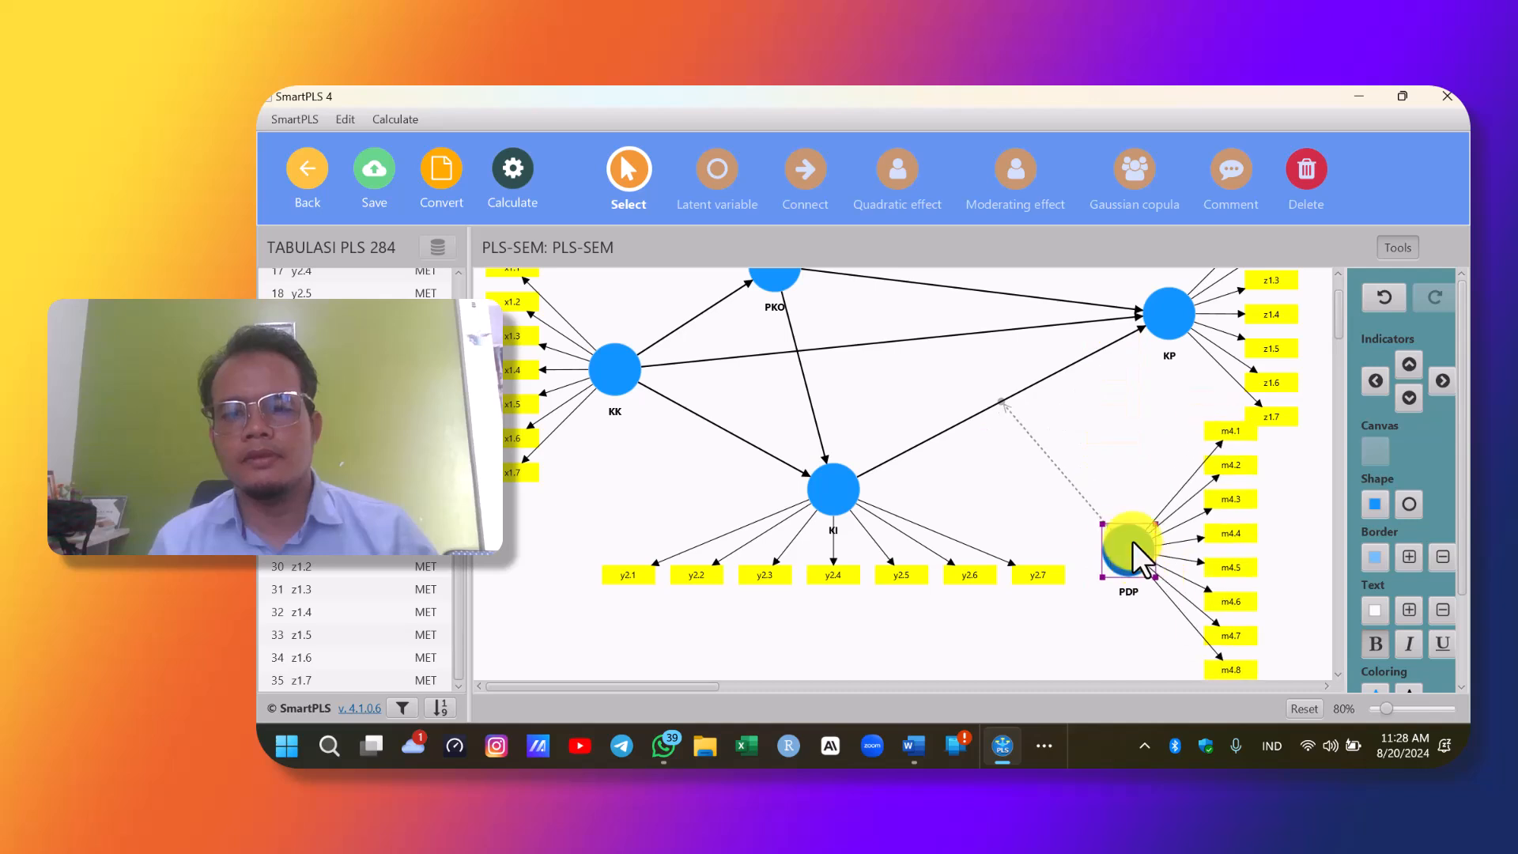
scroll(1132, 541, "down", 2)
Align PDP's indicators below the construct and save the model.
right_click(998, 480)
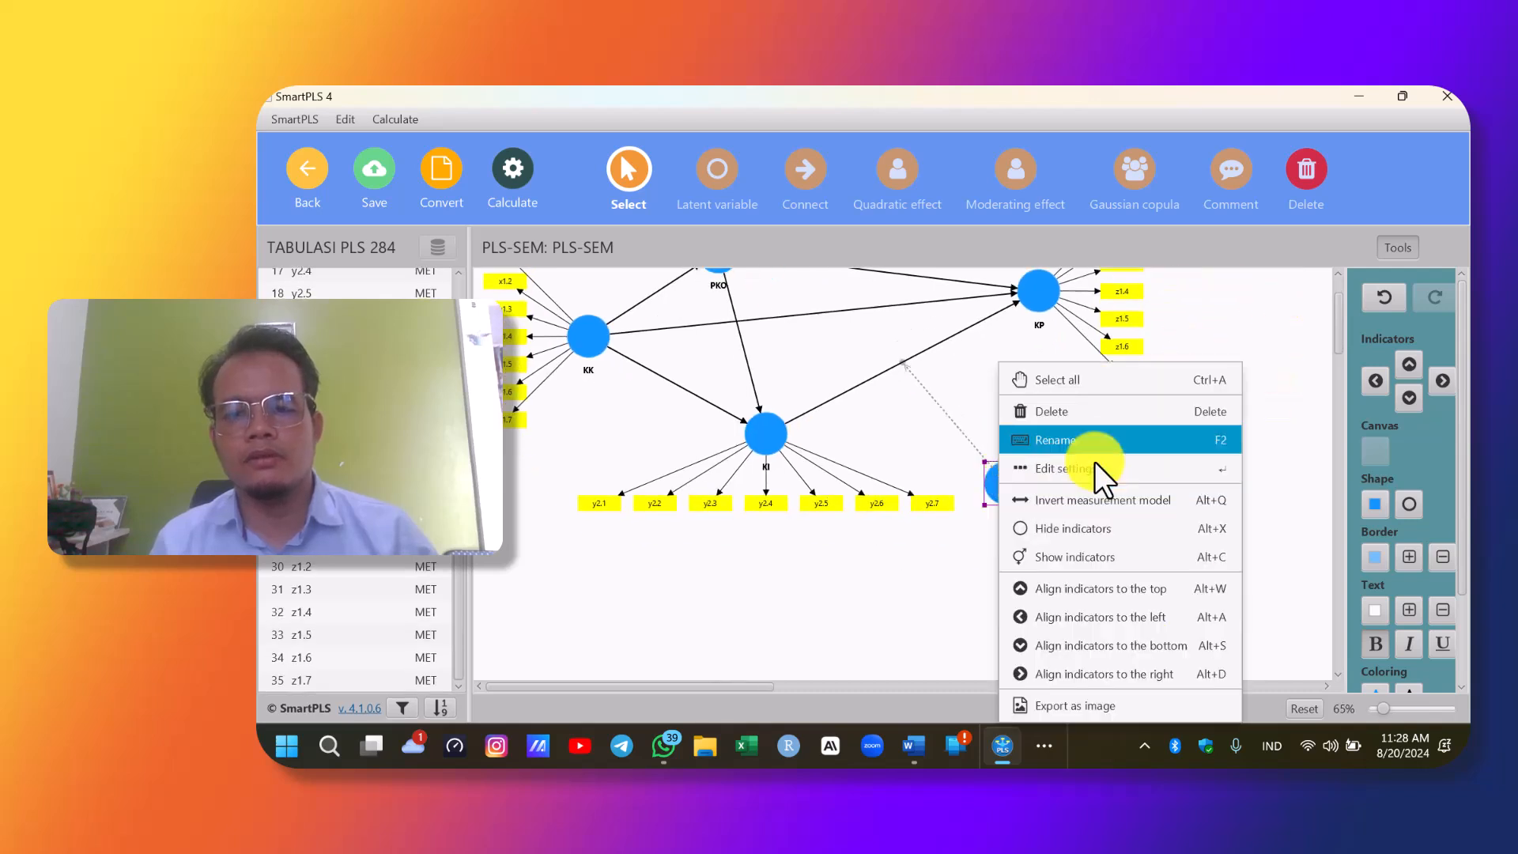
left_click(1064, 640)
left_click(394, 175)
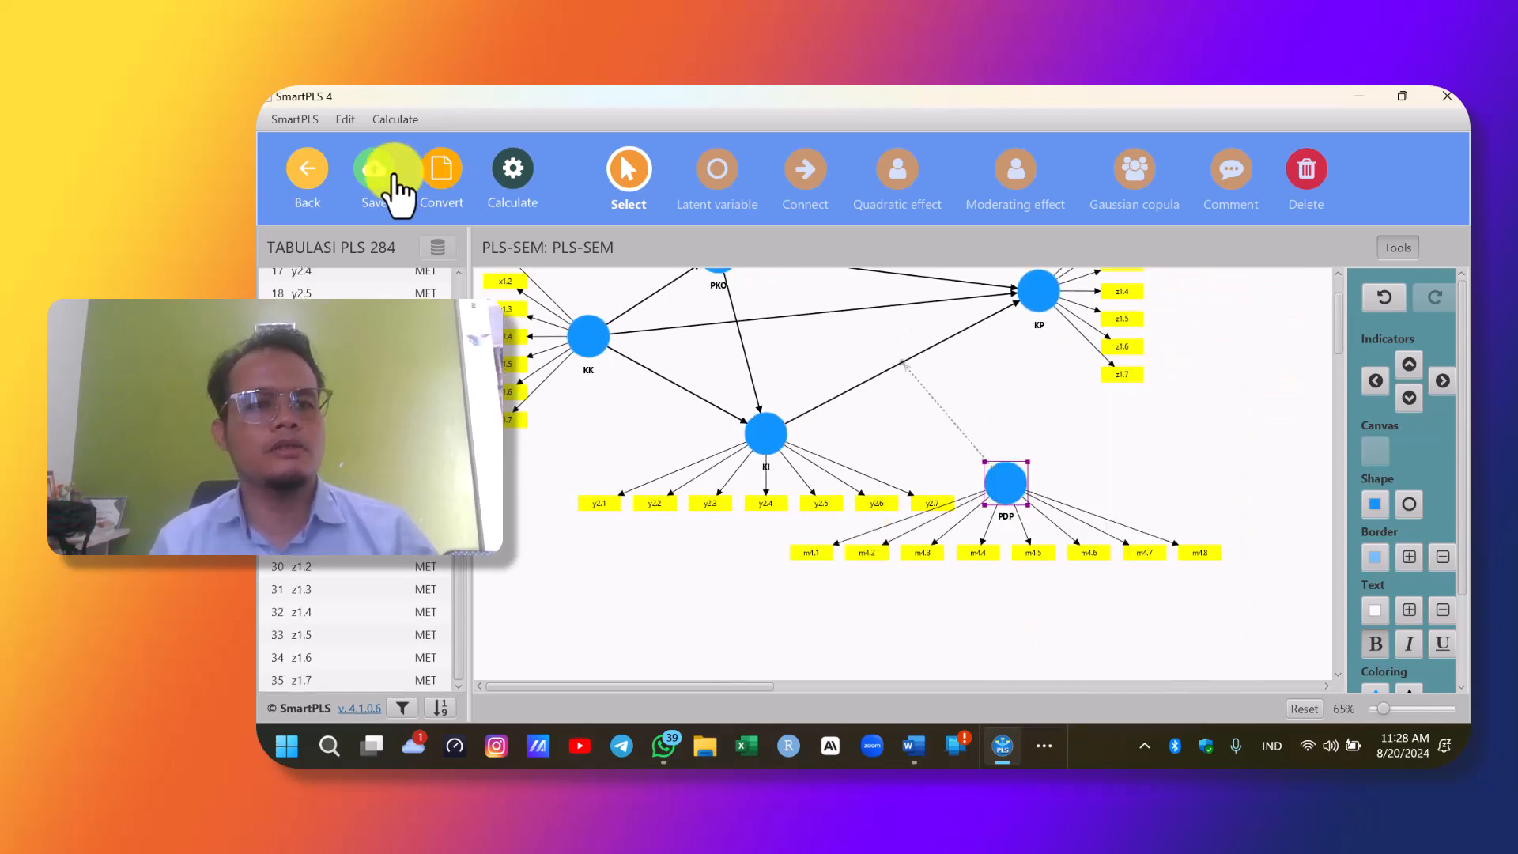
Space out the diagram by moving PKO, KP and PDP to the right and adjusting KI so the indicator rows do not overlap.
scroll(753, 395, "up", 2)
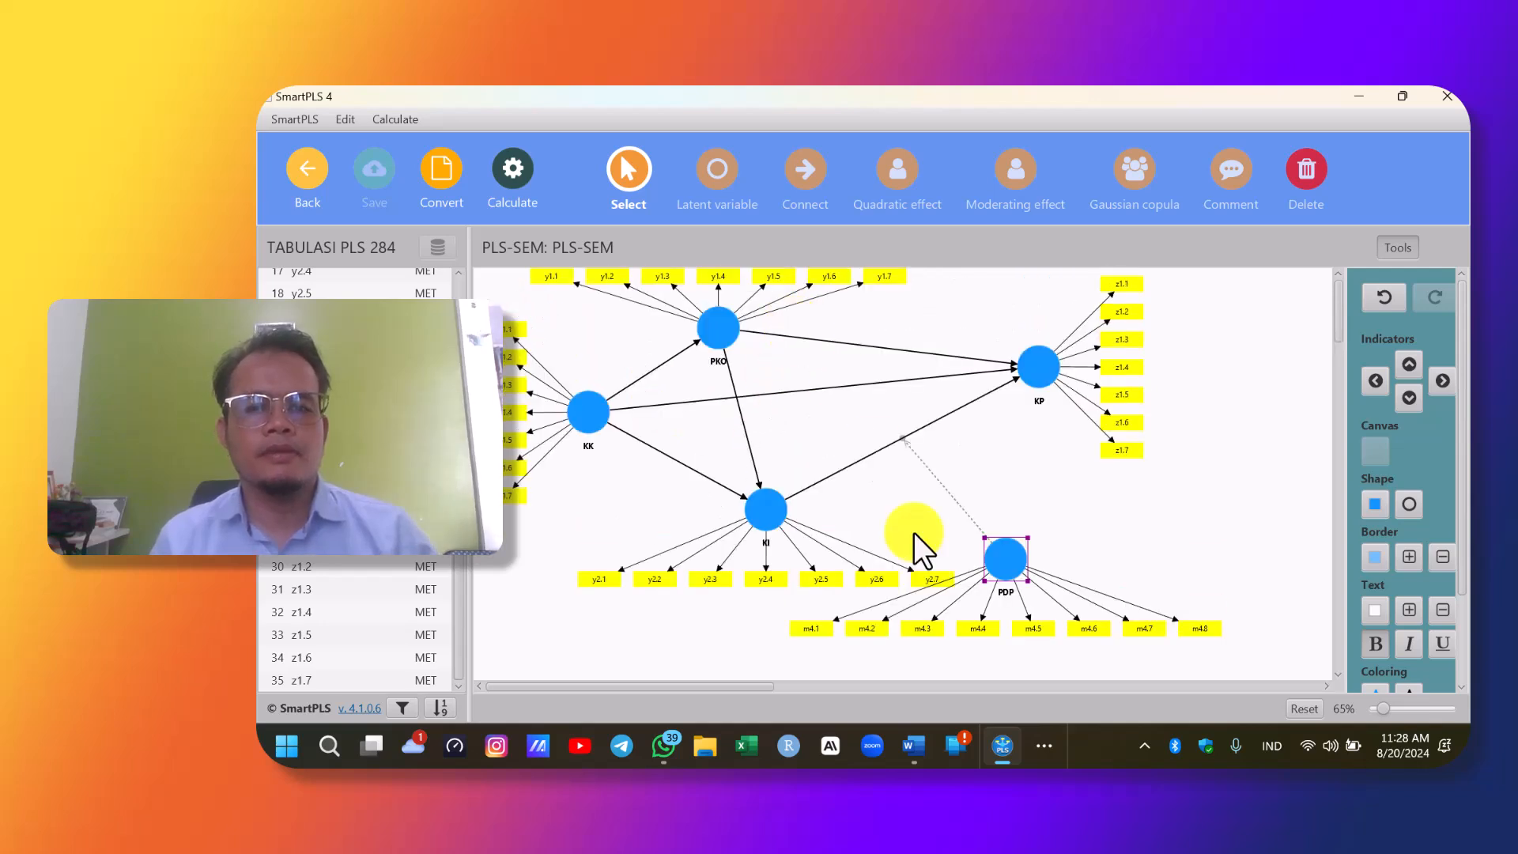
left_click(736, 326)
left_click_drag(785, 345, 803, 338)
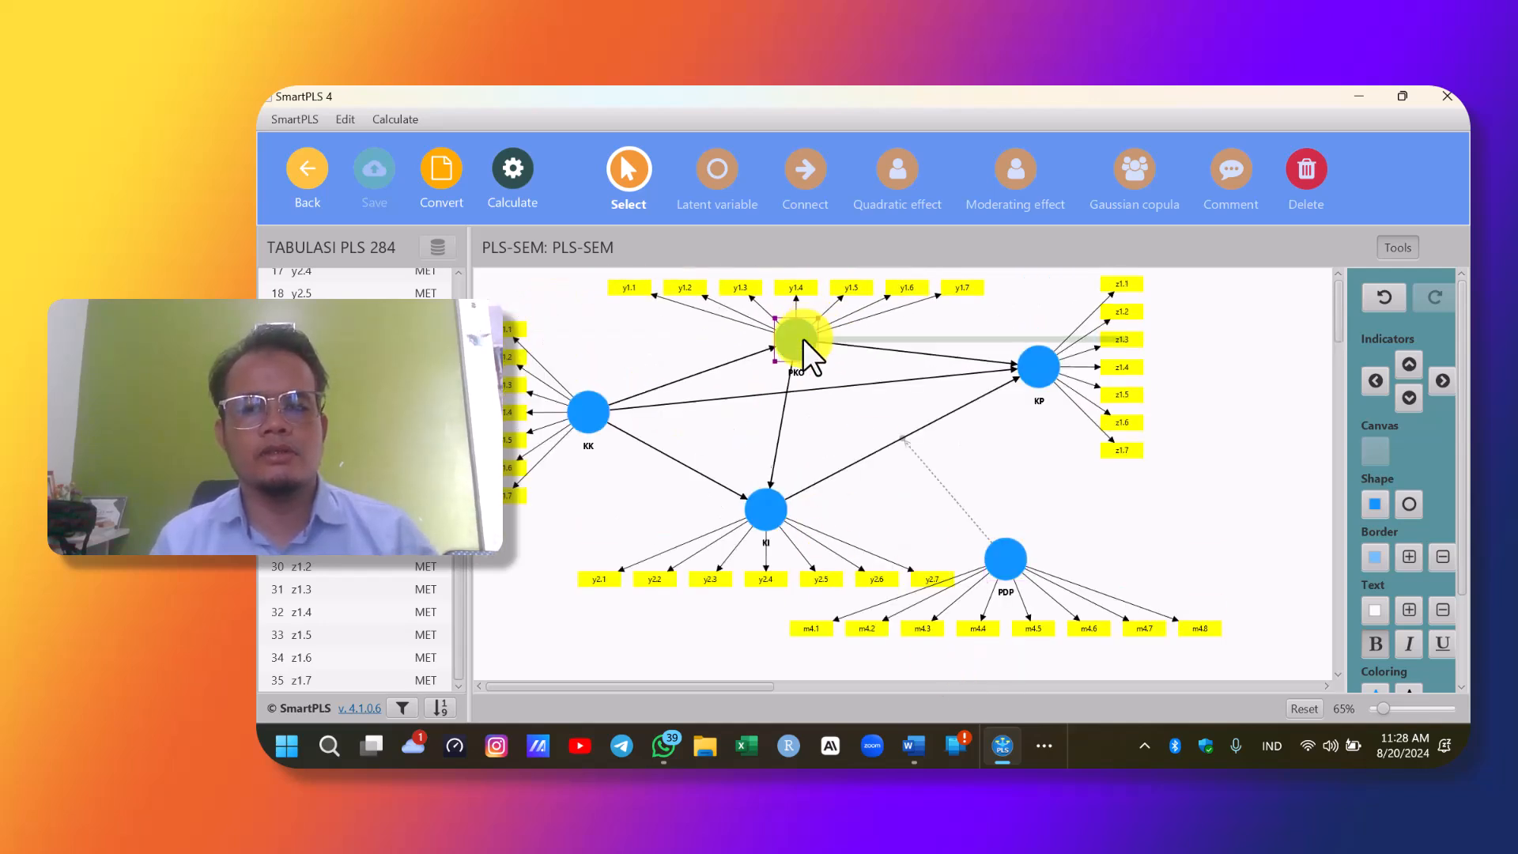
left_click_drag(1027, 358, 1064, 387)
left_click_drag(767, 511, 742, 491)
left_click(992, 568)
left_click_drag(1039, 563, 1109, 553)
left_click_drag(770, 518, 800, 541)
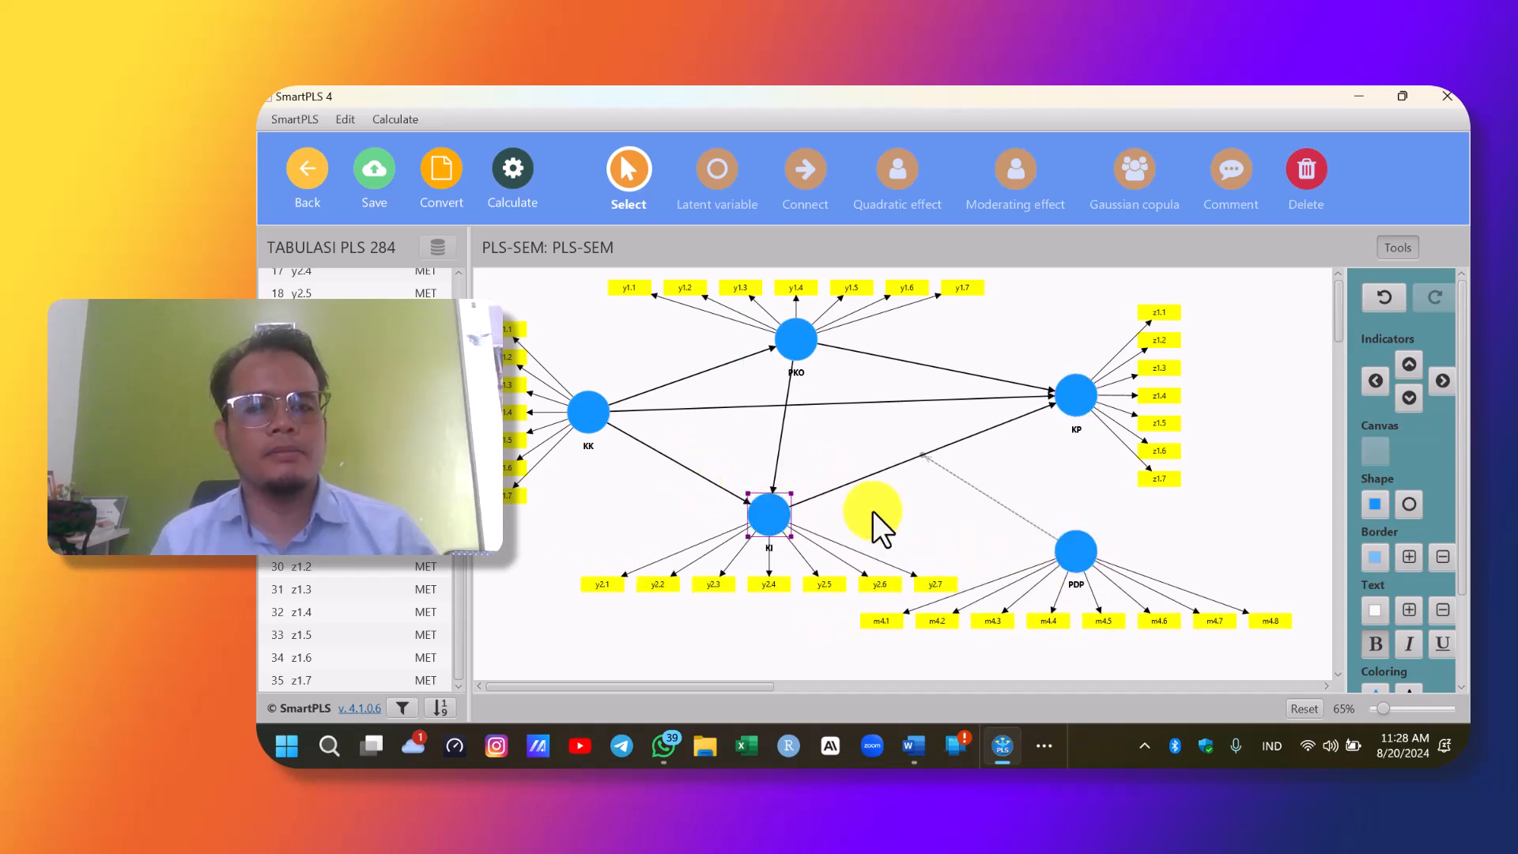
left_click(821, 435)
Run the PLS-SEM algorithm with the Path weighting scheme, standardized results and default initial weights.
left_click(515, 196)
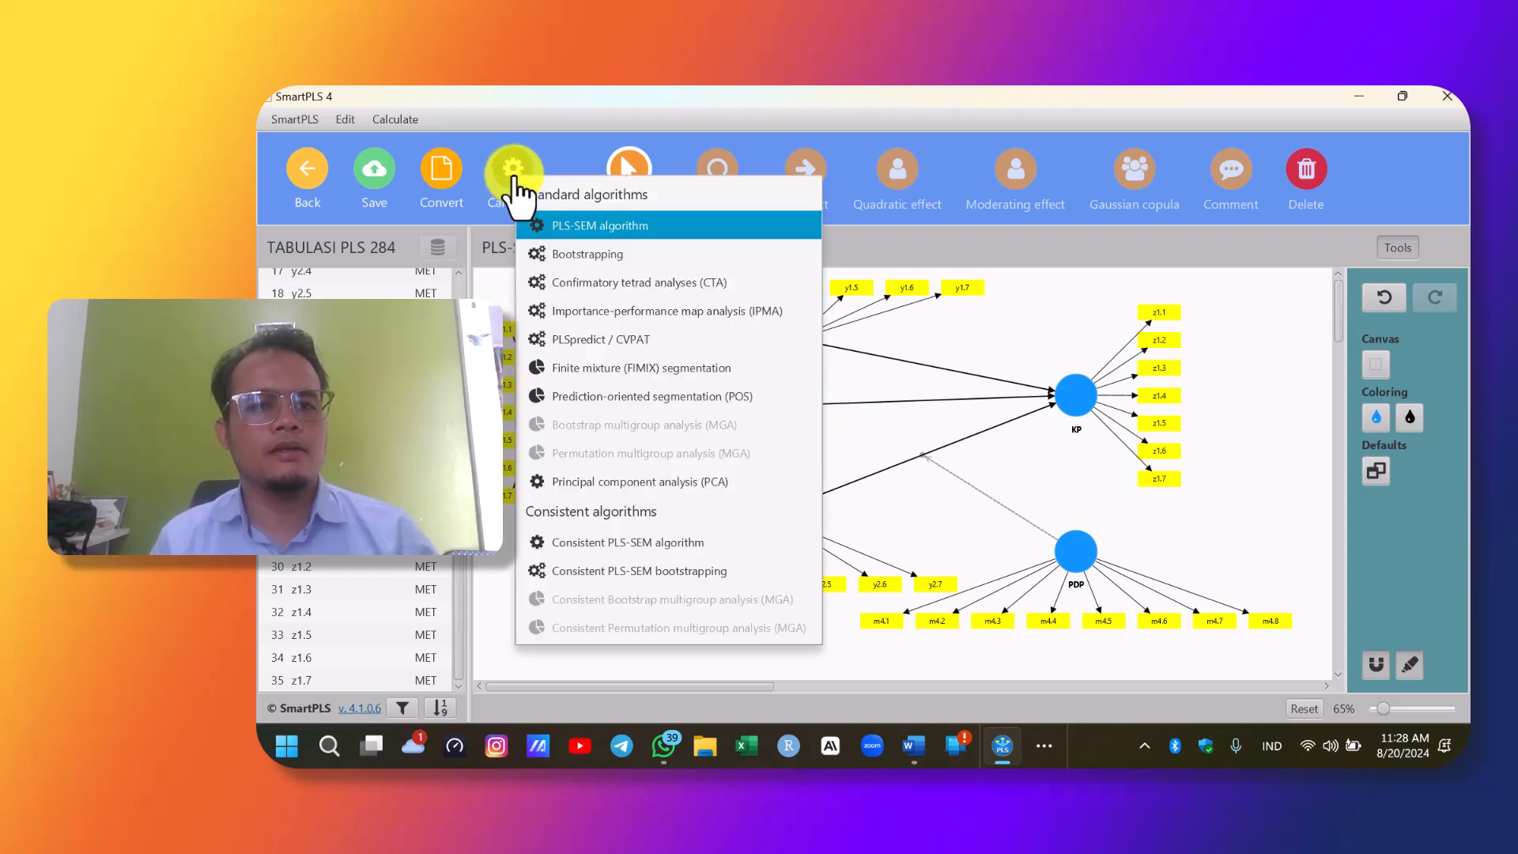
left_click(613, 225)
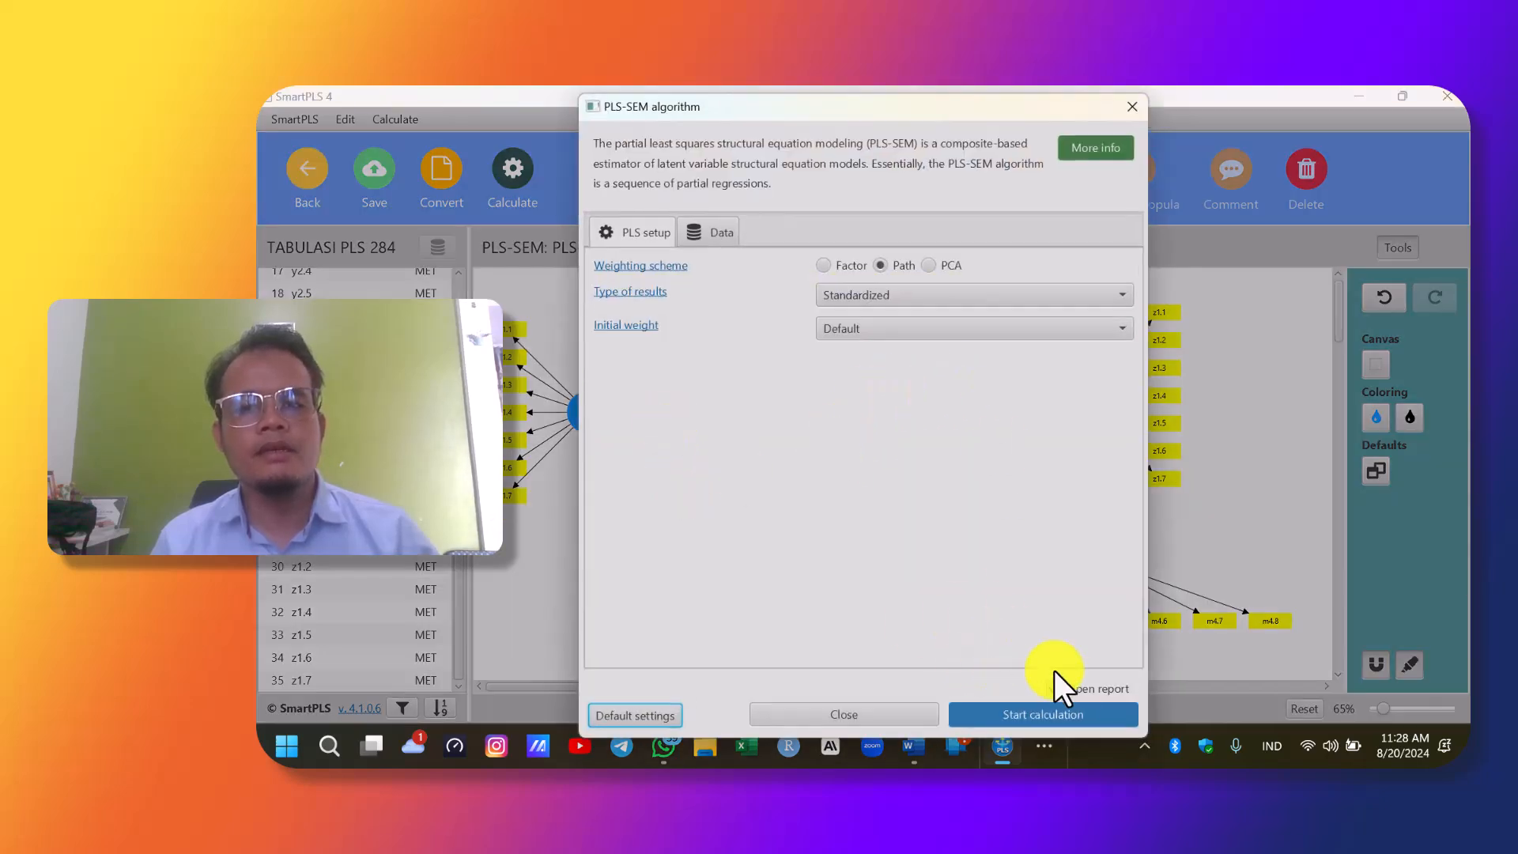
left_click(1070, 714)
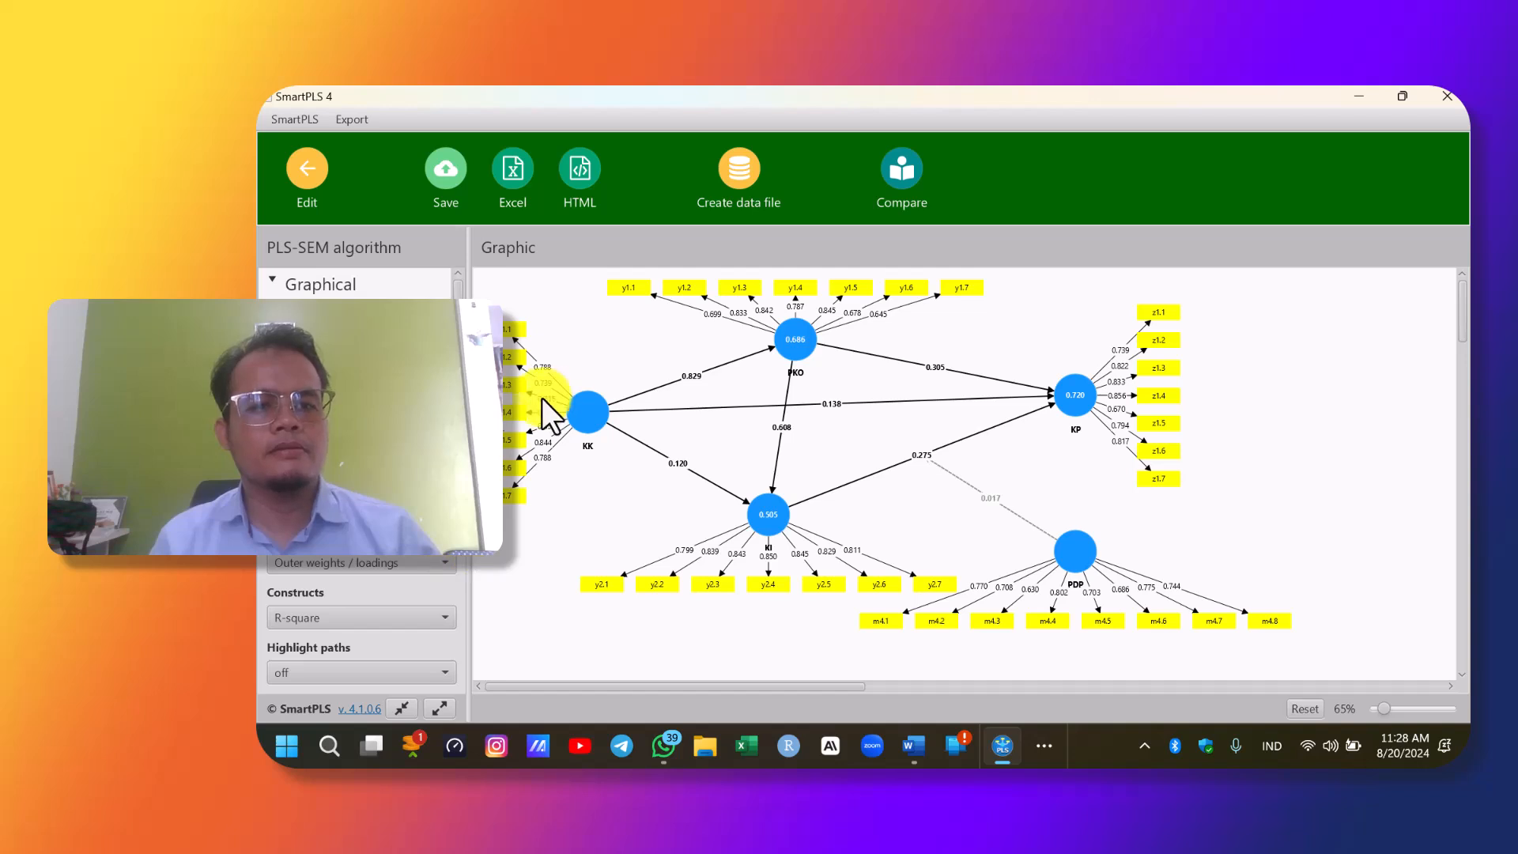
Export the PLS-SEM results to an Excel workbook in Downloads, using the US number format and rendering the model image.
left_click(514, 178)
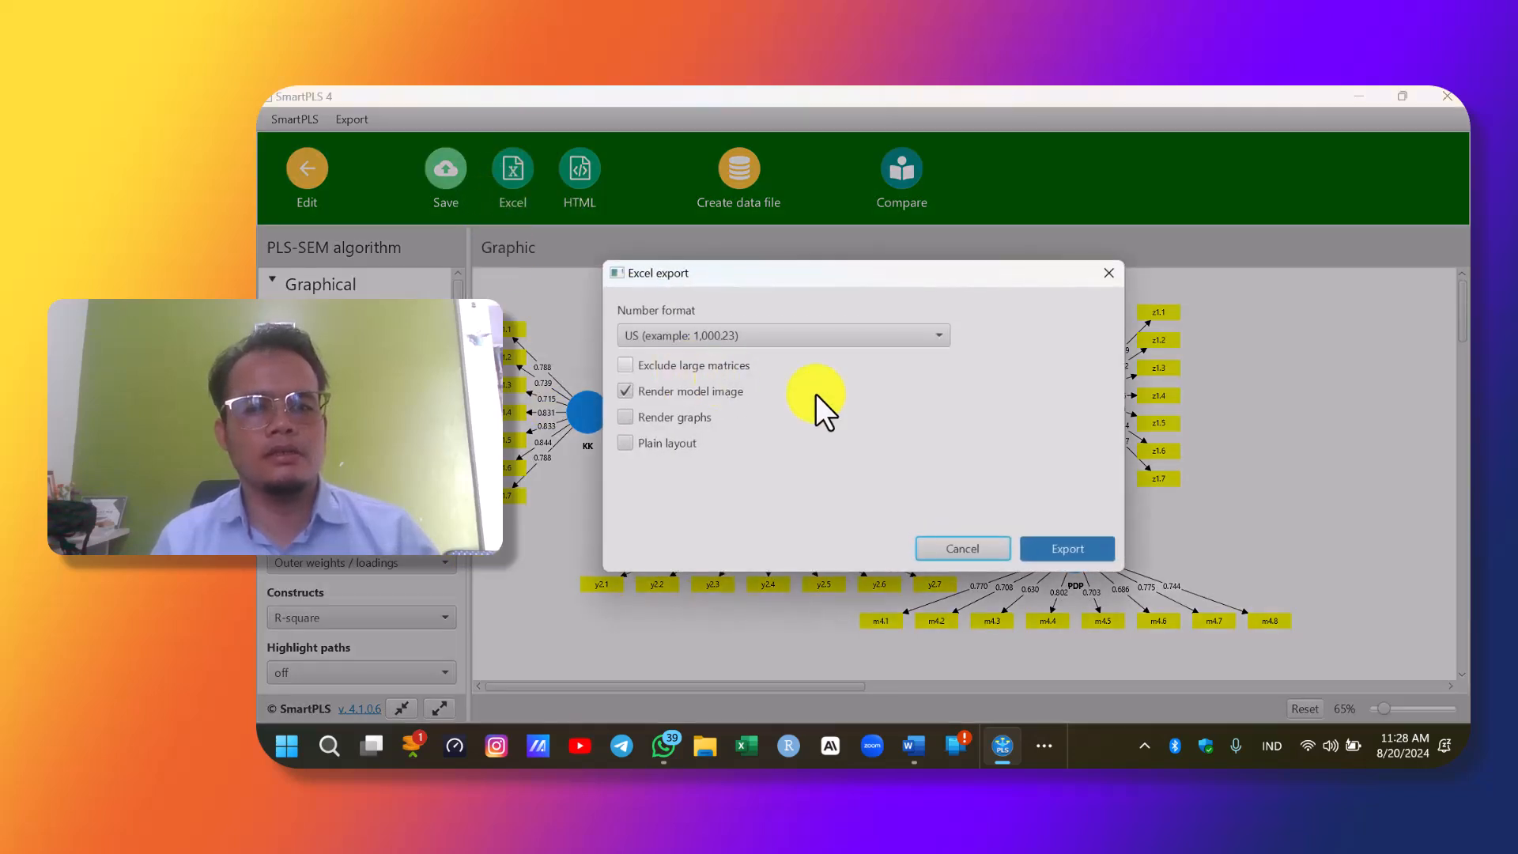
left_click(1072, 549)
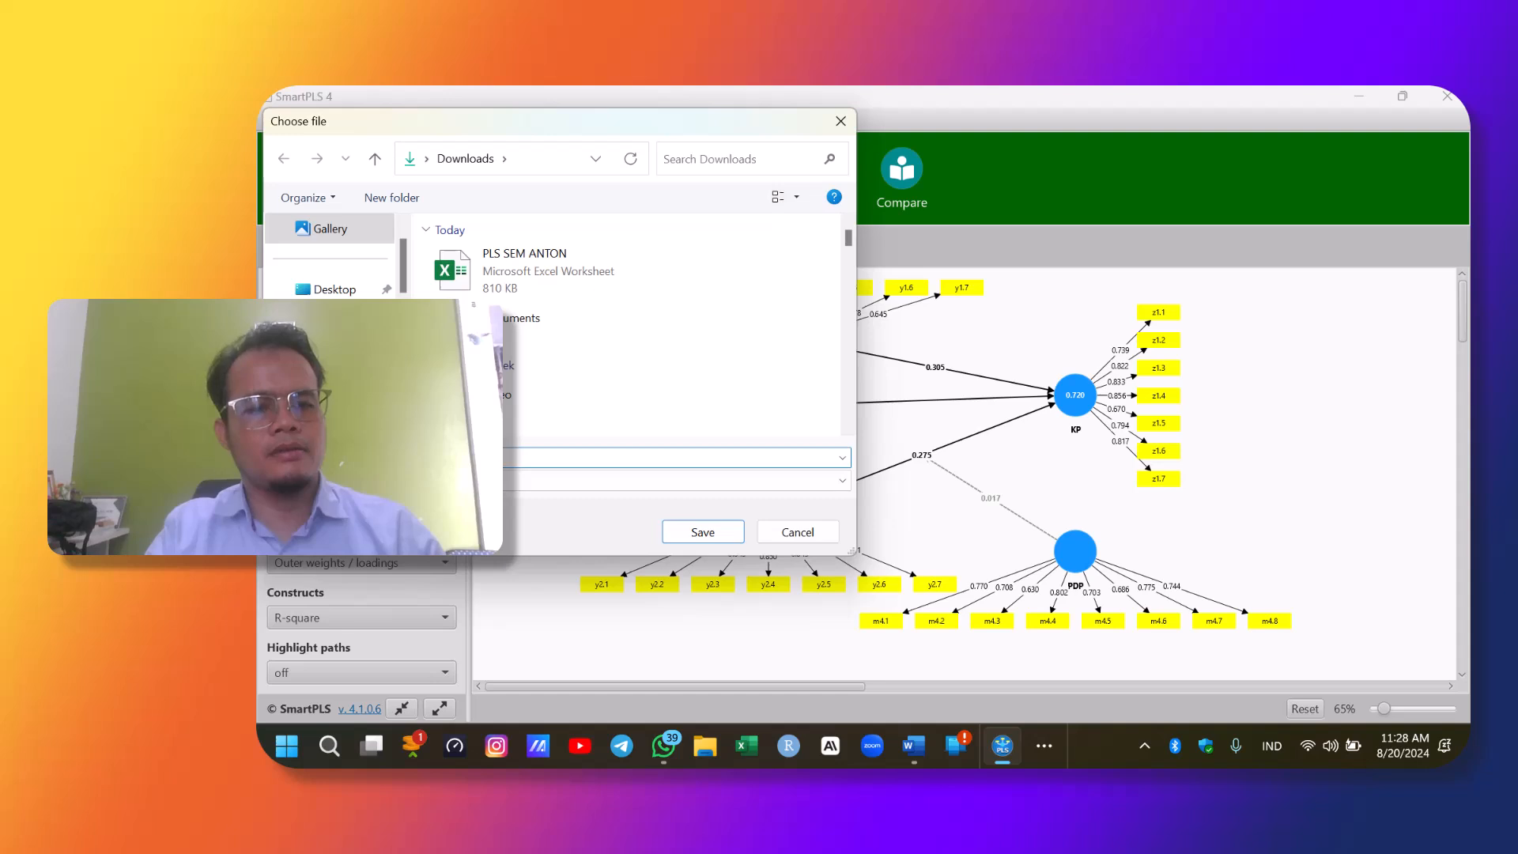
key("Return")
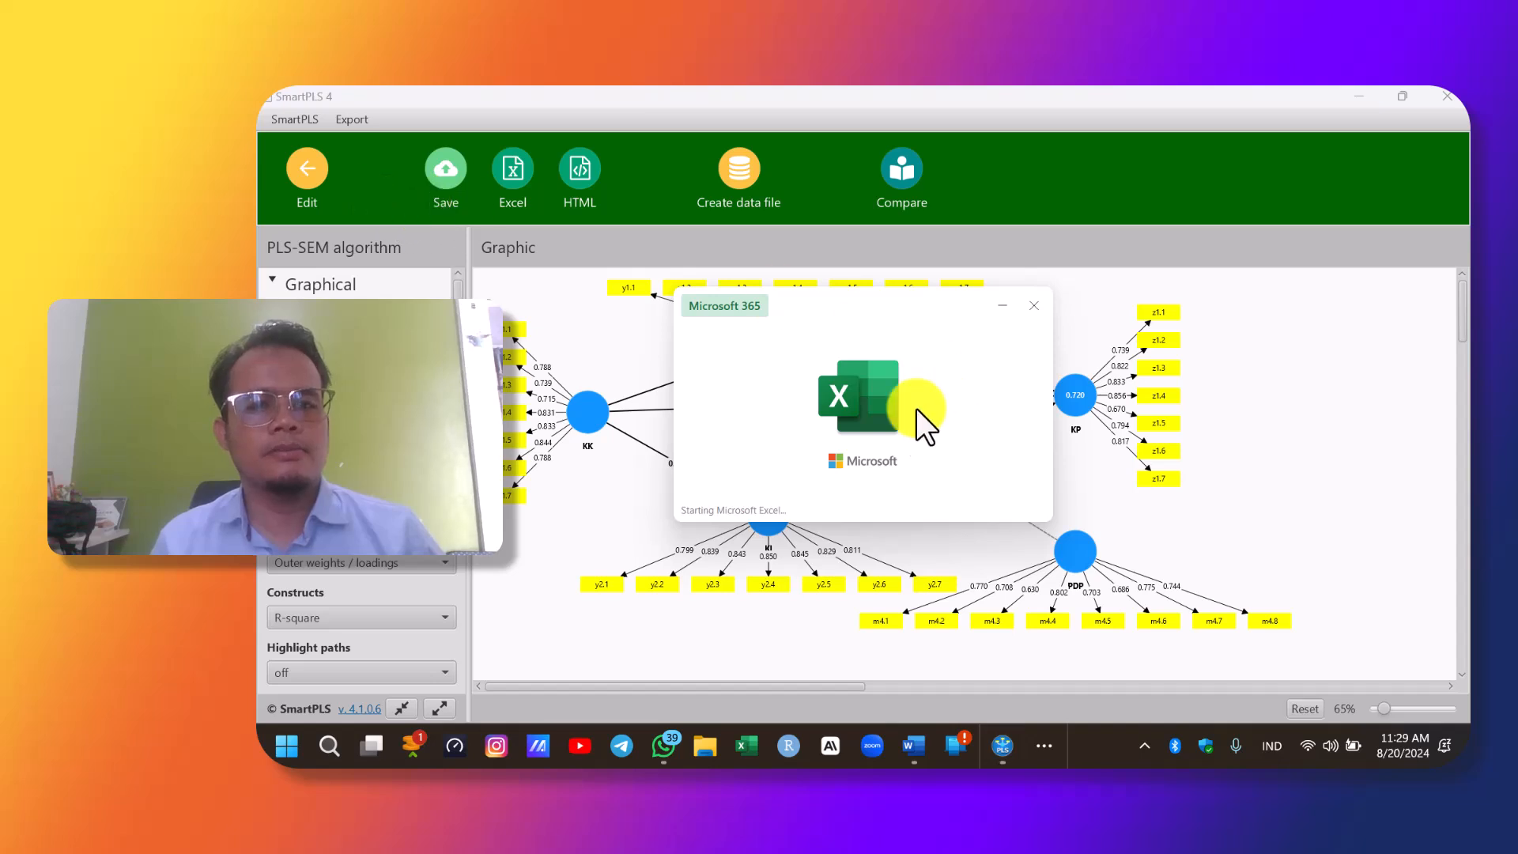
Return to the model and run Bootstrapping with 5000 subsamples, percentile bootstrap, two-tailed test, significance level 0.05 and fixed seed.
left_click(307, 169)
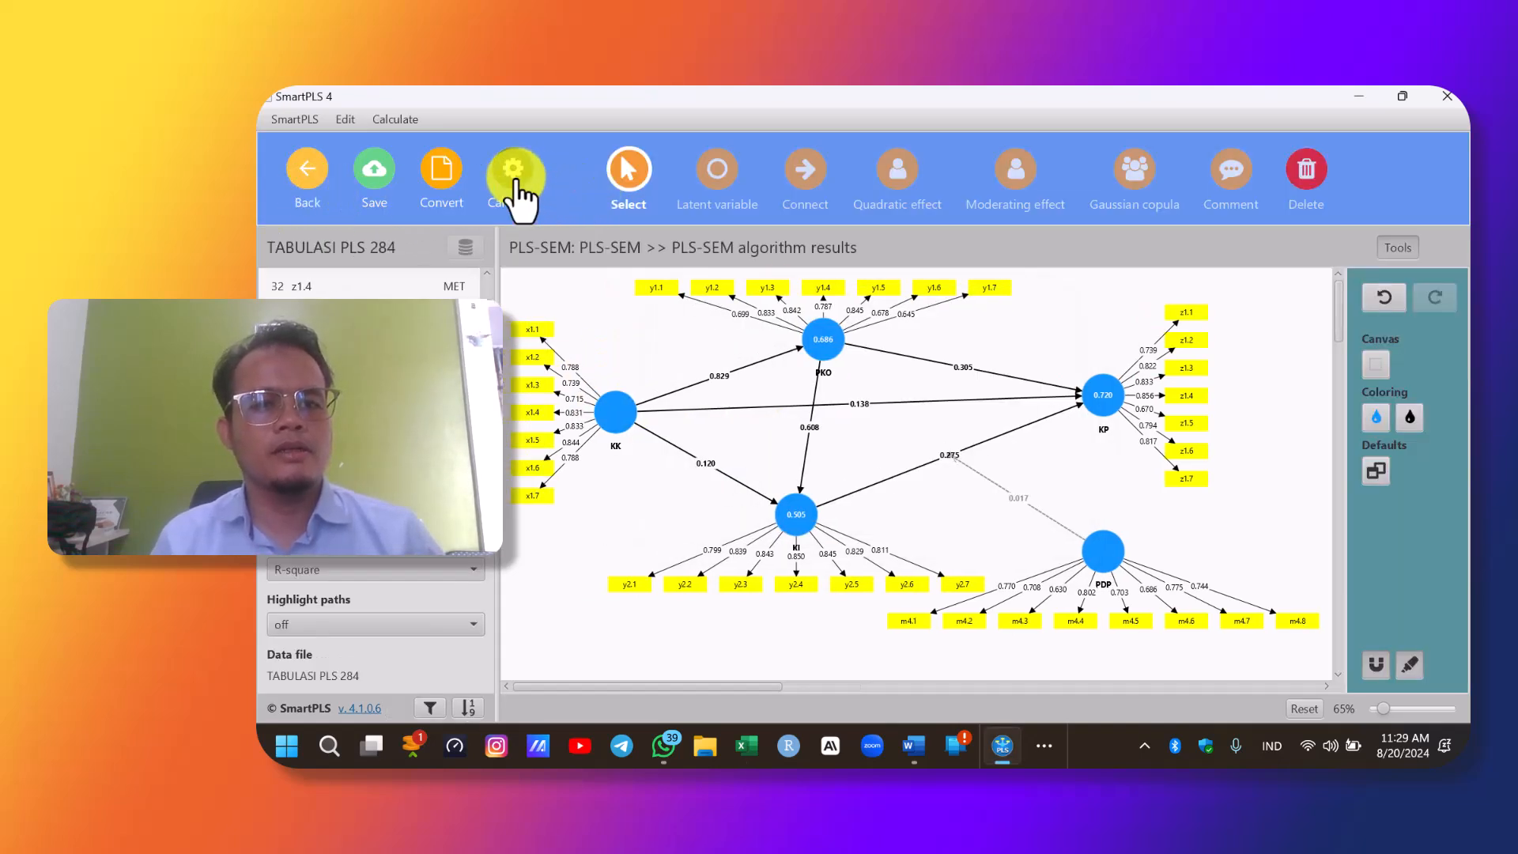
left_click(514, 184)
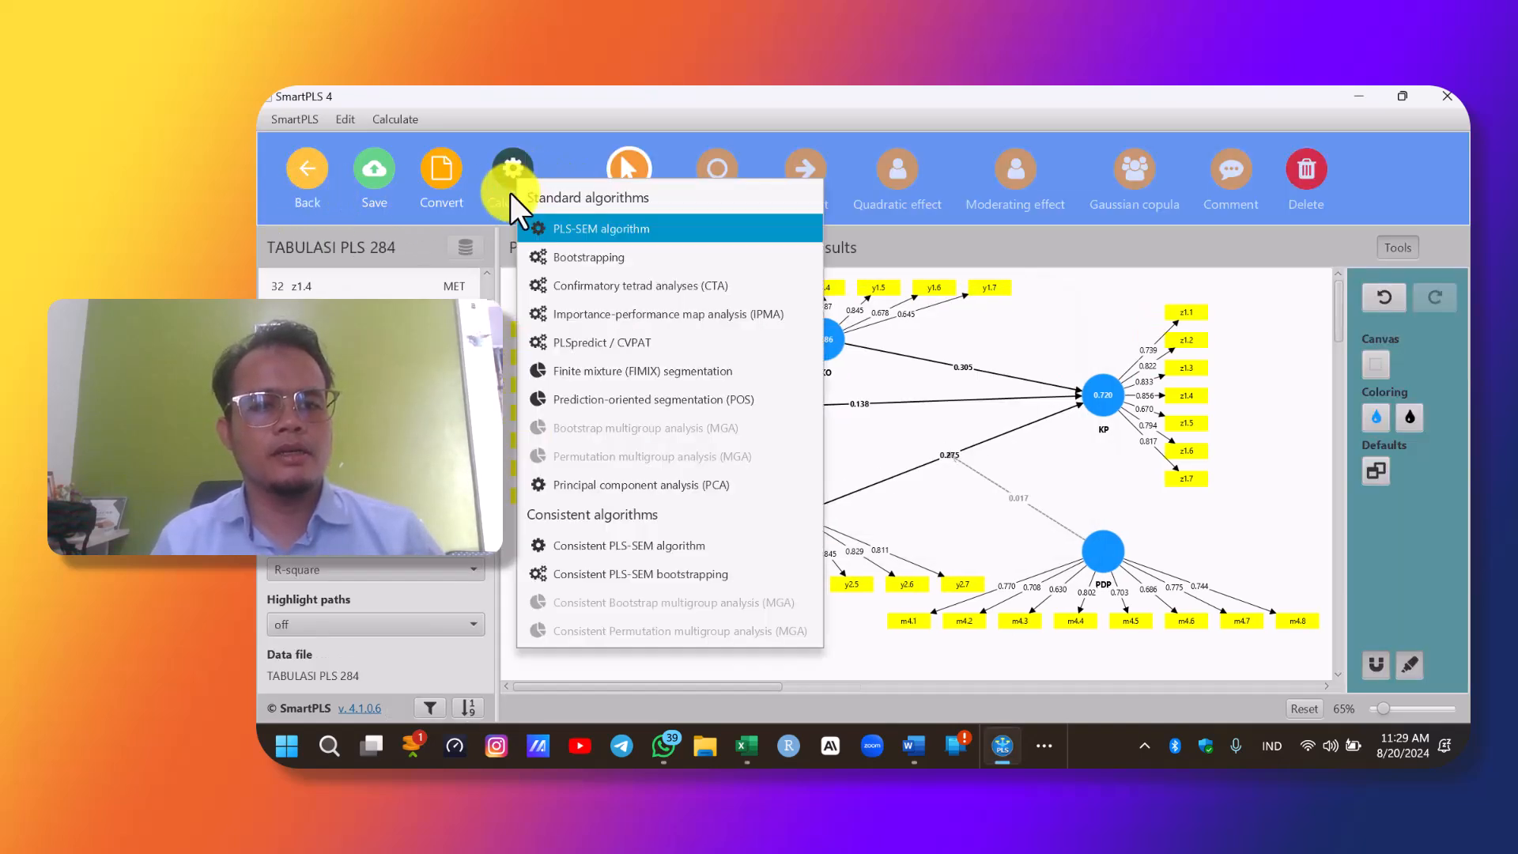
left_click(577, 258)
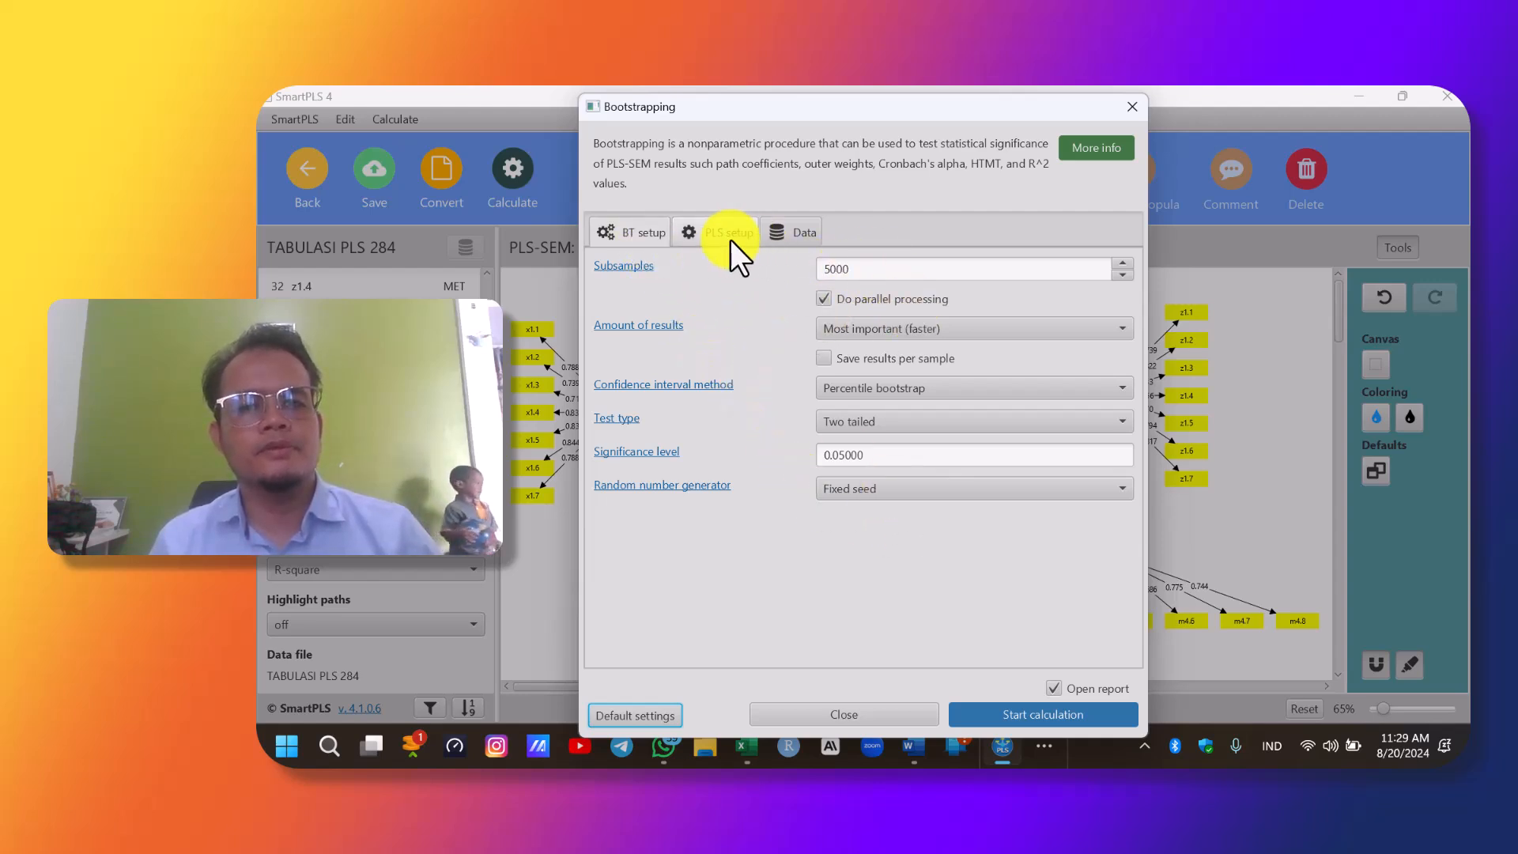
left_click(702, 235)
left_click(640, 234)
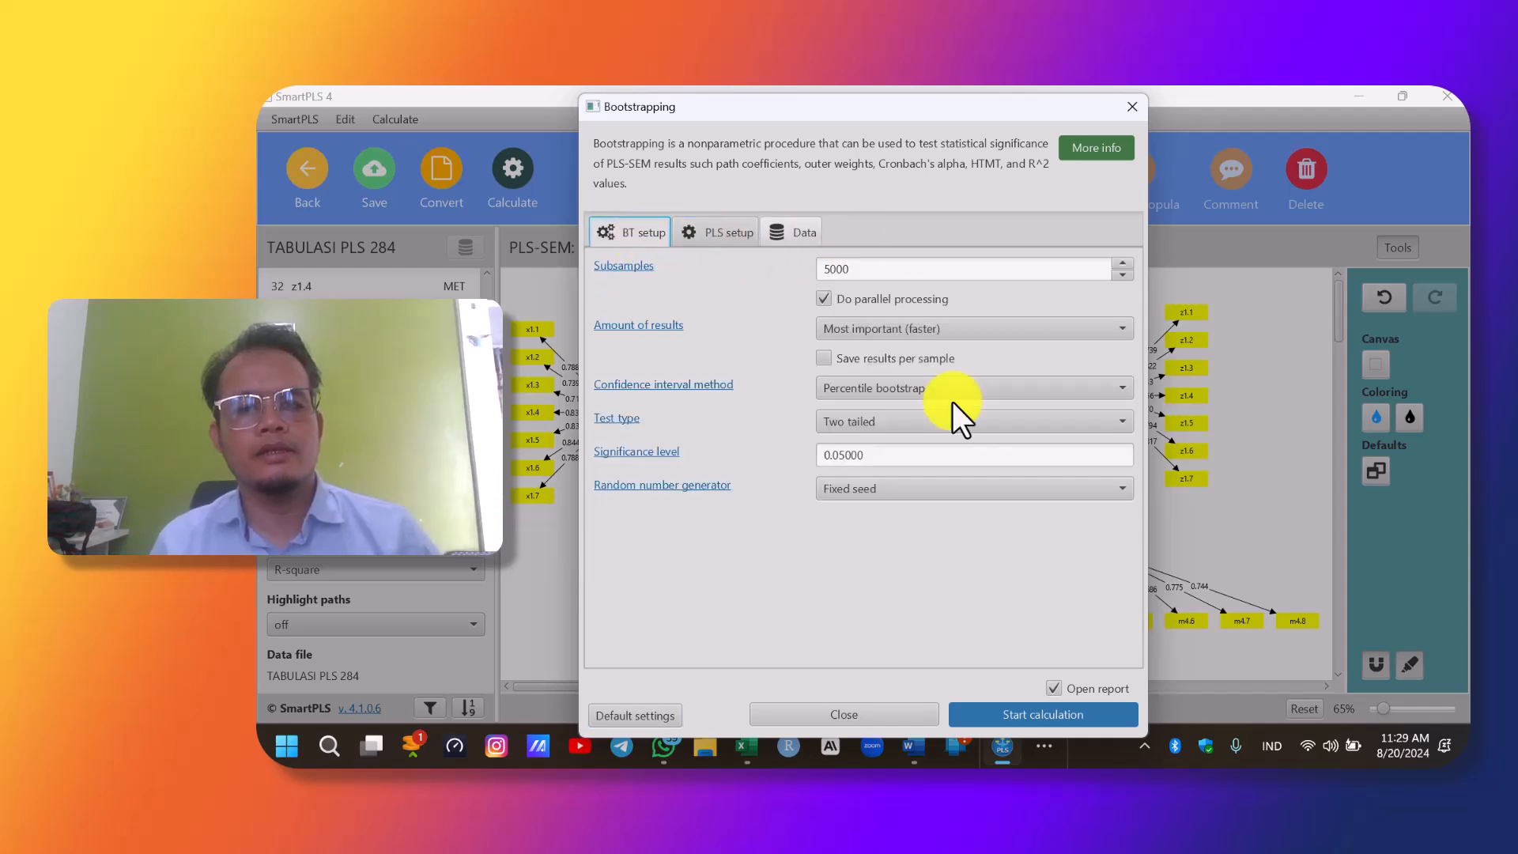
left_click(1023, 715)
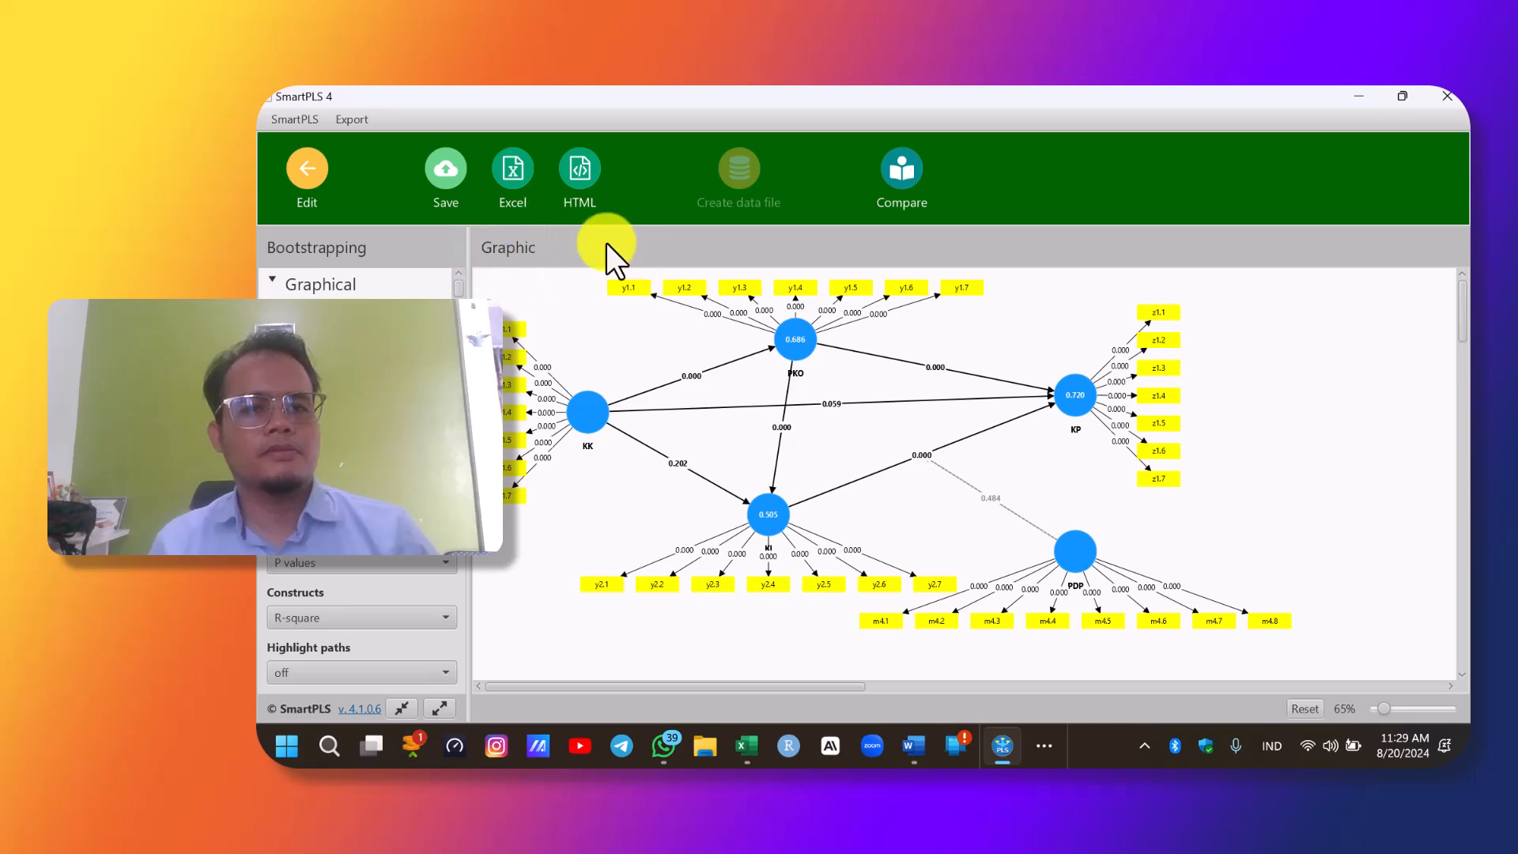
Export the bootstrapping results to a new Excel workbook in Downloads.
left_click(512, 178)
left_click(1058, 547)
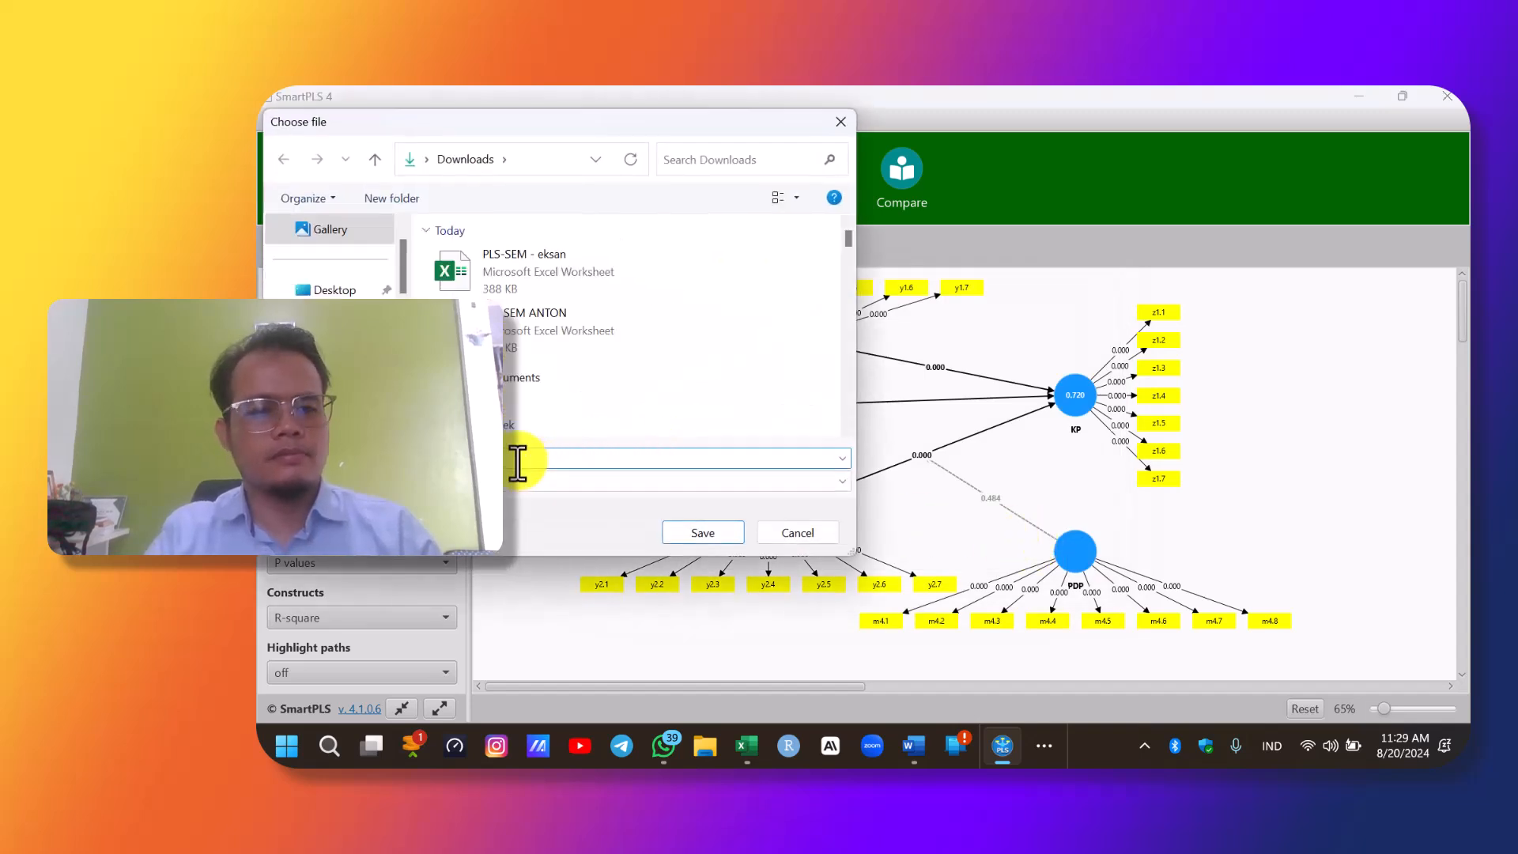
type("ap")
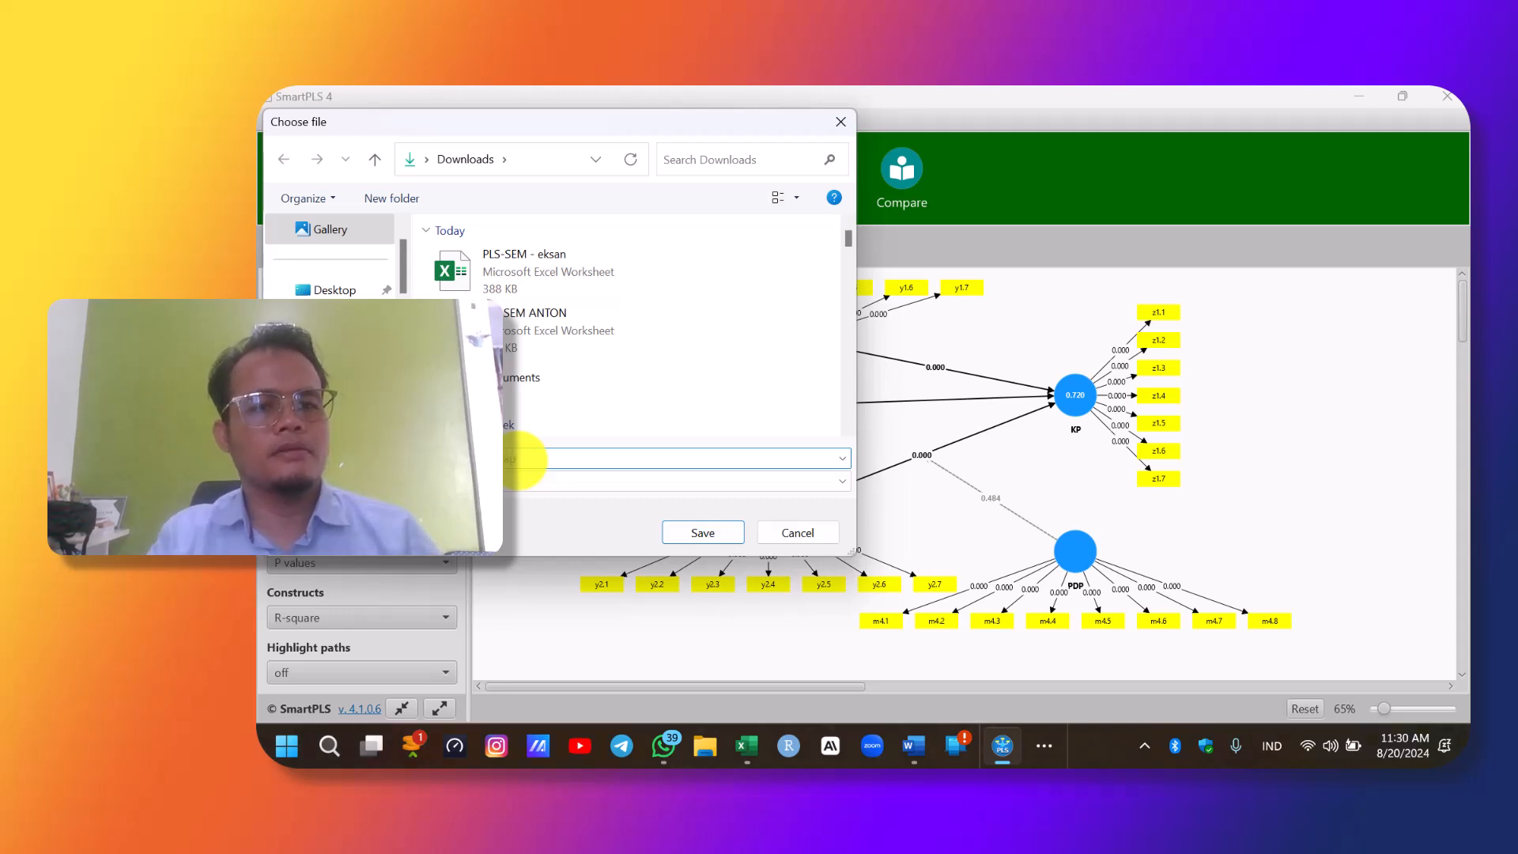
key("Return")
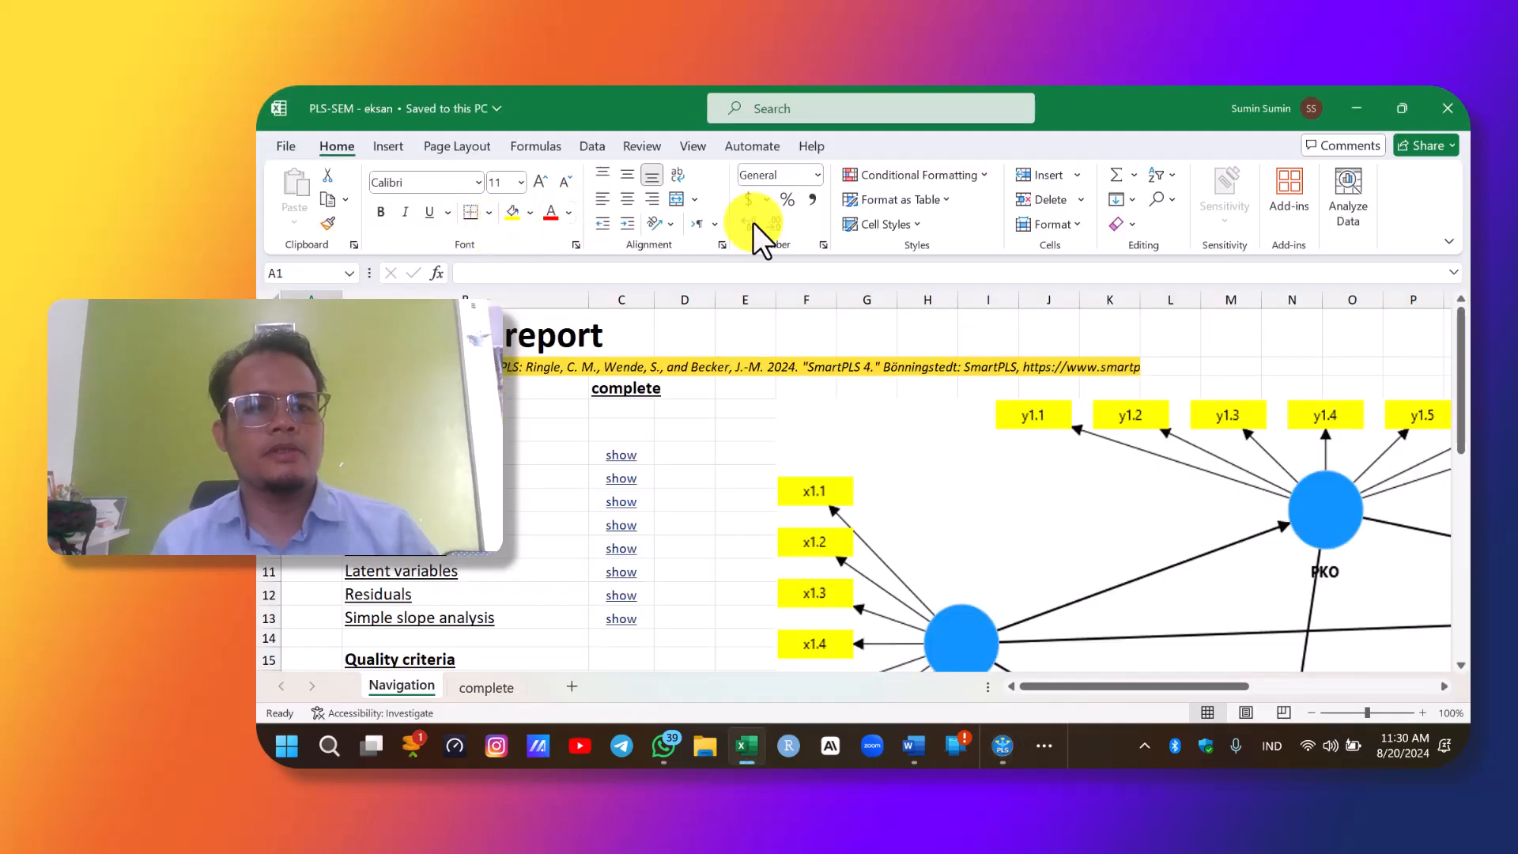
Switch to SmartPLS, return to the model and rerun the PLS-SEM algorithm with Path weighting, standardized results and default initial weights.
left_click(1349, 107)
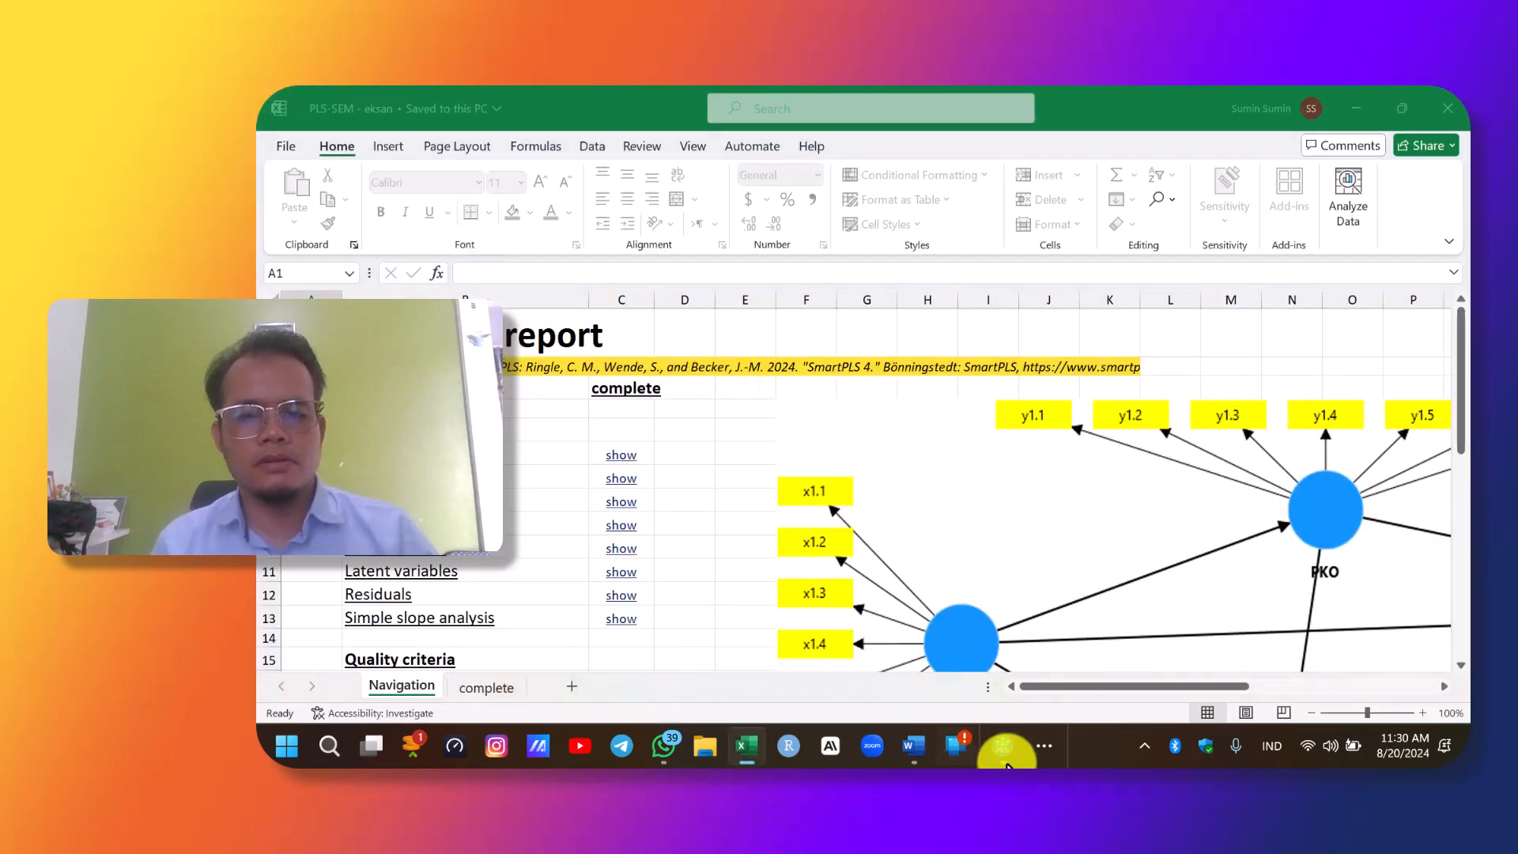
left_click(1006, 757)
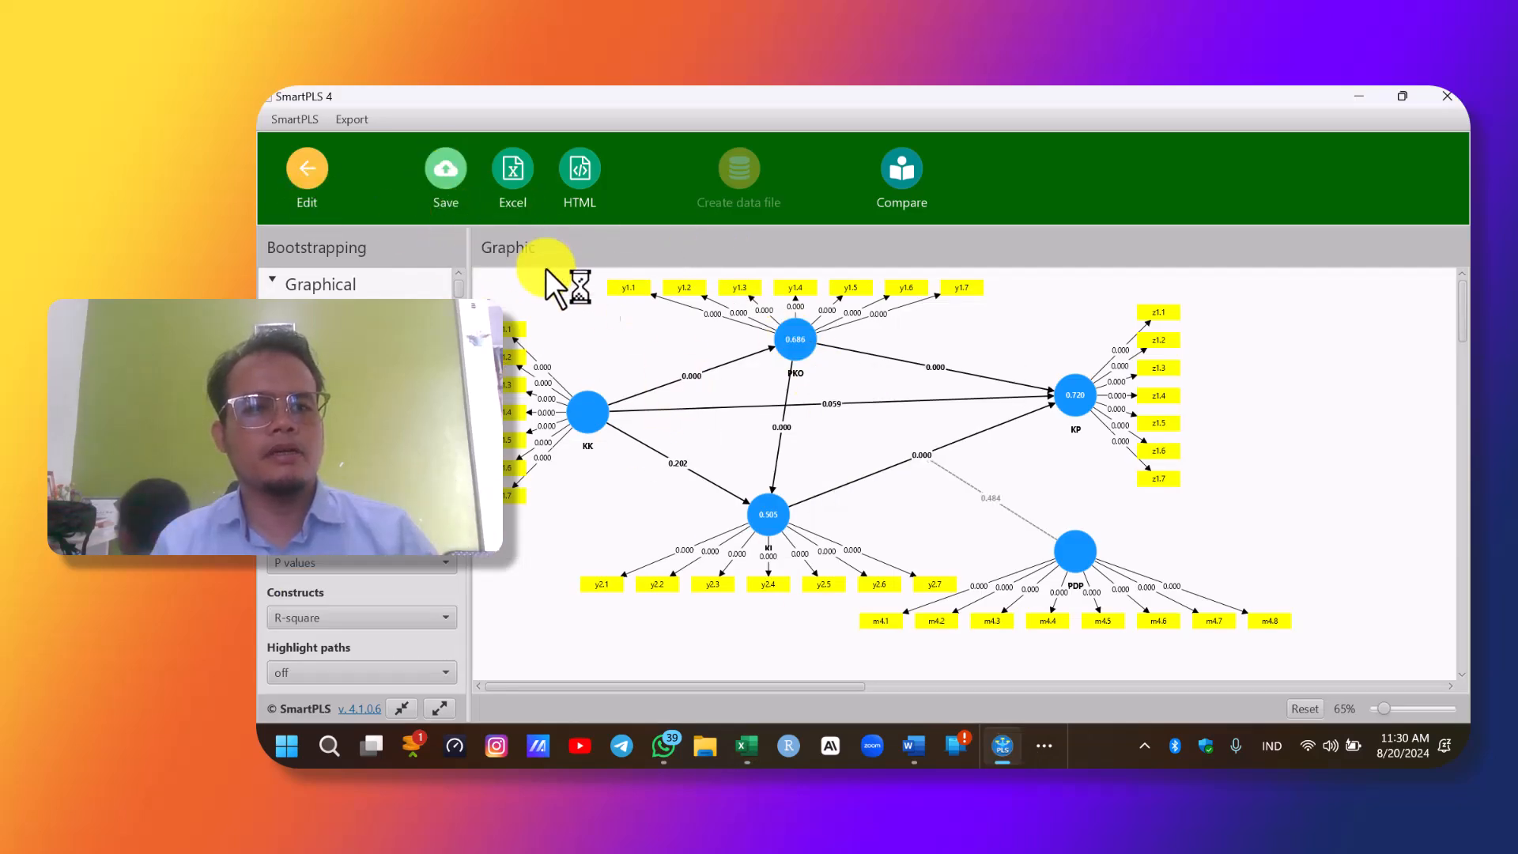
left_click(308, 176)
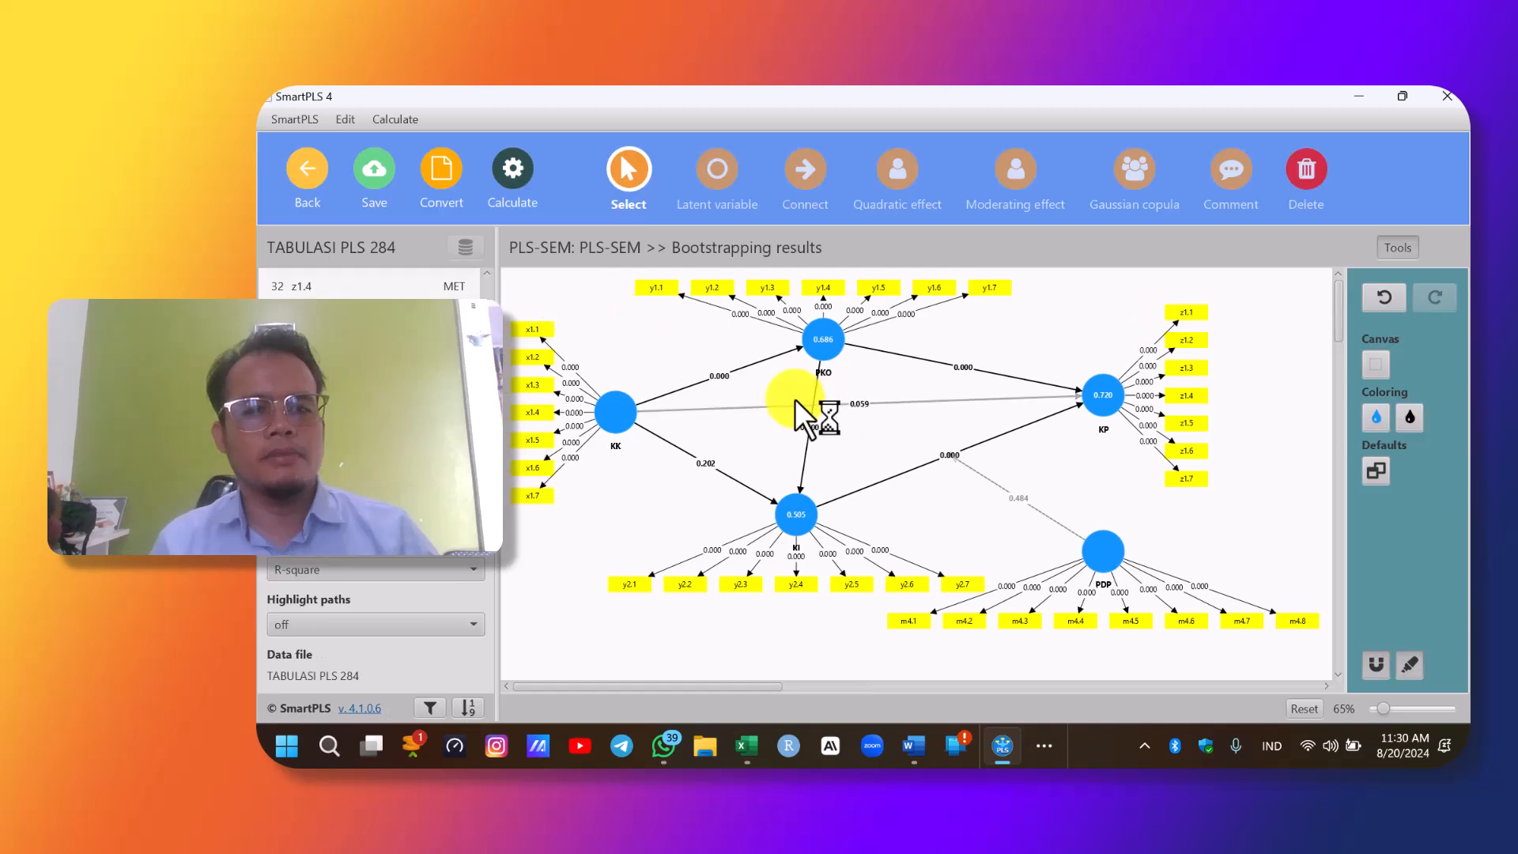
left_click(523, 177)
left_click(606, 219)
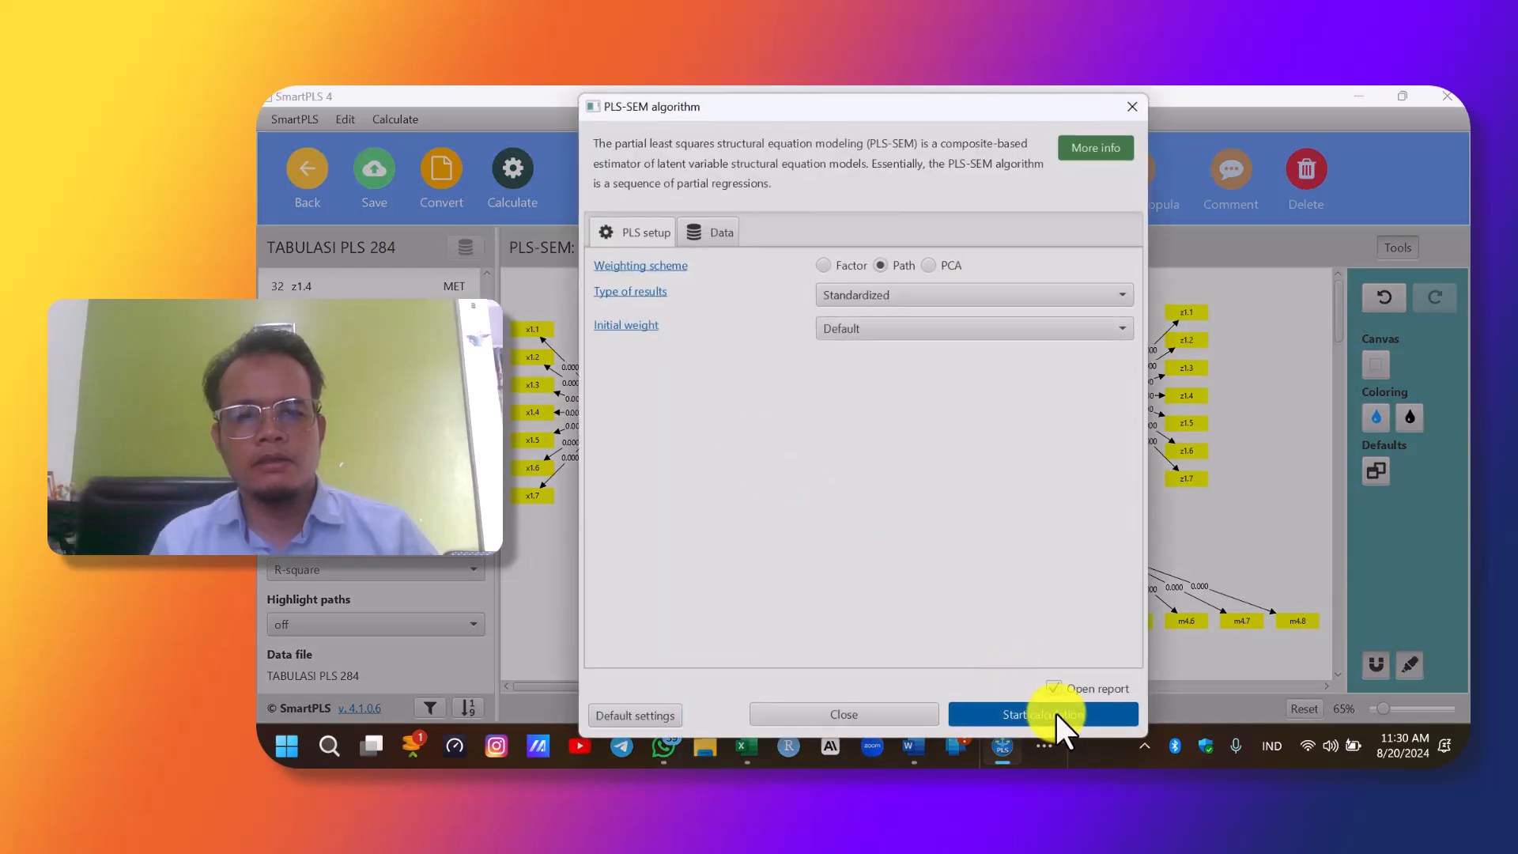
left_click(1055, 713)
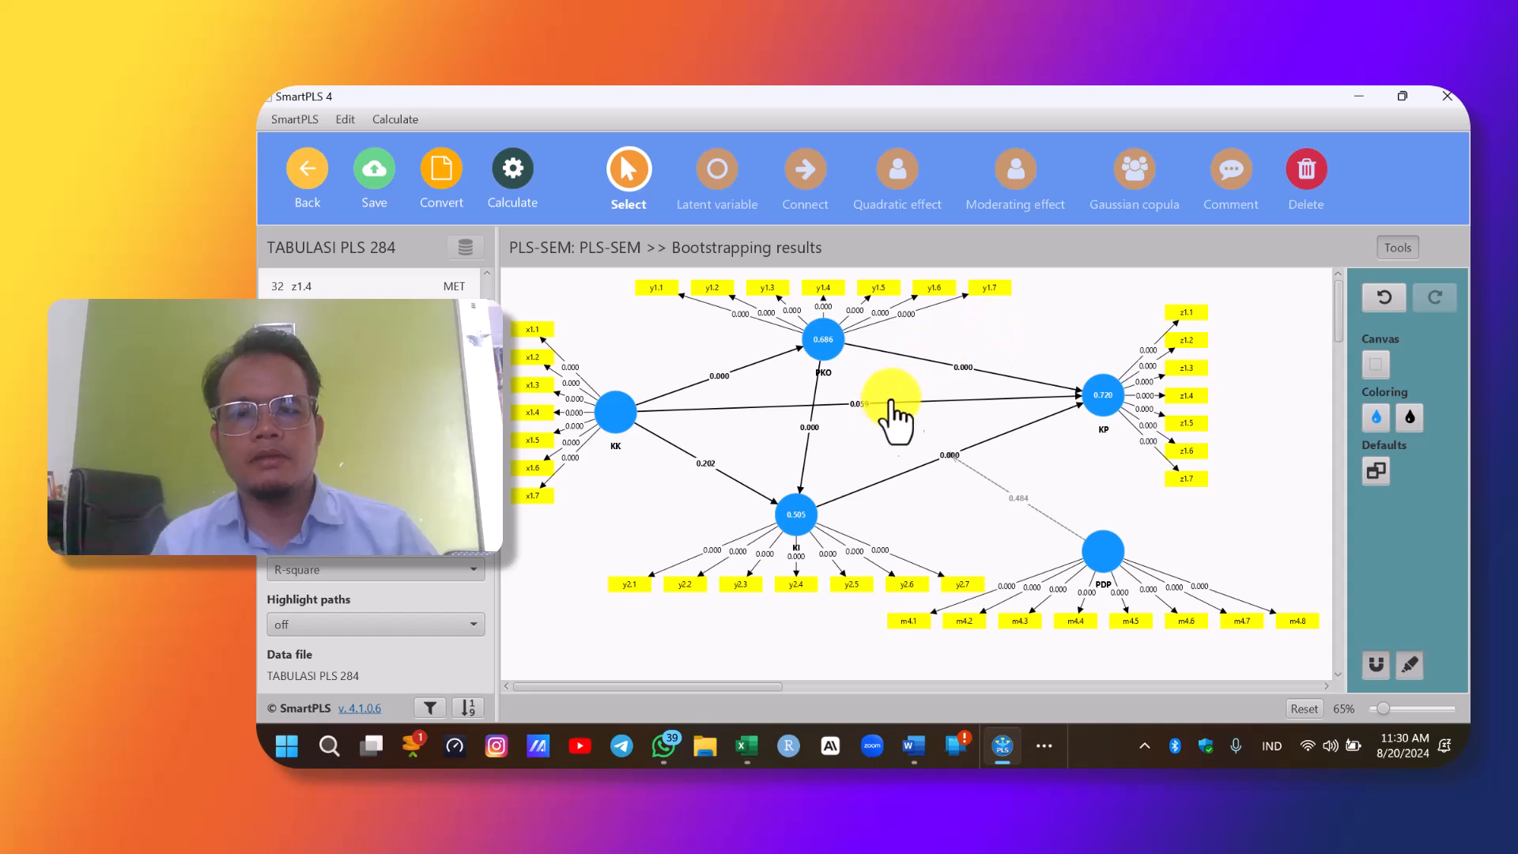
Export the PLS-SEM results graphic as a PNG image to an external file, with comments hidden.
right_click(933, 427)
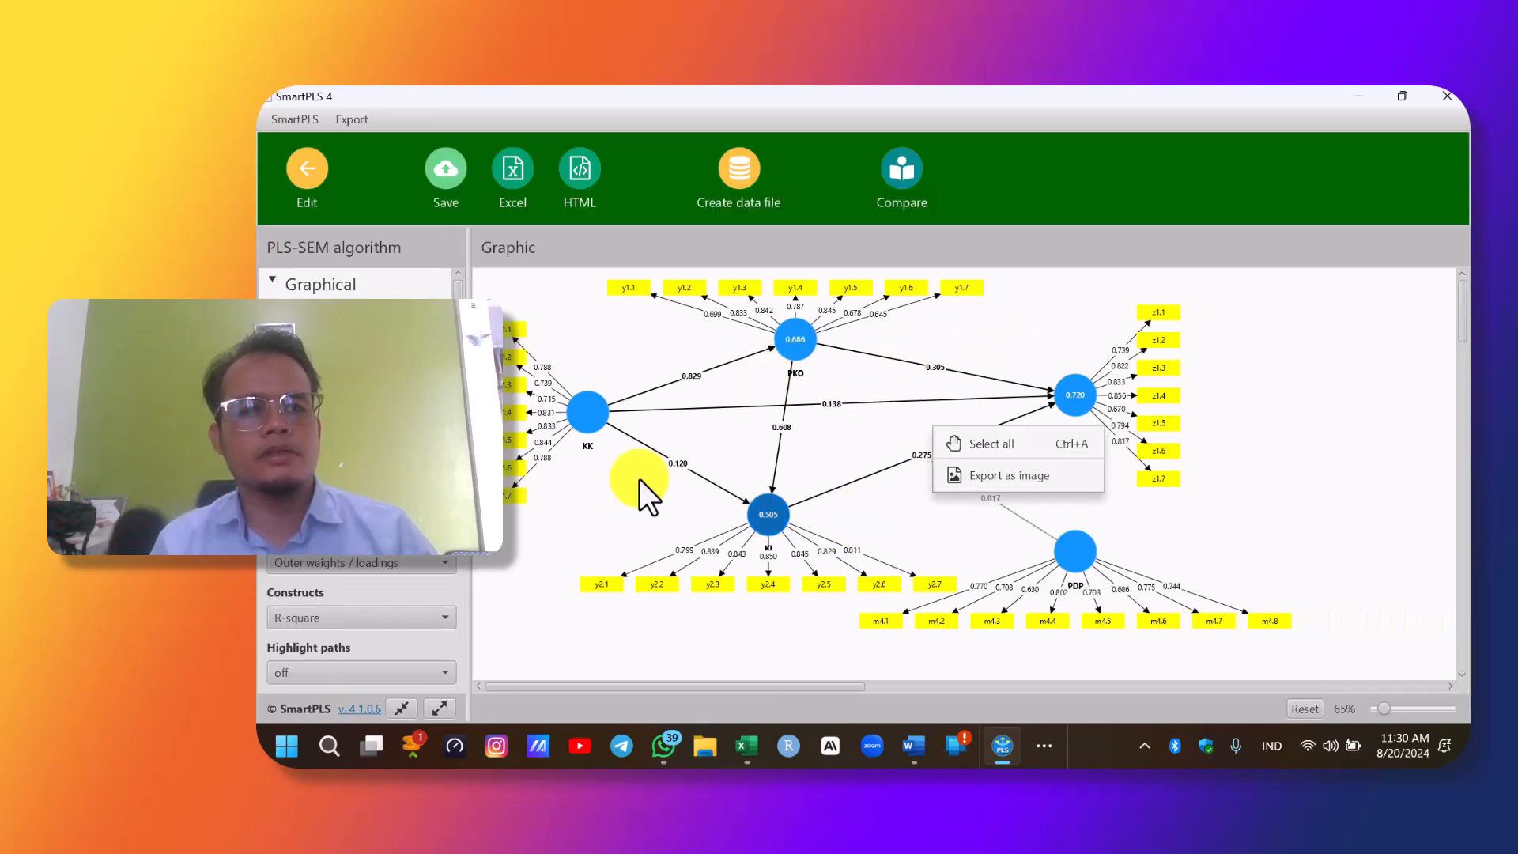
left_click(999, 473)
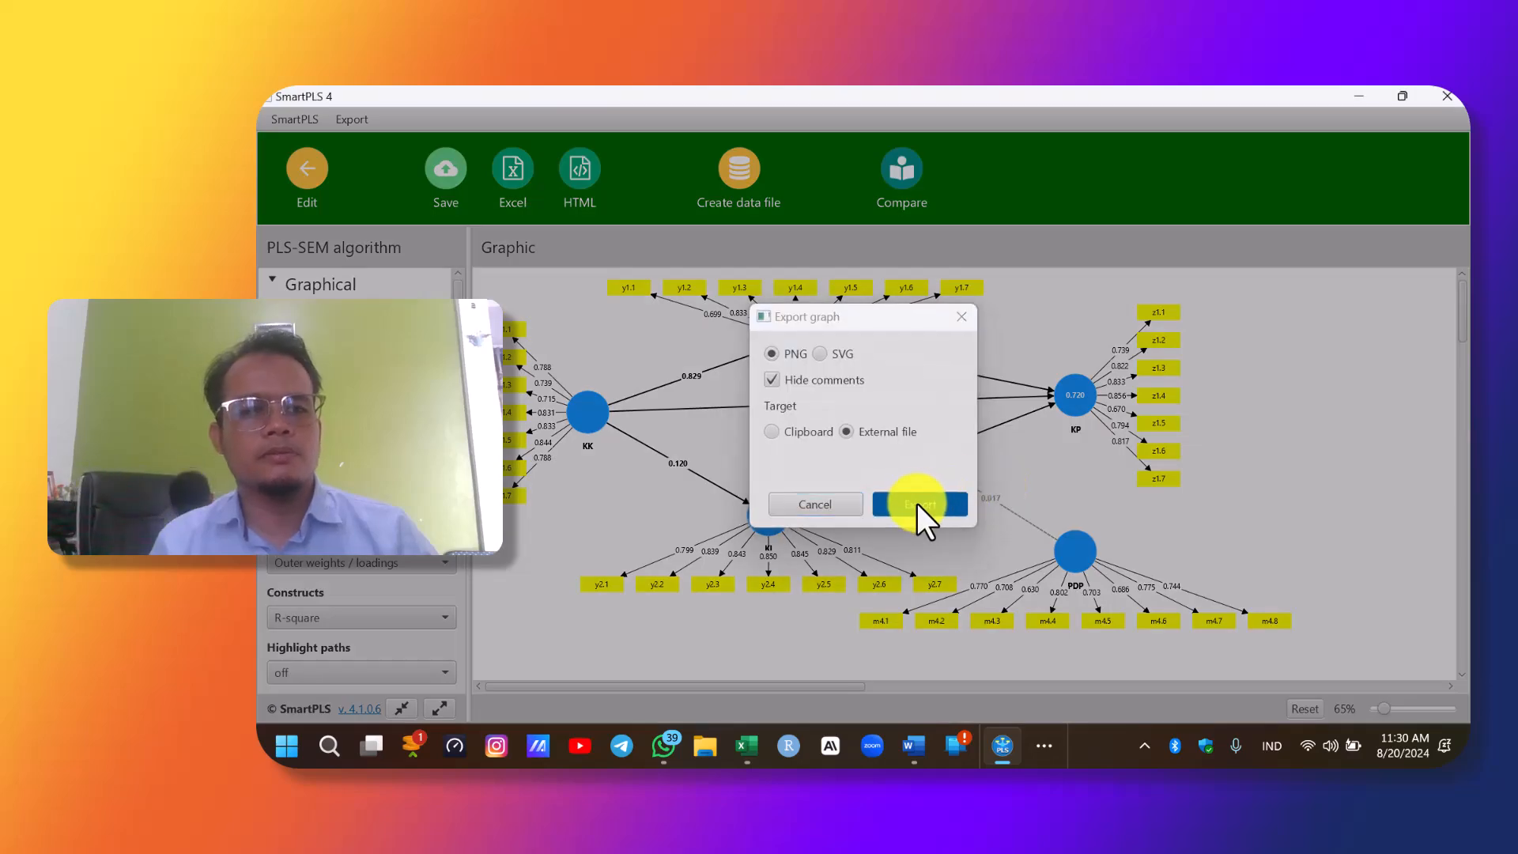
left_click(917, 504)
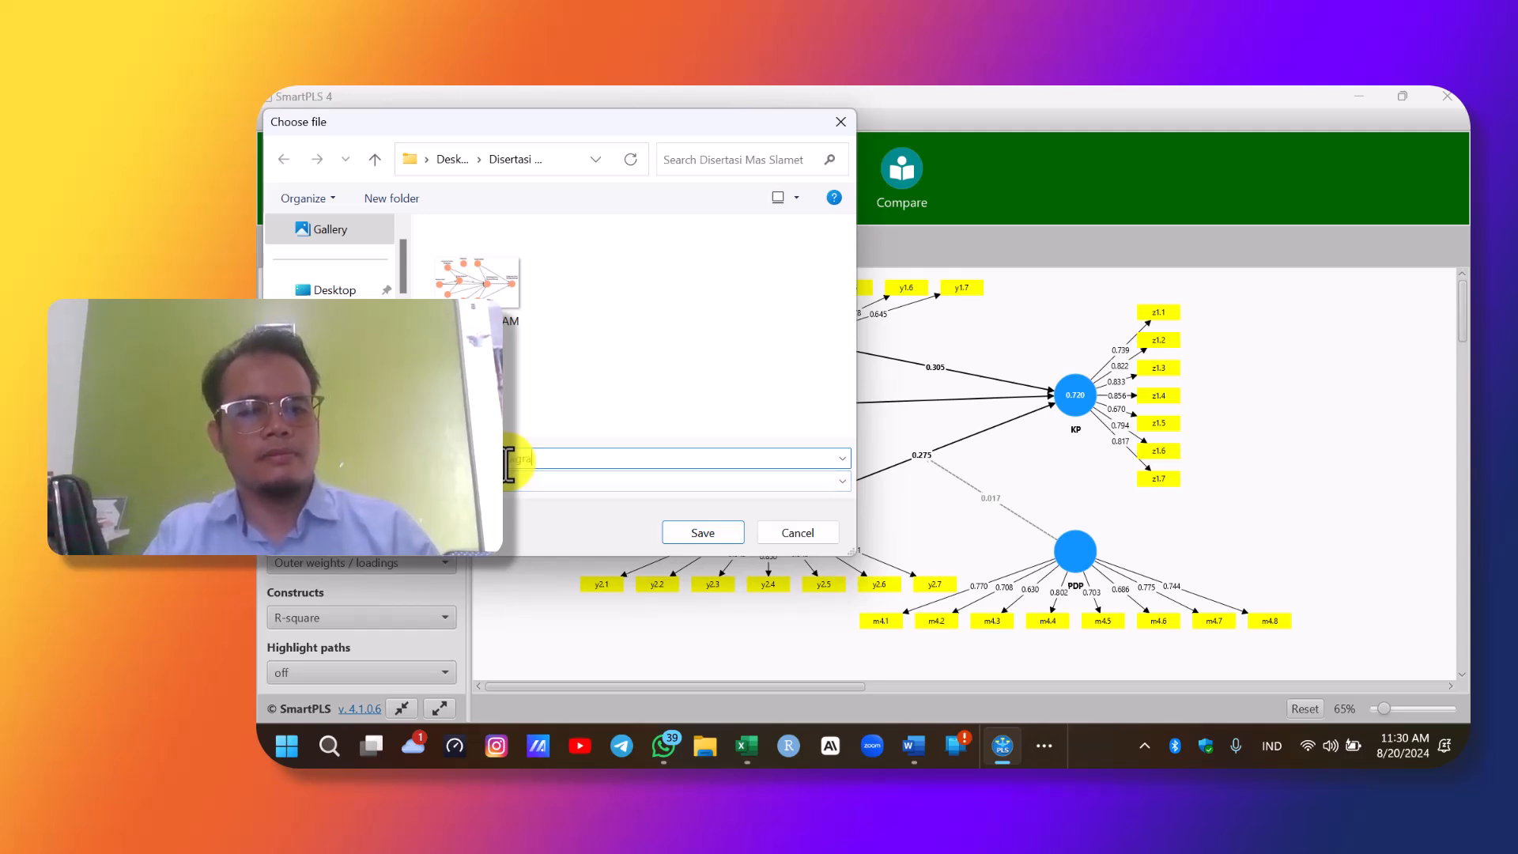
key("Return")
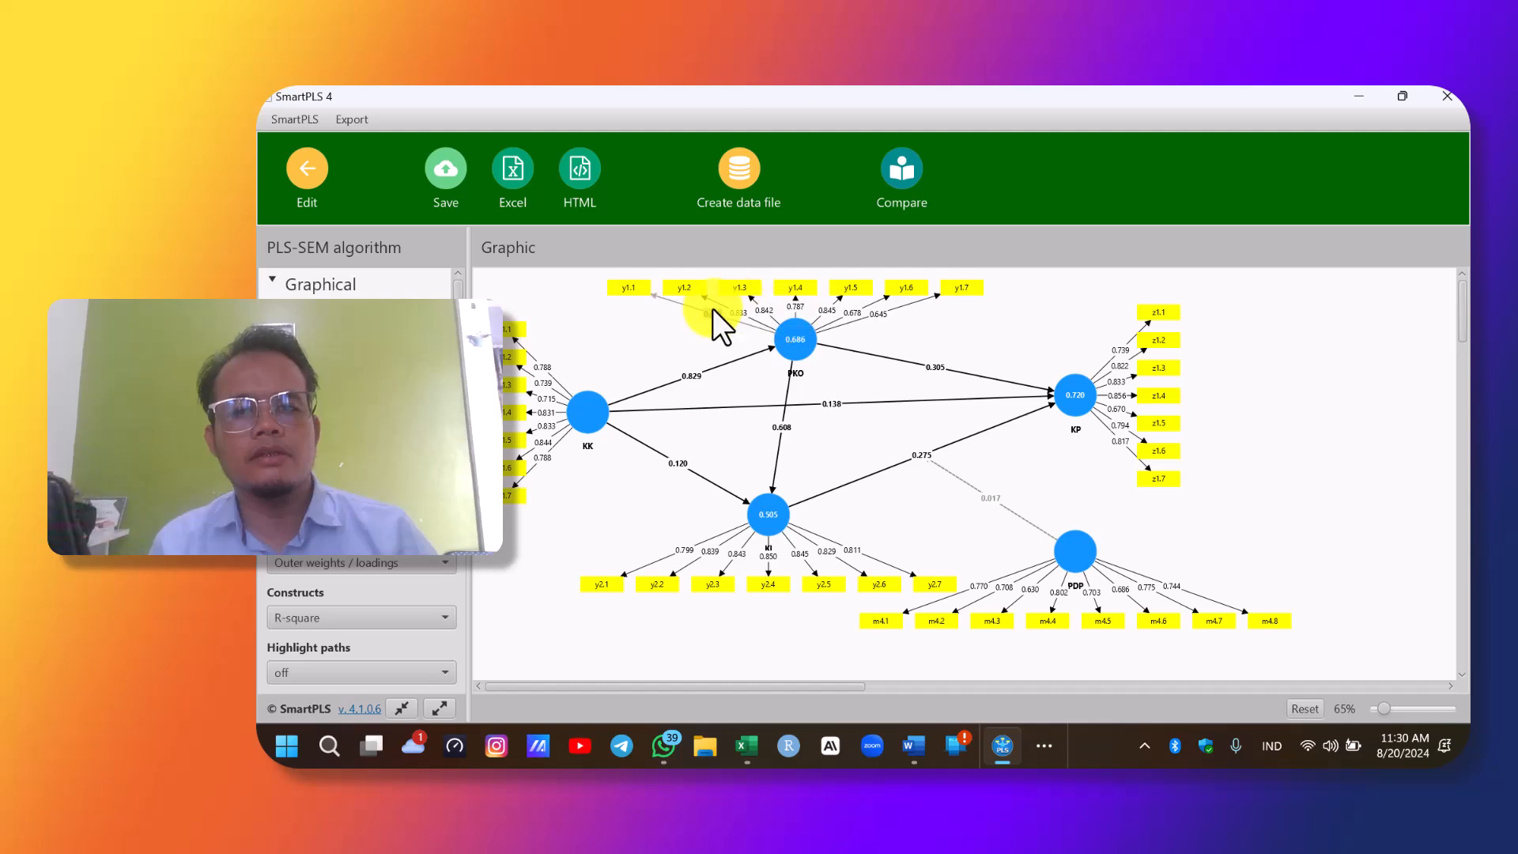
Save the report as PLS-SEM - PLS - 2024-08-20 in project PLS-EKSHN and close the results window.
scroll(871, 350, "up", 5)
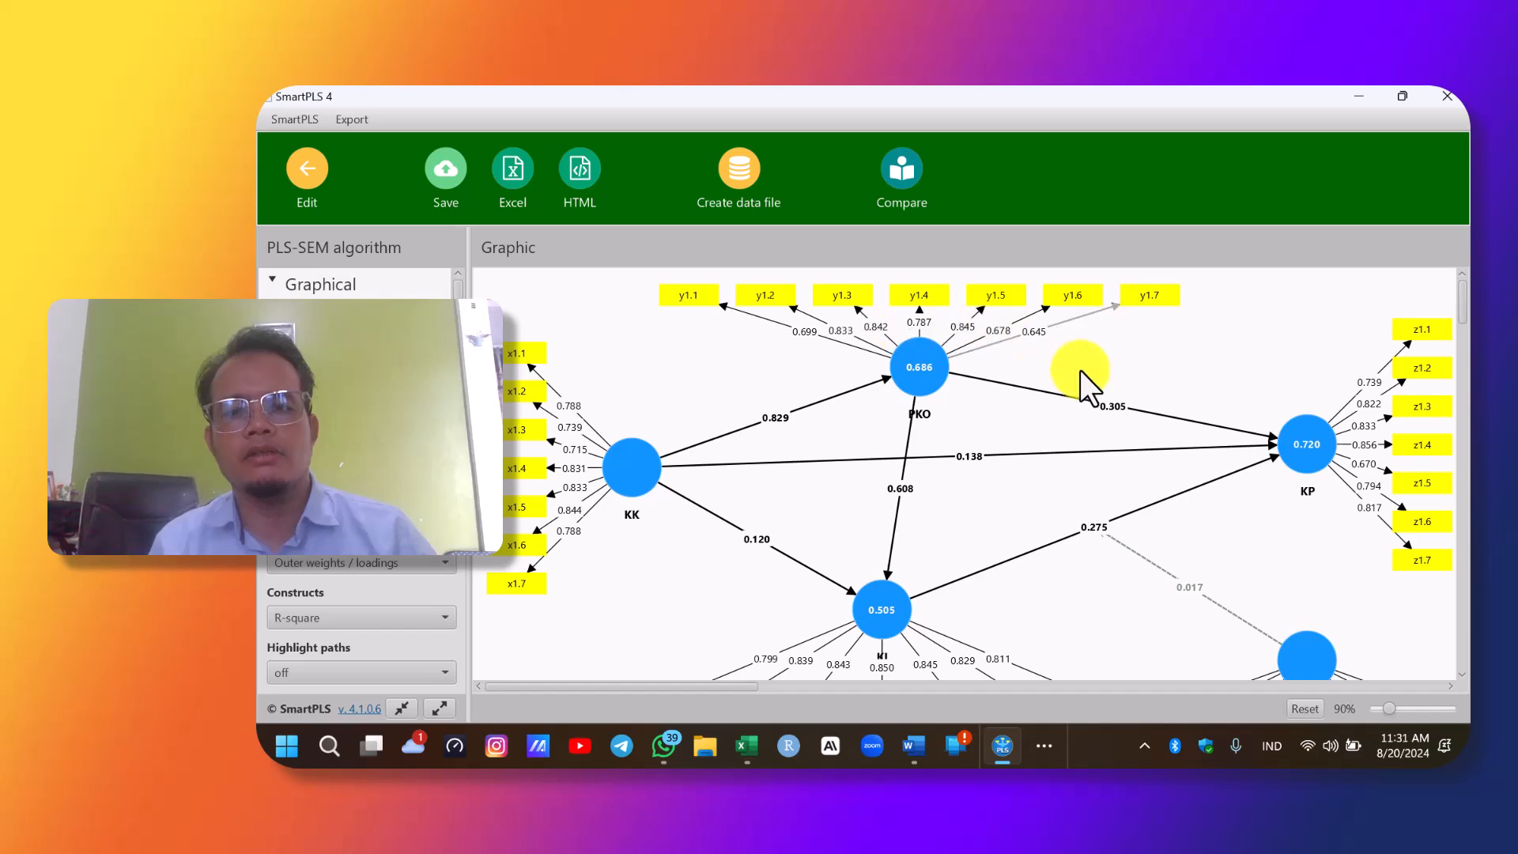
scroll(1119, 377, "down", 1)
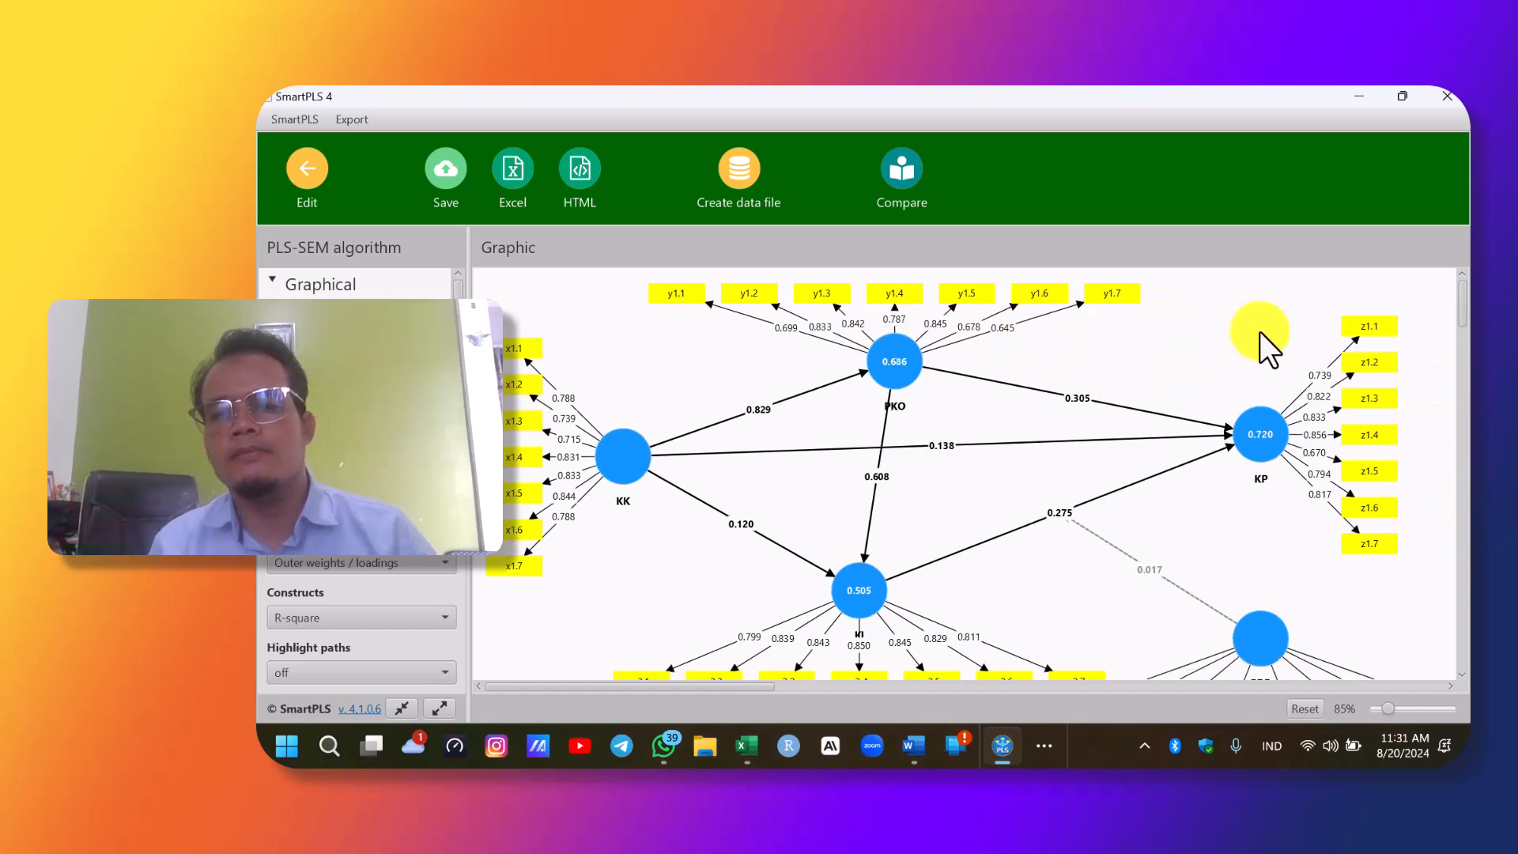
scroll(1107, 537, "down", 2)
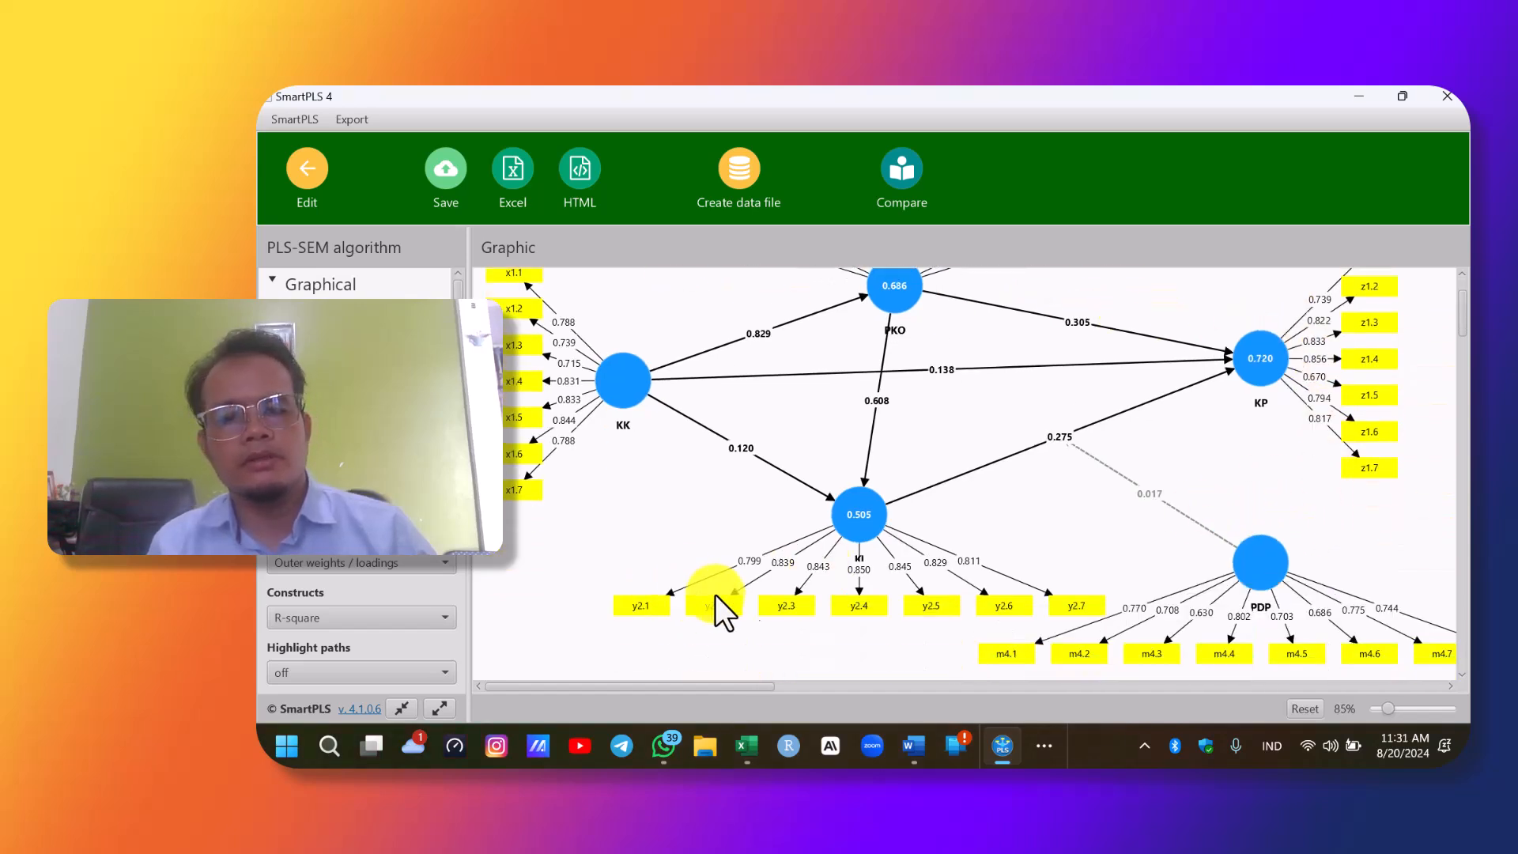
scroll(1091, 561, "down", 1)
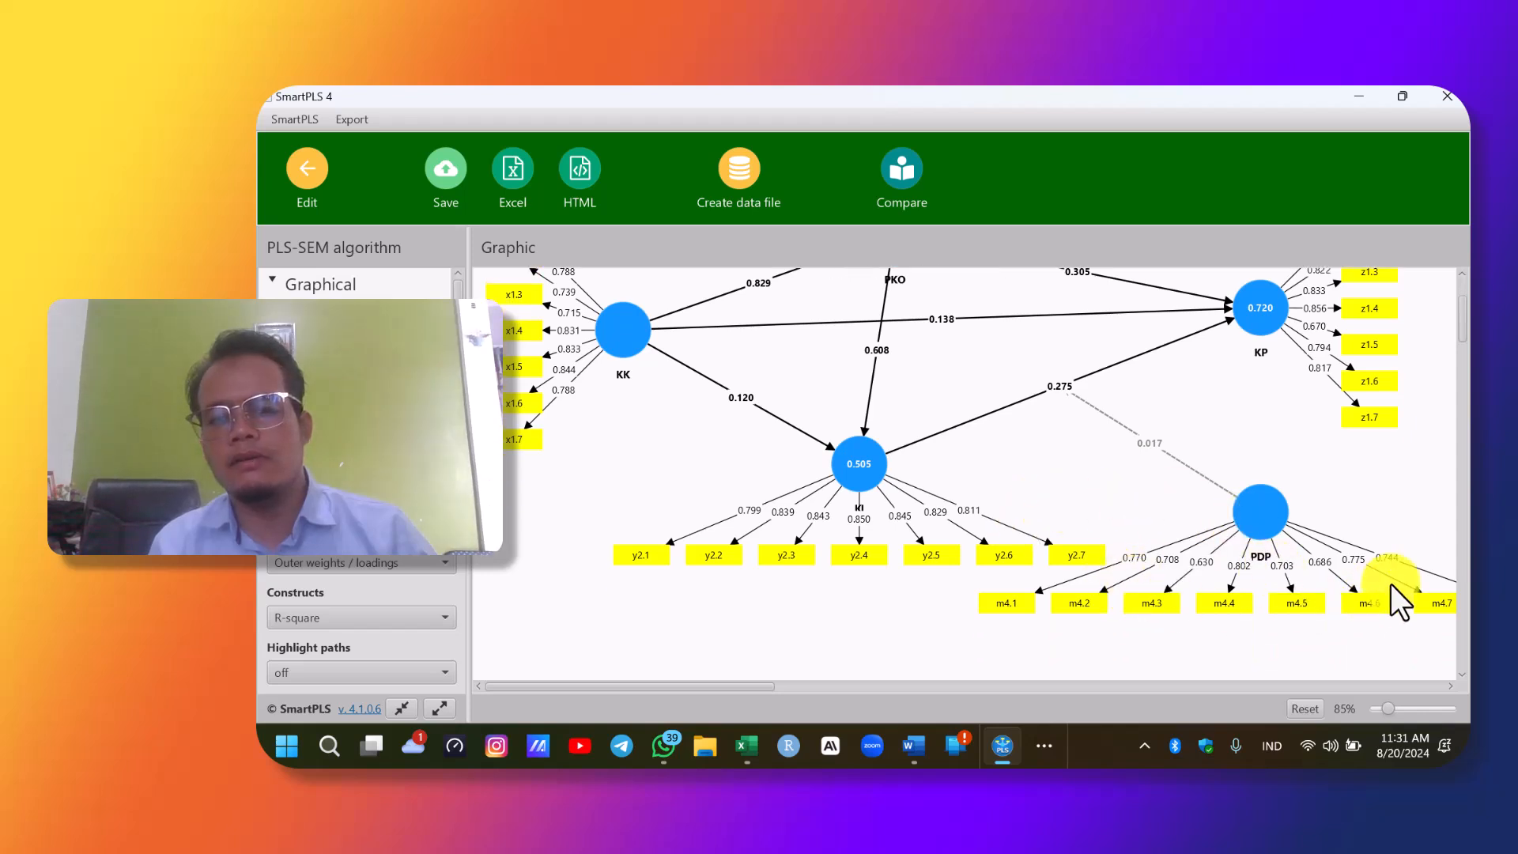
scroll(1156, 538, "down", 1)
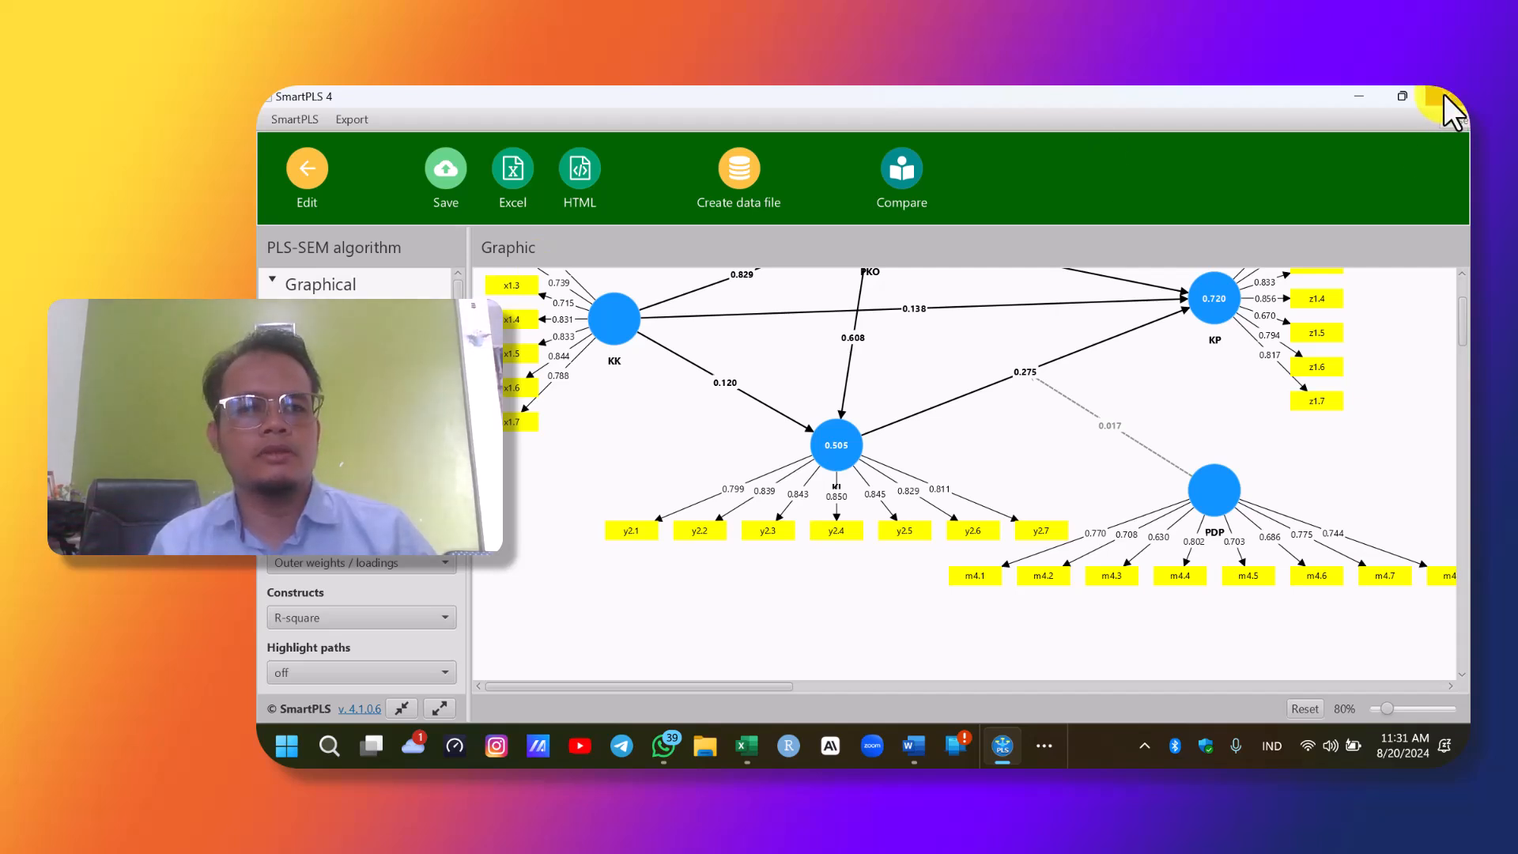
left_click(444, 177)
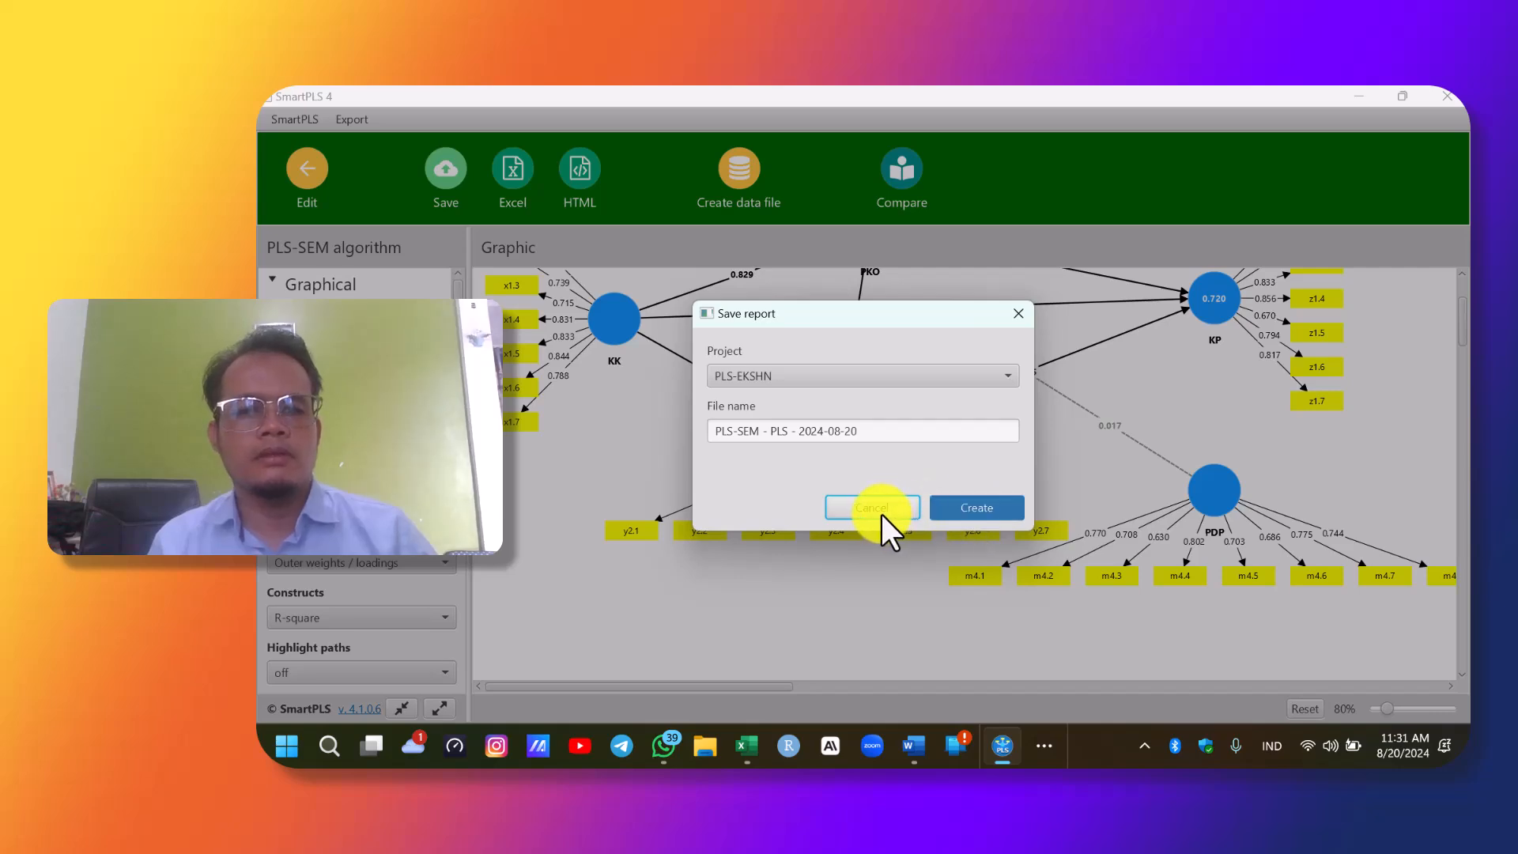
left_click(949, 506)
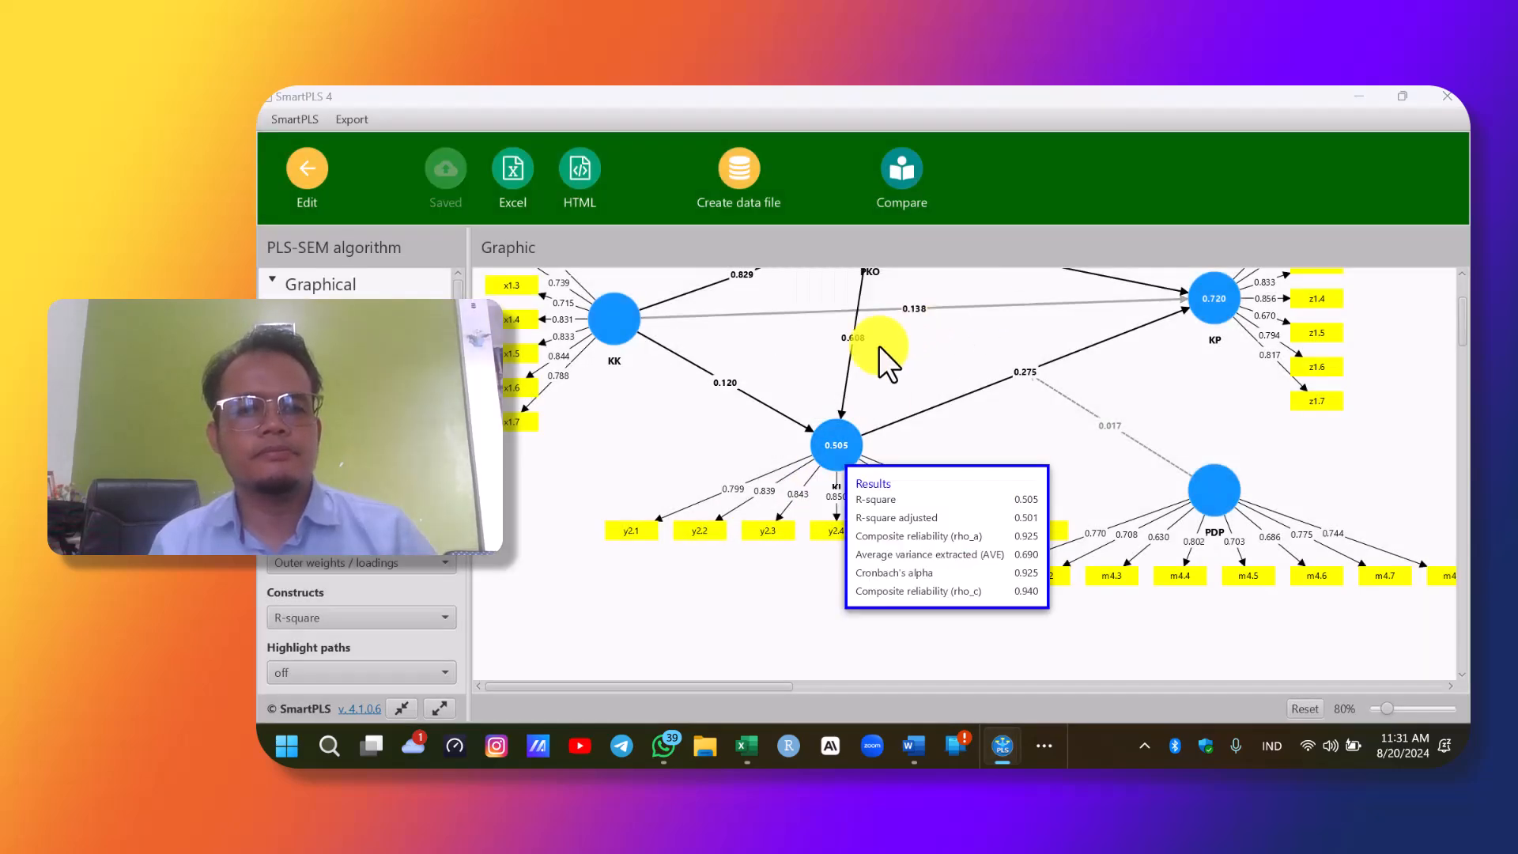
left_click(1451, 96)
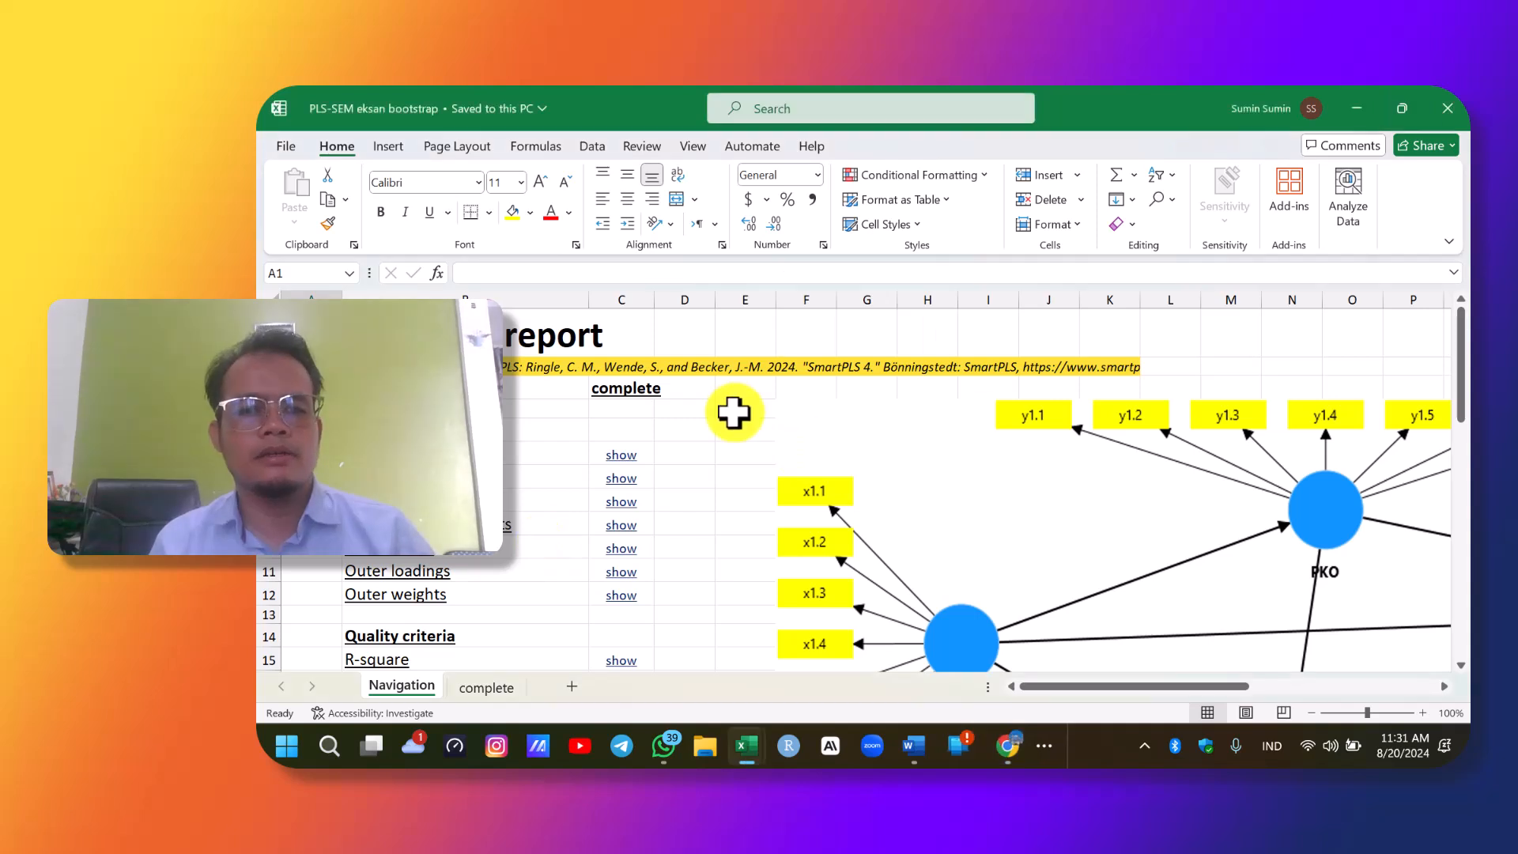
In the bootstrapping workbook, follow the Navigation sheet link to the path coefficients and narrow column B to bring the value columns into view.
scroll(549, 597, "down", 1)
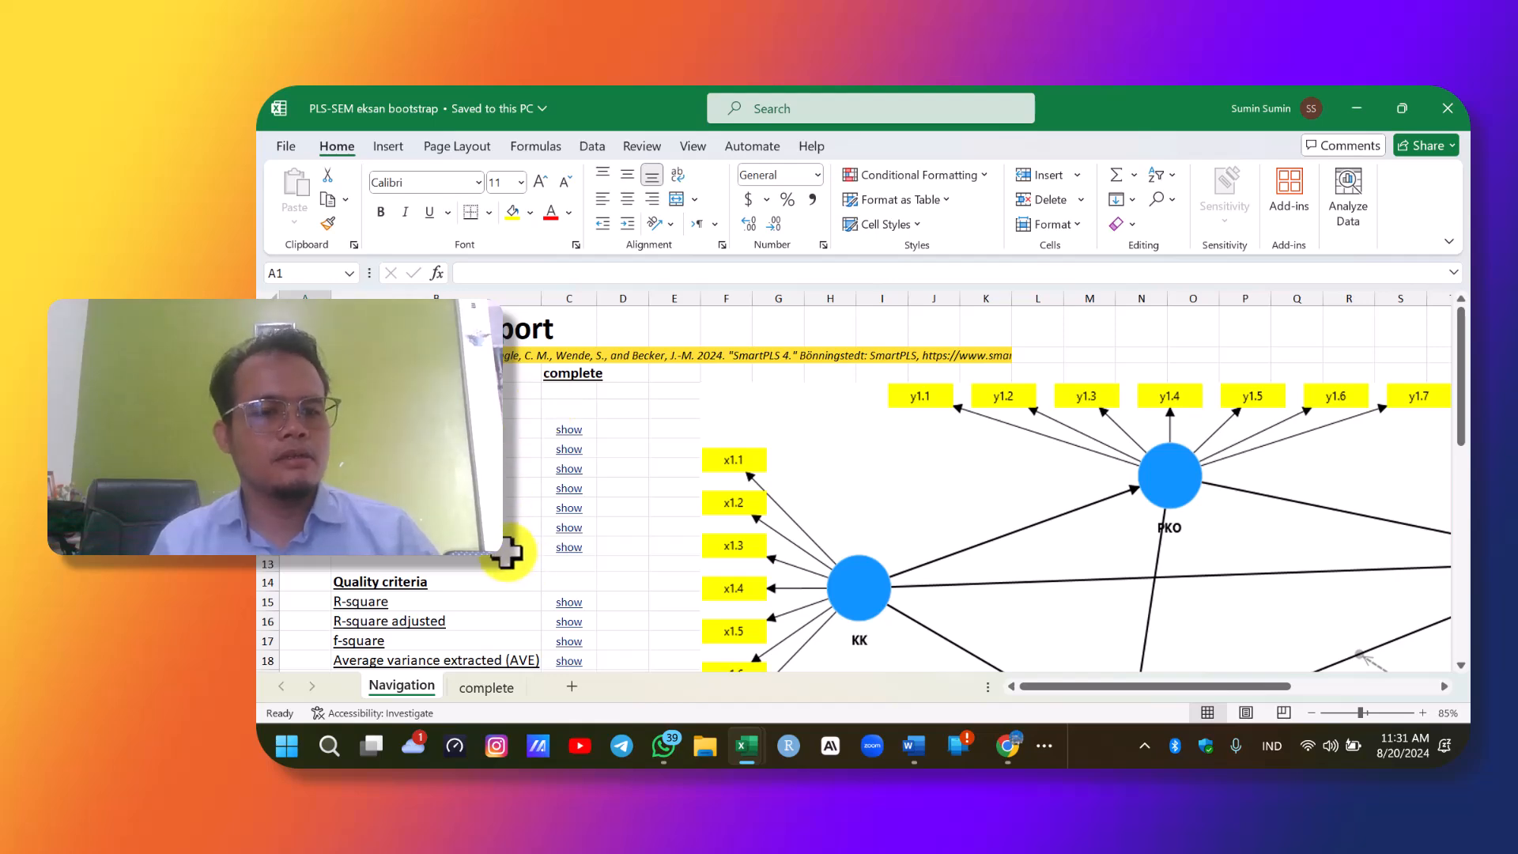
scroll(506, 553, "down", 2)
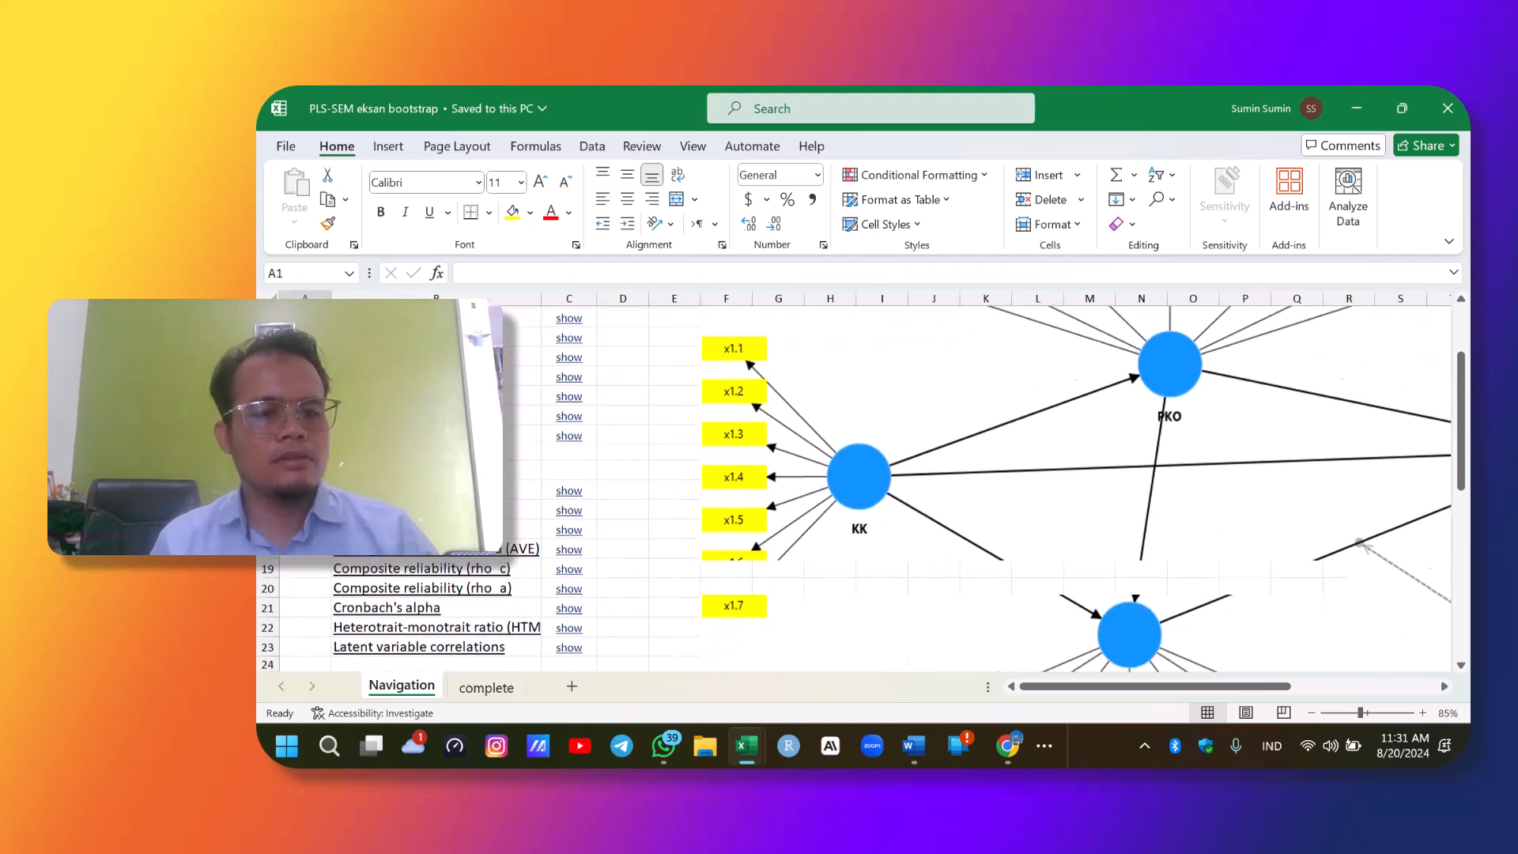
scroll(861, 490, "down", 1)
scroll(861, 490, "up", 2)
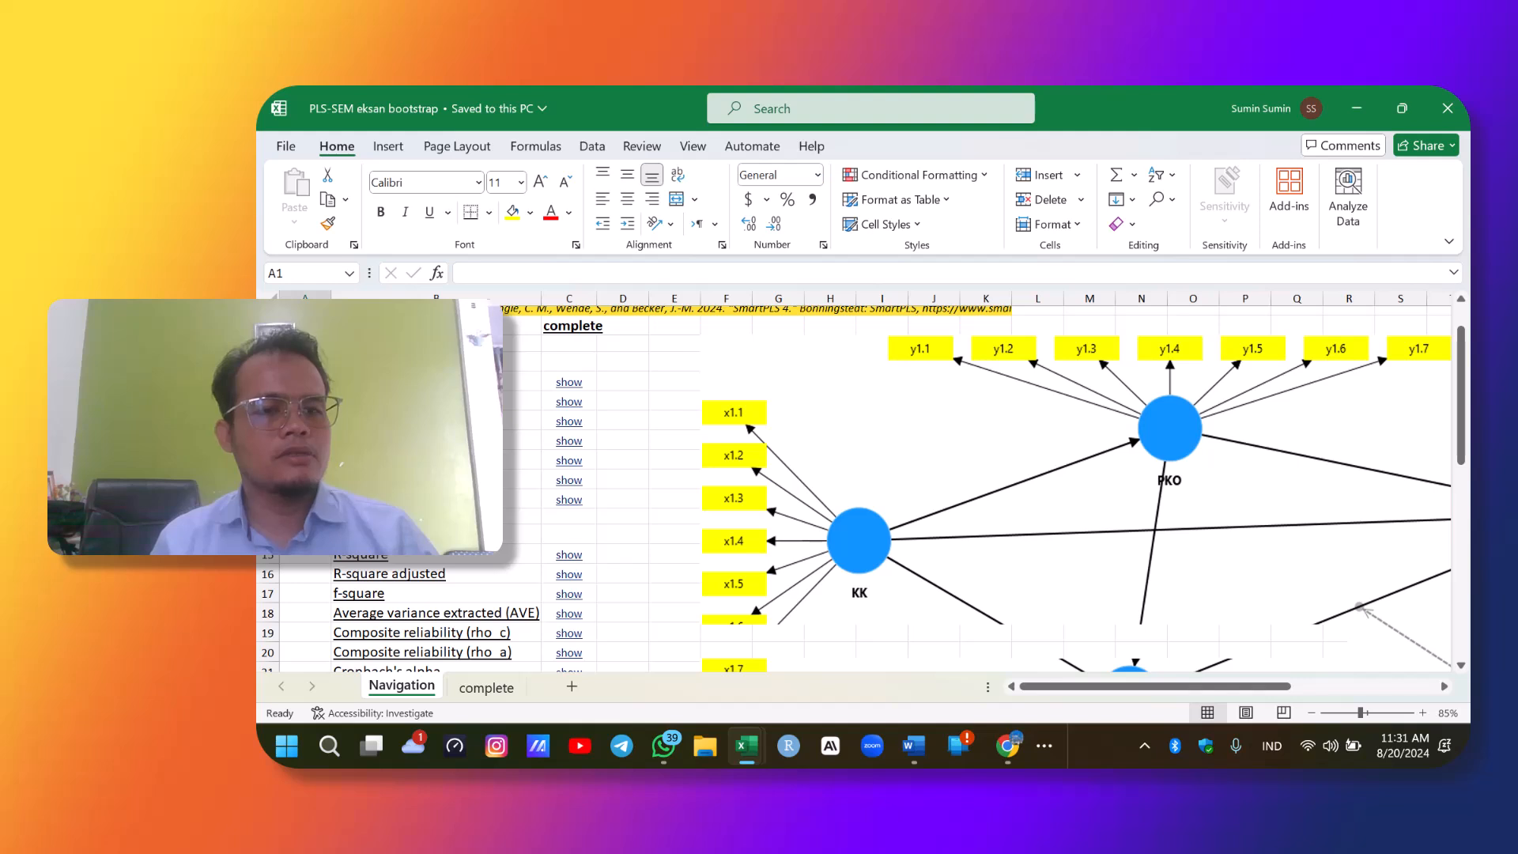
scroll(861, 490, "up", 1)
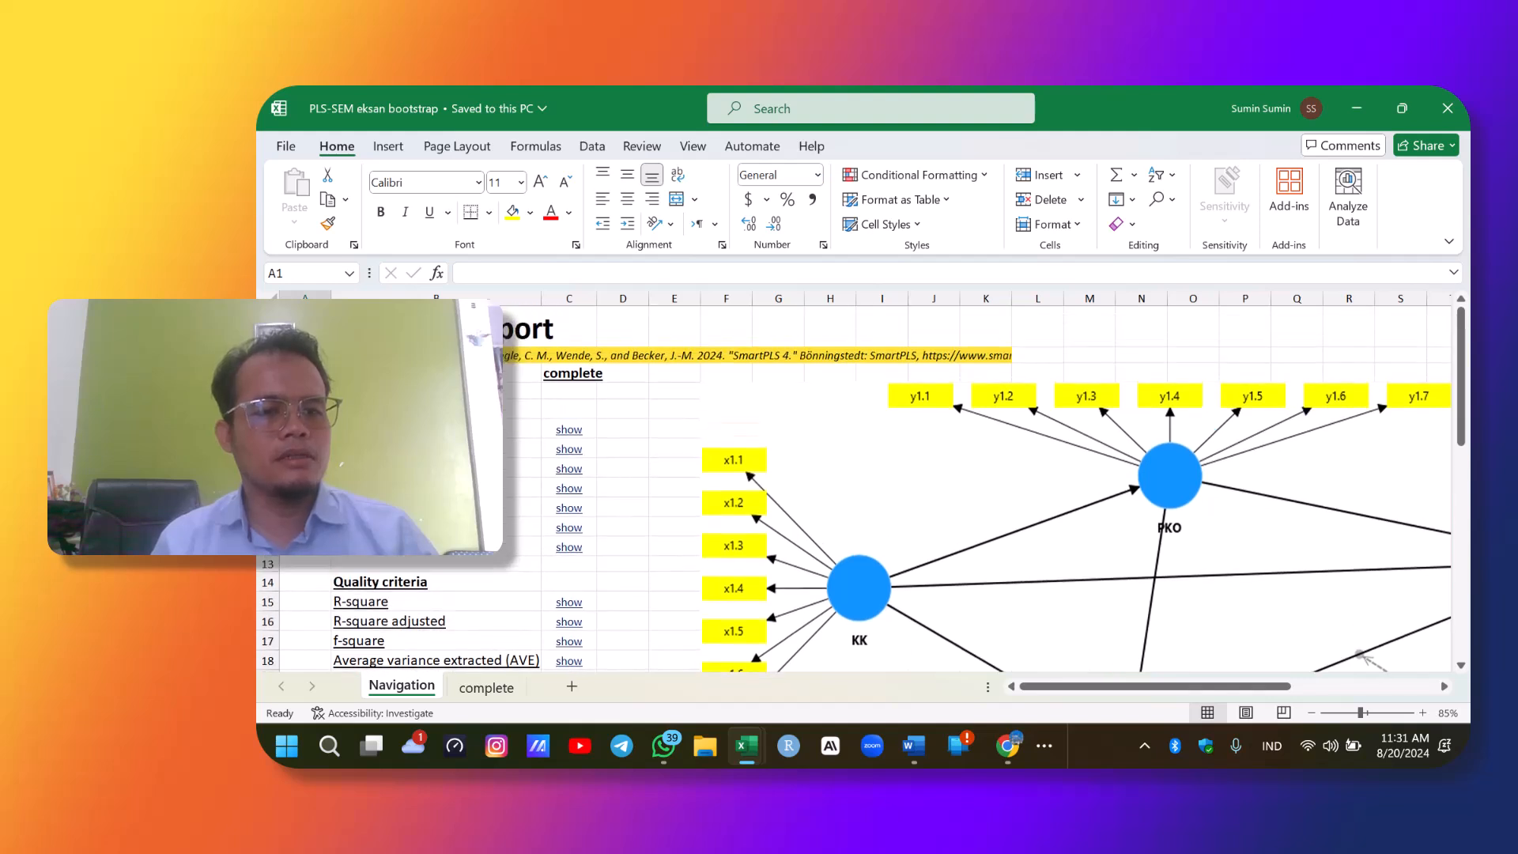
left_click(566, 432)
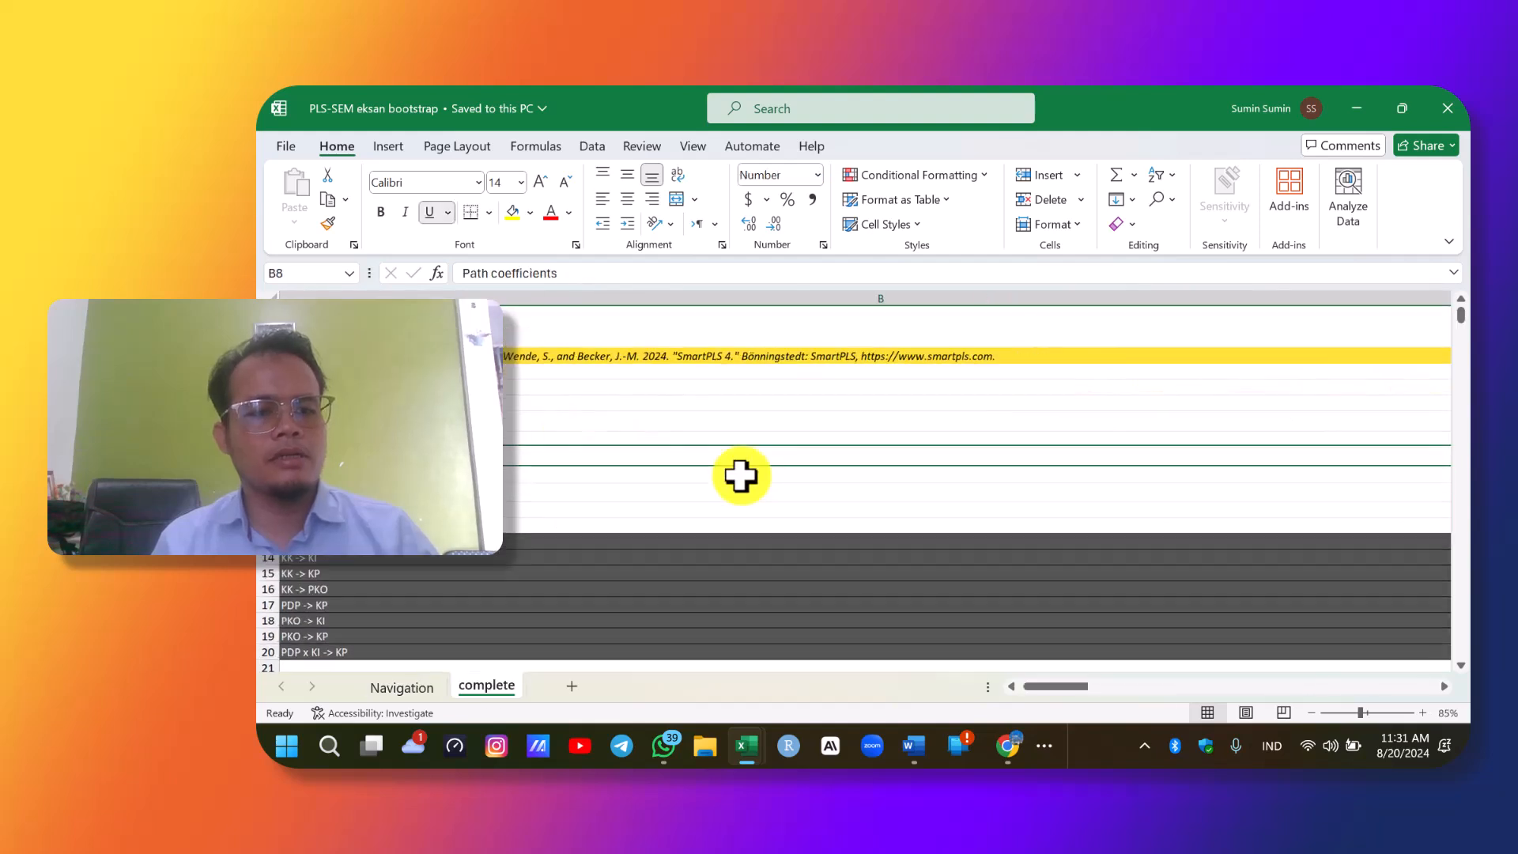
scroll(741, 476, "down", 1)
left_click(1234, 528)
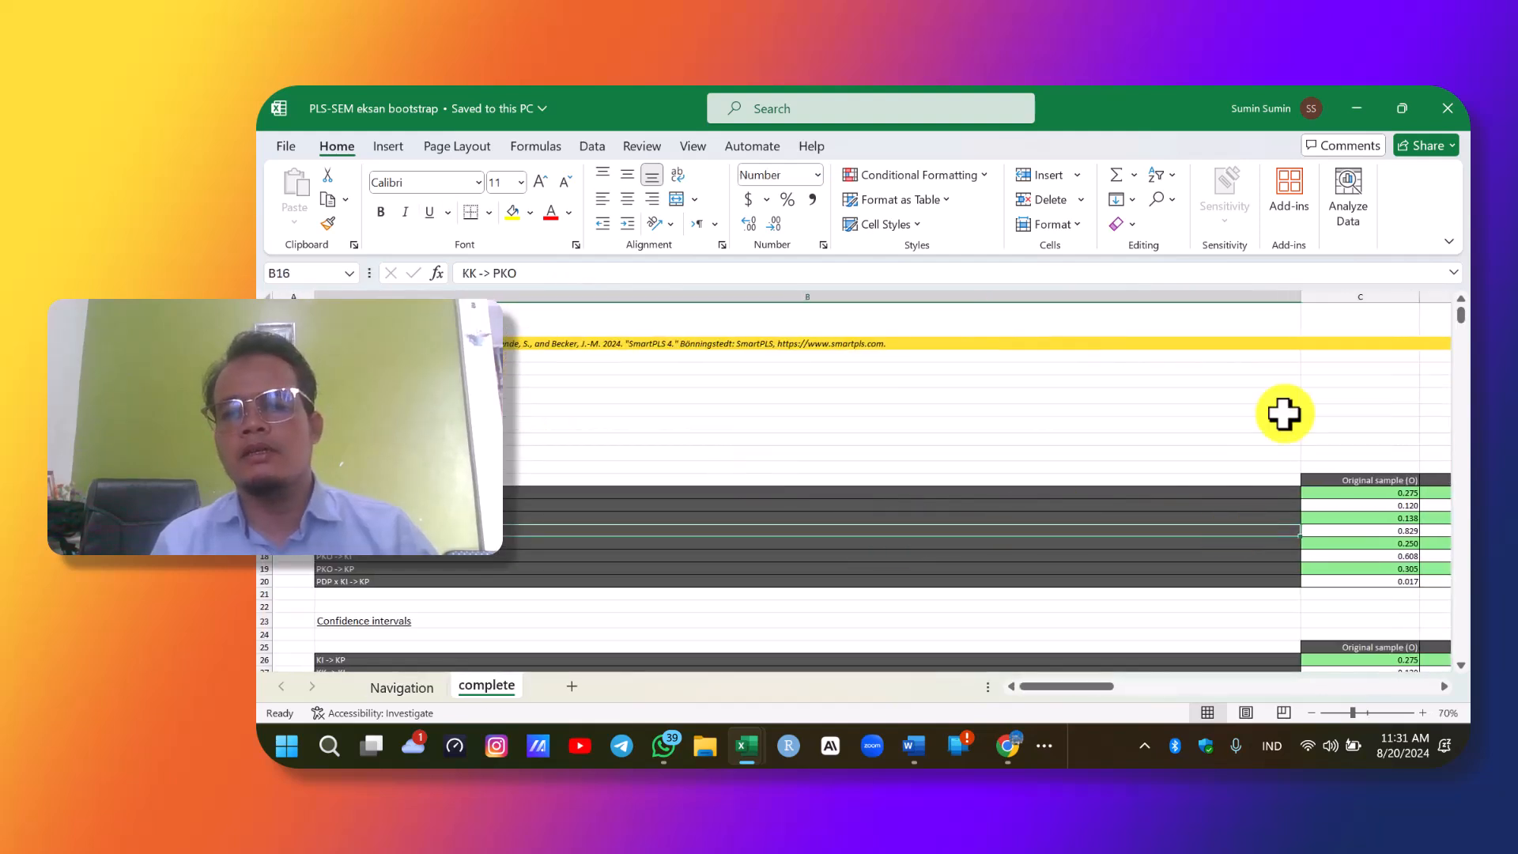
left_click_drag(1295, 297, 759, 360)
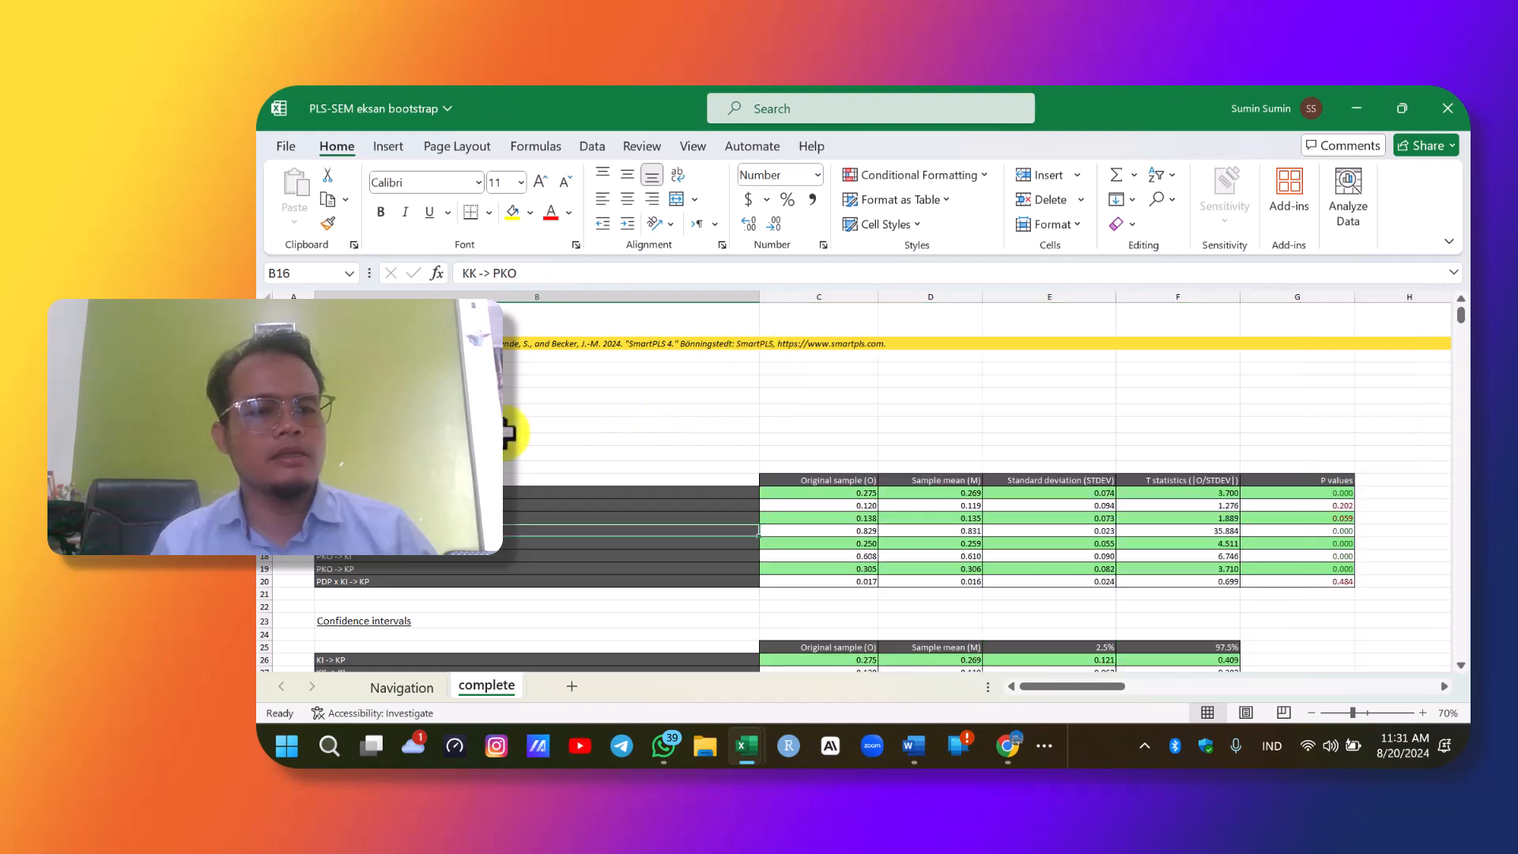
left_click_drag(554, 394, 1369, 593)
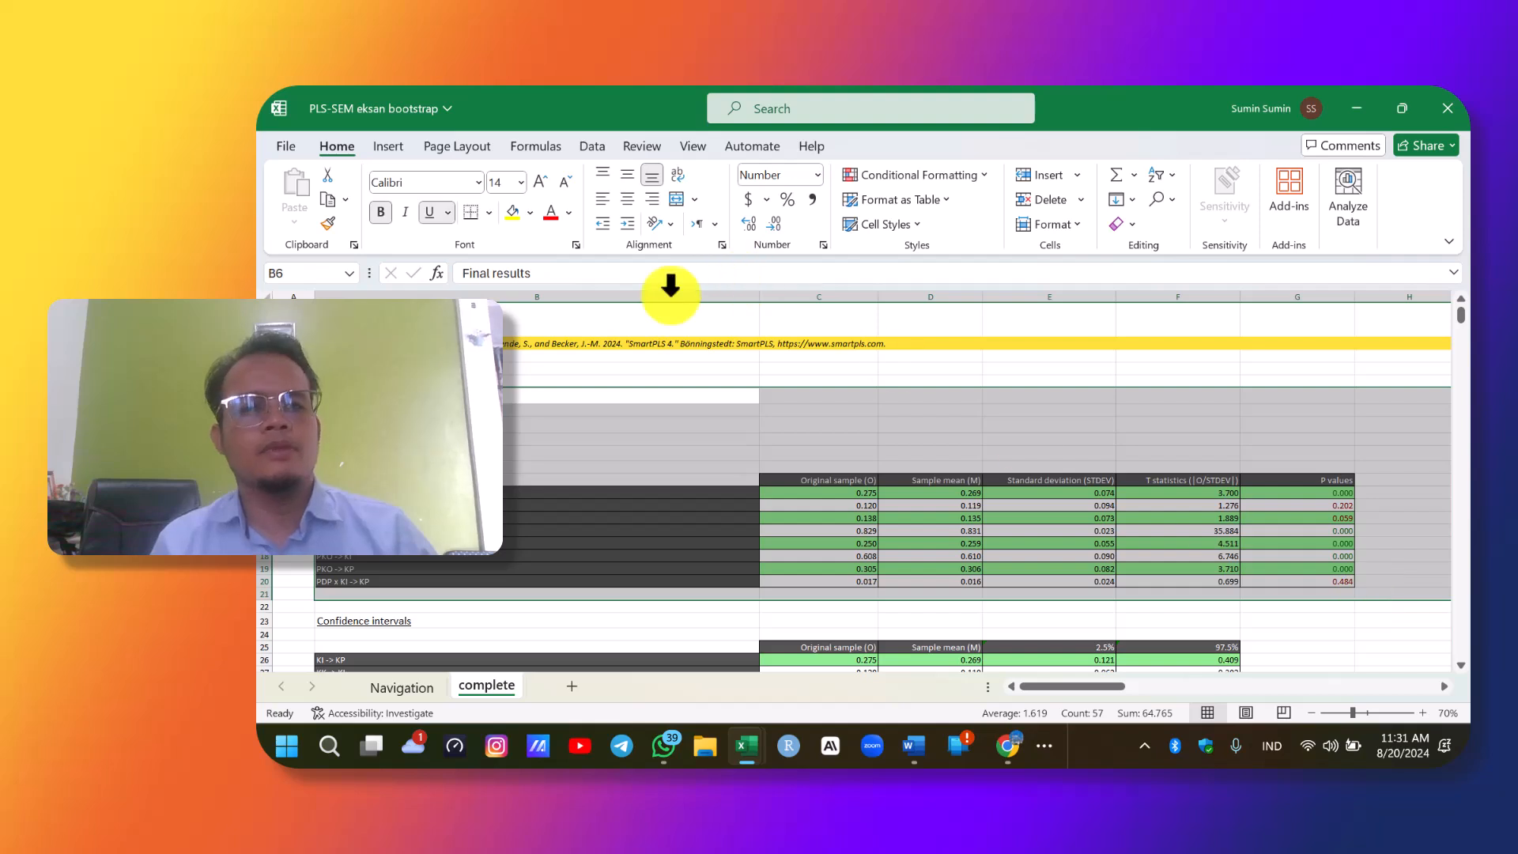
left_click(490, 215)
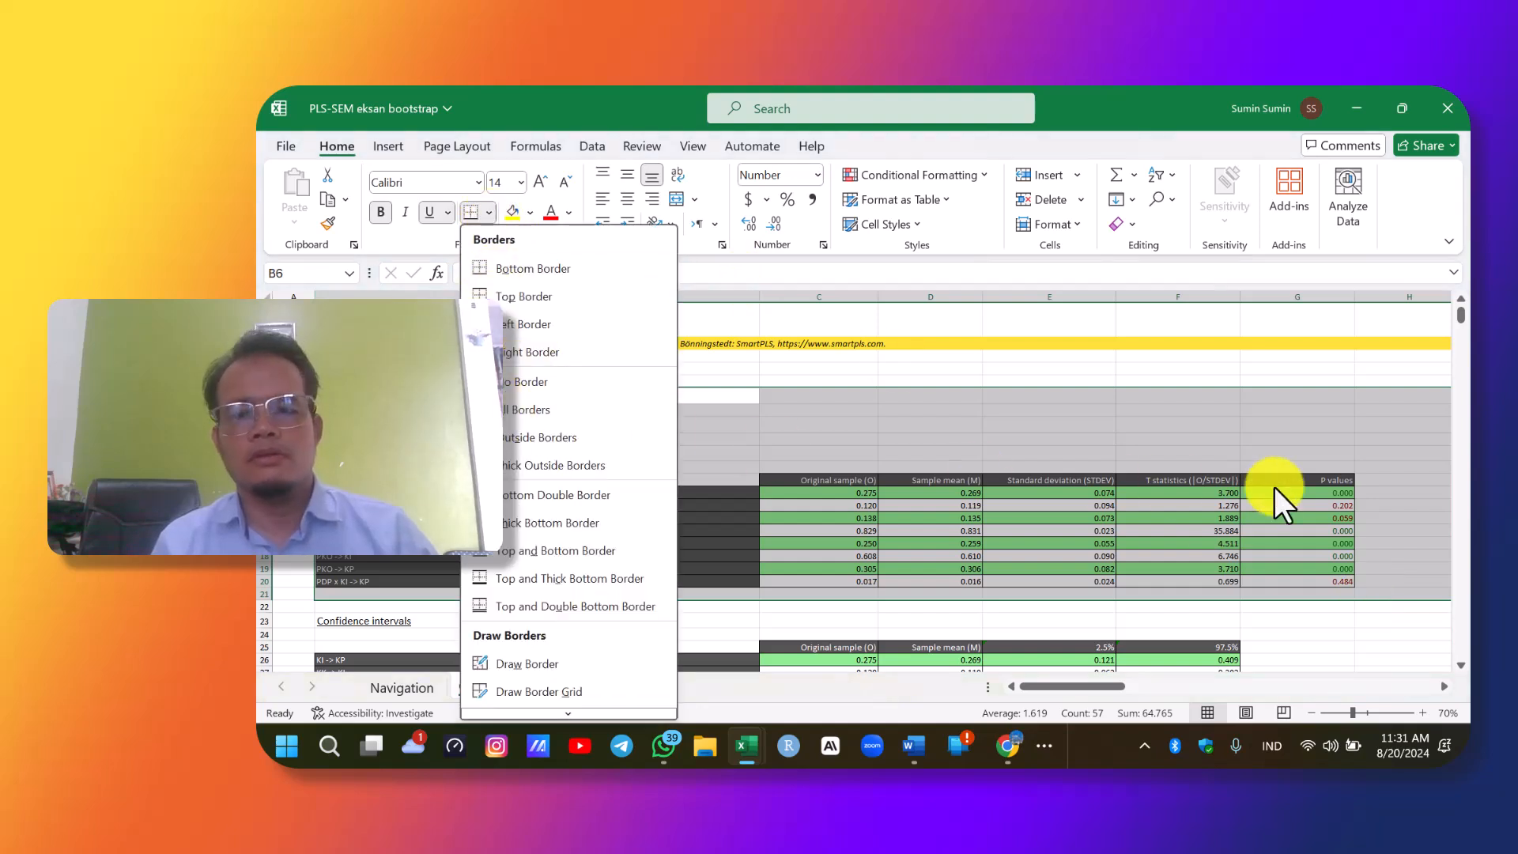
left_click(1084, 481)
left_click(1084, 480)
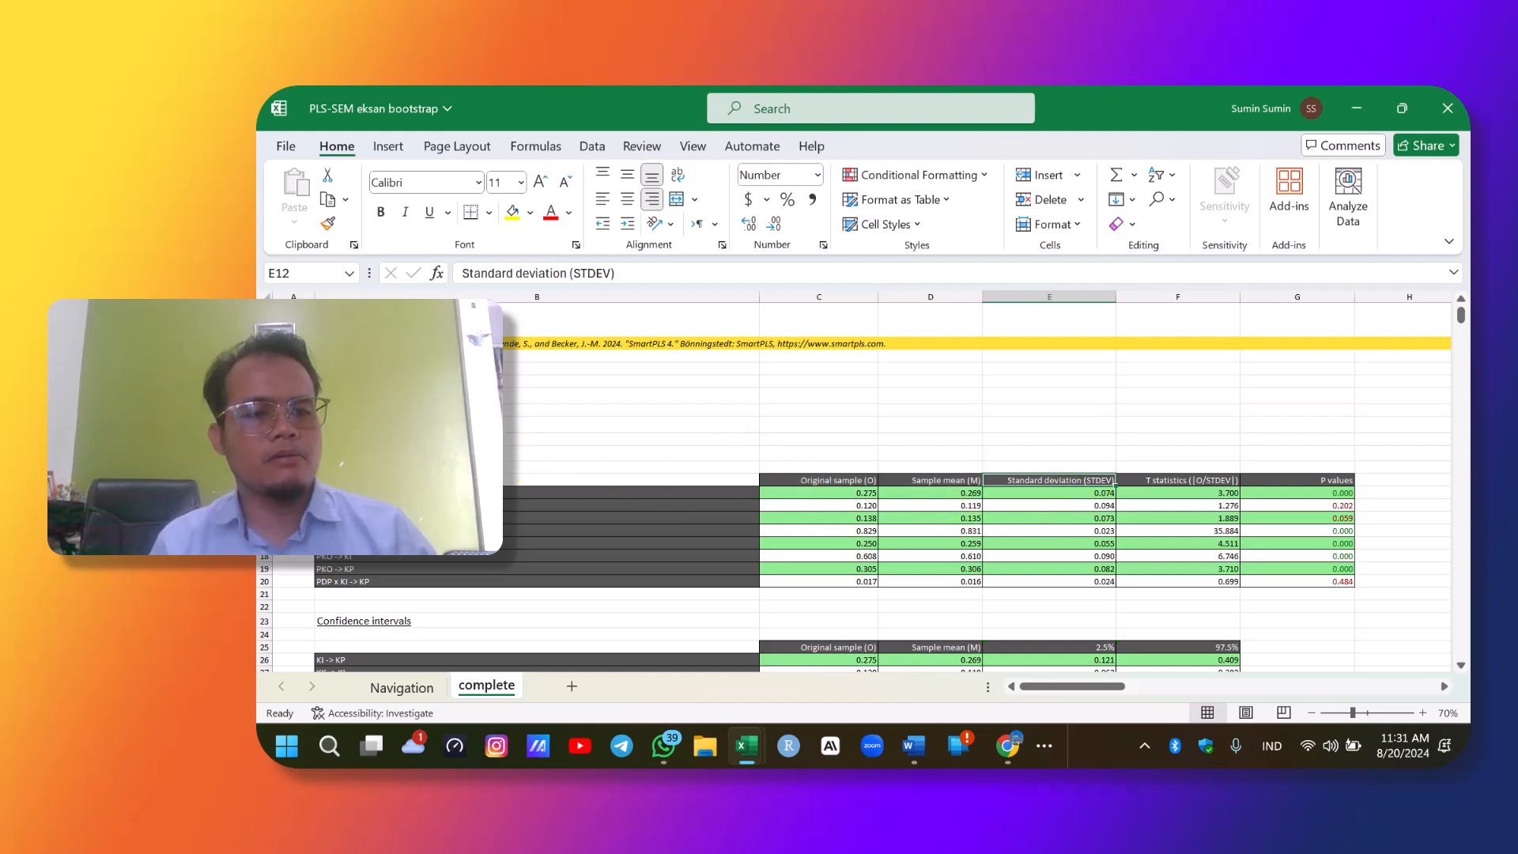
Examine the path coefficients' mean, STDEV, T values and p values along with the confidence intervals.
scroll(526, 450, "down", 1)
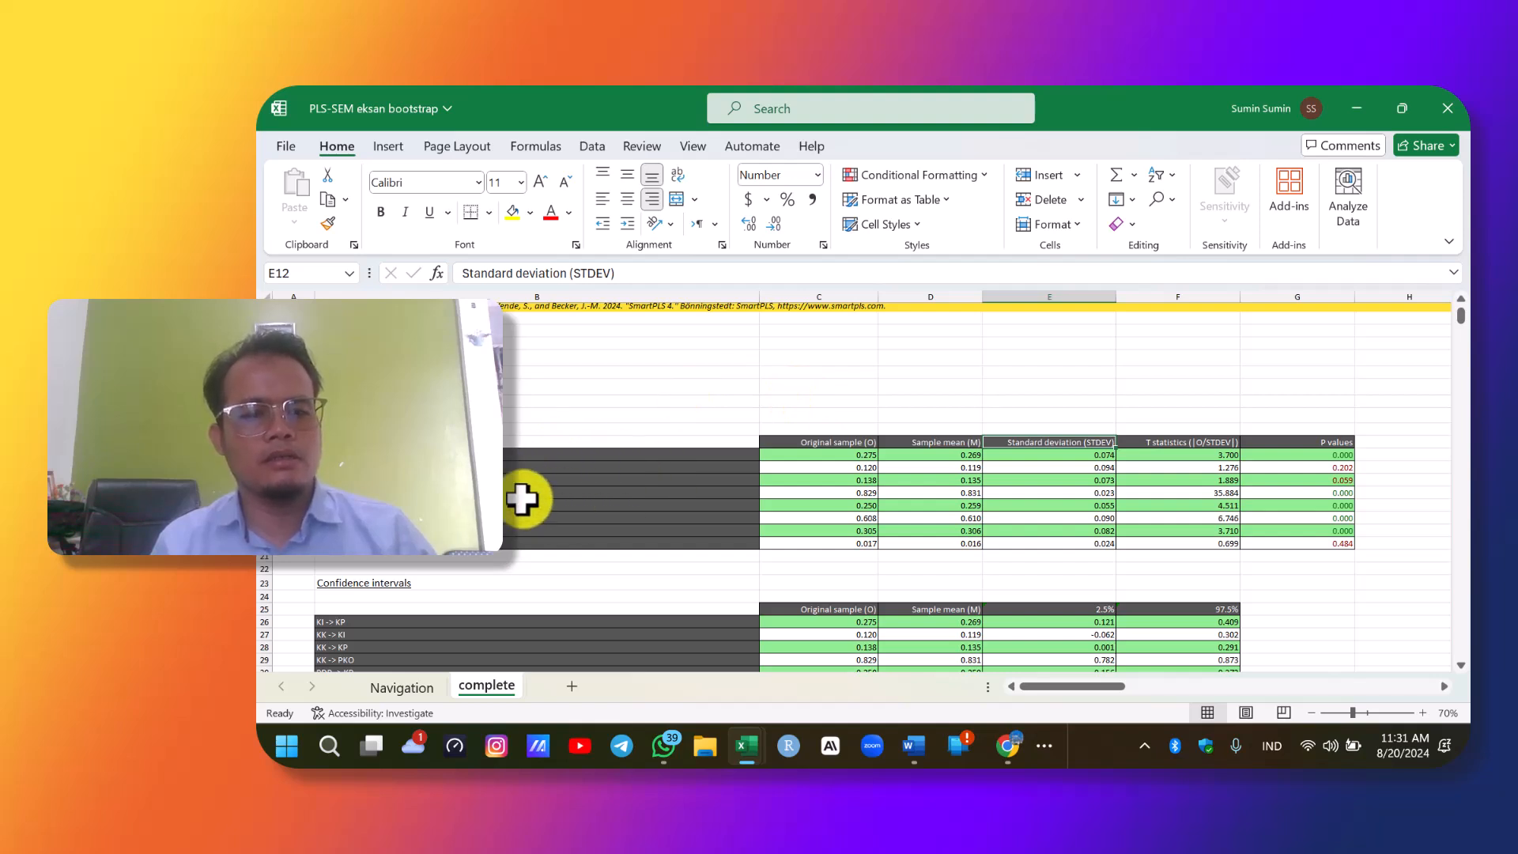
scroll(563, 501, "down", 1)
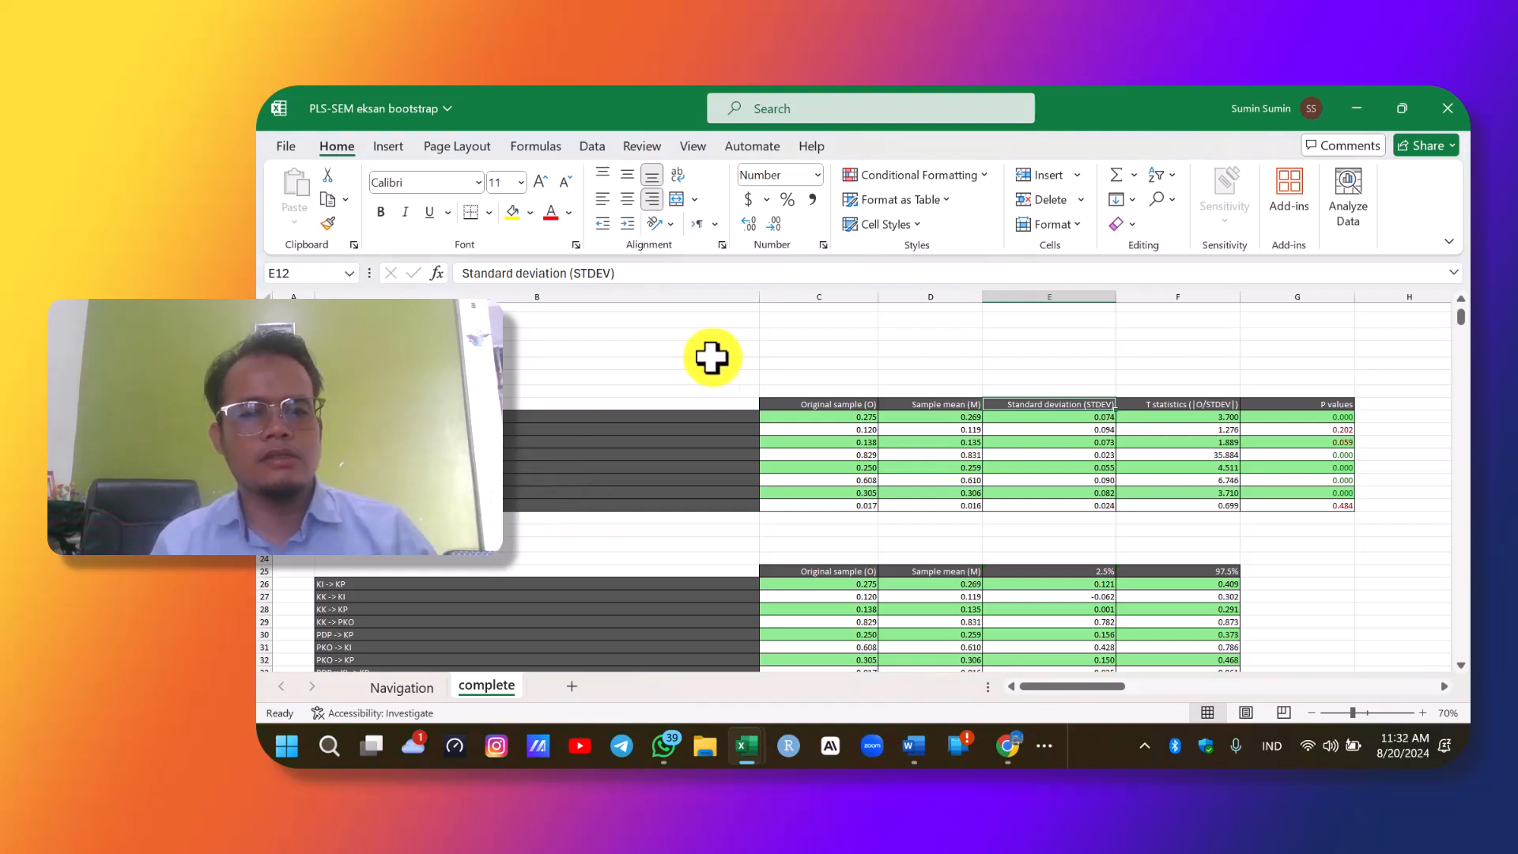
left_click(659, 379)
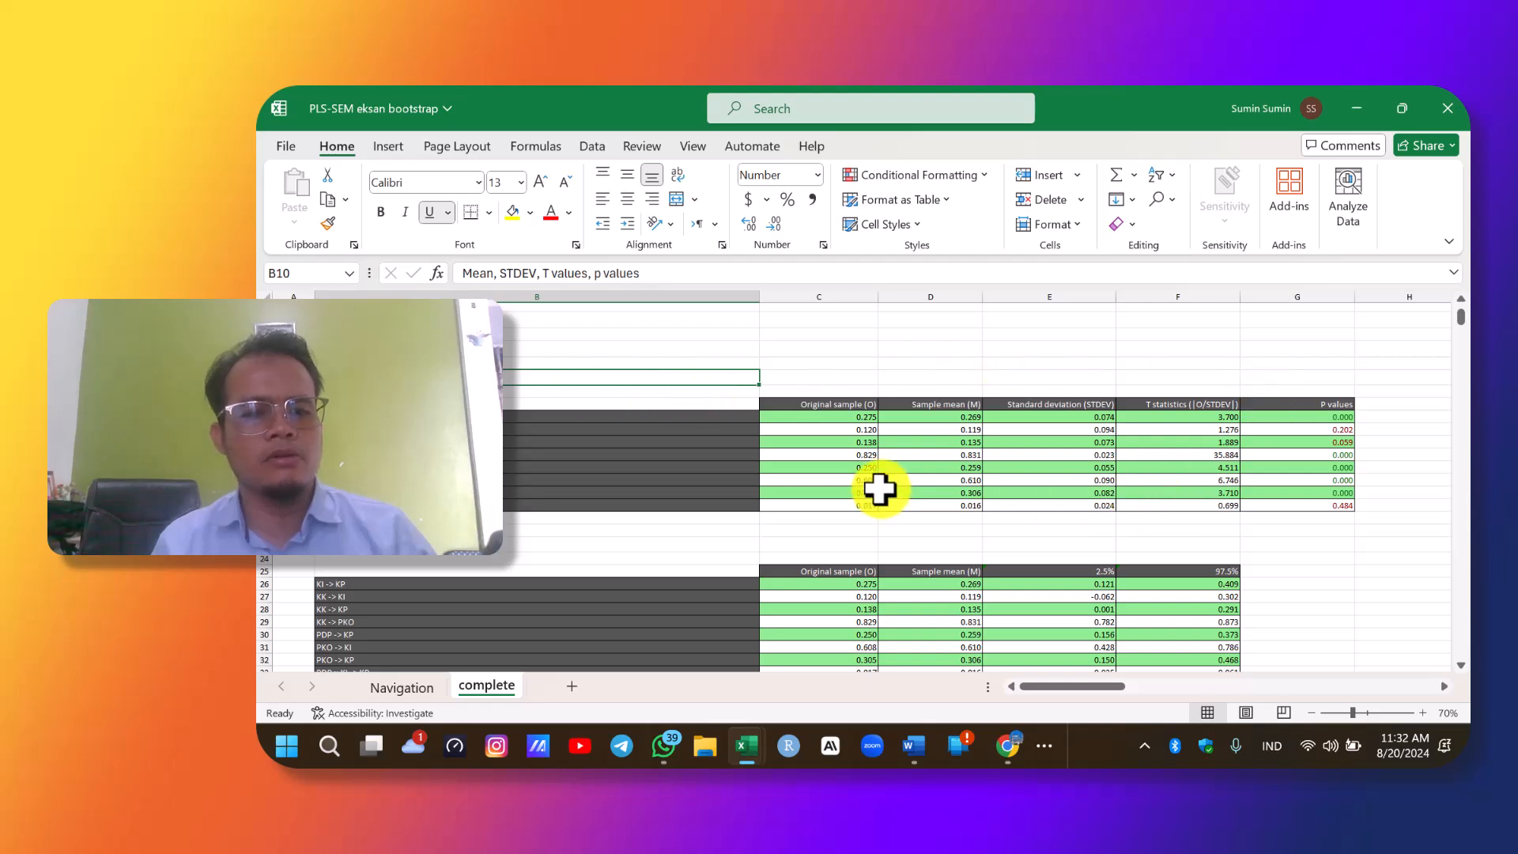
scroll(880, 489, "down", 2)
scroll(881, 491, "up", 2)
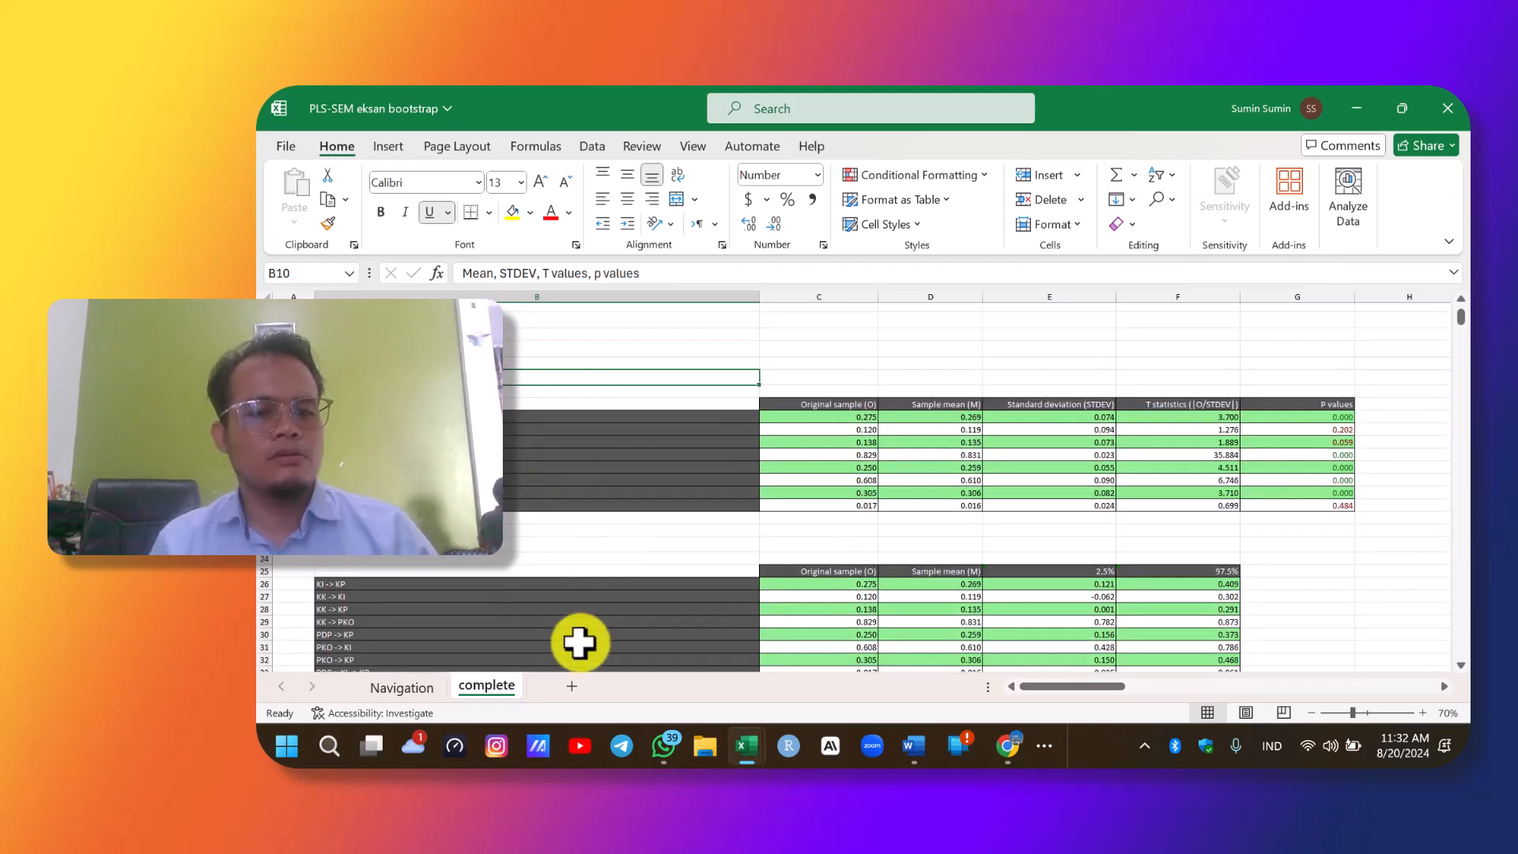
Follow the Navigation sheet link to the total indirect effects and examine their mean, STDEV, T values and p values.
left_click(405, 687)
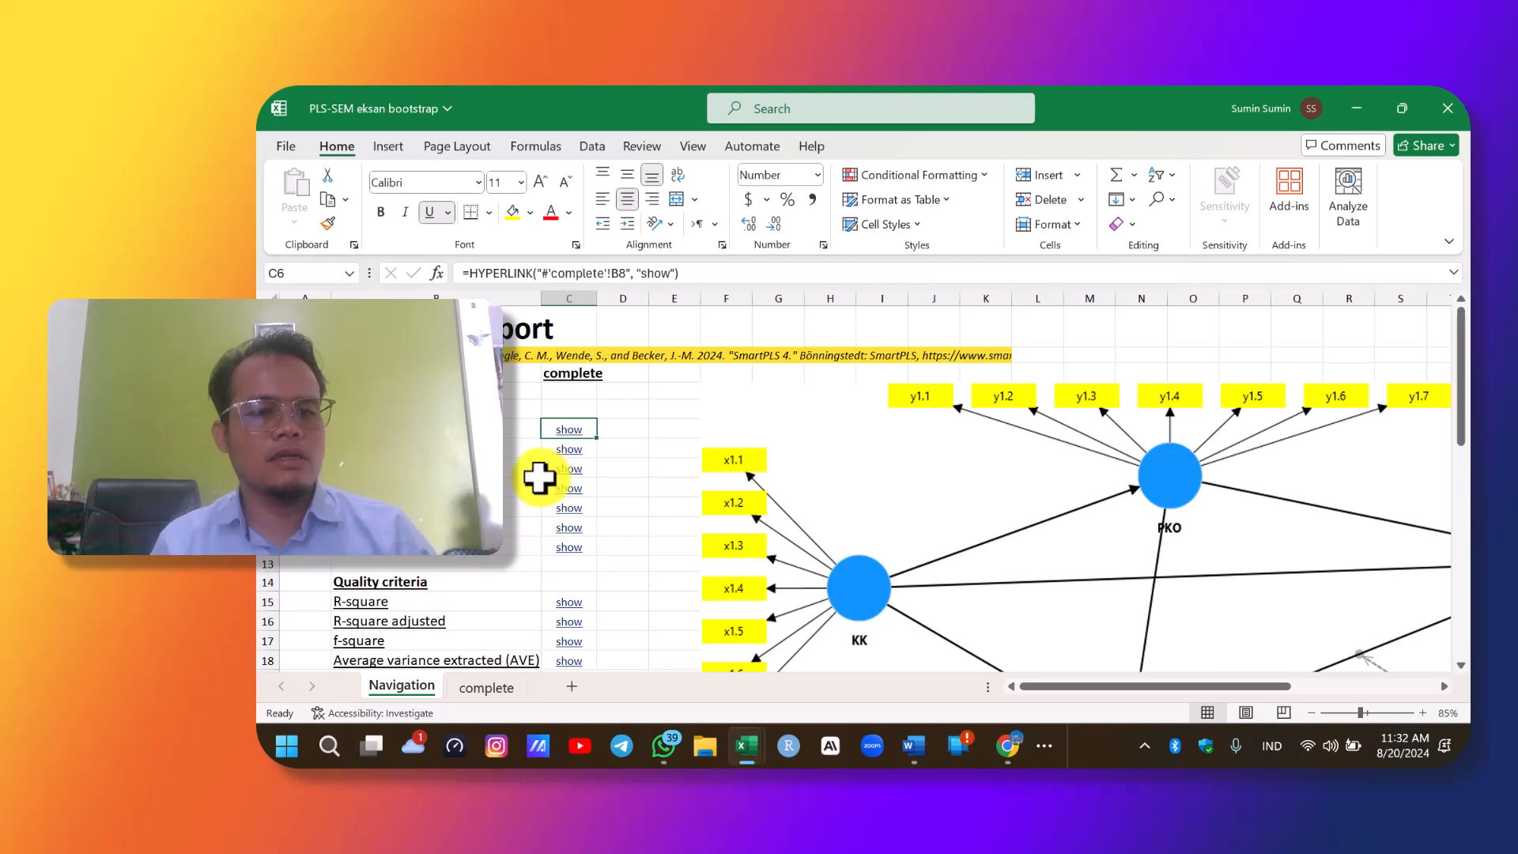
left_click(571, 488)
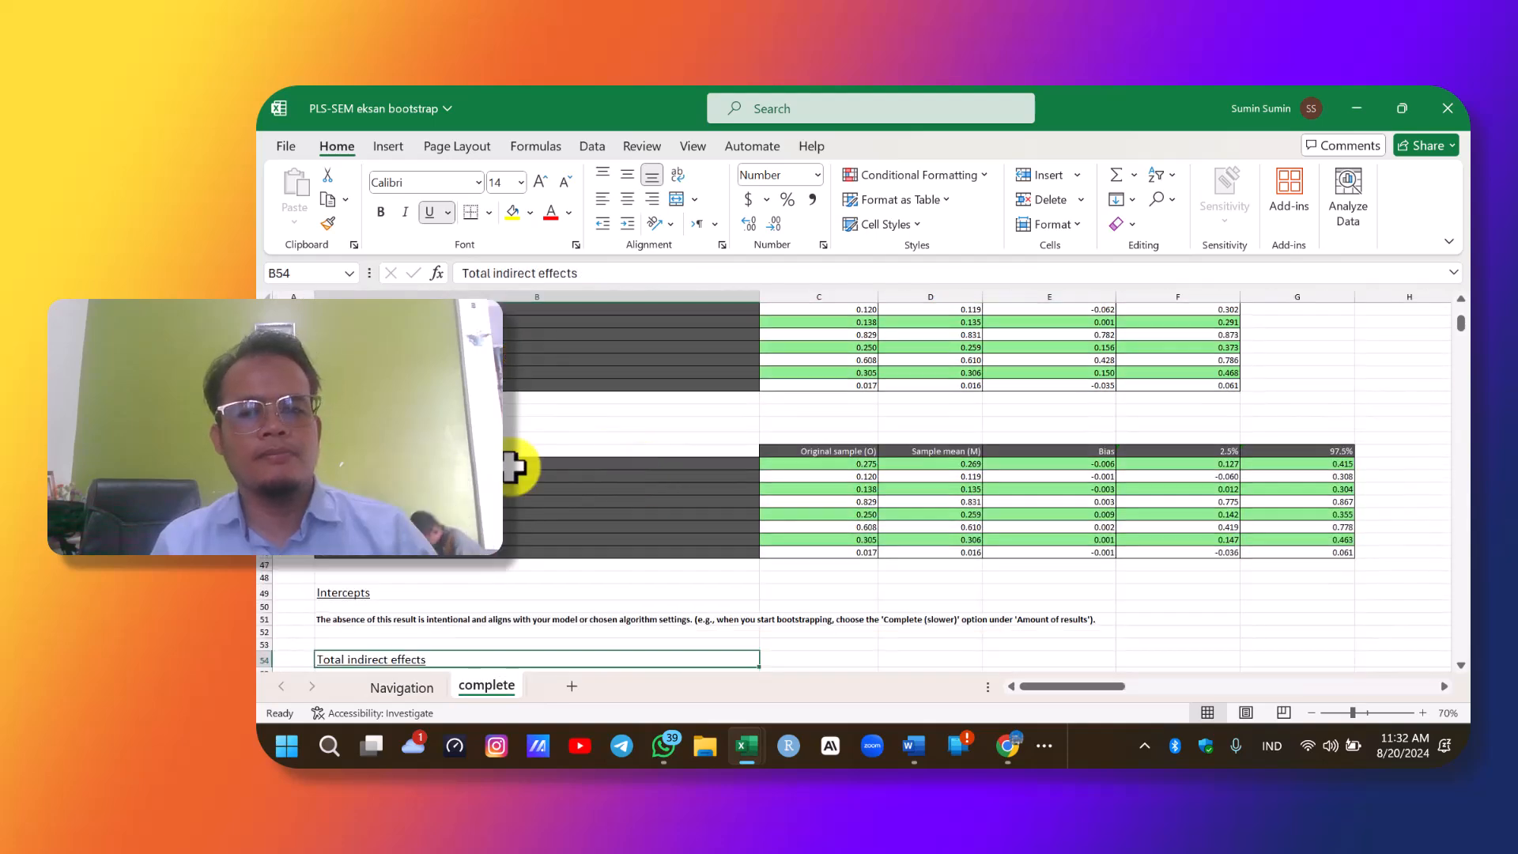
left_click_drag(514, 451, 1300, 545)
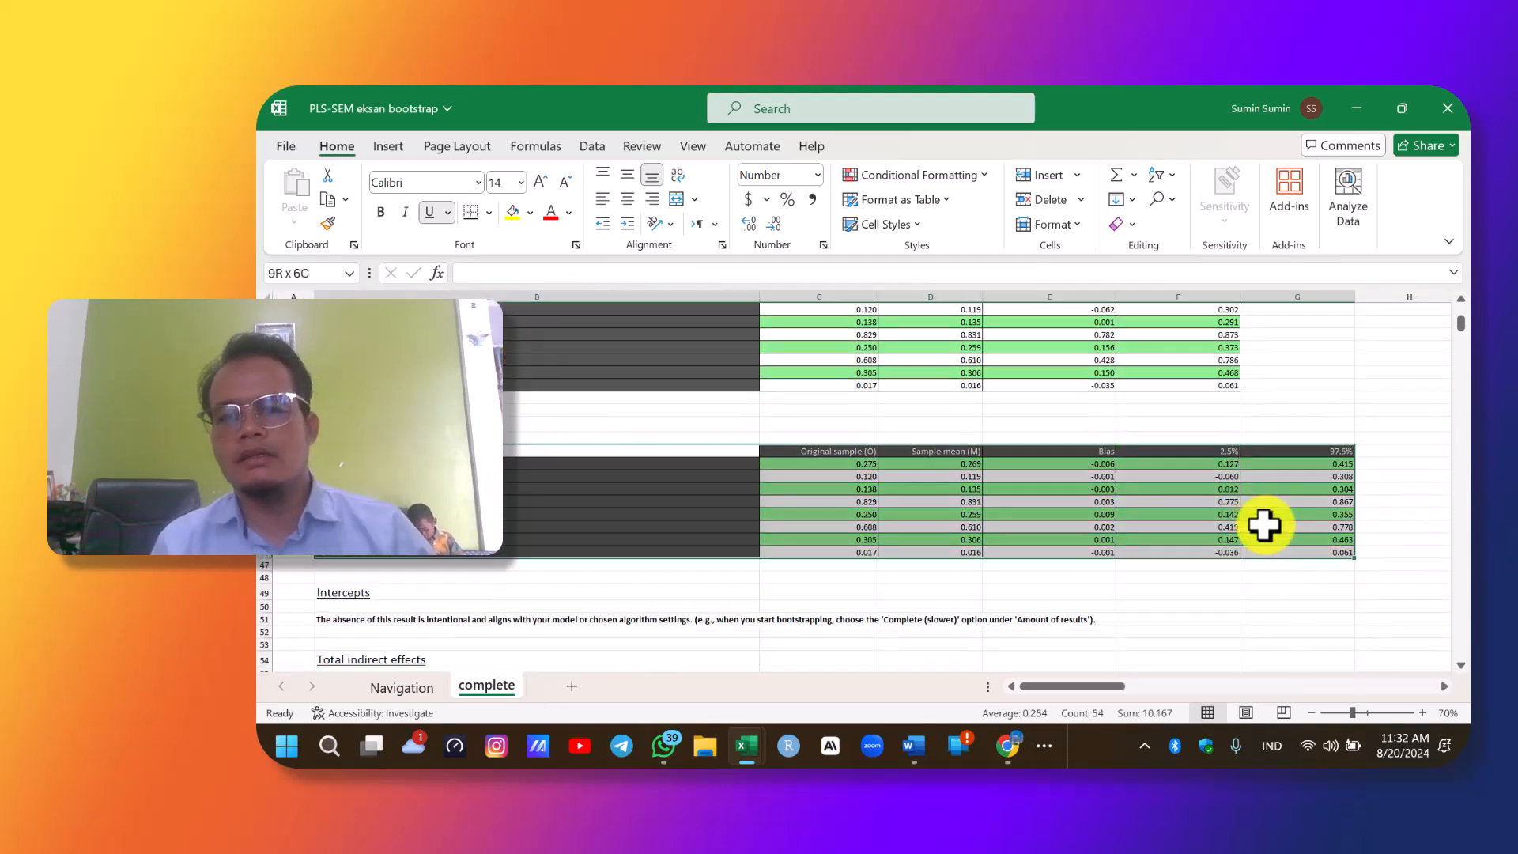
left_click(644, 452)
scroll(643, 452, "down", 1)
scroll(670, 515, "down", 4)
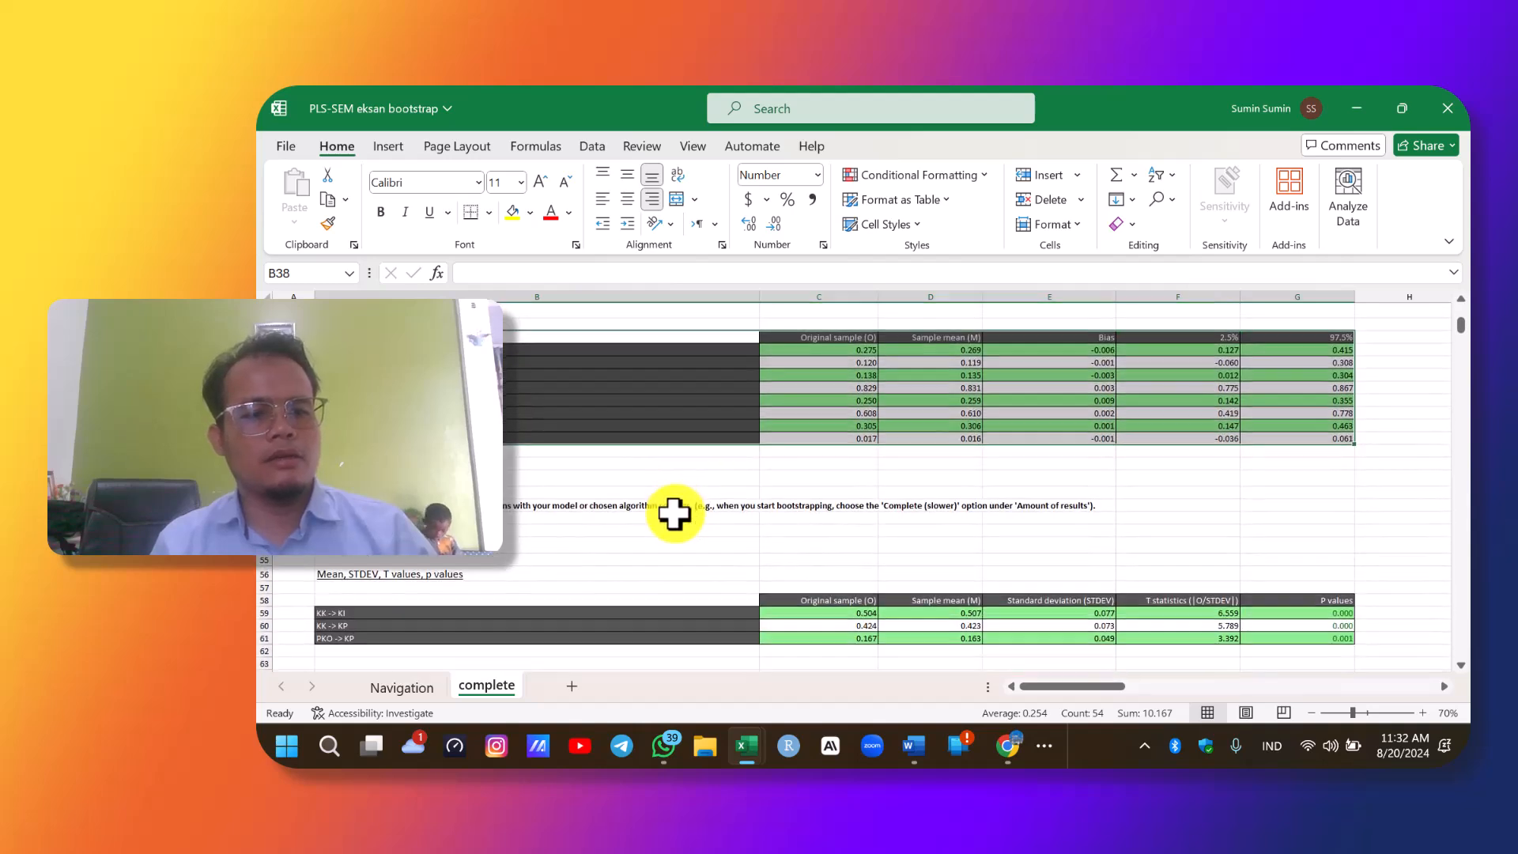
Examine the total indirect effects table, highlighting its P values and T statistics columns.
left_click_drag(483, 470, 1337, 559)
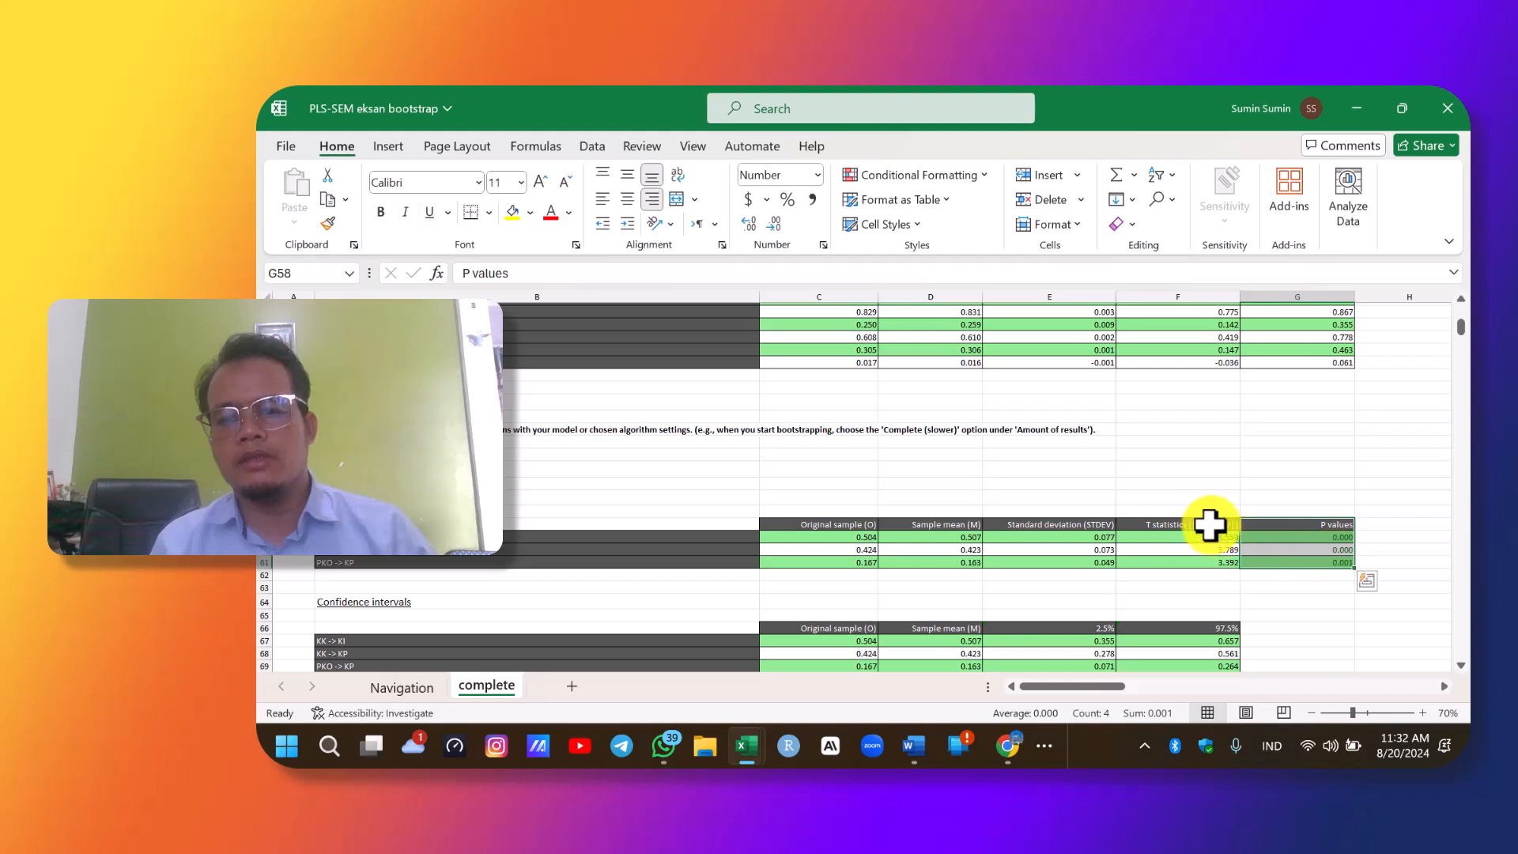
left_click_drag(1210, 525, 1210, 559)
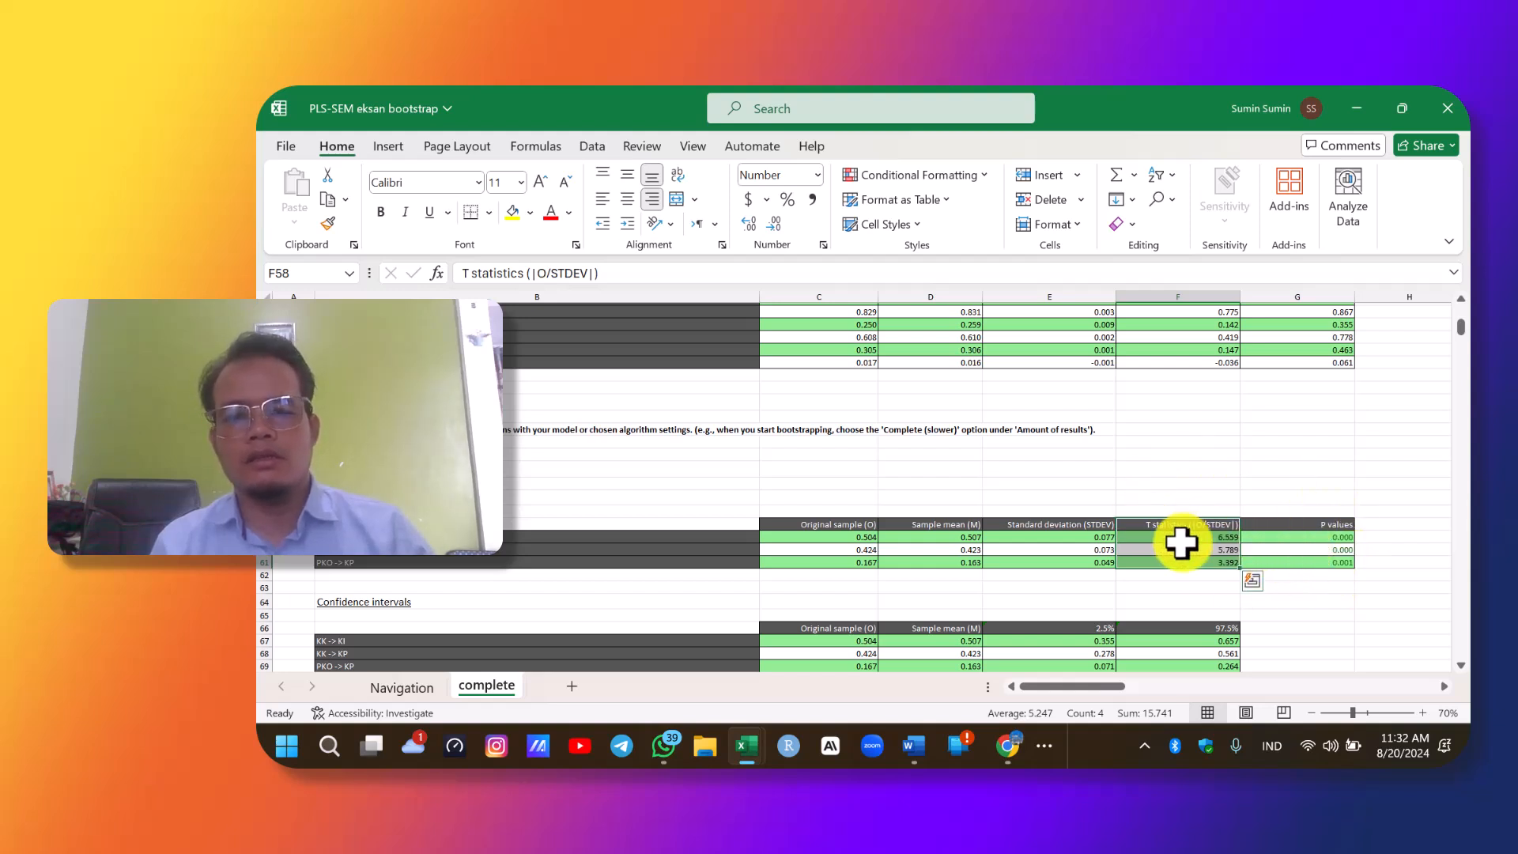
scroll(1160, 528, "down", 1)
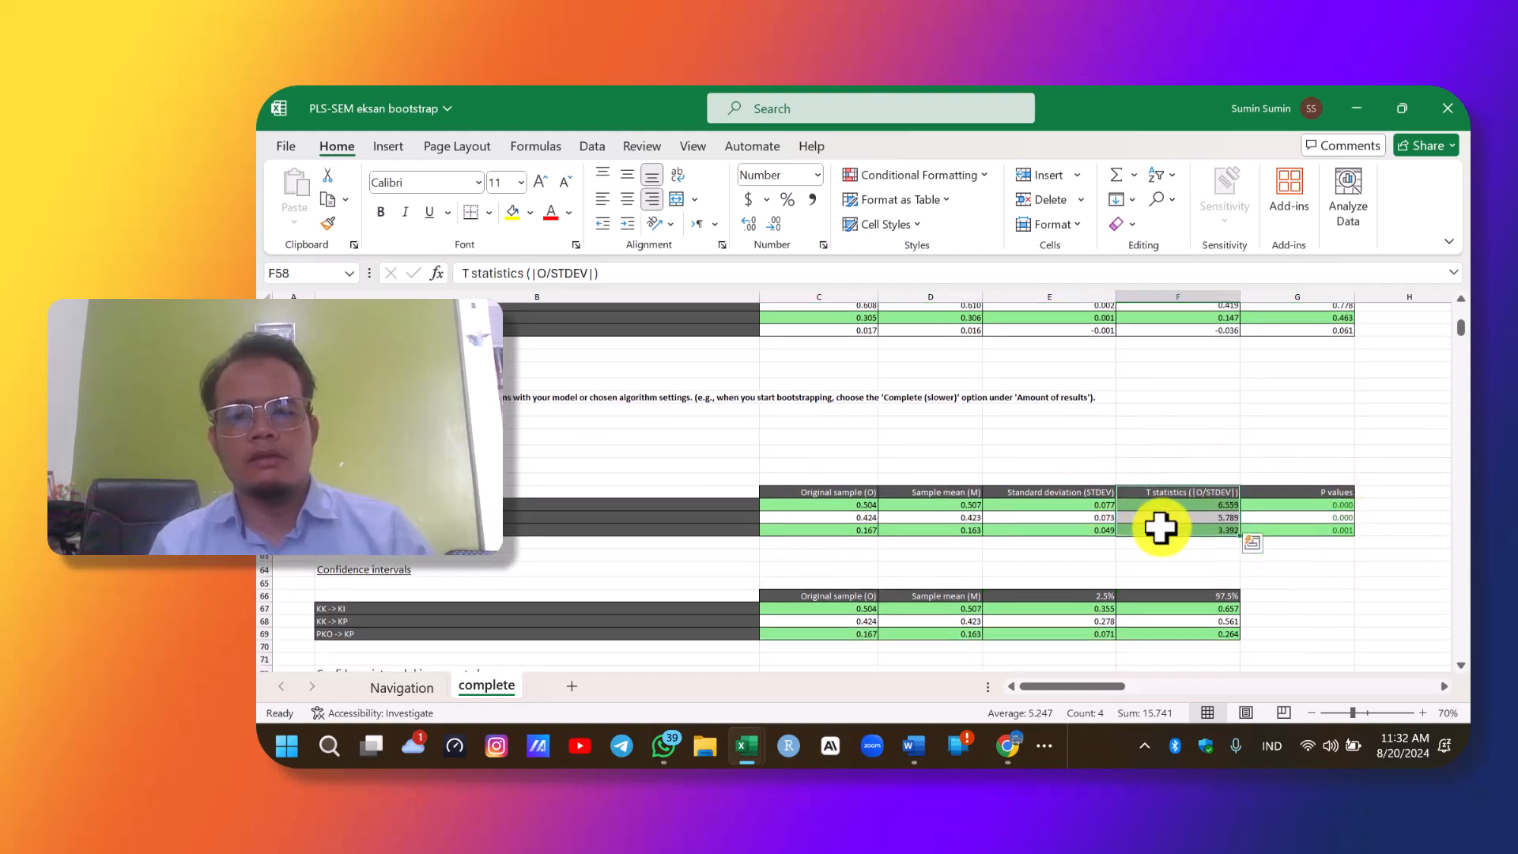
left_click(1329, 461)
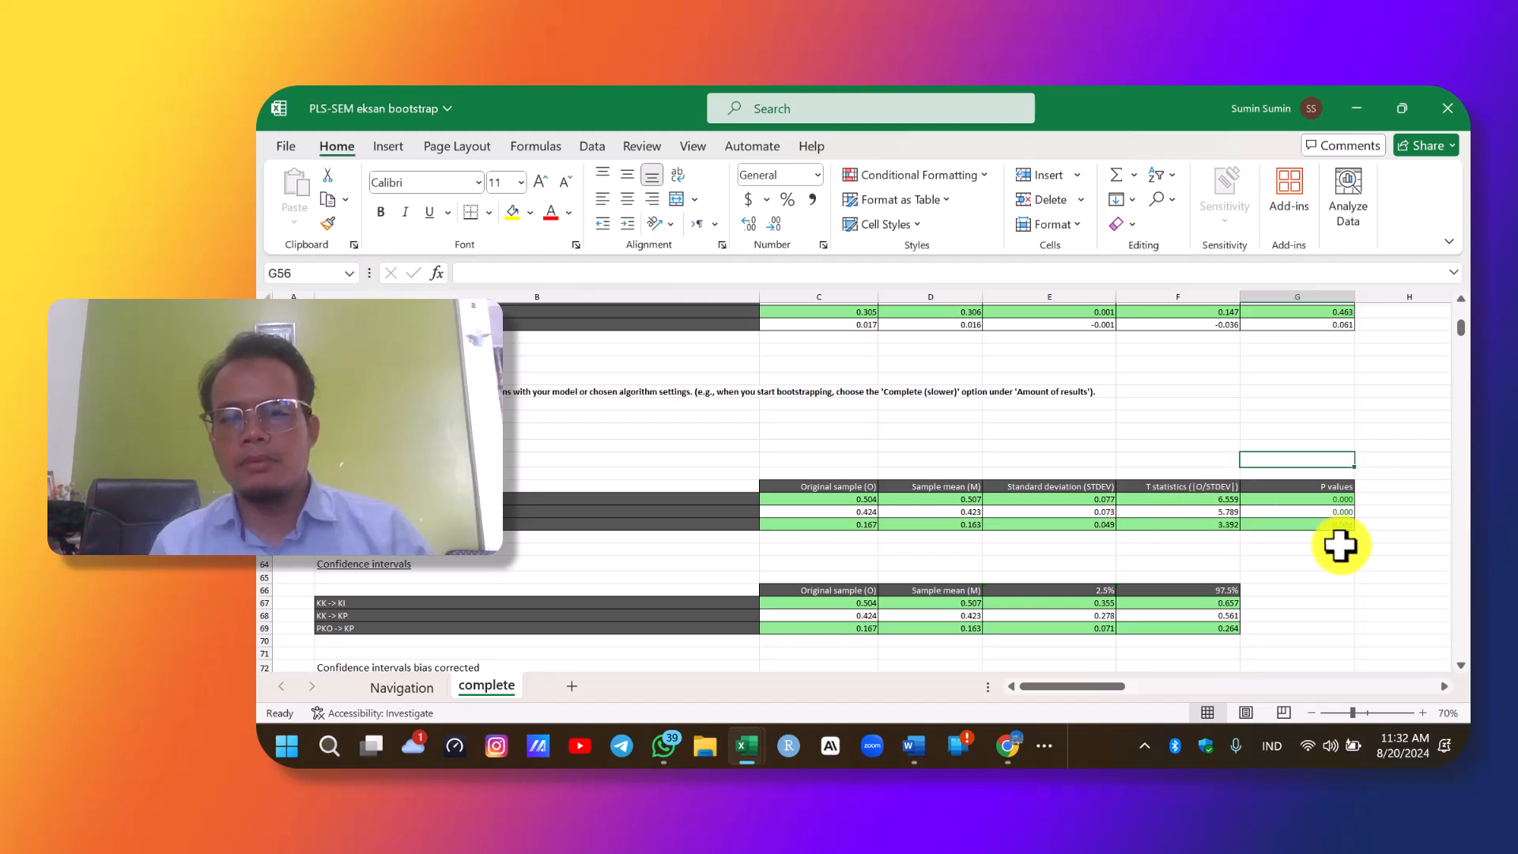
Follow the Navigation sheet link to the total effects and examine their mean, STDEV, T values and p values.
left_click(407, 690)
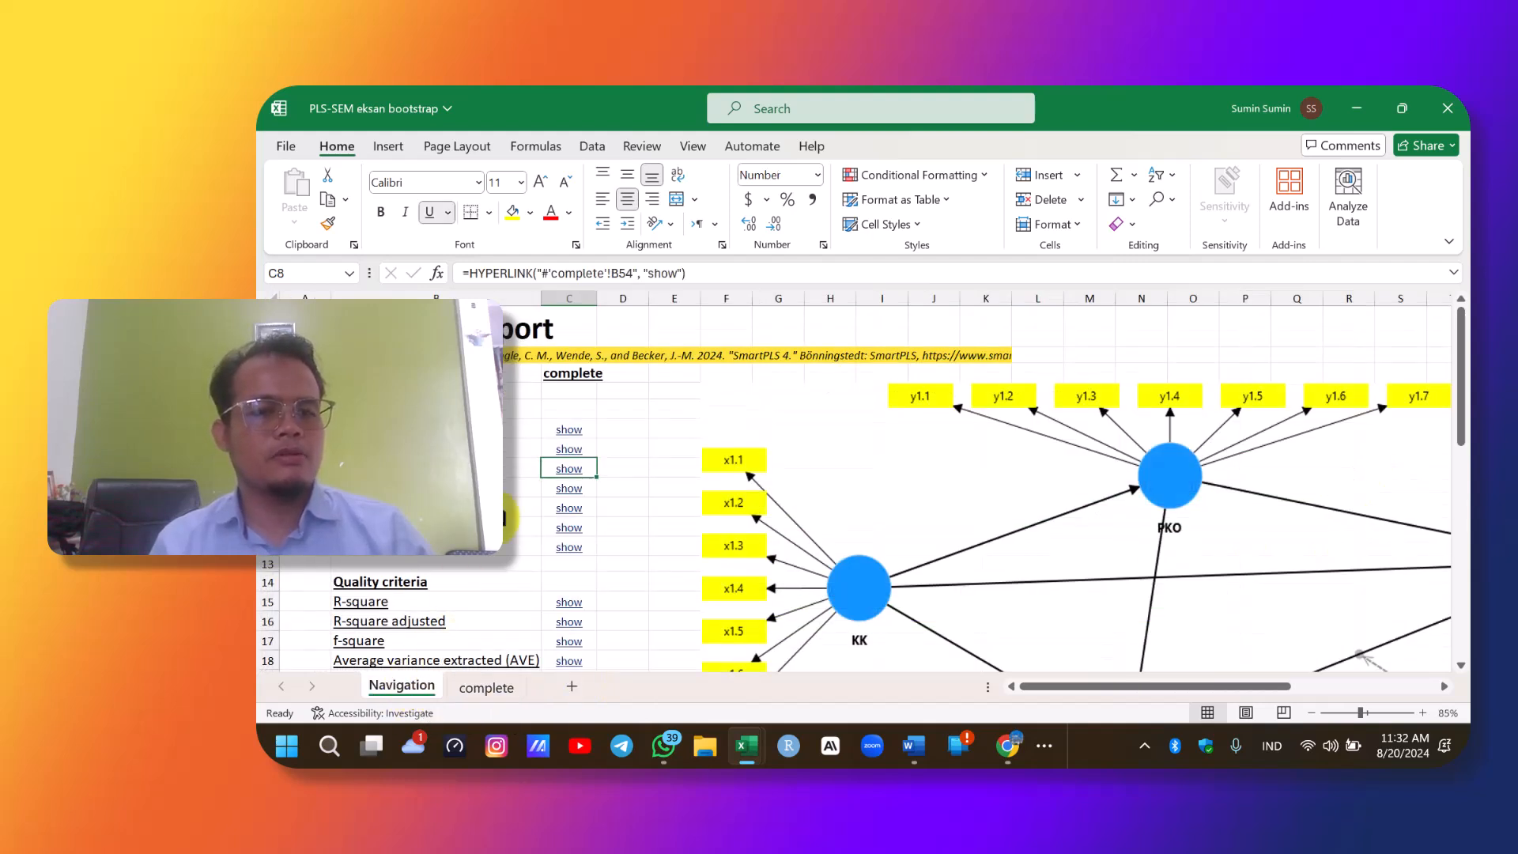
left_click(570, 508)
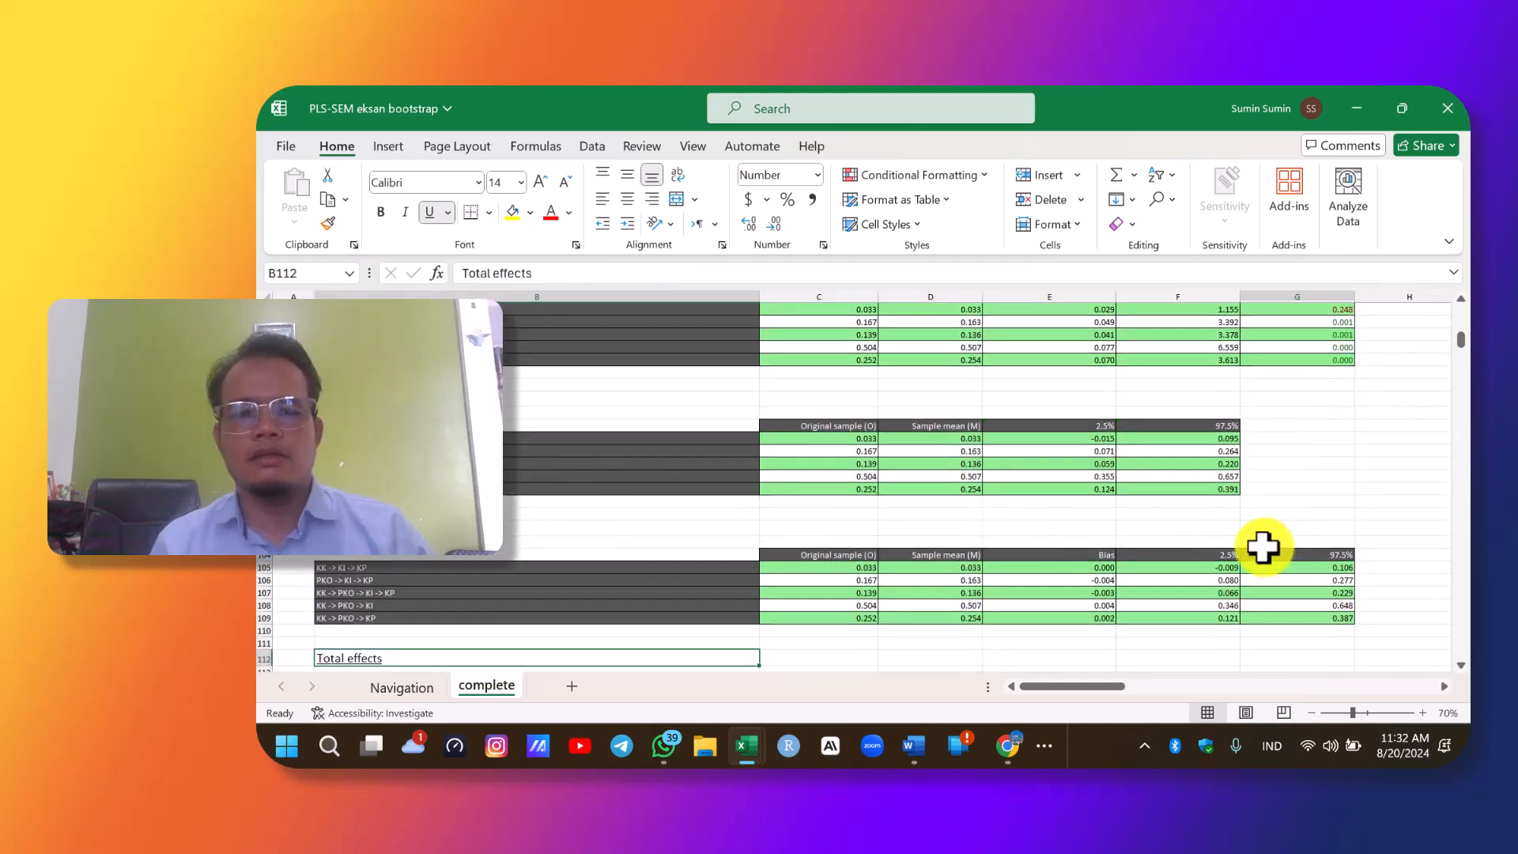
scroll(506, 581, "down", 4)
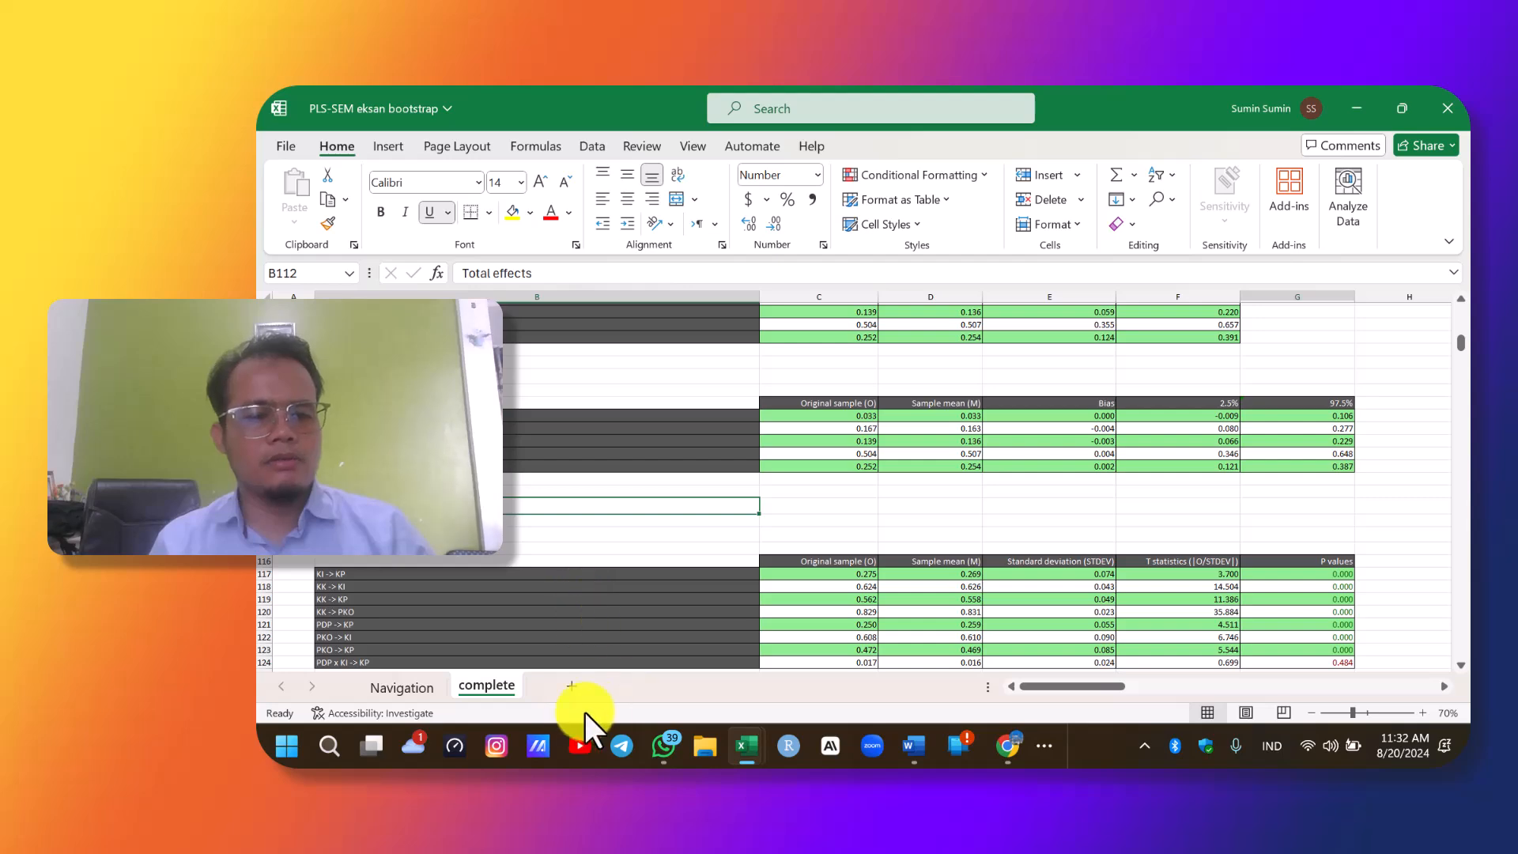
Follow the Navigation sheet link to the R-square section of the bootstrapping workbook and check it for results.
left_click(405, 688)
scroll(499, 545, "down", 2)
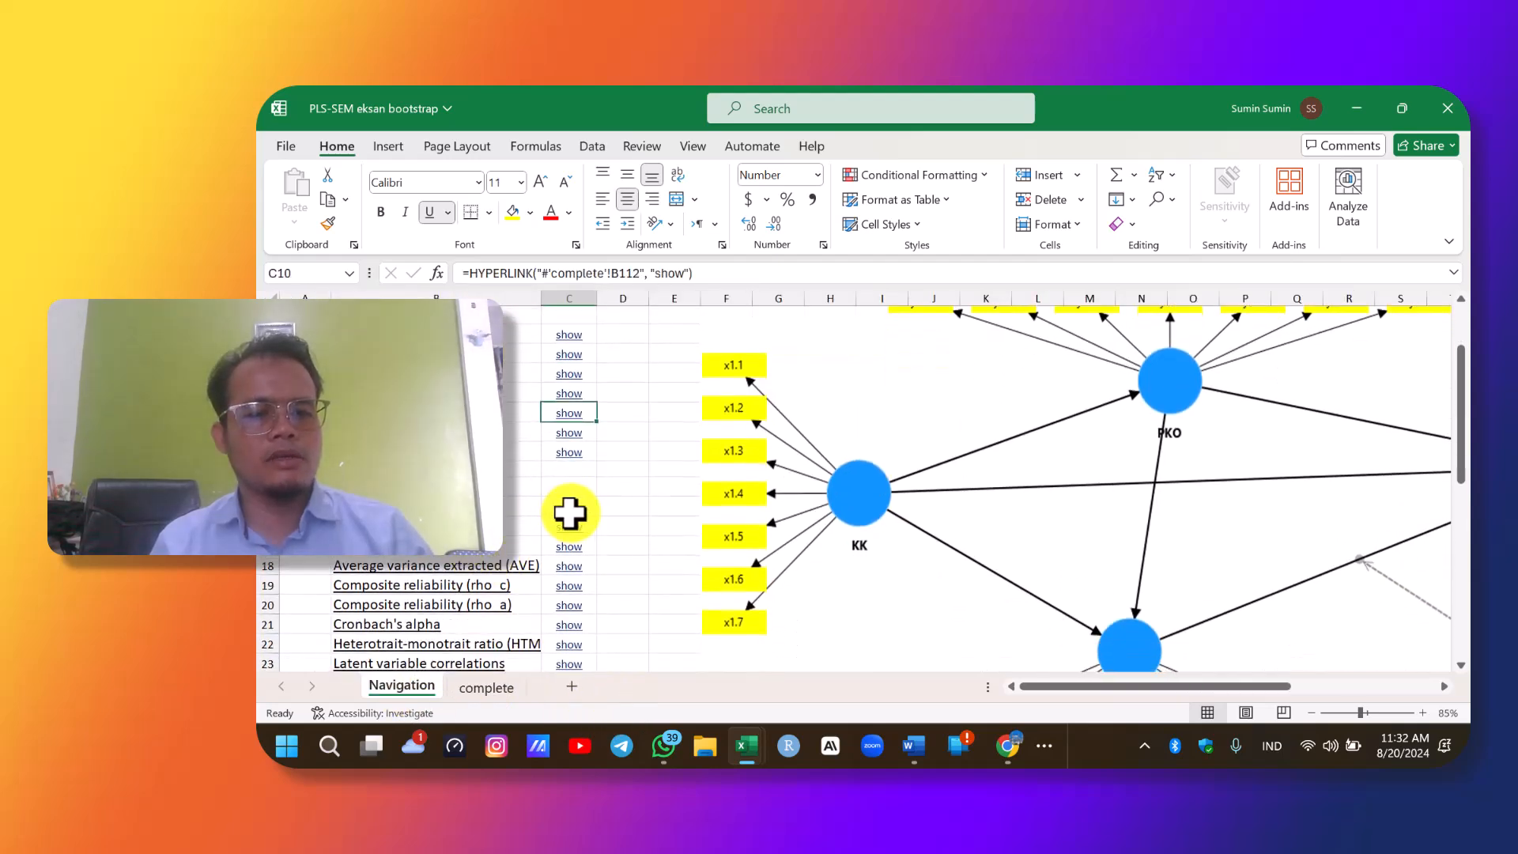
left_click(571, 510)
scroll(1095, 548, "down", 3)
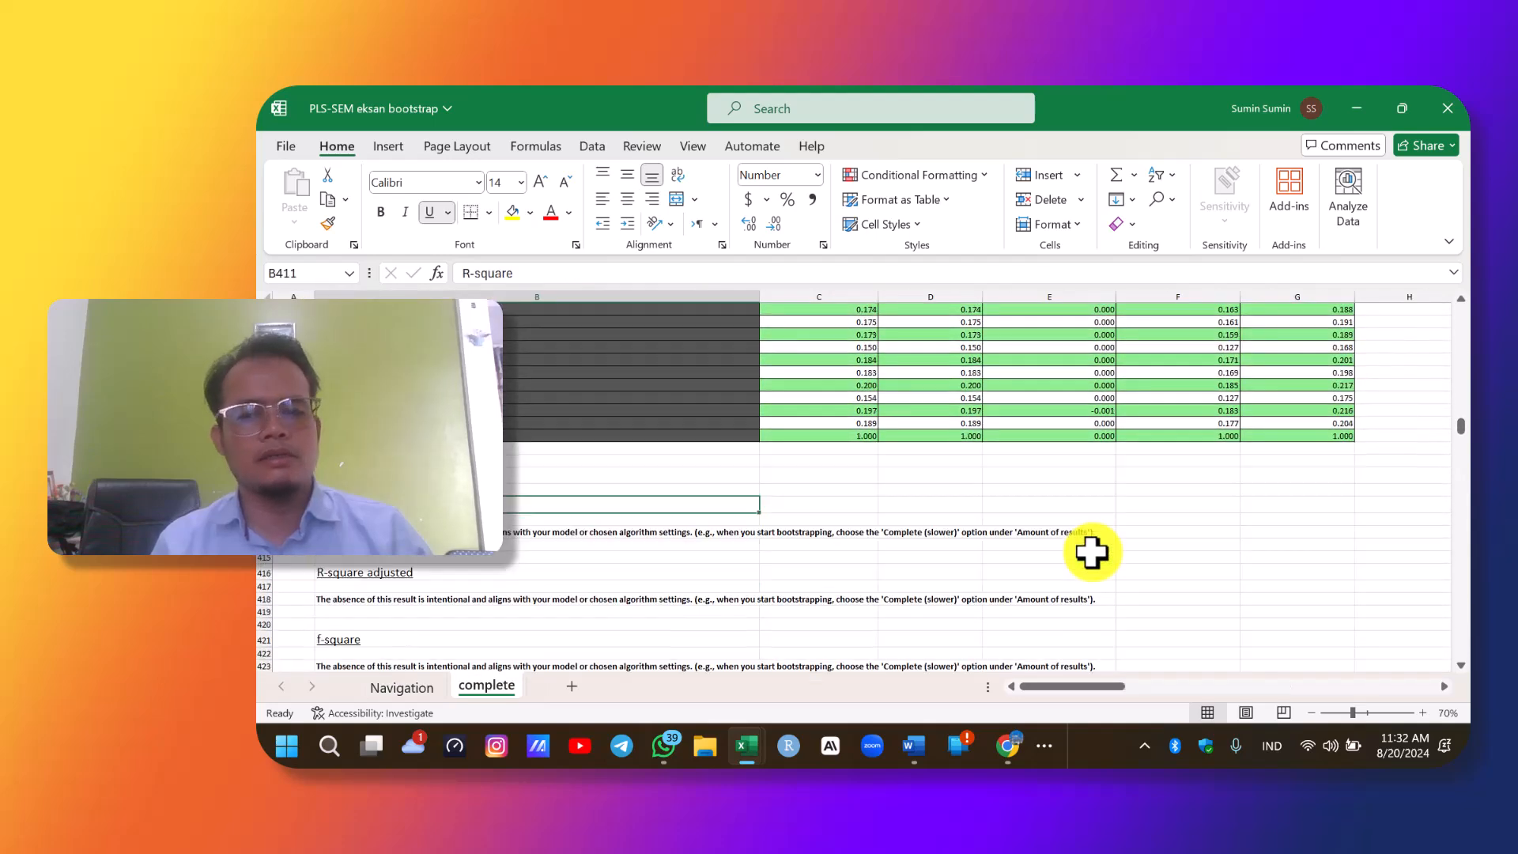
Switch to the PLS-SEM - eksan workbook and follow its Navigation sheet link to R-square.
mouse_move(747, 743)
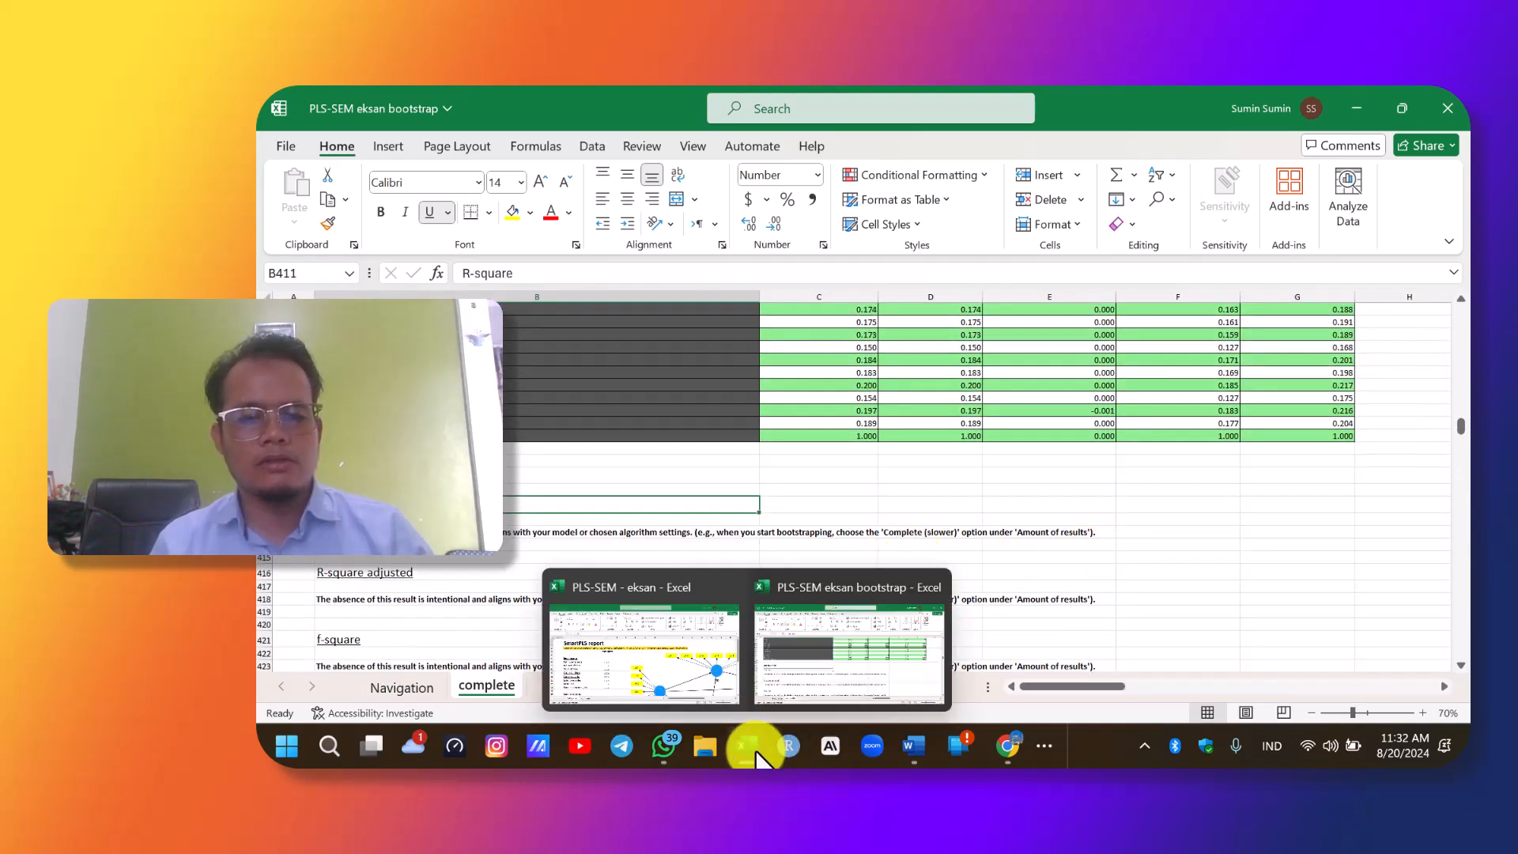
left_click(649, 645)
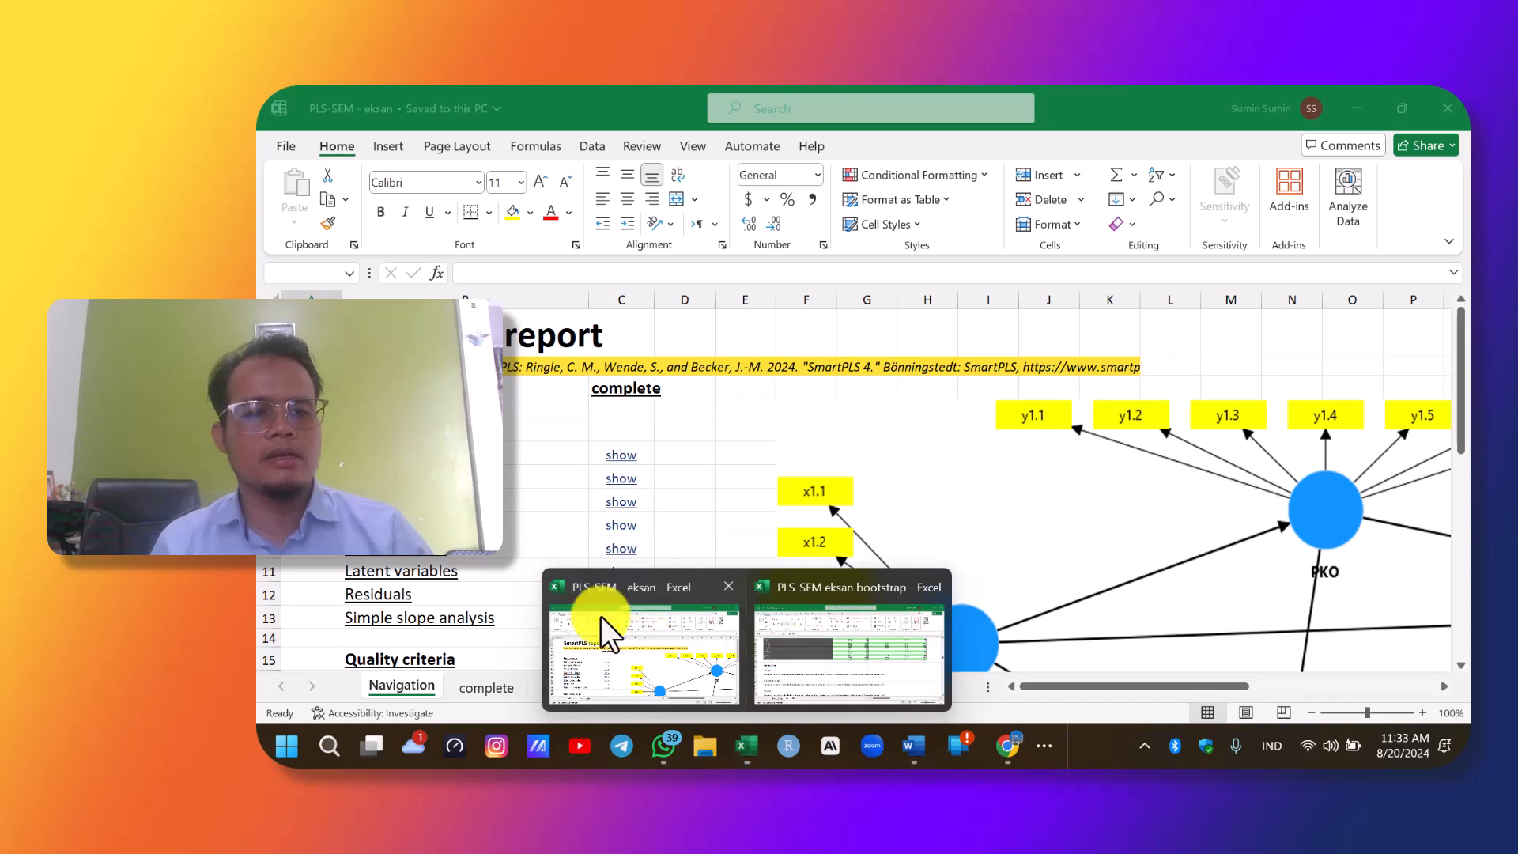
scroll(527, 569, "down", 3)
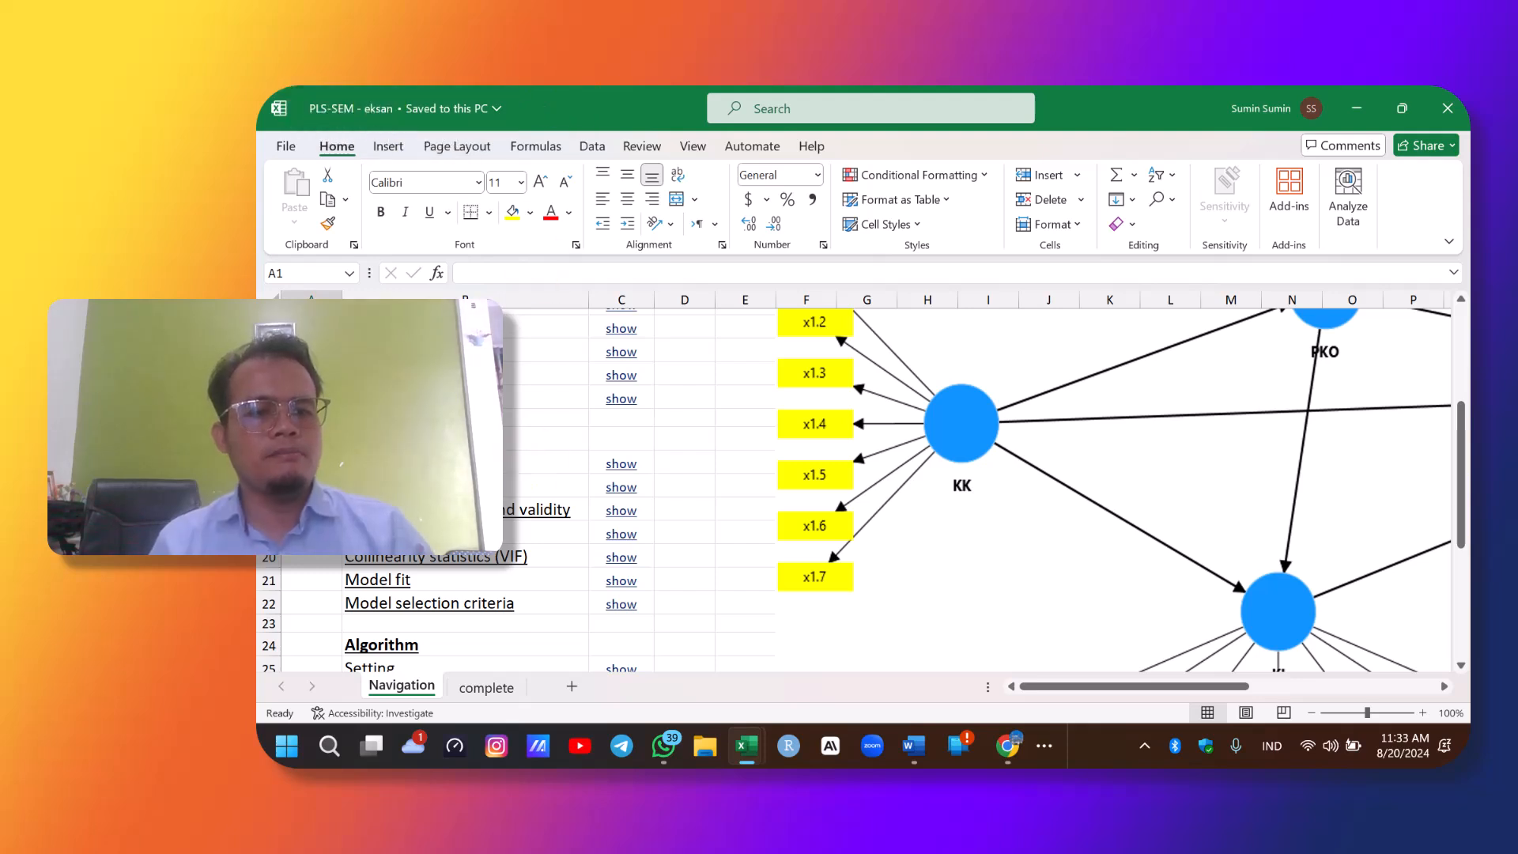
left_click(622, 465)
left_click(553, 464)
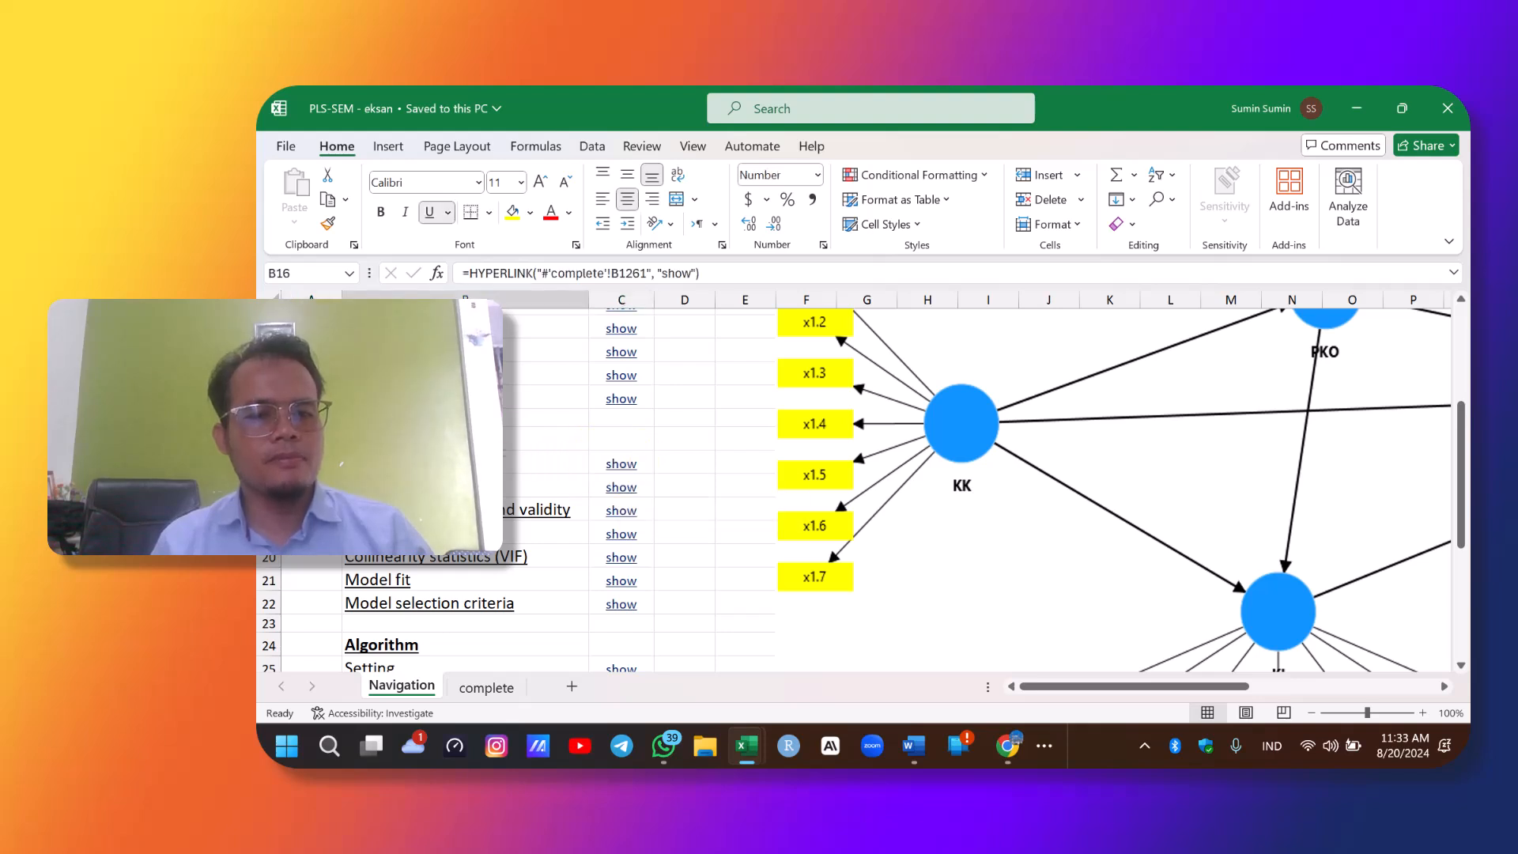
left_click(621, 467)
left_click(622, 468)
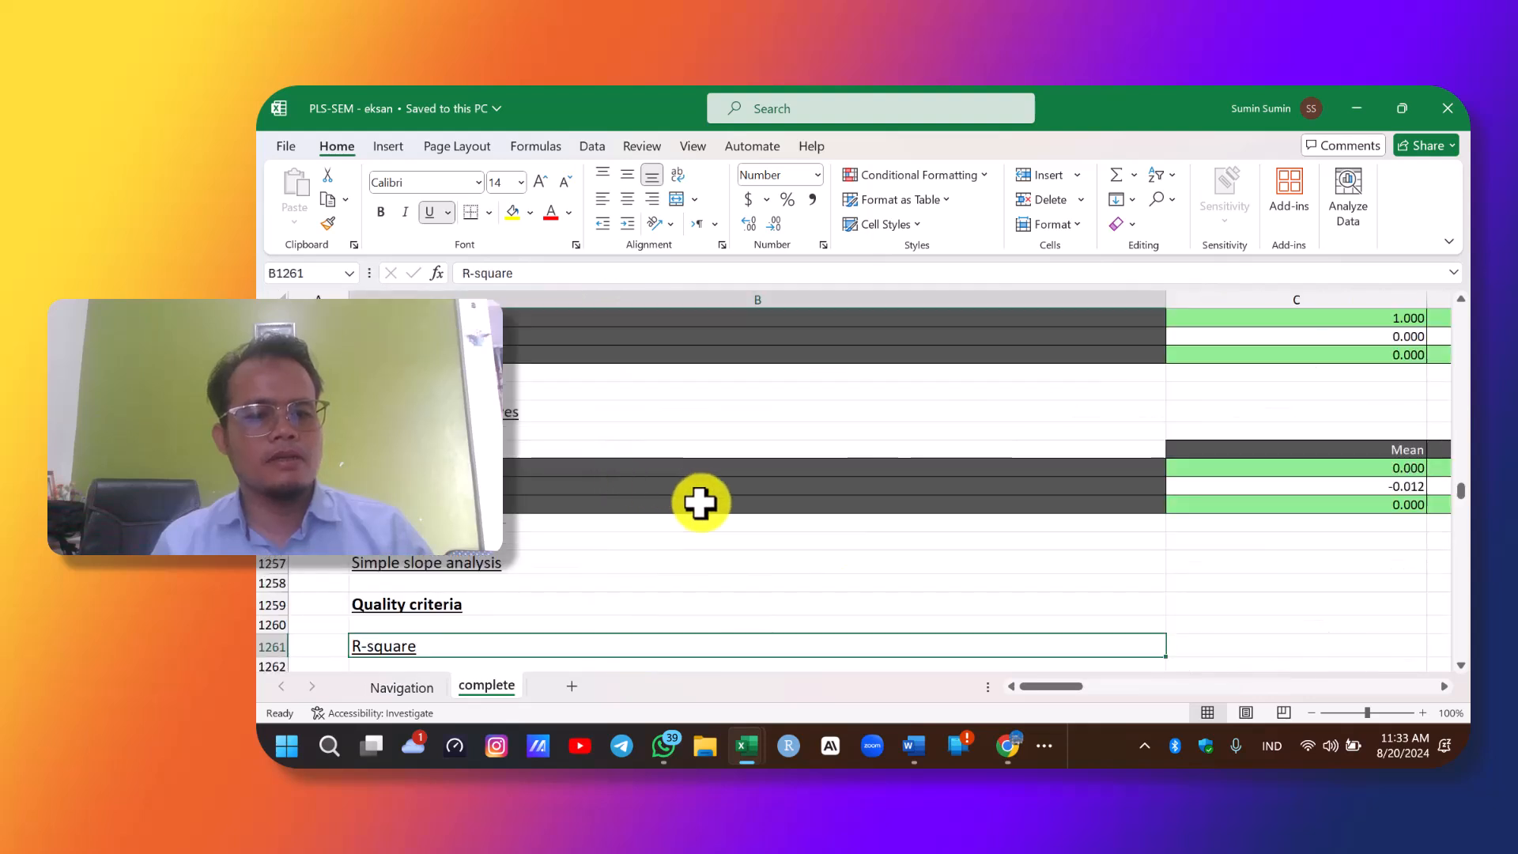
Examine the R-square and R-square adjusted values, highlighting both columns of the table.
scroll(1183, 600, "down", 3)
left_click_drag(1066, 686, 1082, 685)
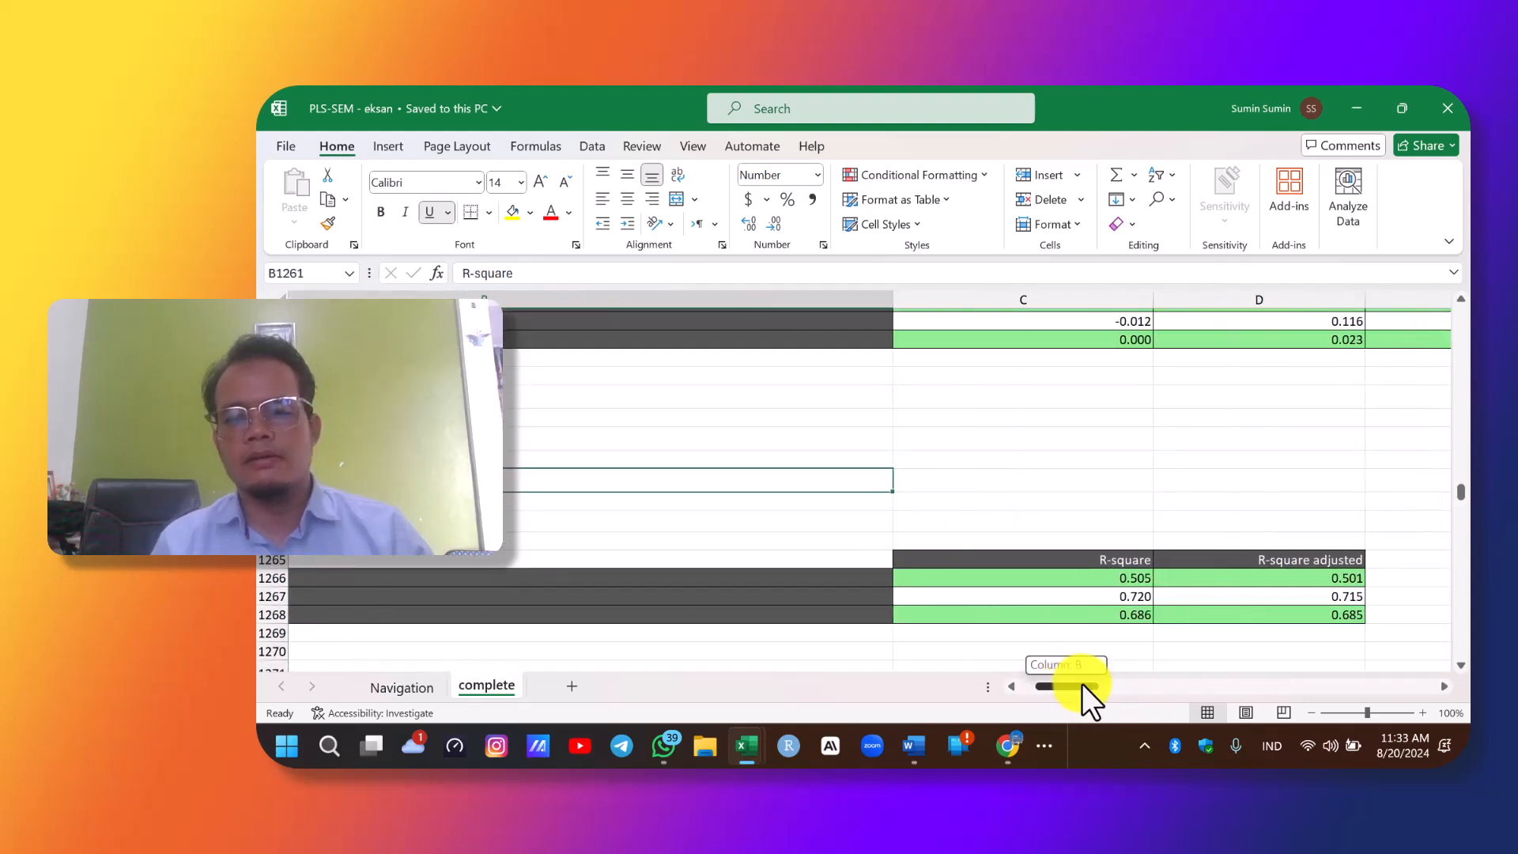
left_click_drag(1036, 527, 1186, 637)
left_click_drag(1075, 686, 1041, 686)
scroll(566, 563, "down", 5)
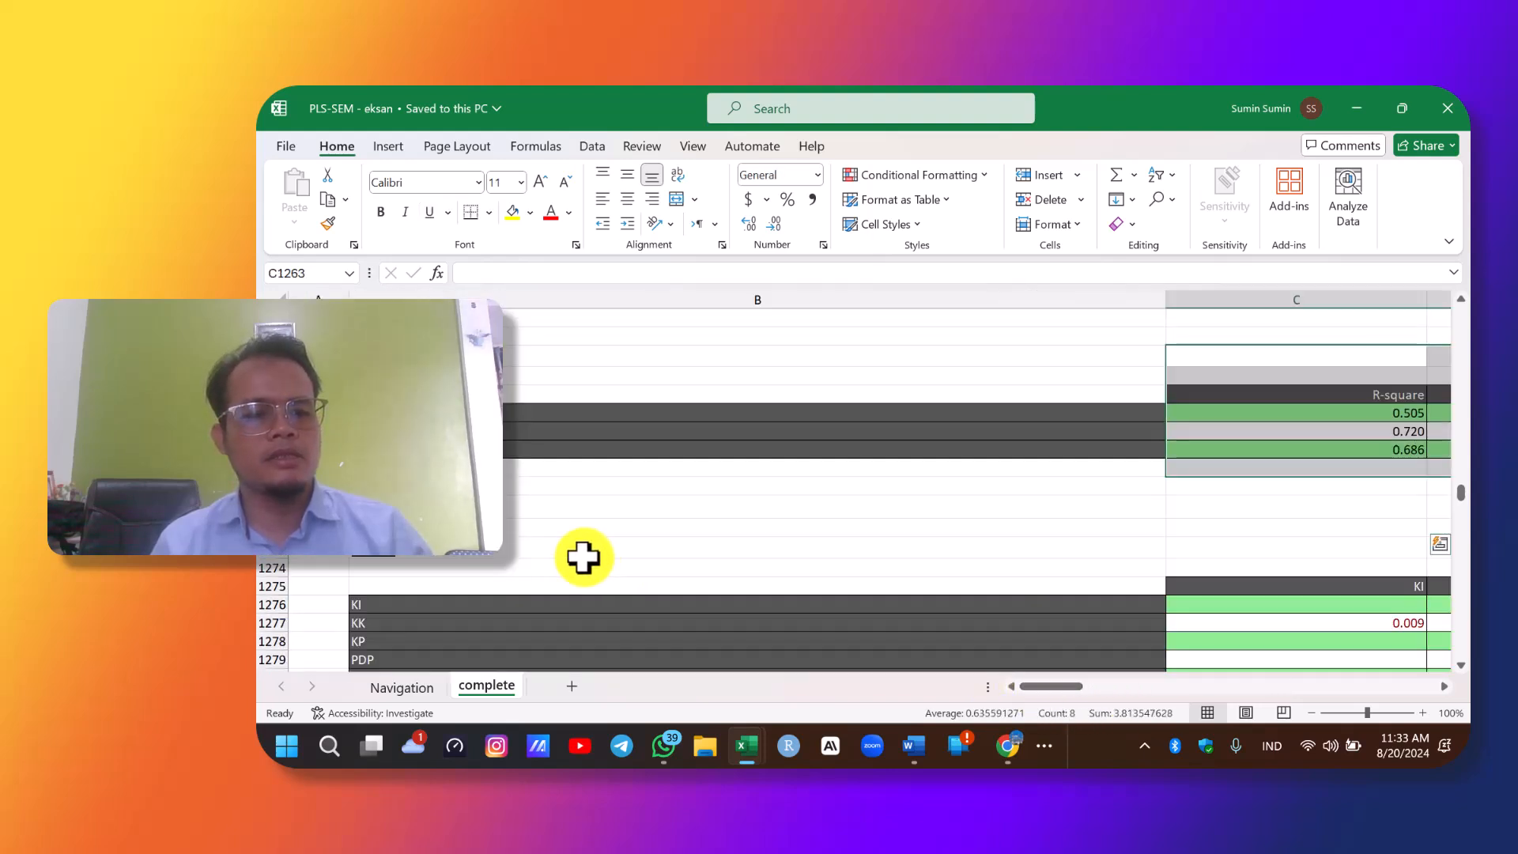
left_click_drag(1028, 691, 984, 694)
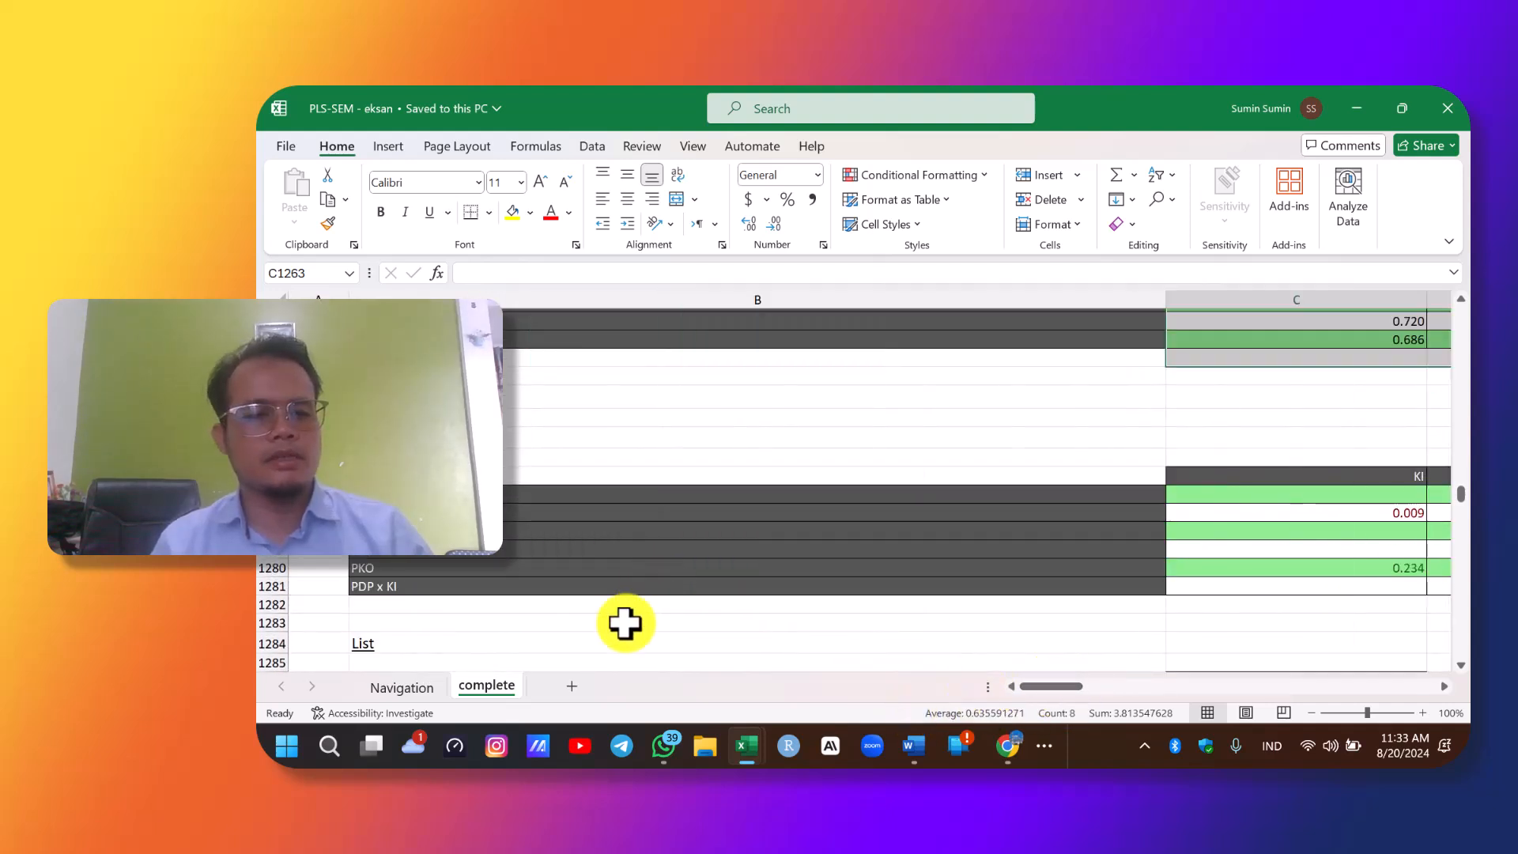
Follow the Navigation sheet link to f-square and highlight the f-square list for all paths.
left_click(405, 688)
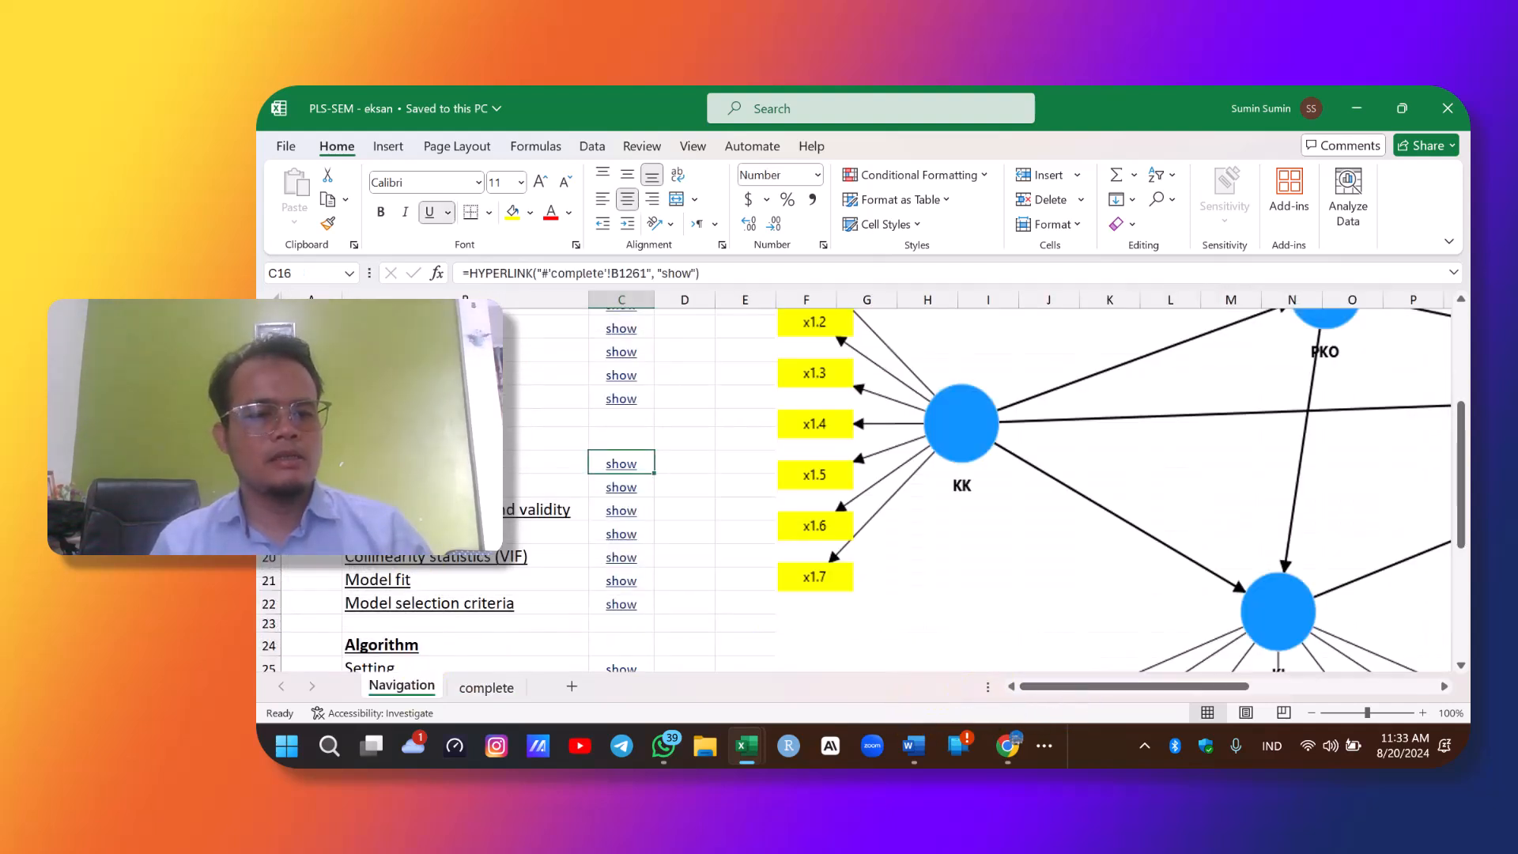
left_click(625, 488)
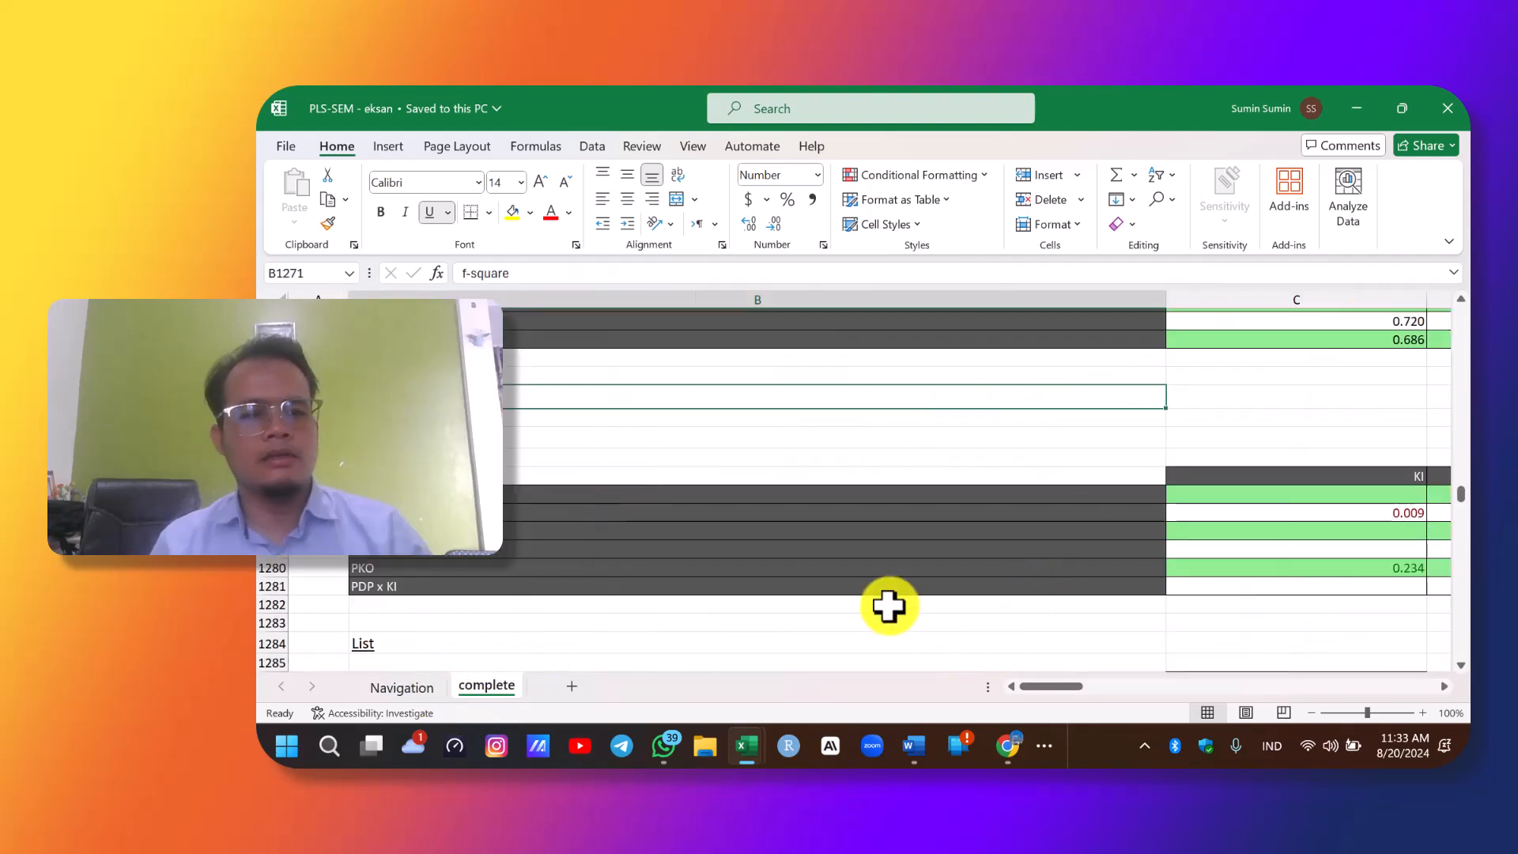
mouse_move(1039, 685)
left_mouse_down()
mouse_move(1094, 687)
mouse_move(1048, 688)
left_mouse_up()
scroll(834, 585, "down", 4)
left_click_drag(1046, 463, 1315, 609)
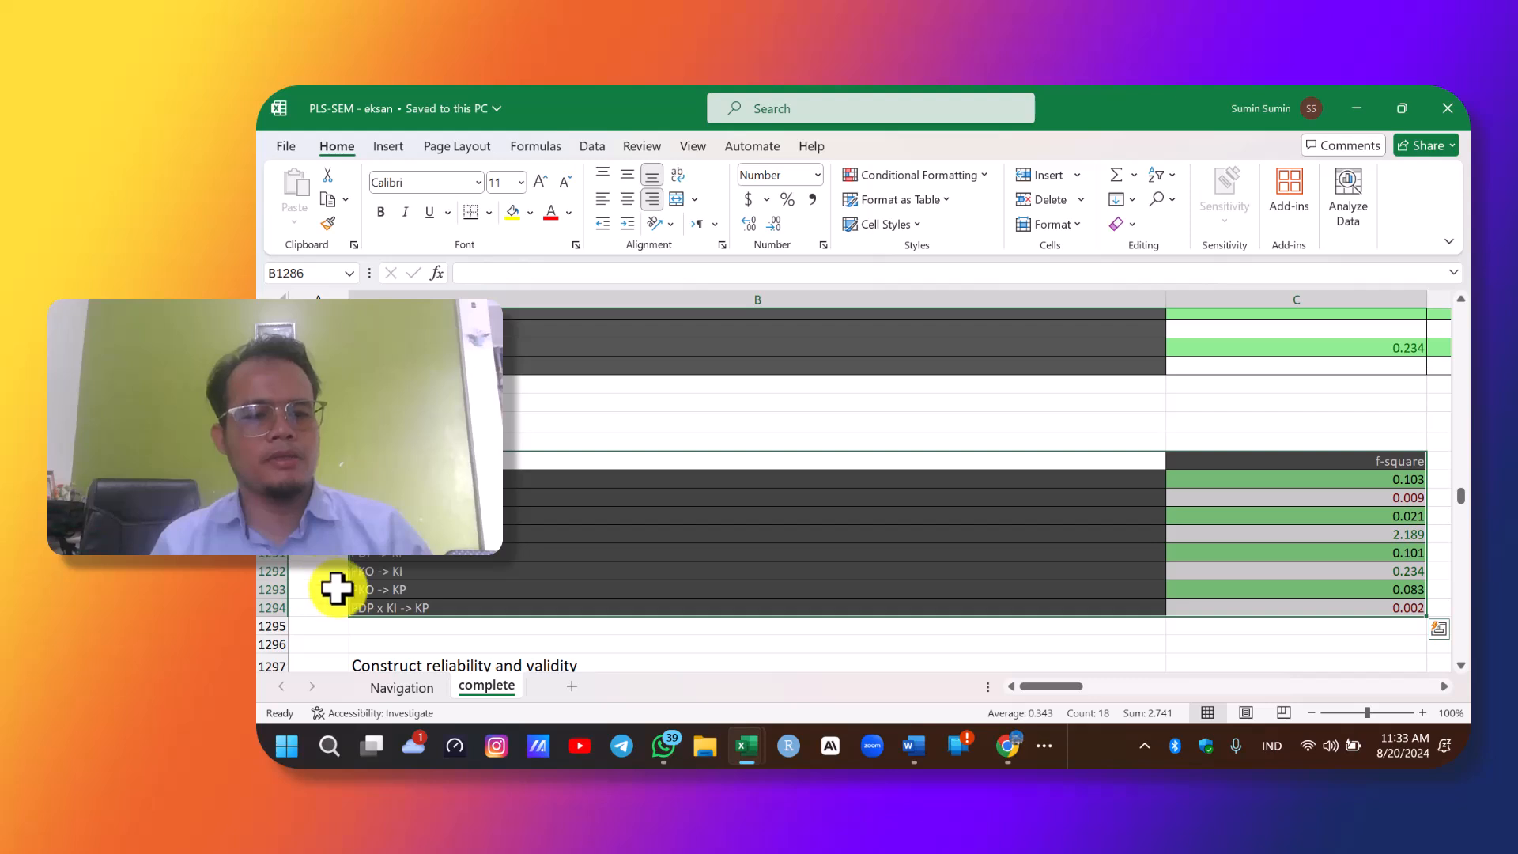
Follow the Navigation sheet link to construct reliability and validity and examine Cronbach's alpha, composite reliability and AVE.
left_click(402, 688)
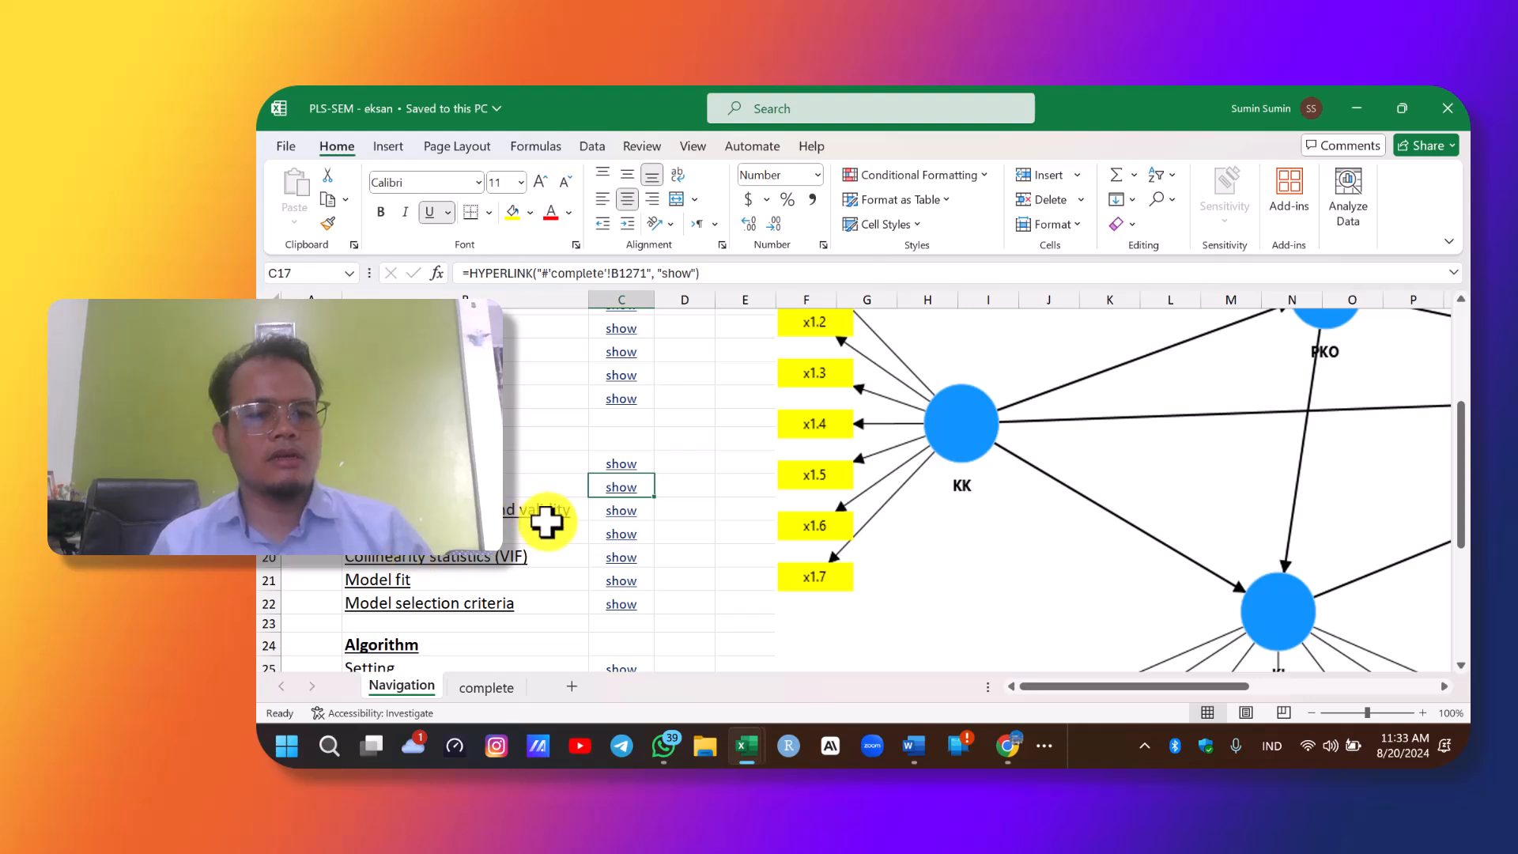
left_click_drag(624, 512, 620, 511)
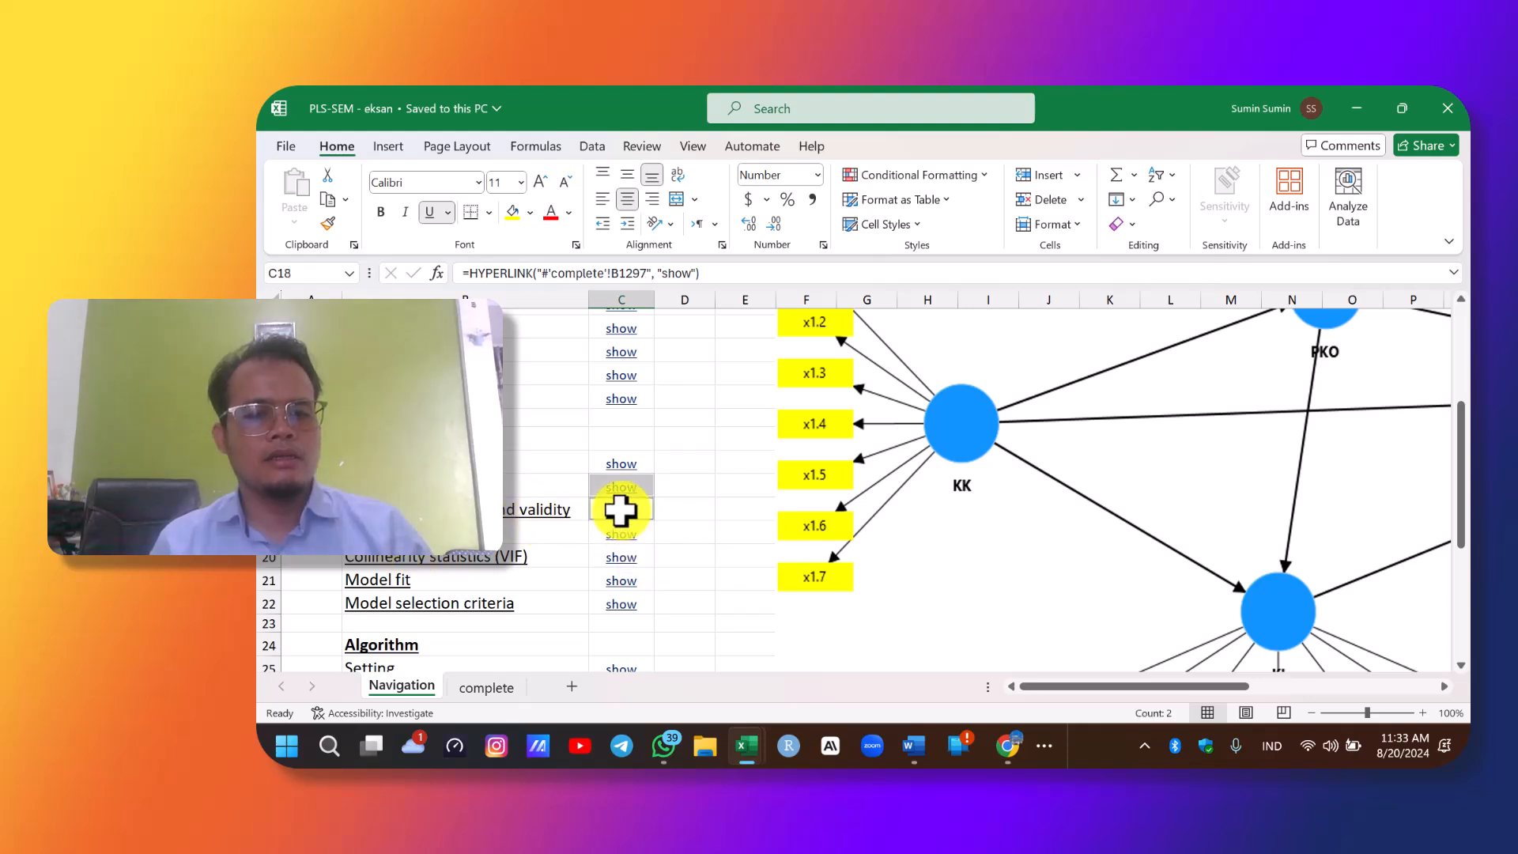
left_click(549, 512)
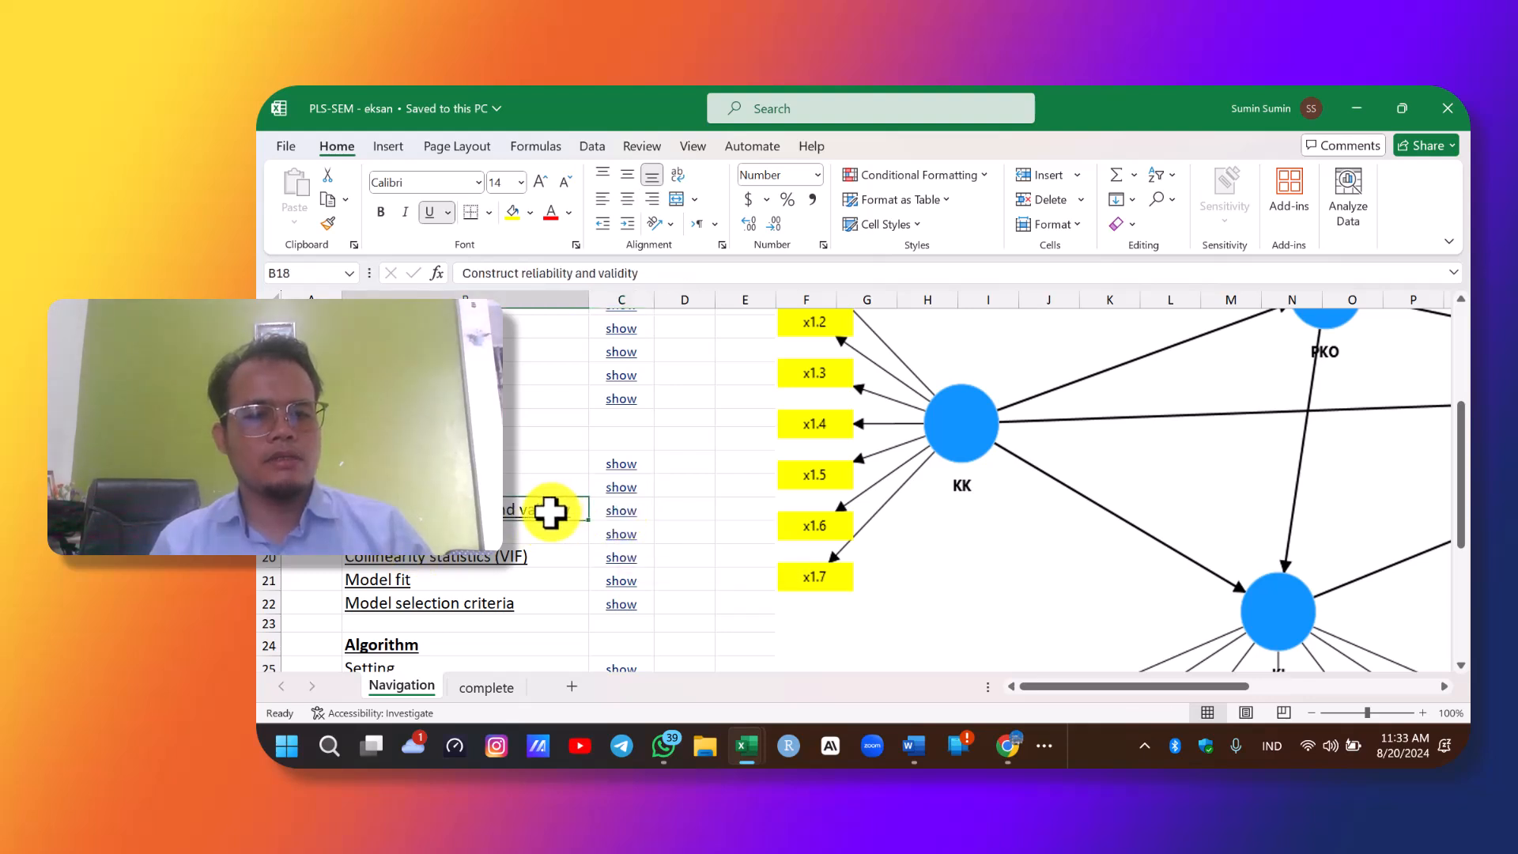
left_click(620, 513)
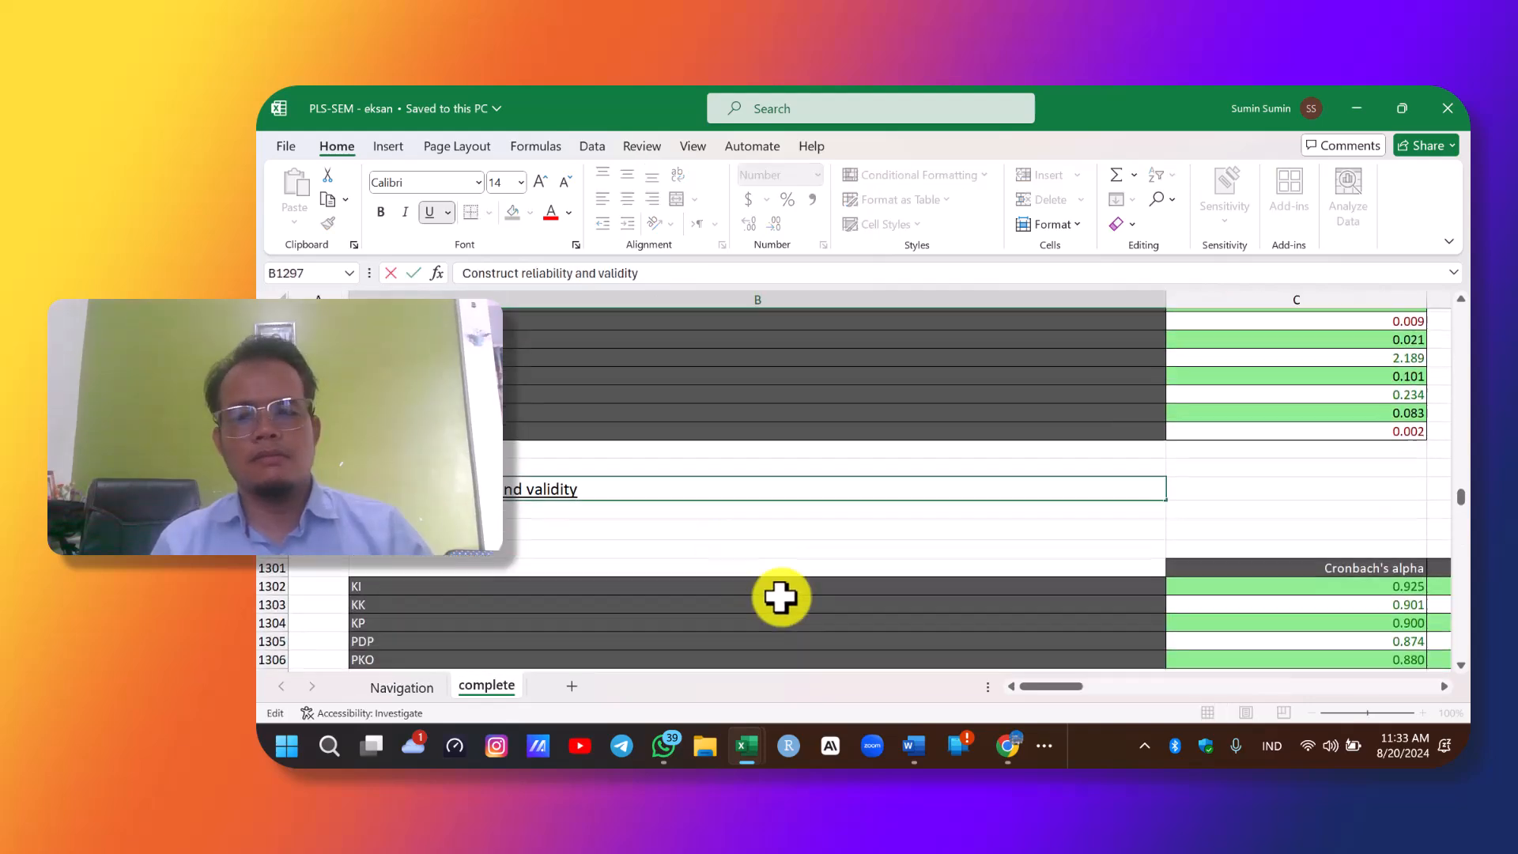
left_click_drag(1037, 695, 1081, 691)
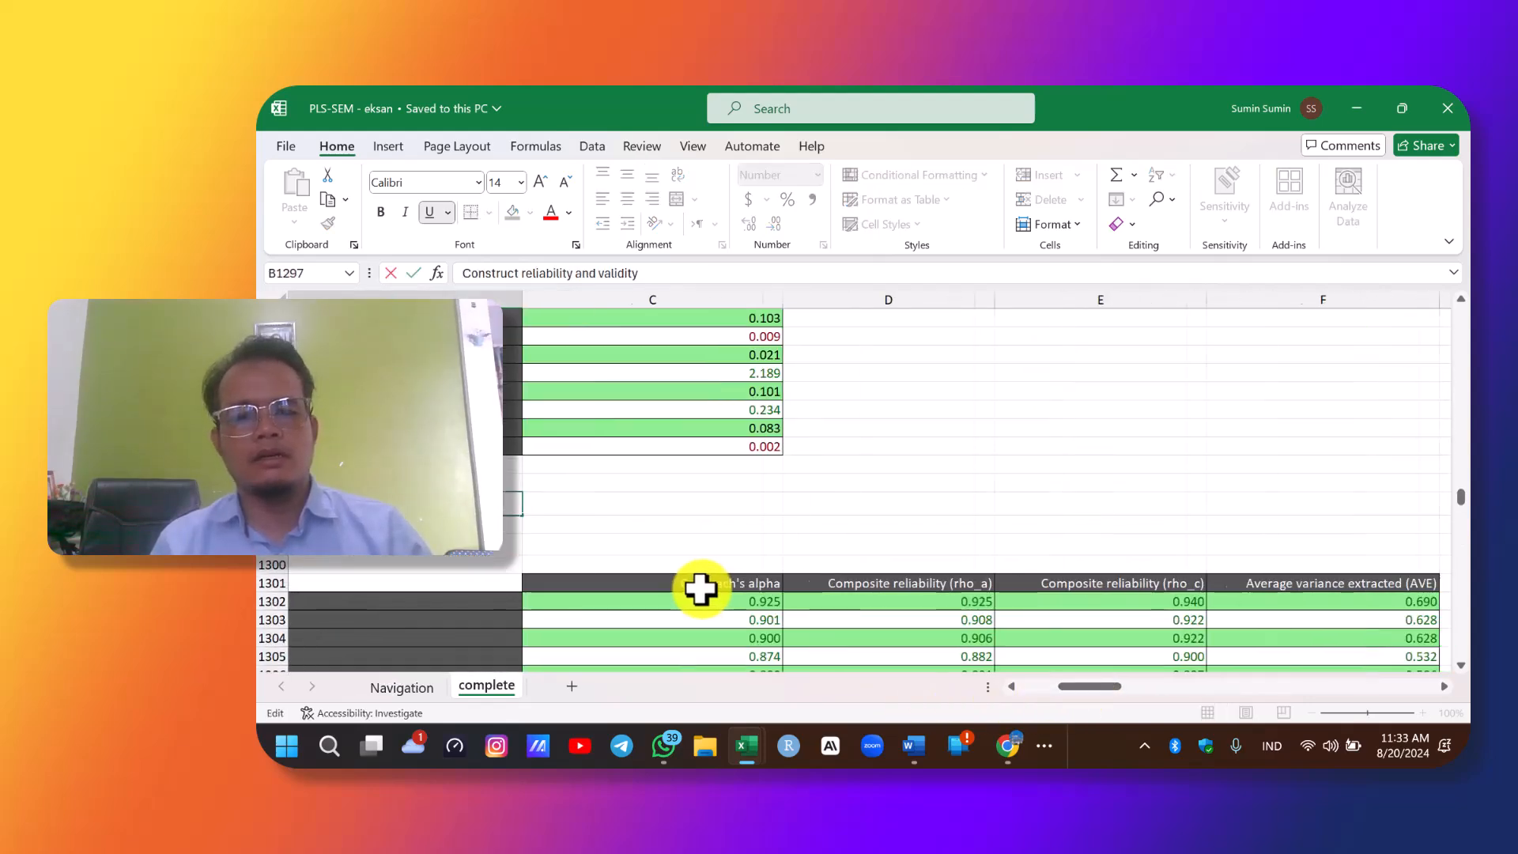
scroll(929, 591, "down", 2)
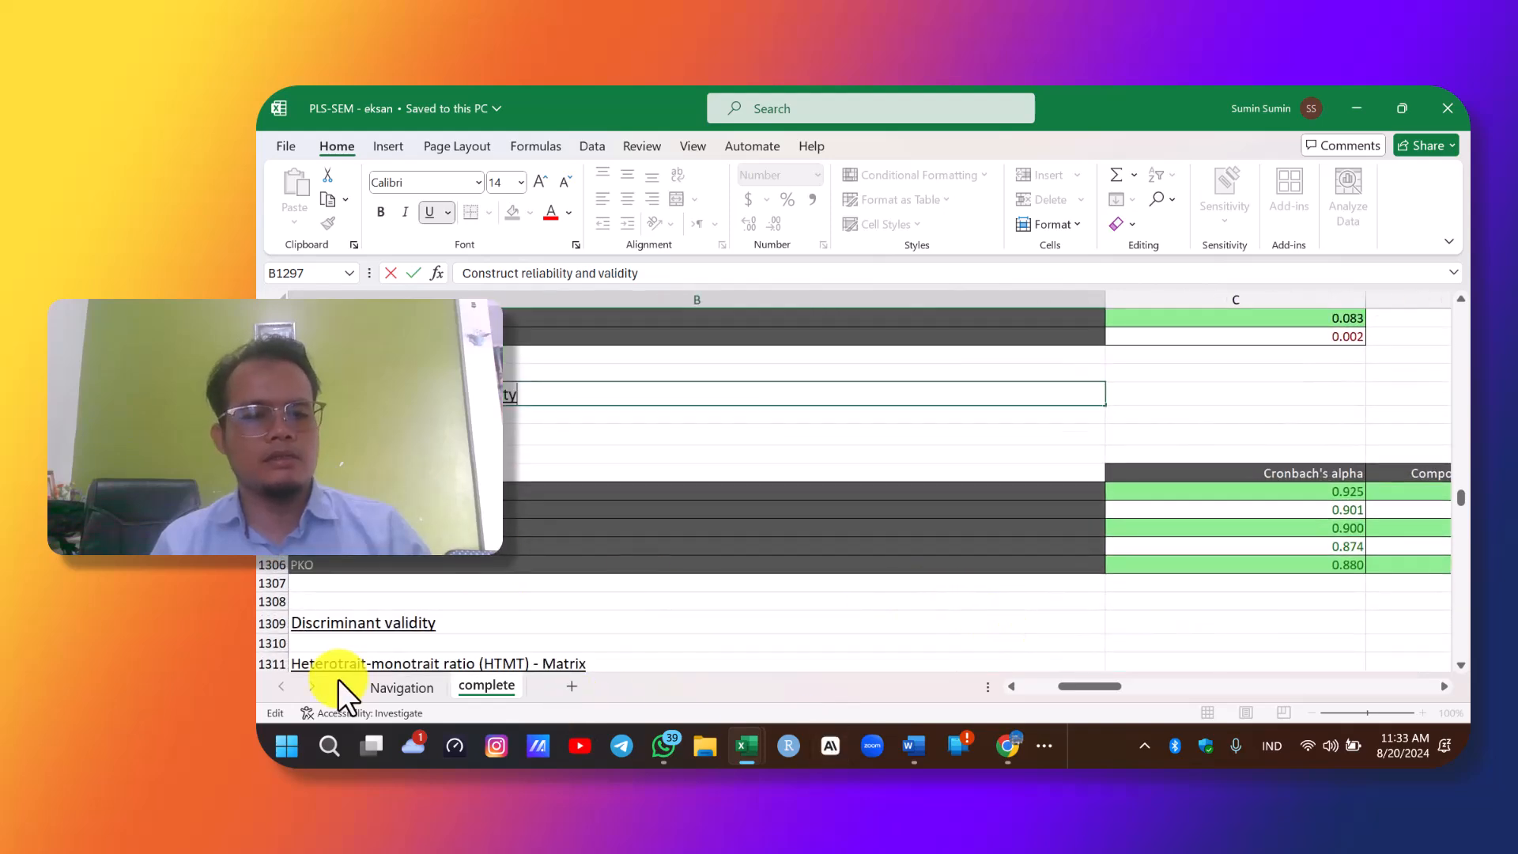
Return to the Navigation sheet, zoom it out to 85%, and look over the listed result sections.
left_click(399, 688)
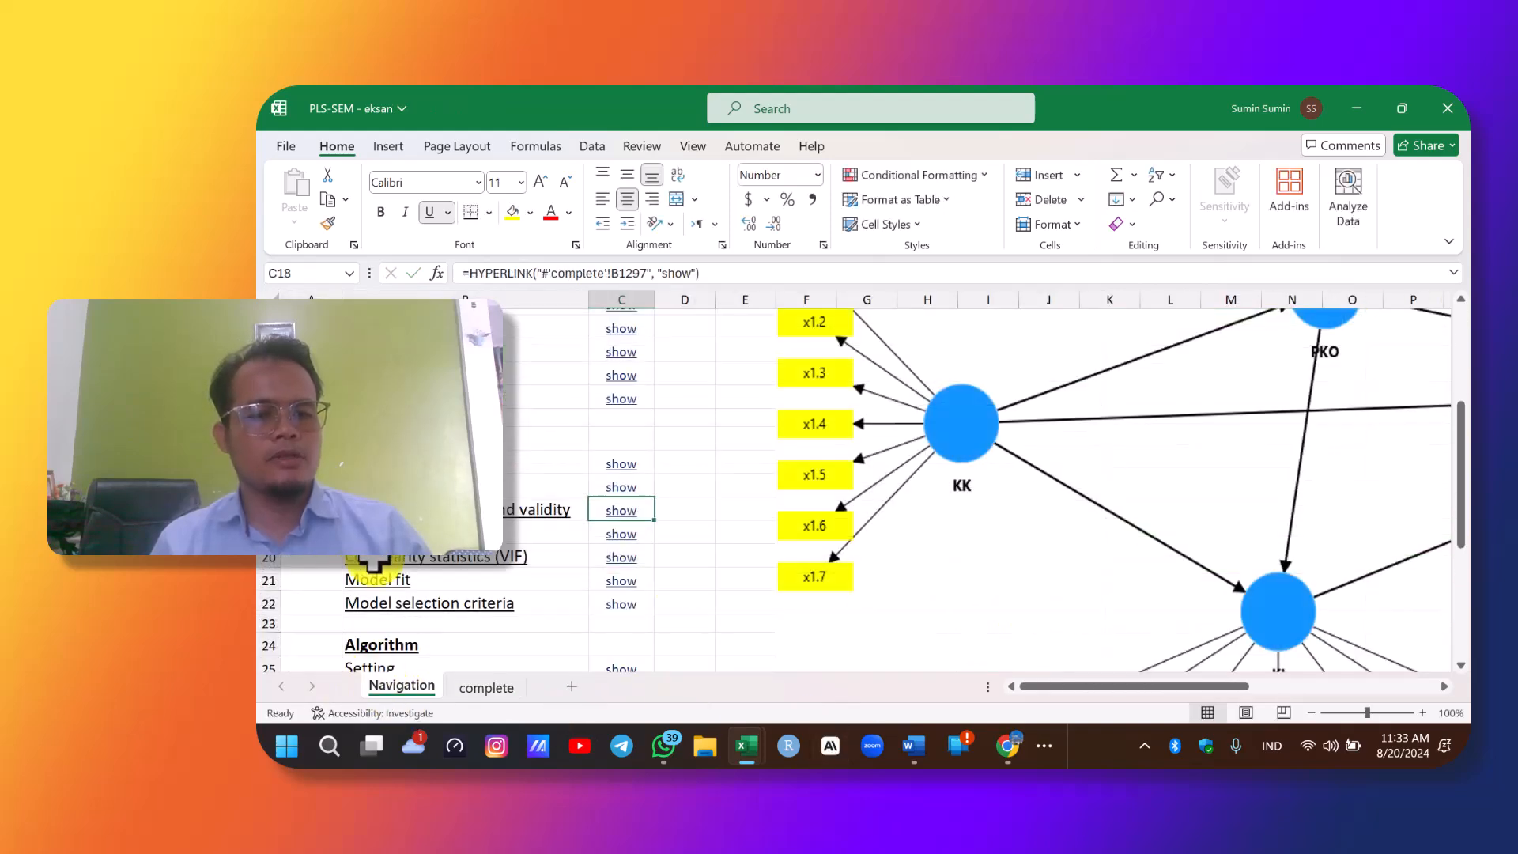
scroll(530, 564, "down", 1)
scroll(525, 576, "down", 2)
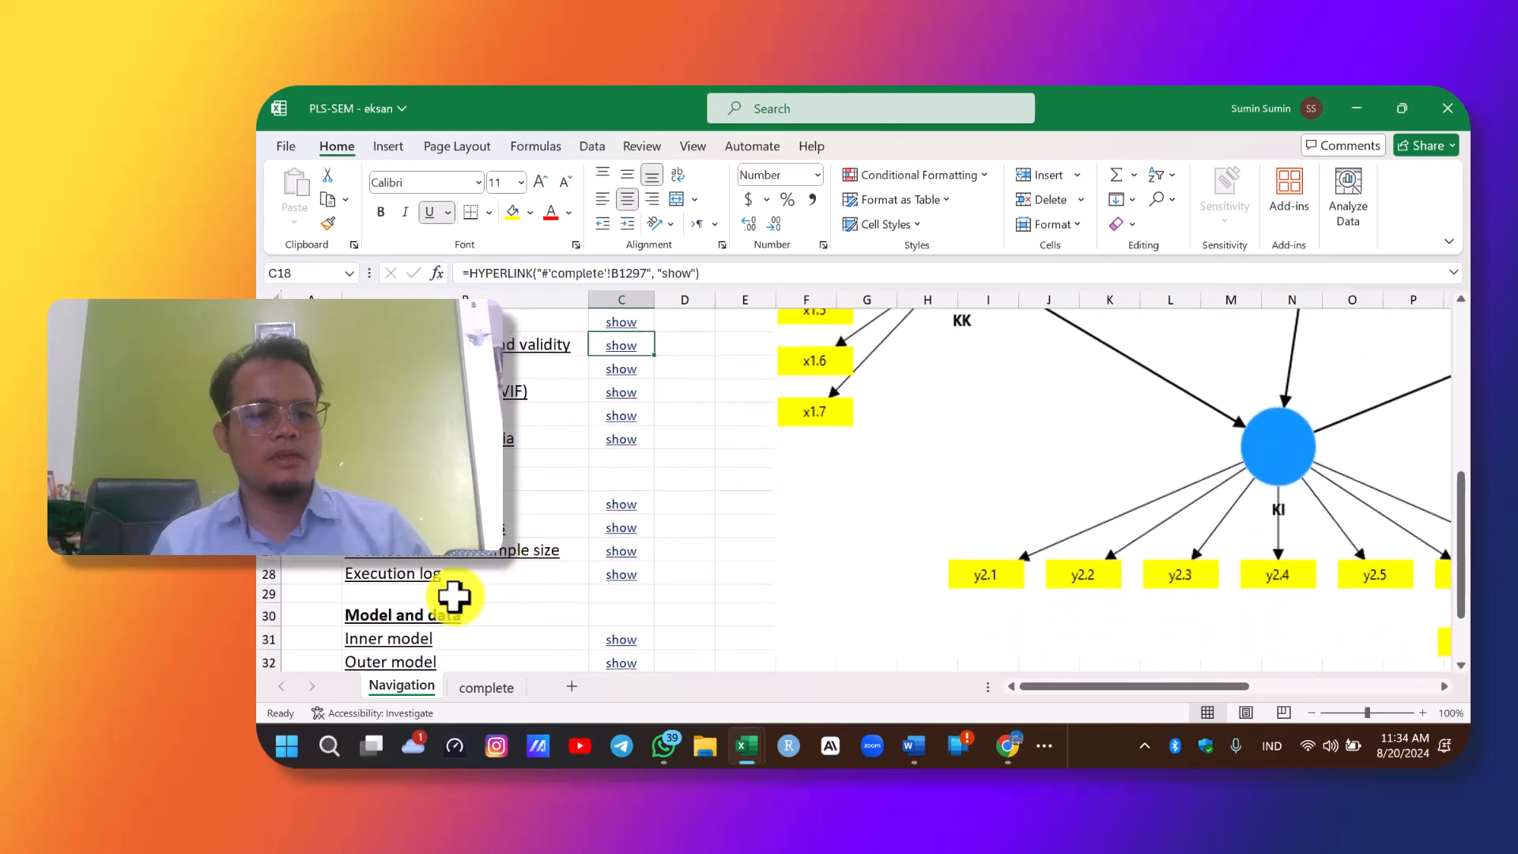
scroll(680, 576, "up", 2)
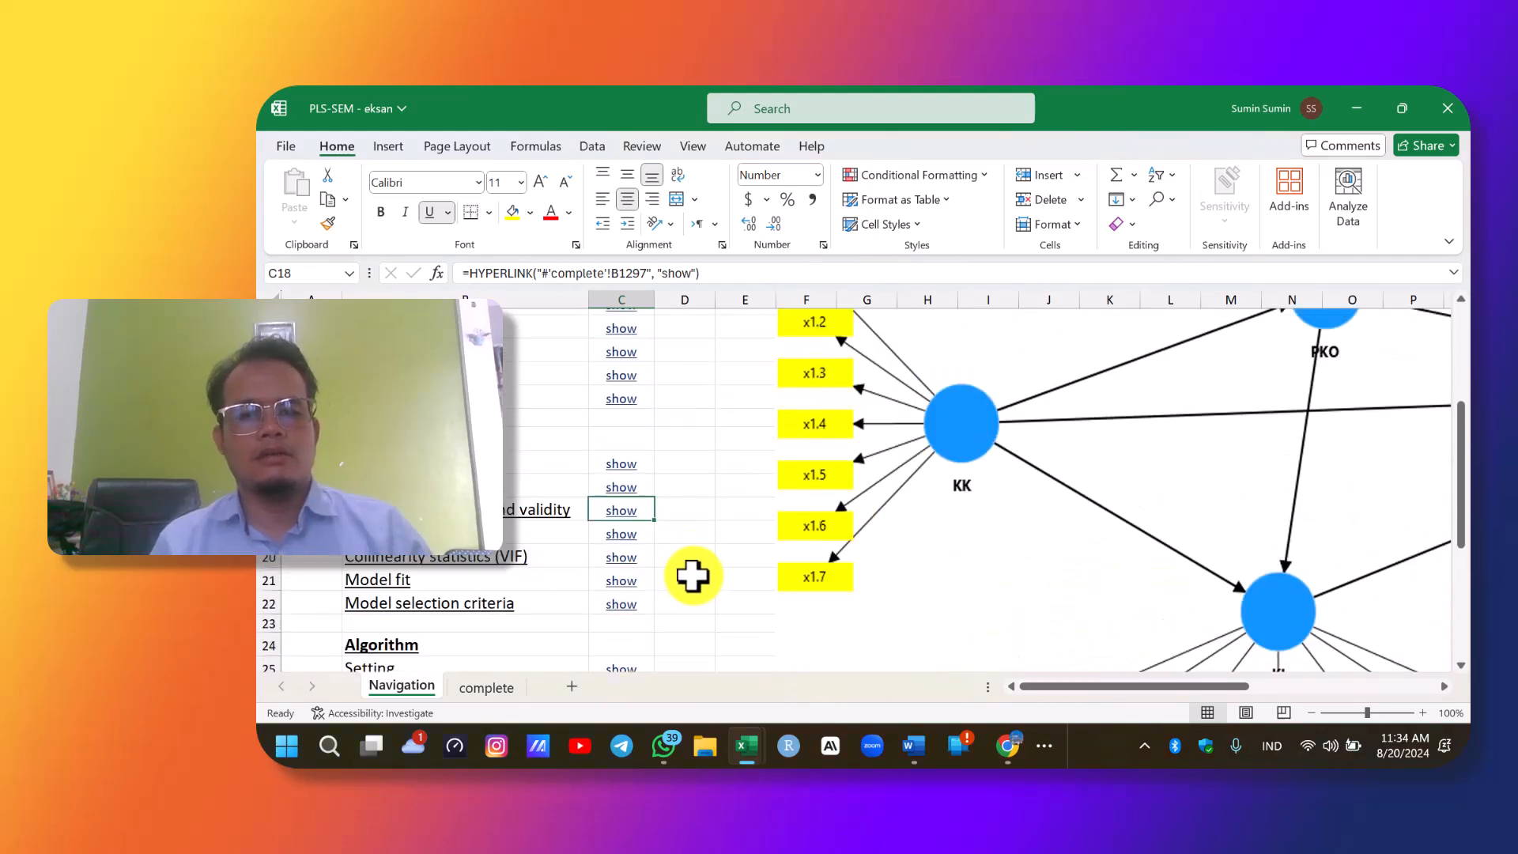
scroll(696, 575, "down", 1)
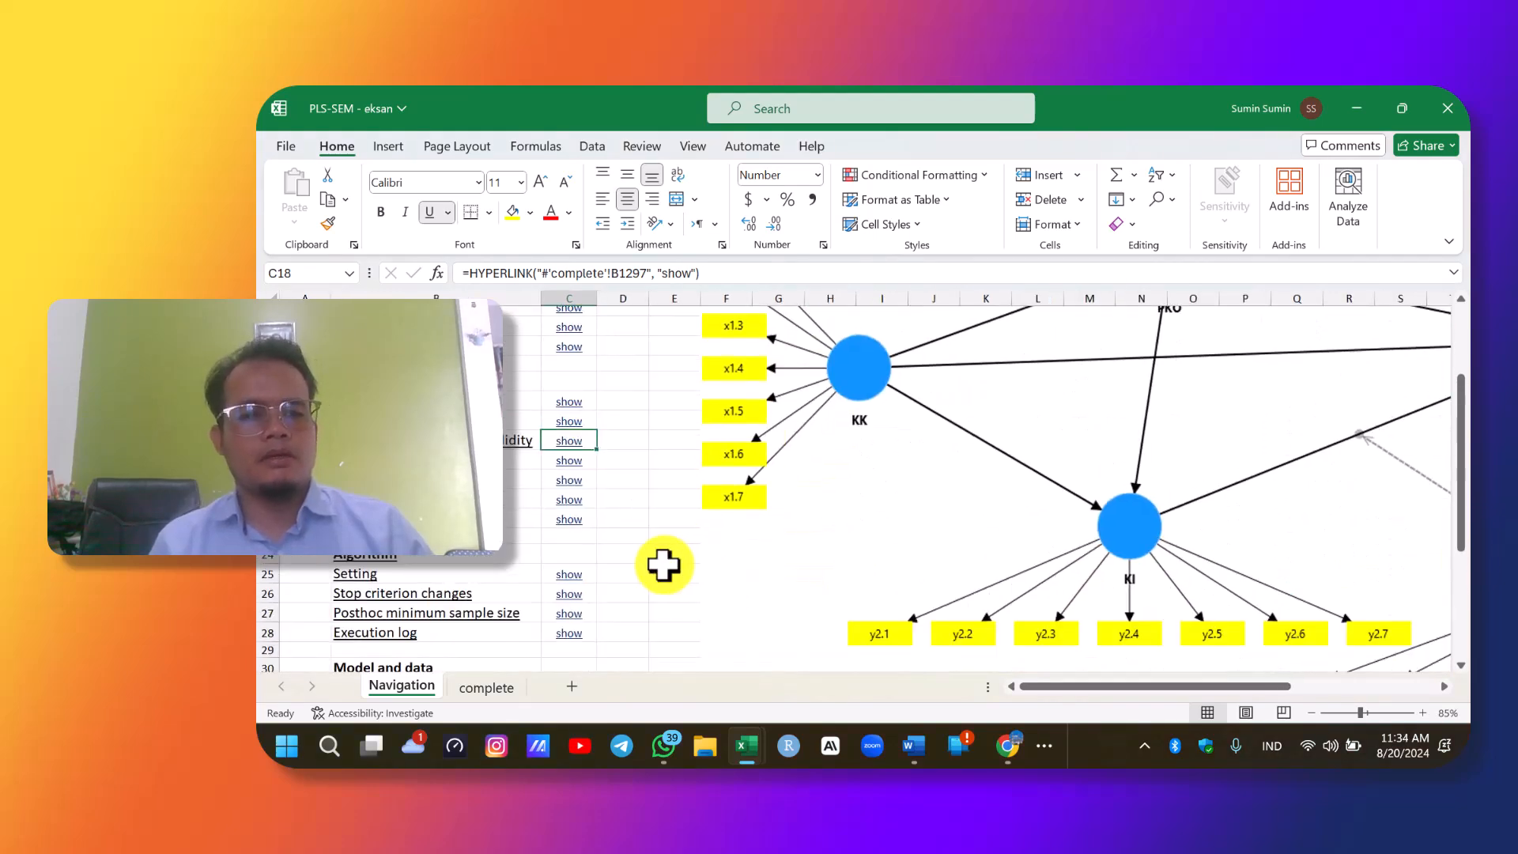
scroll(664, 566, "down", 1)
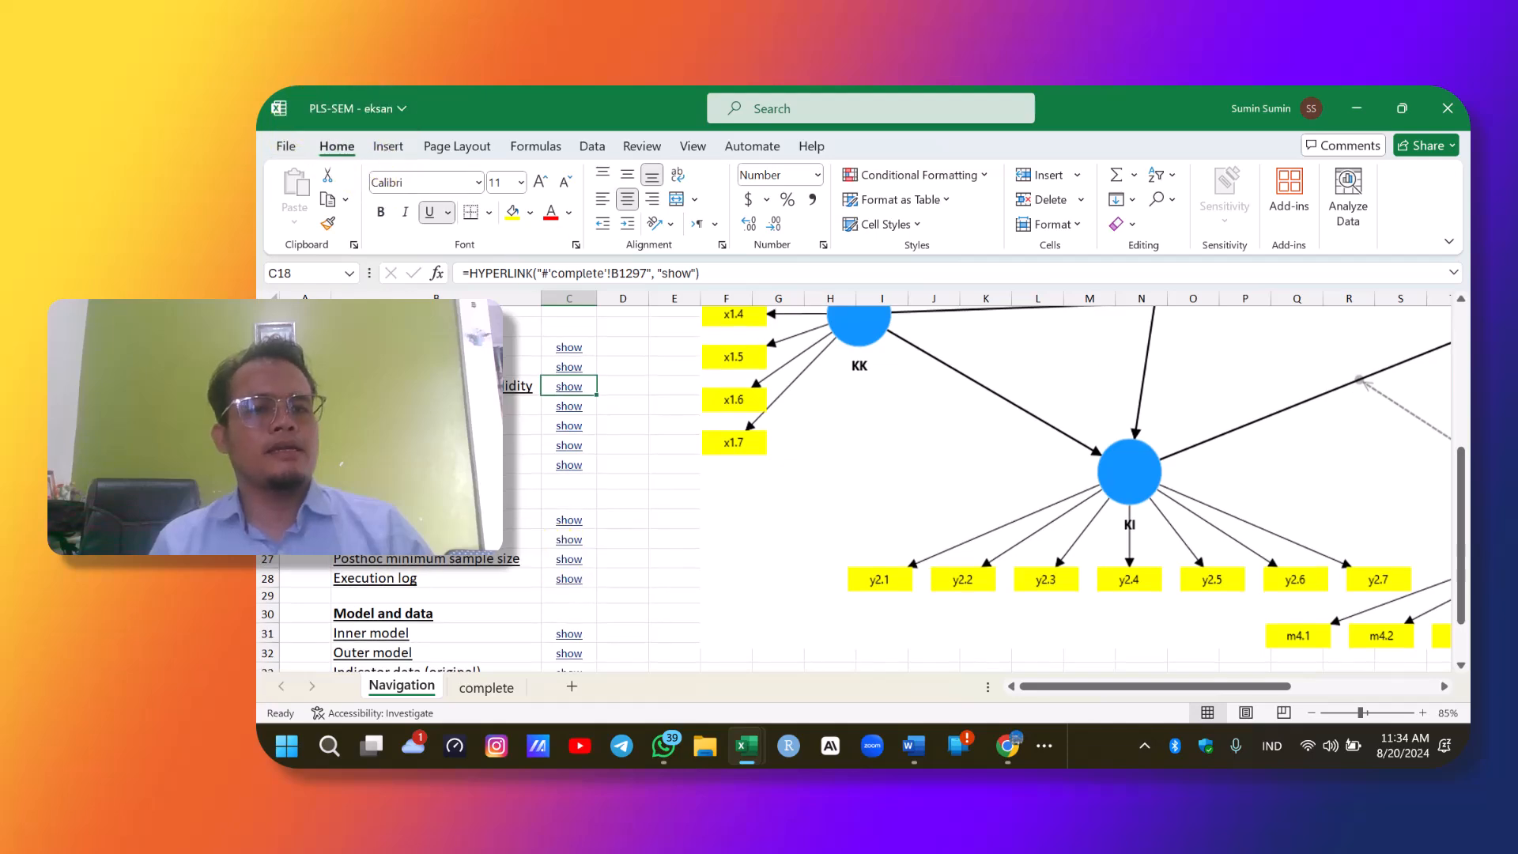
scroll(861, 490, "up", 3)
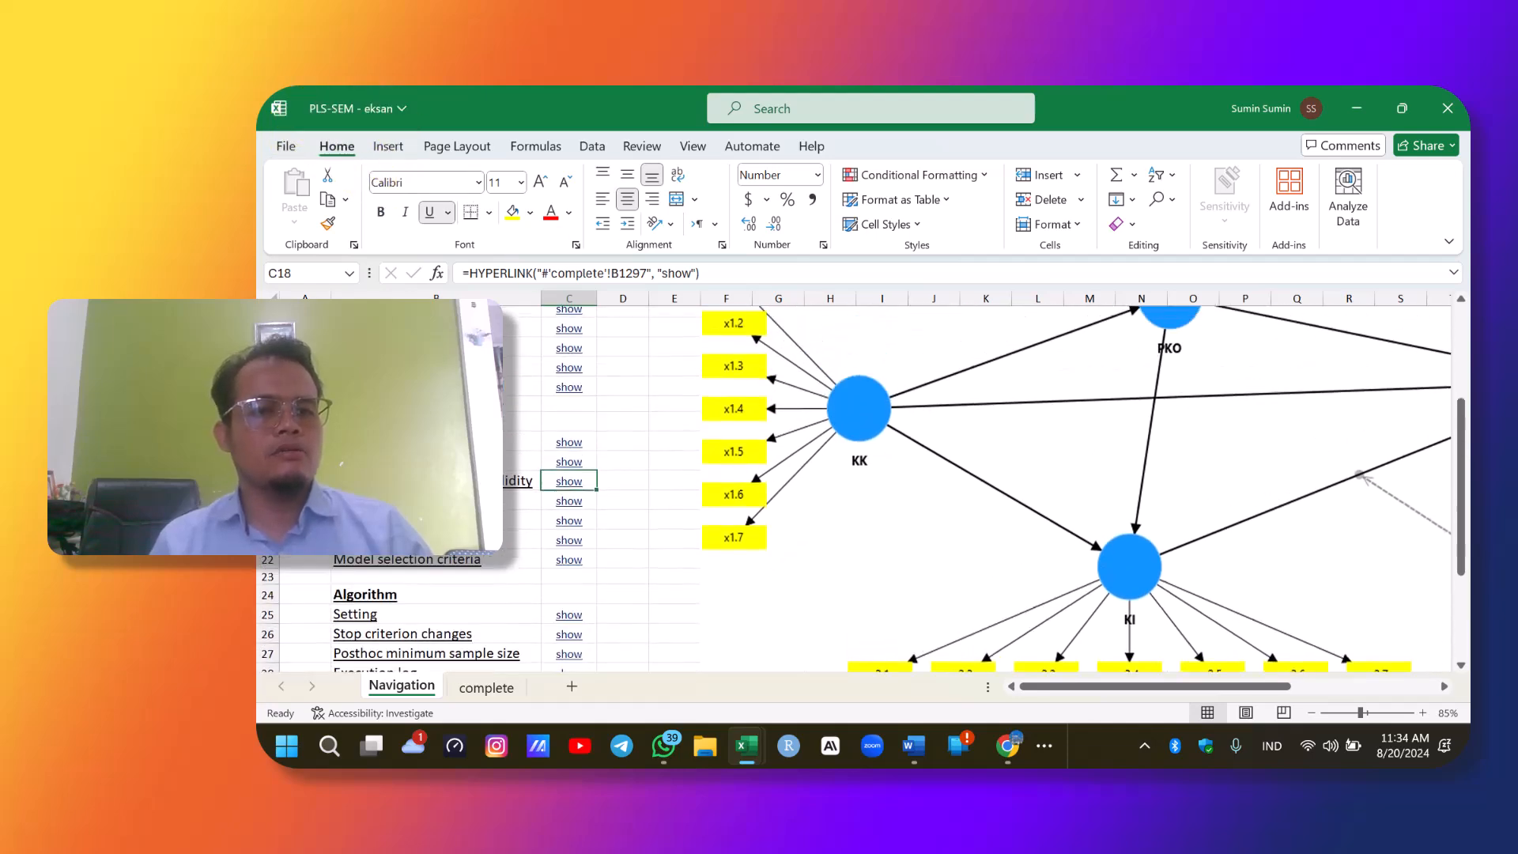
scroll(978, 489, "up", 2)
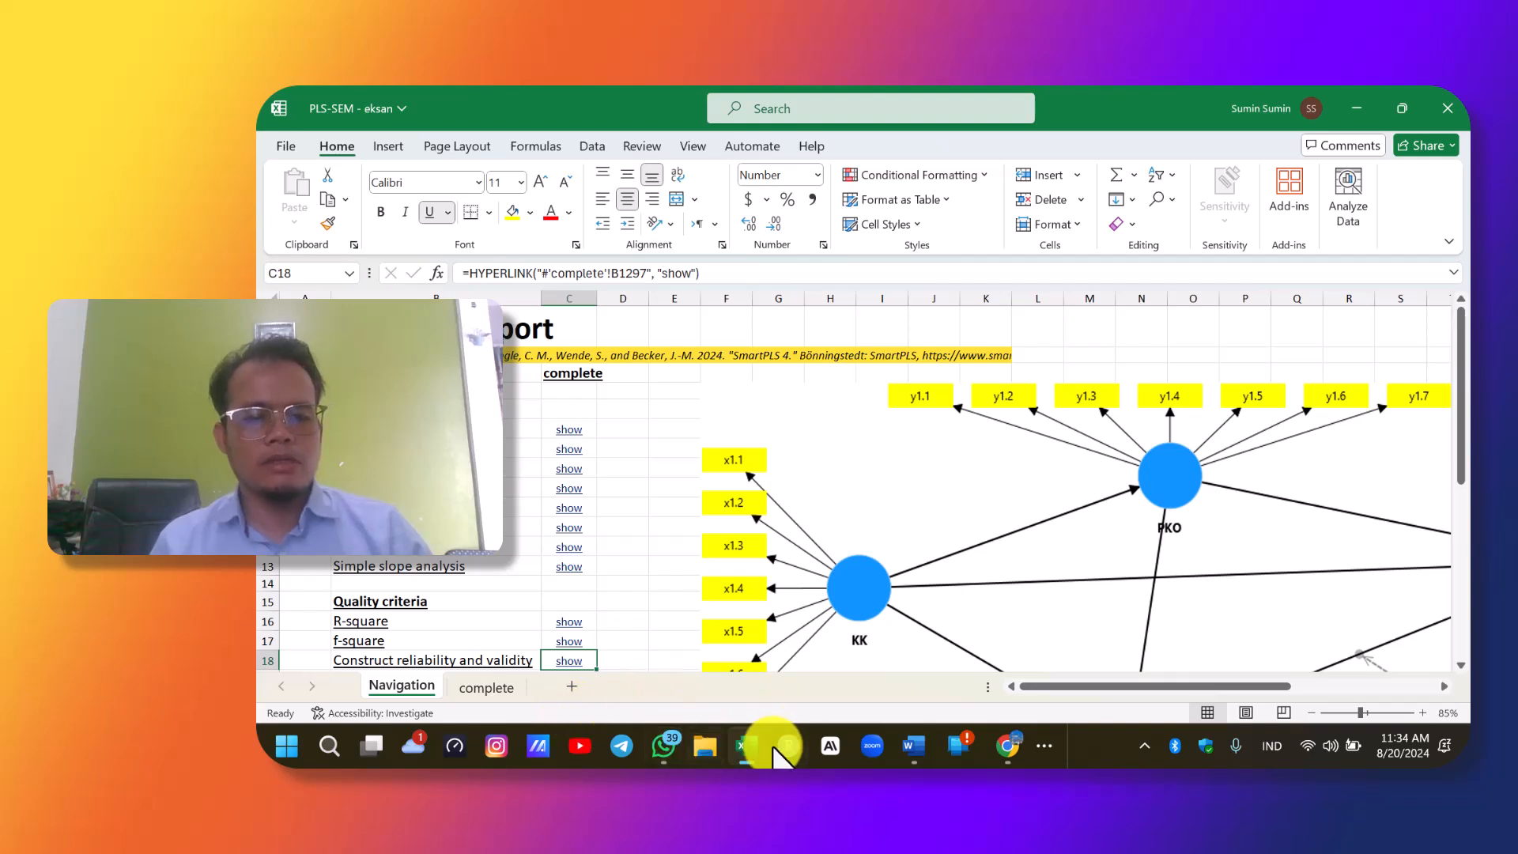
Switch back to the PLS-SEM eksan bootstrap workbook and return to its Navigation sheet.
mouse_move(755, 743)
left_click(795, 672)
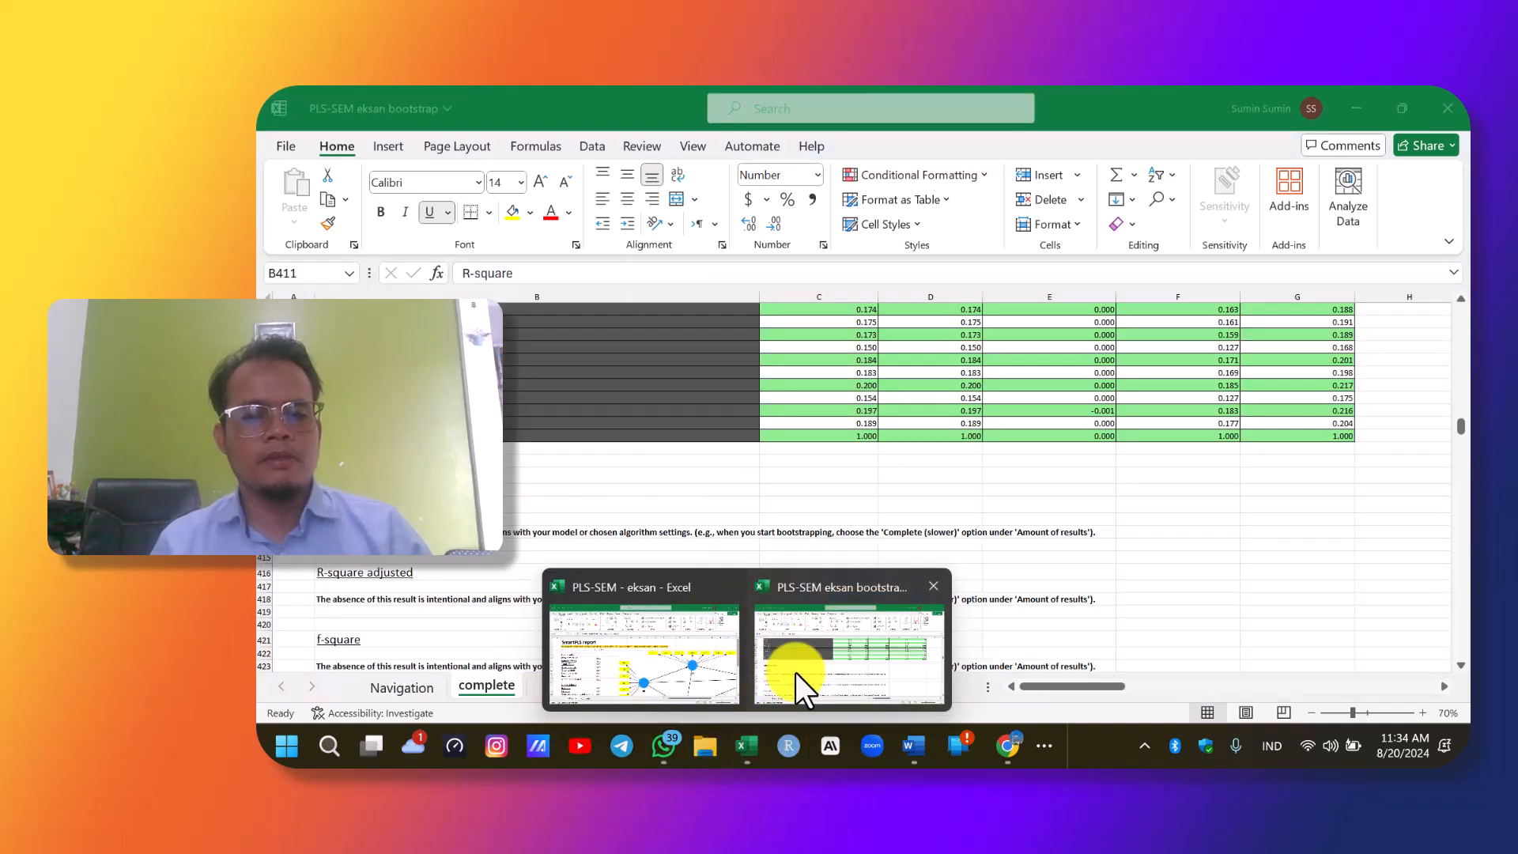
scroll(559, 650, "up", 4)
left_click(400, 687)
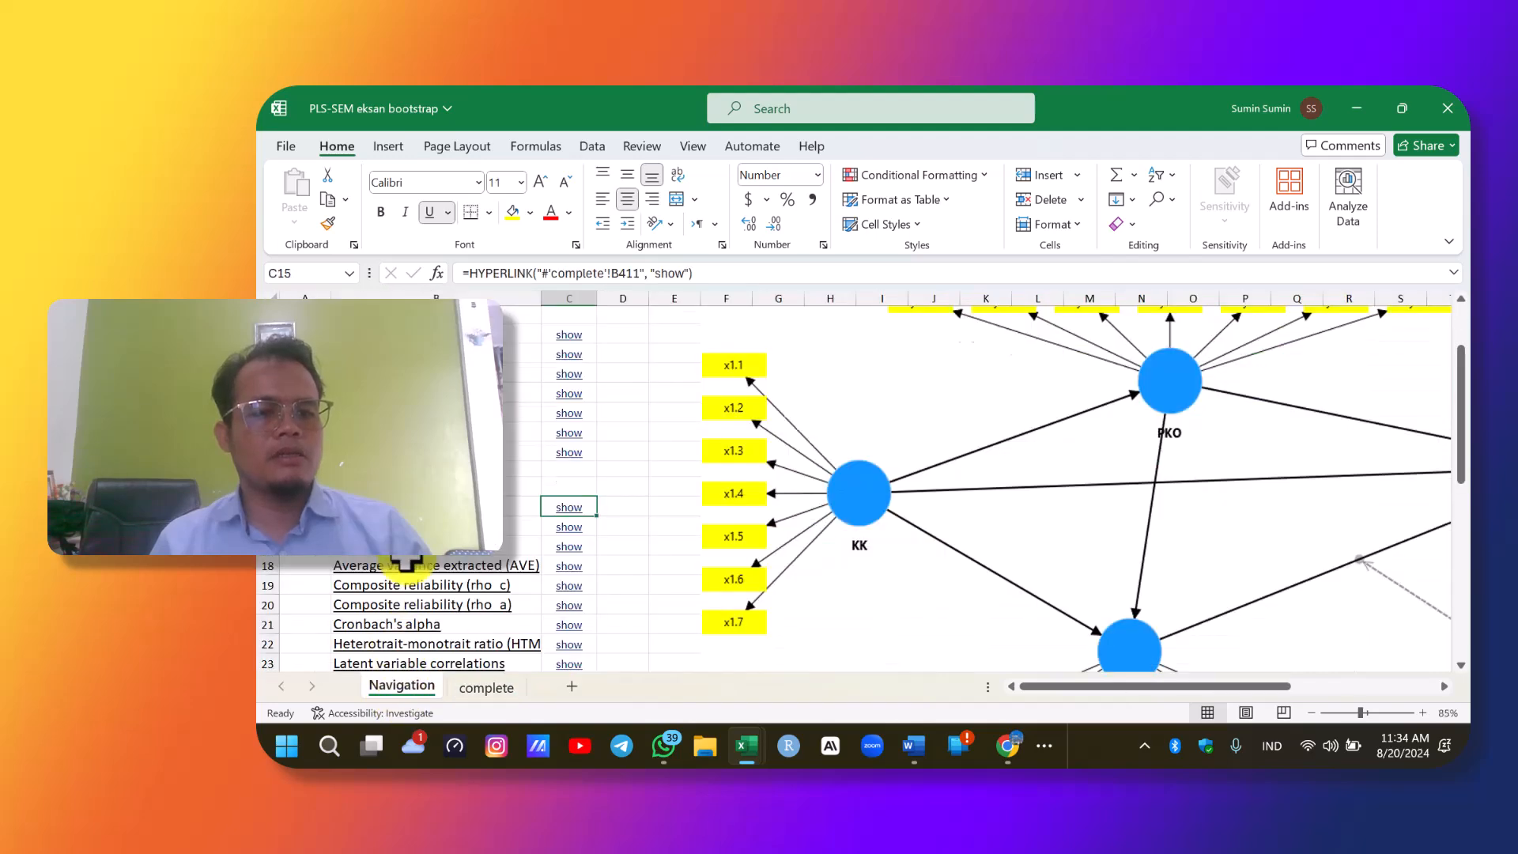
Follow the Navigation sheet link to outer loadings and highlight the loadings in the Original sample (O) column.
scroll(854, 490, "down", 2)
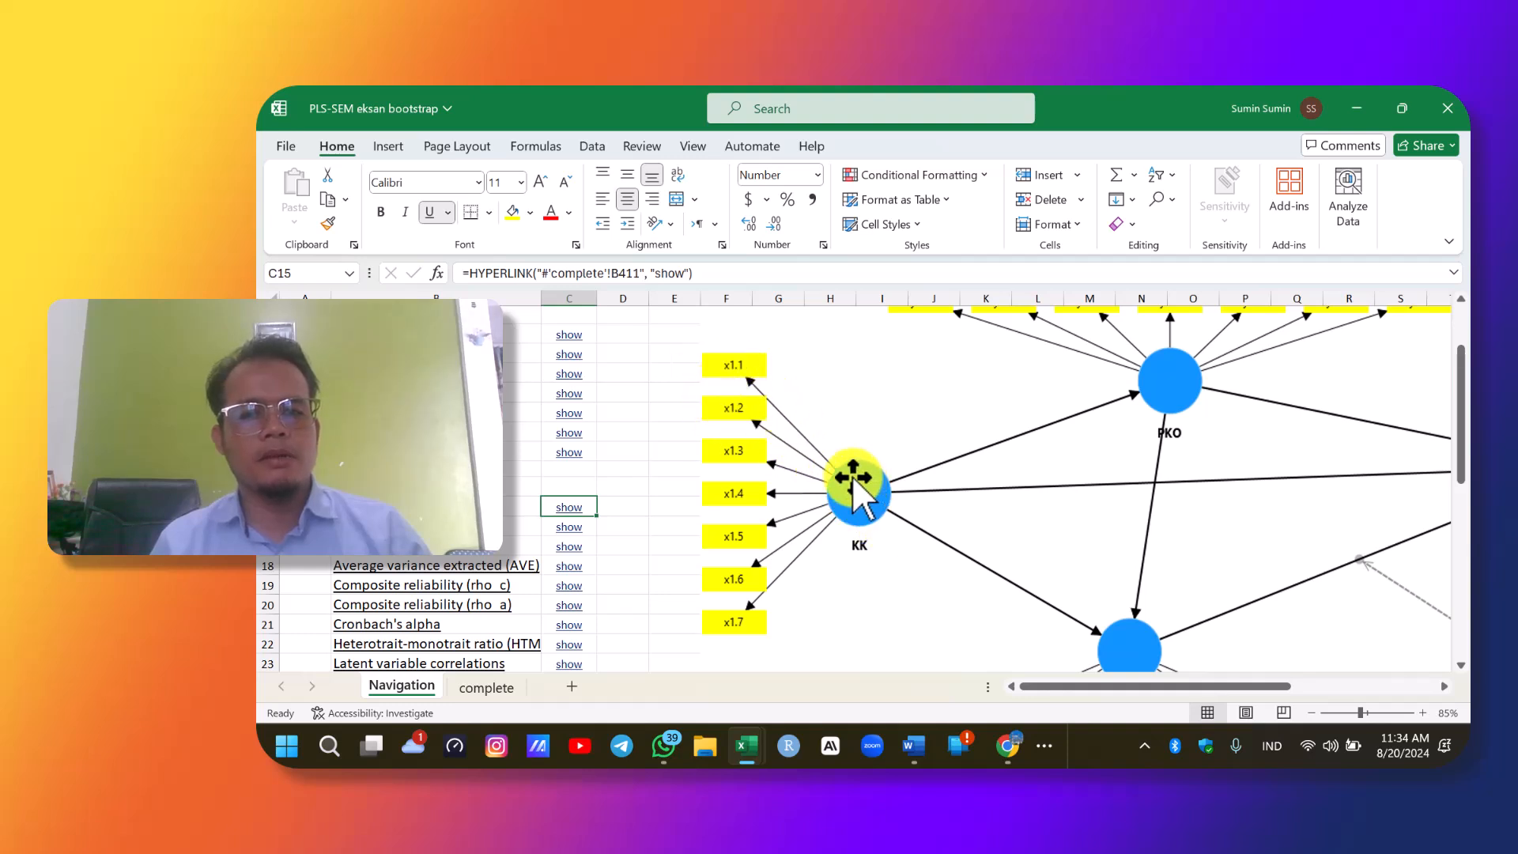
left_click(569, 433)
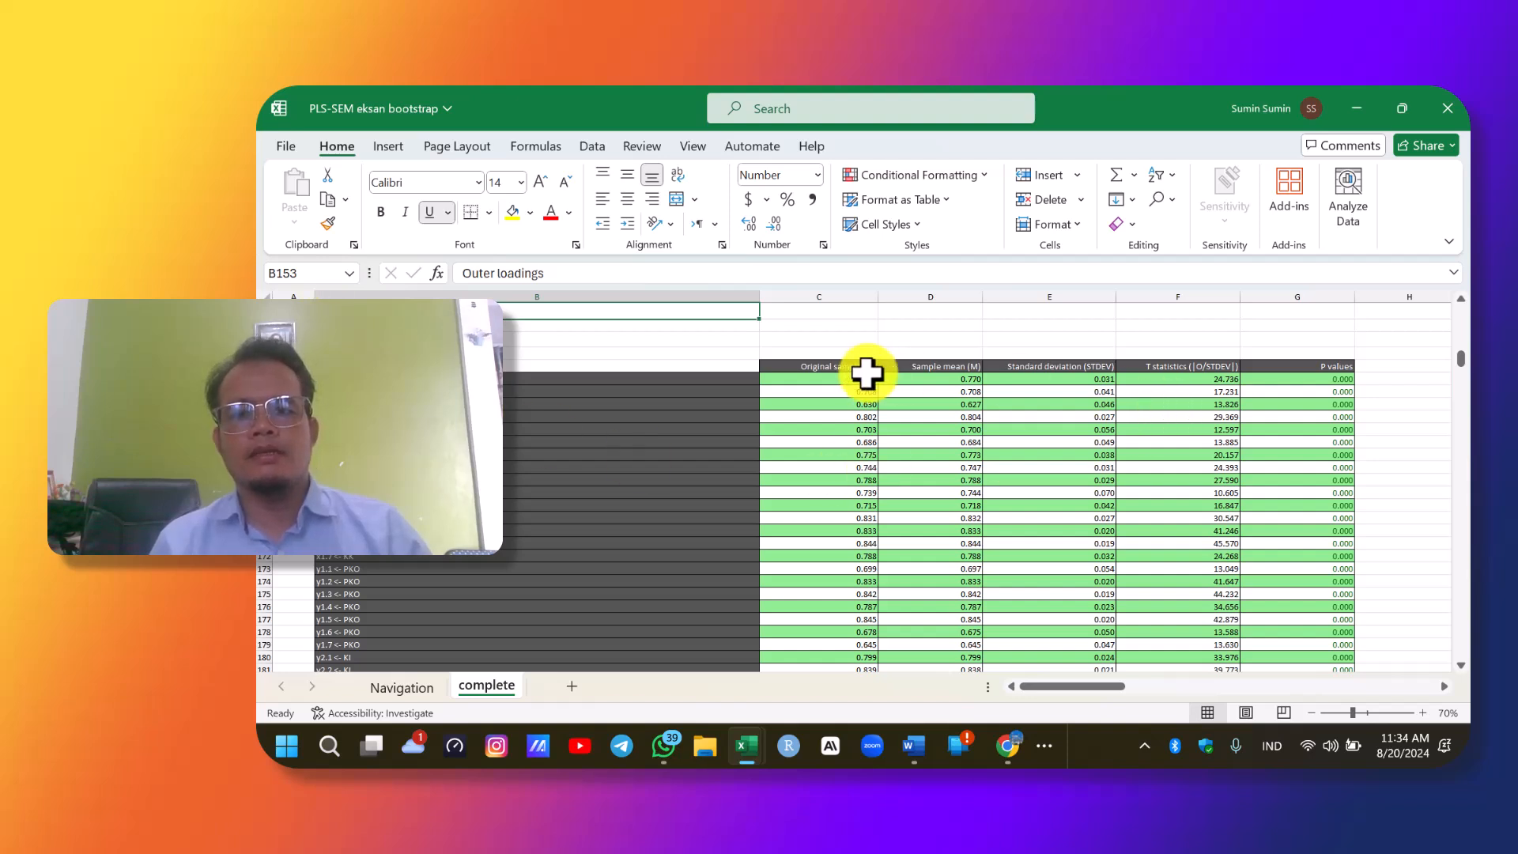
left_click_drag(862, 369, 864, 648)
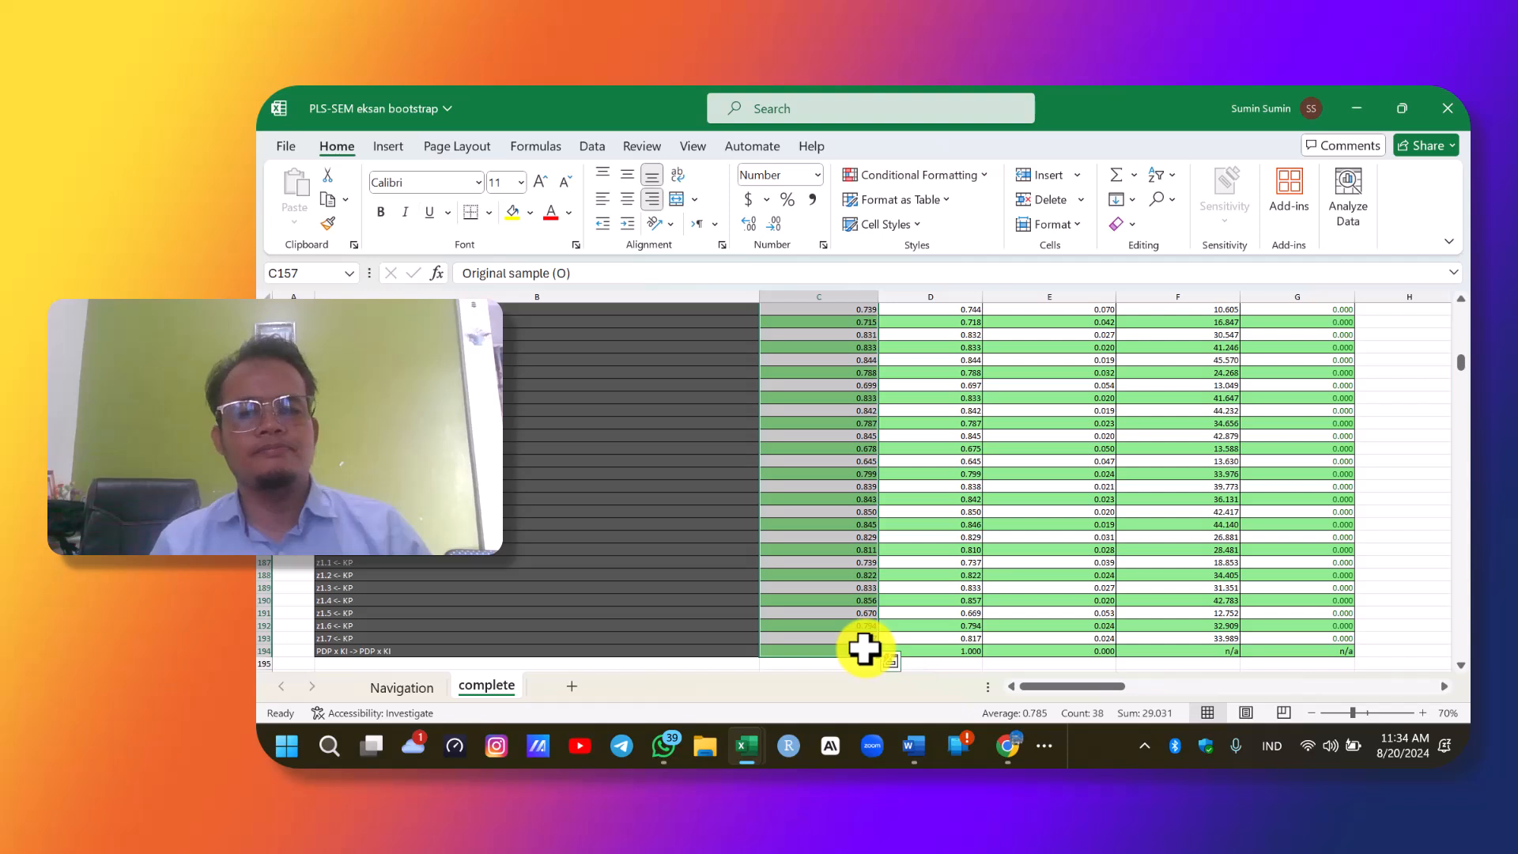
scroll(865, 648, "up", 4)
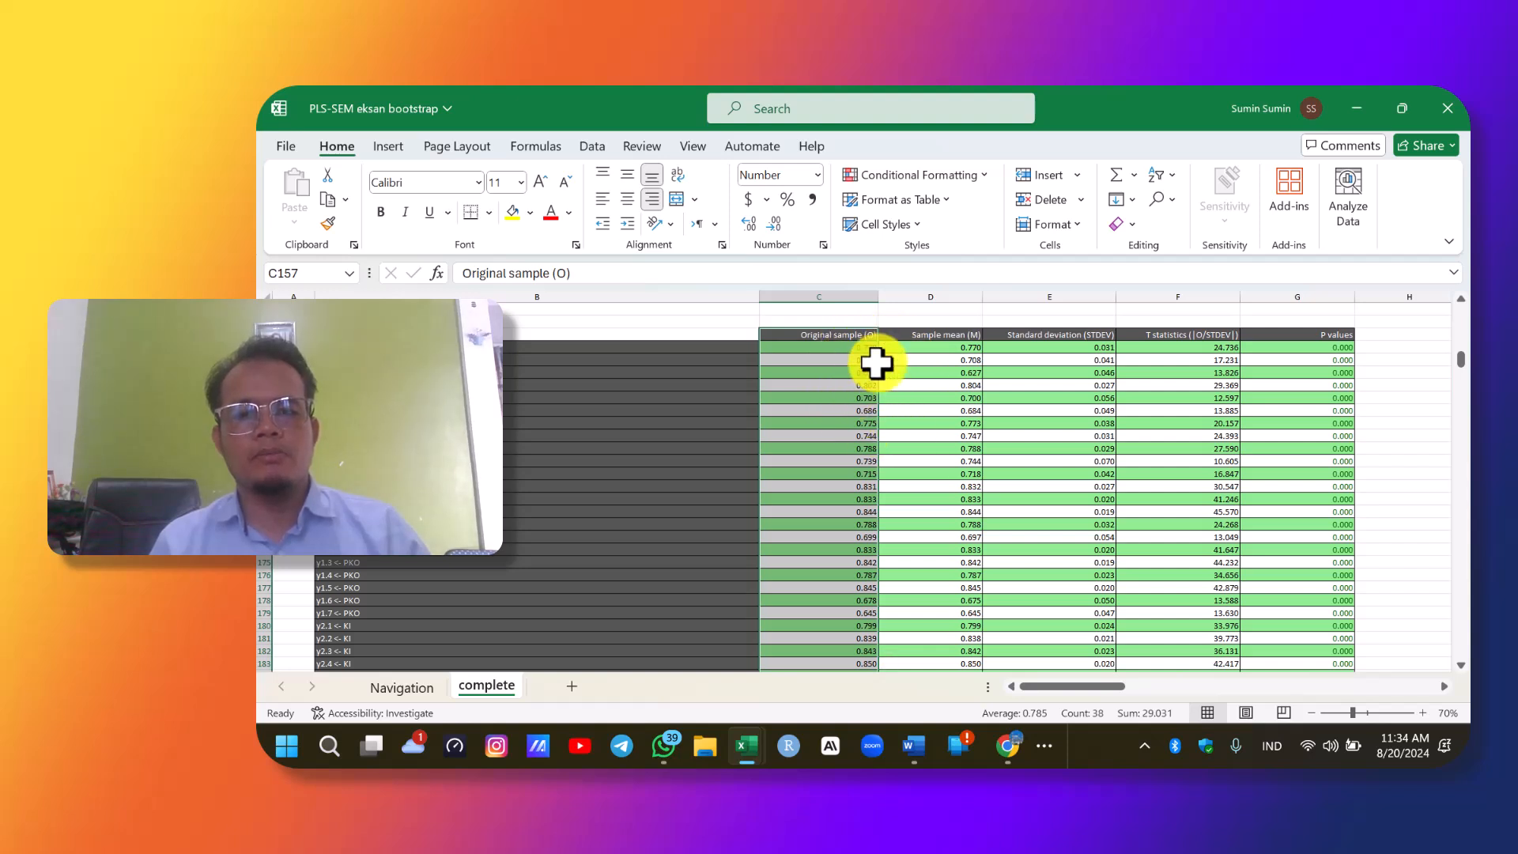
left_click_drag(843, 350, 841, 476)
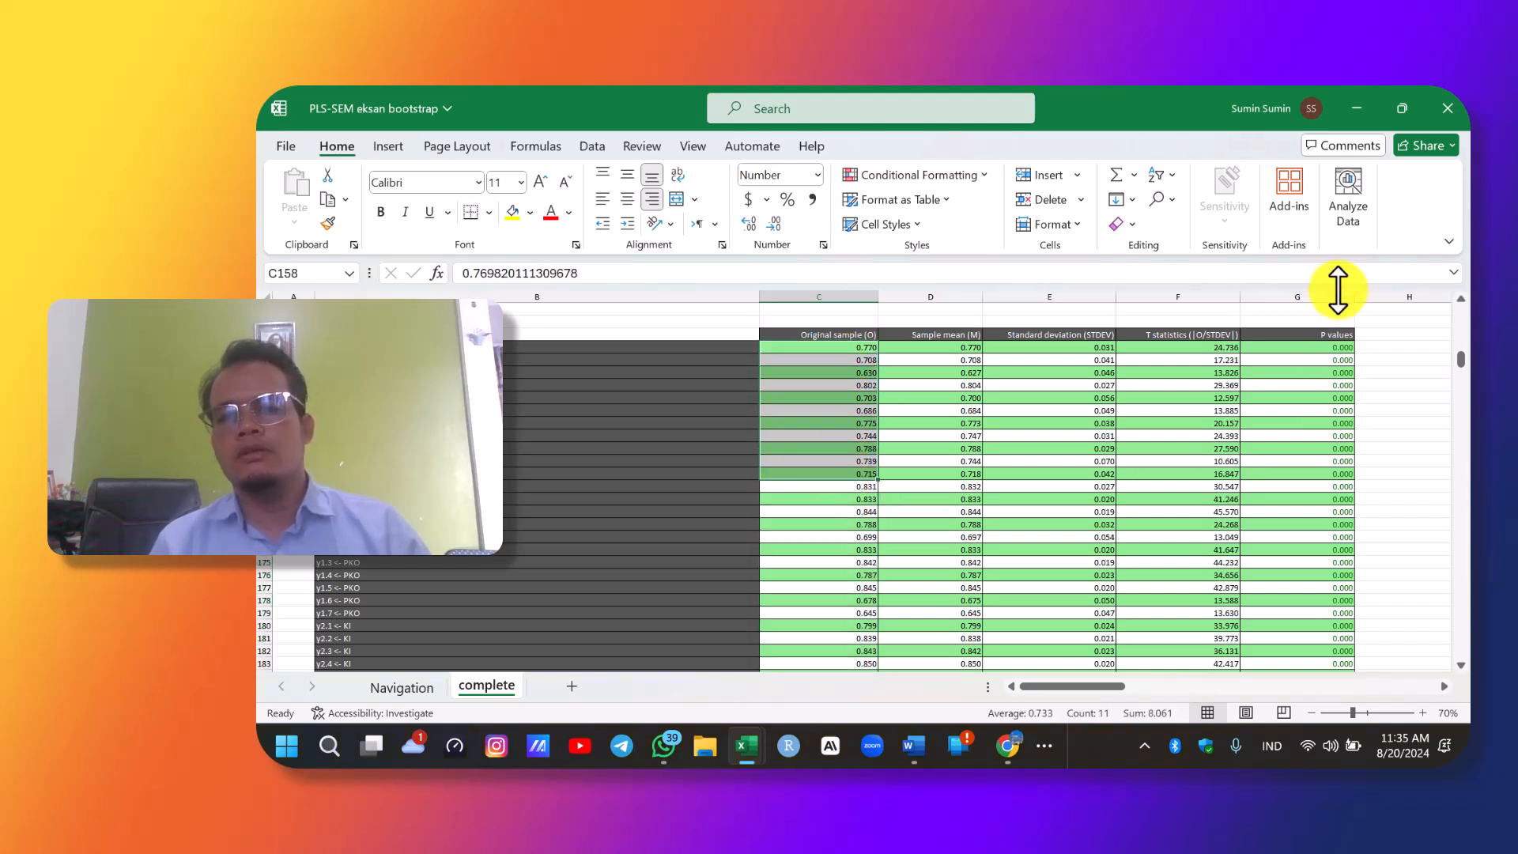
Look through the outer loadings table and highlight the y1.1 <- PKO and y1.2 <- PKO rows with their original sample values.
scroll(1340, 396, "down", 6)
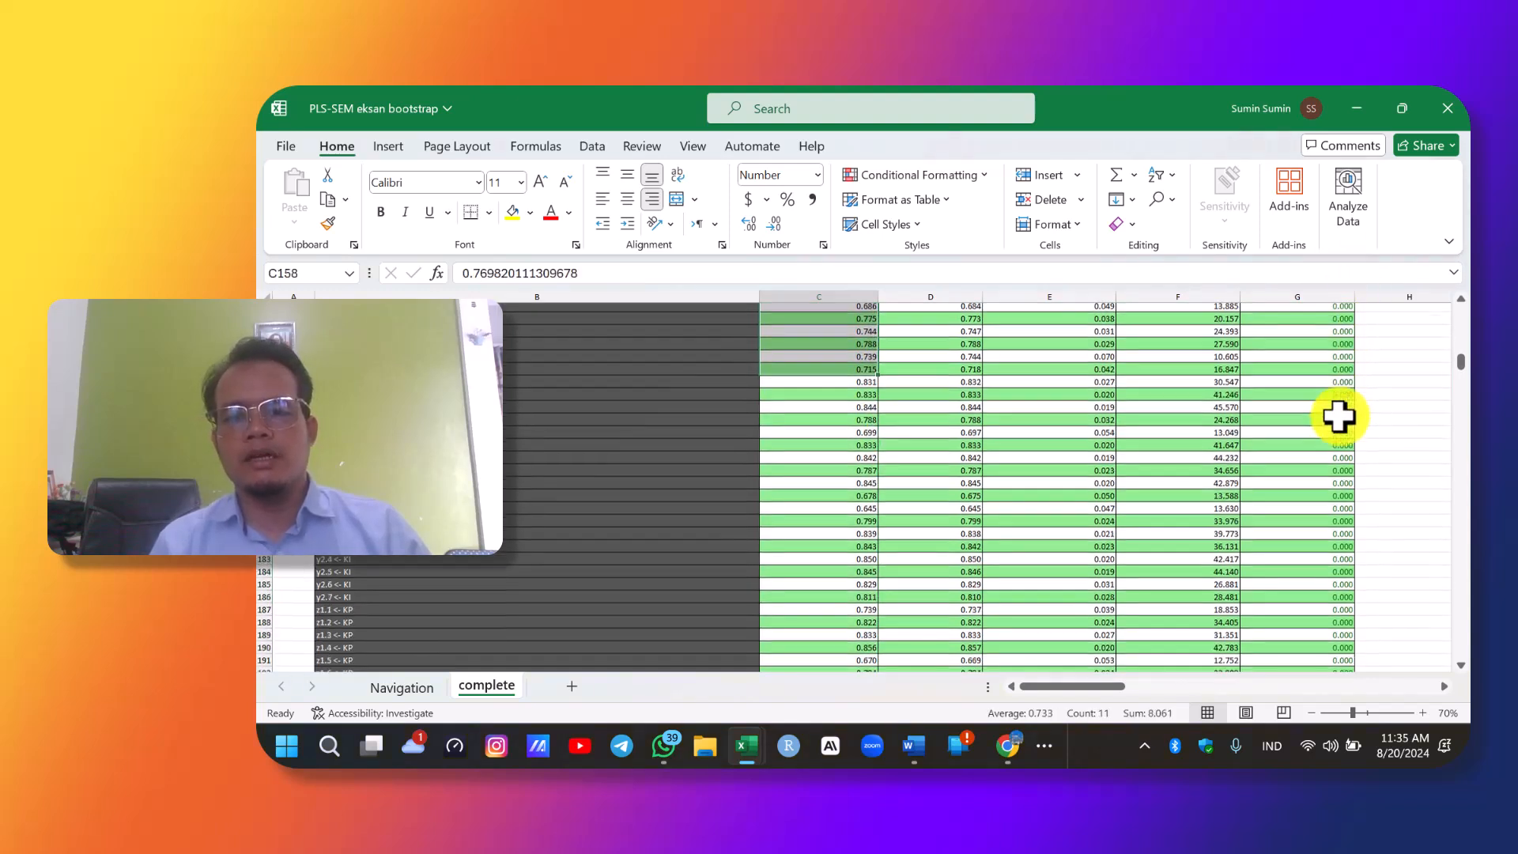
scroll(1338, 417, "up", 5)
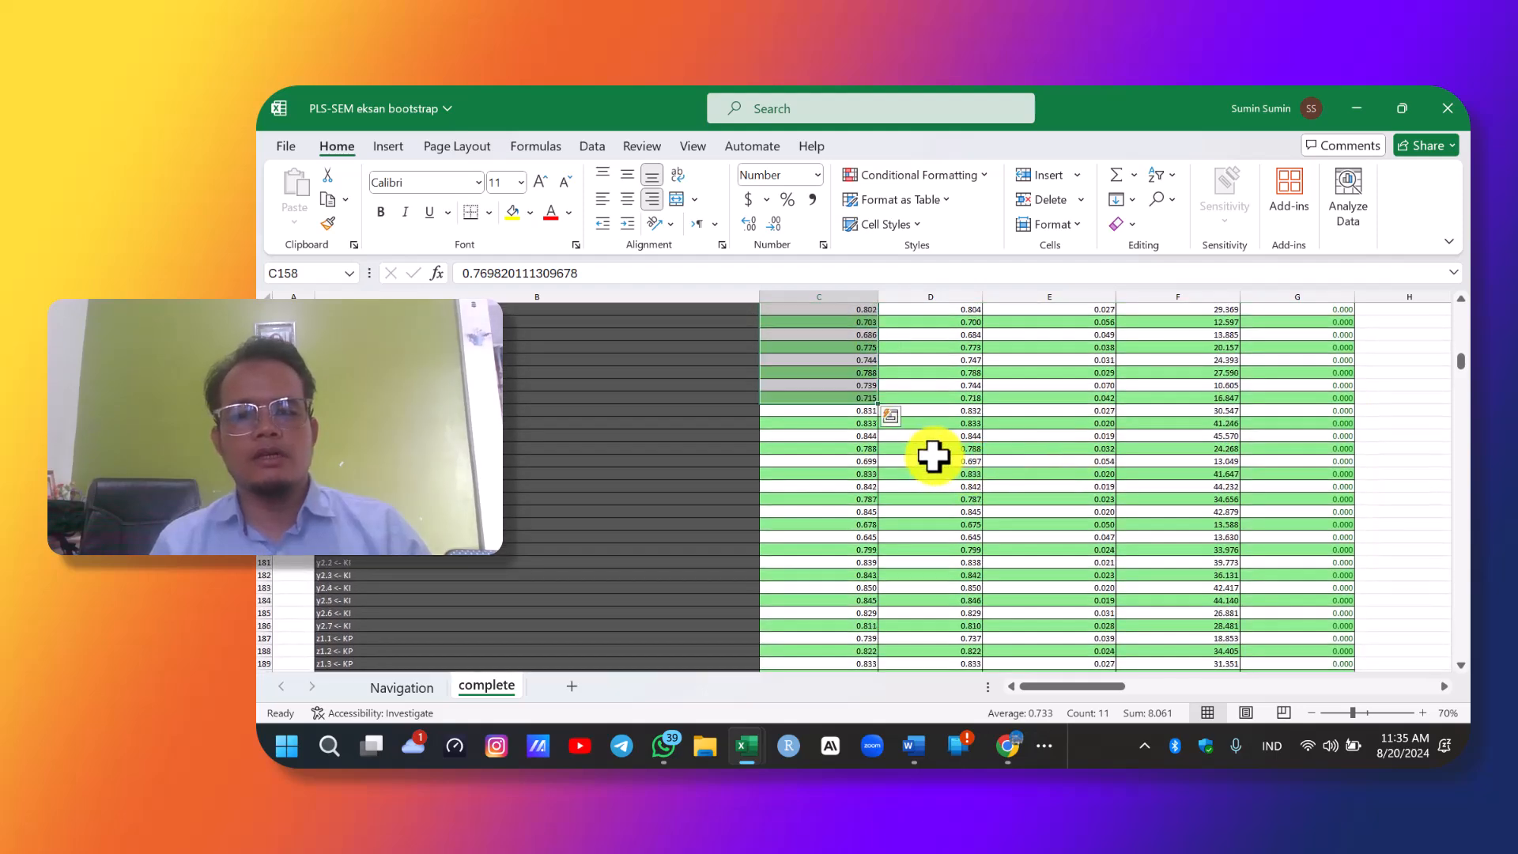
scroll(878, 411, "up", 2)
scroll(866, 451, "down", 2)
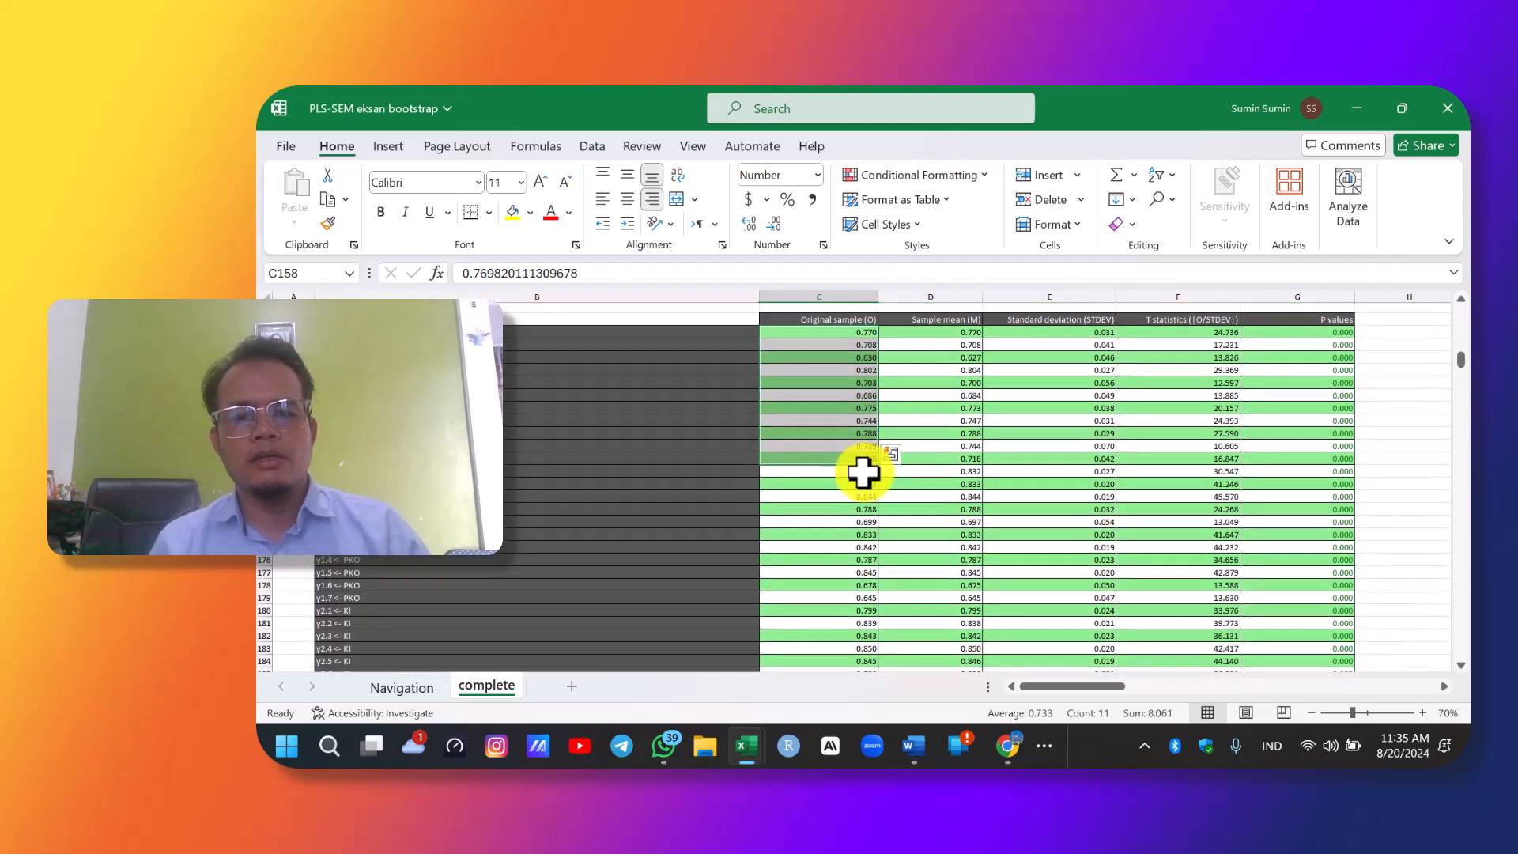
scroll(873, 486, "up", 2)
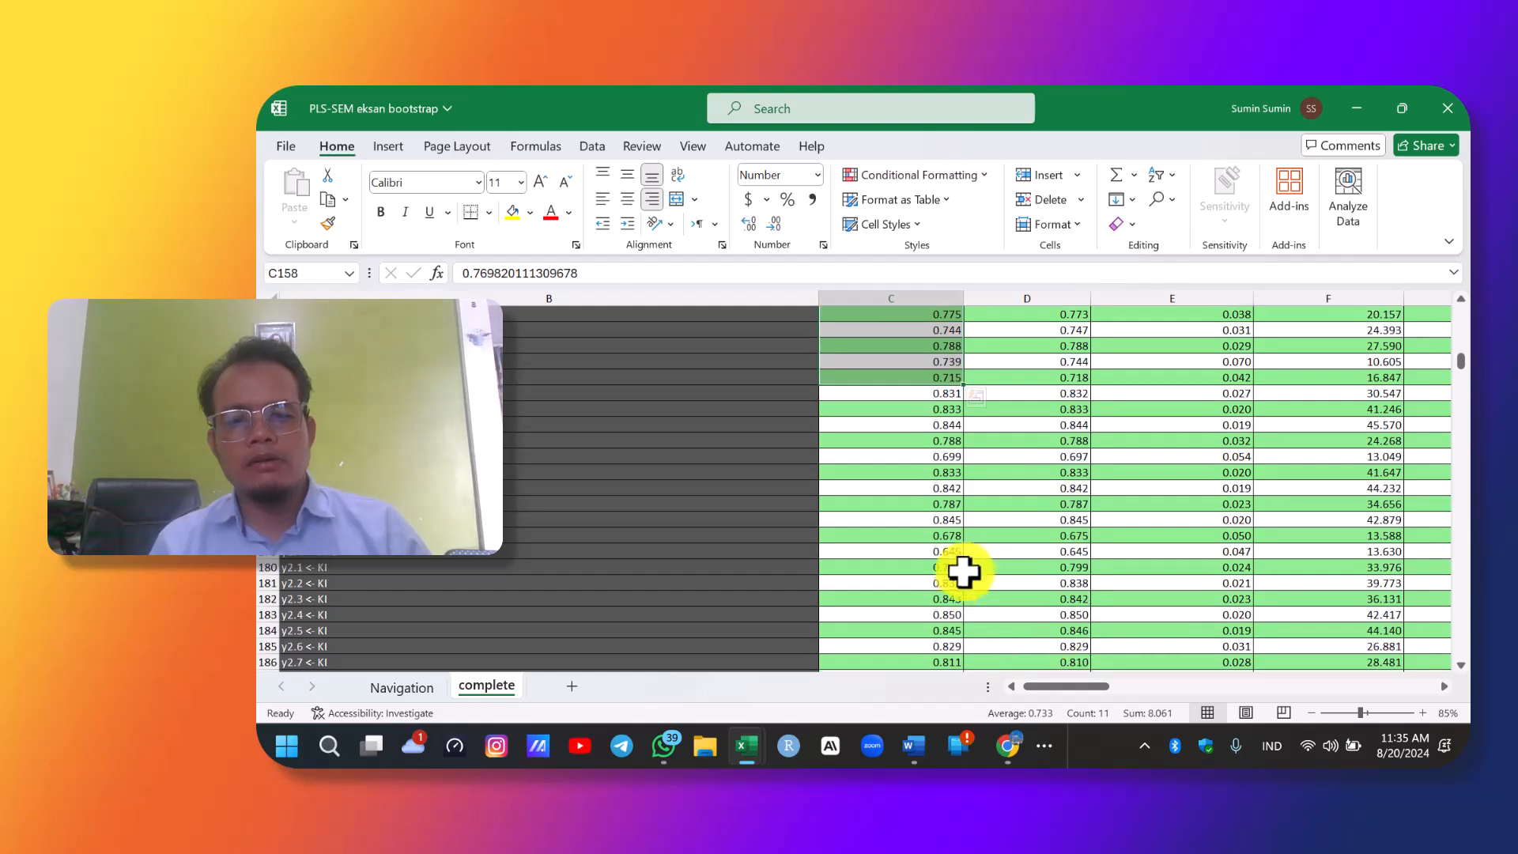
left_click(937, 536)
left_click(897, 459)
left_click_drag(898, 459, 443, 472)
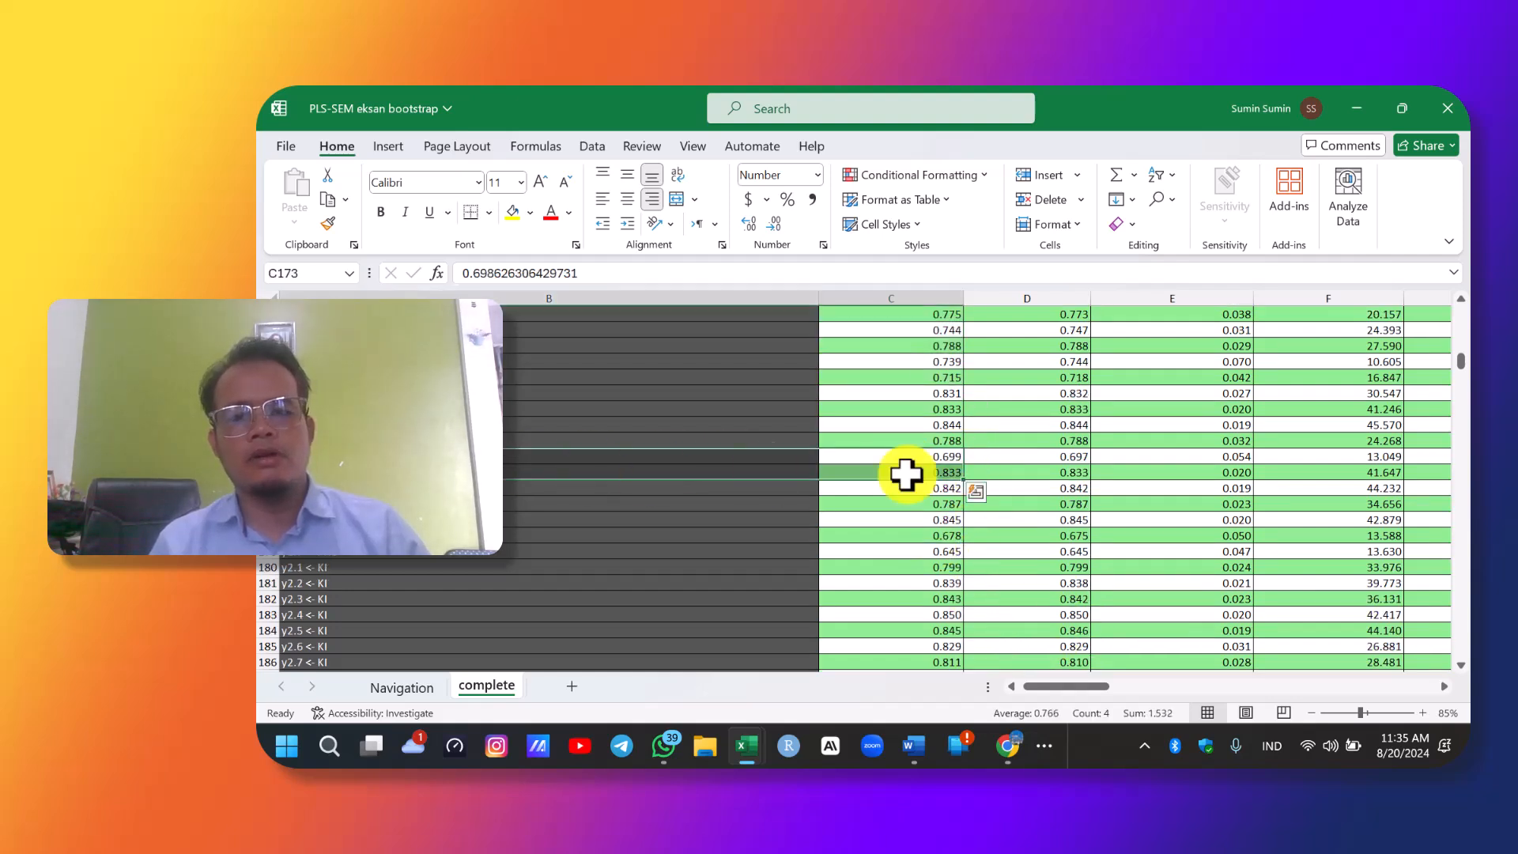
Examine the T statistics and P values of all outer loadings down to the confidence intervals section.
scroll(1054, 474, "down", 1)
scroll(1135, 474, "down", 1)
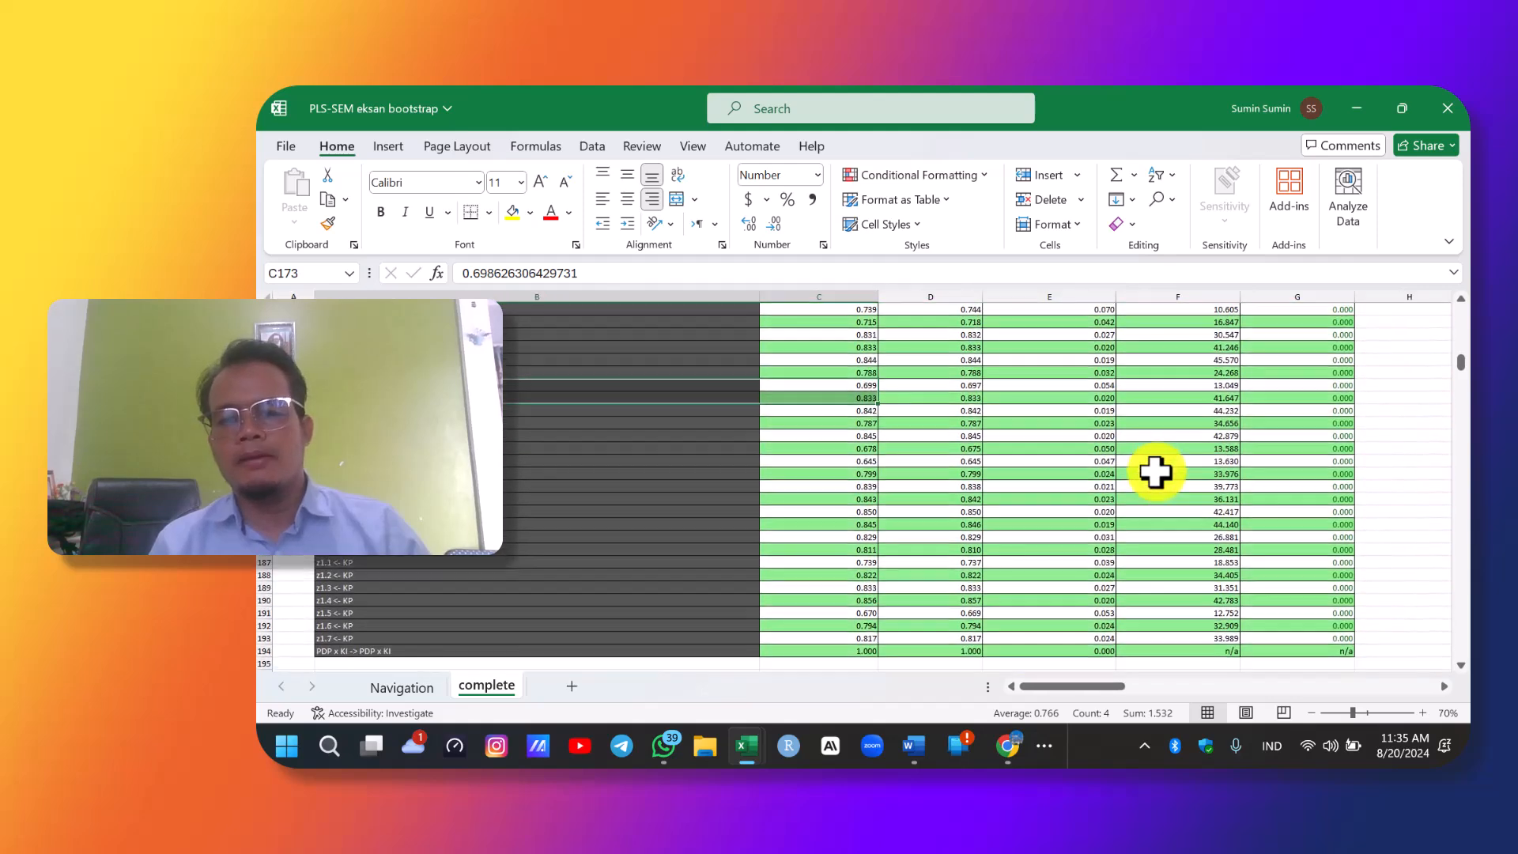
scroll(1156, 472, "down", 2)
scroll(1046, 481, "up", 6)
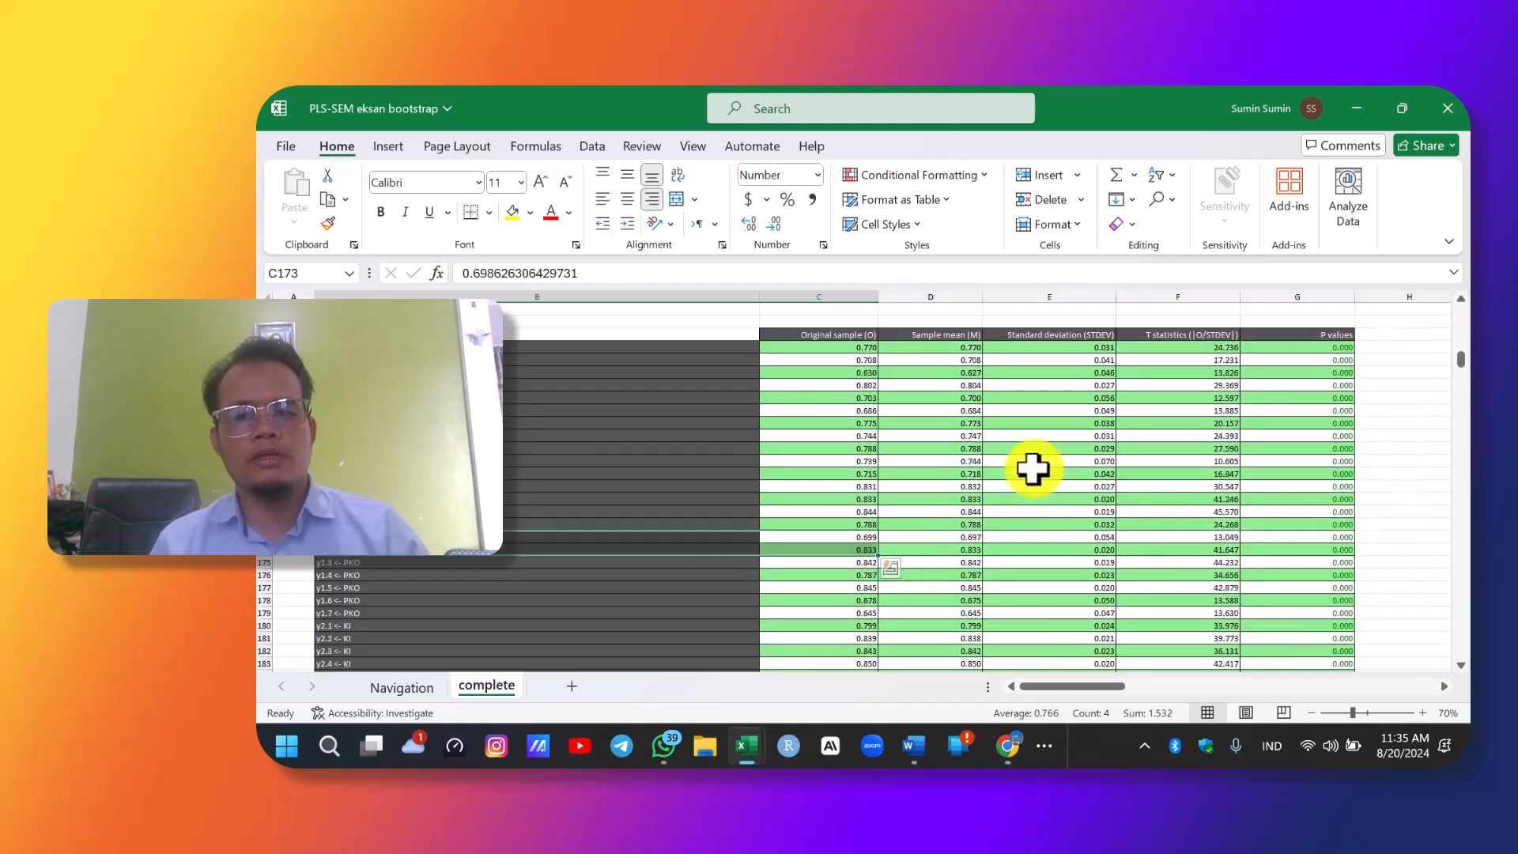
scroll(1012, 490, "up", 2)
scroll(967, 504, "down", 8)
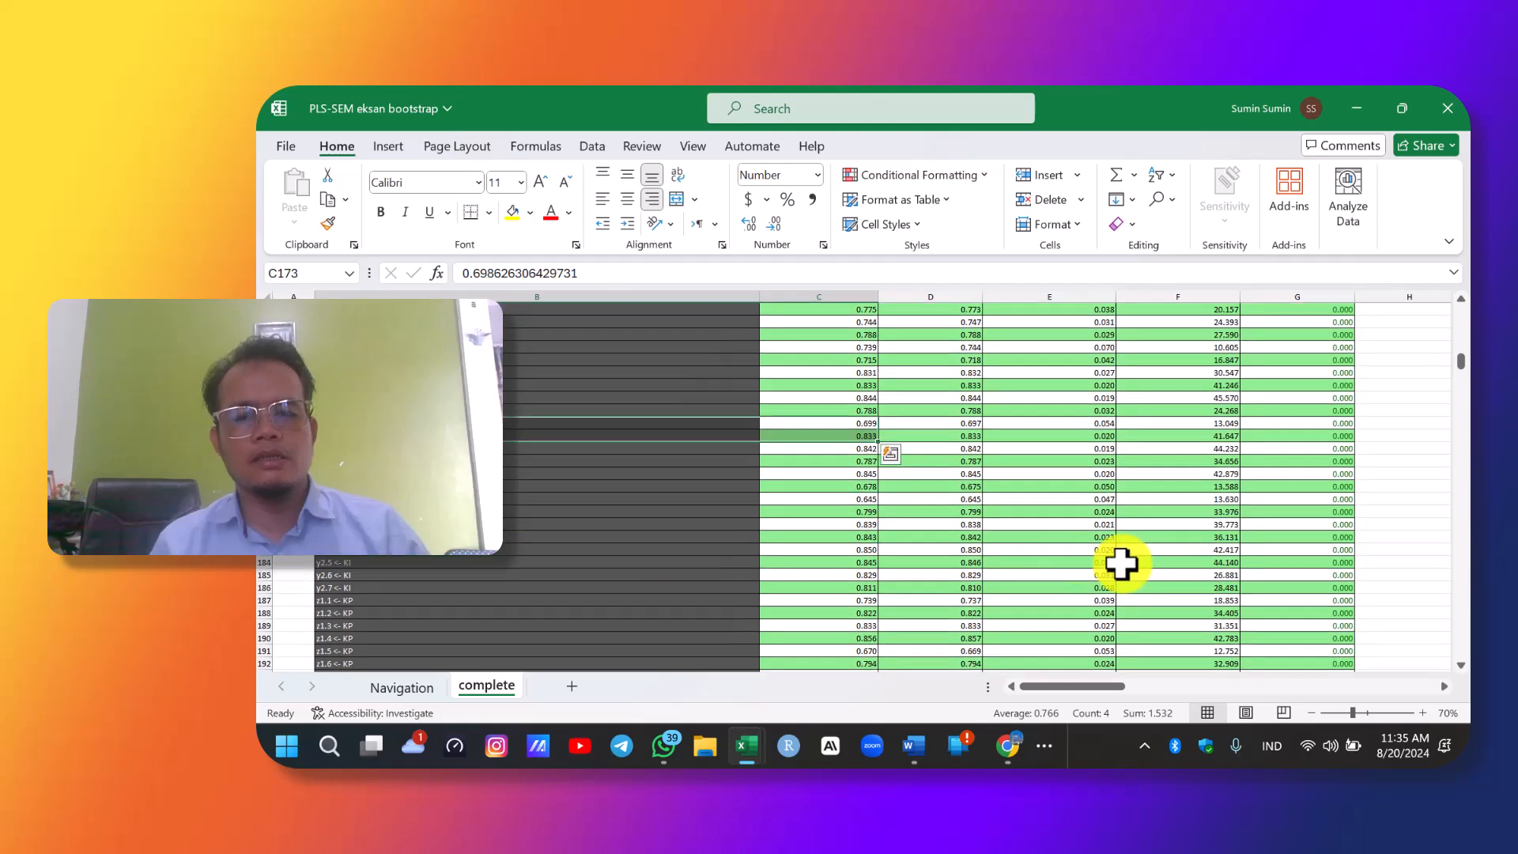
left_click(1088, 589)
scroll(719, 549, "down", 3)
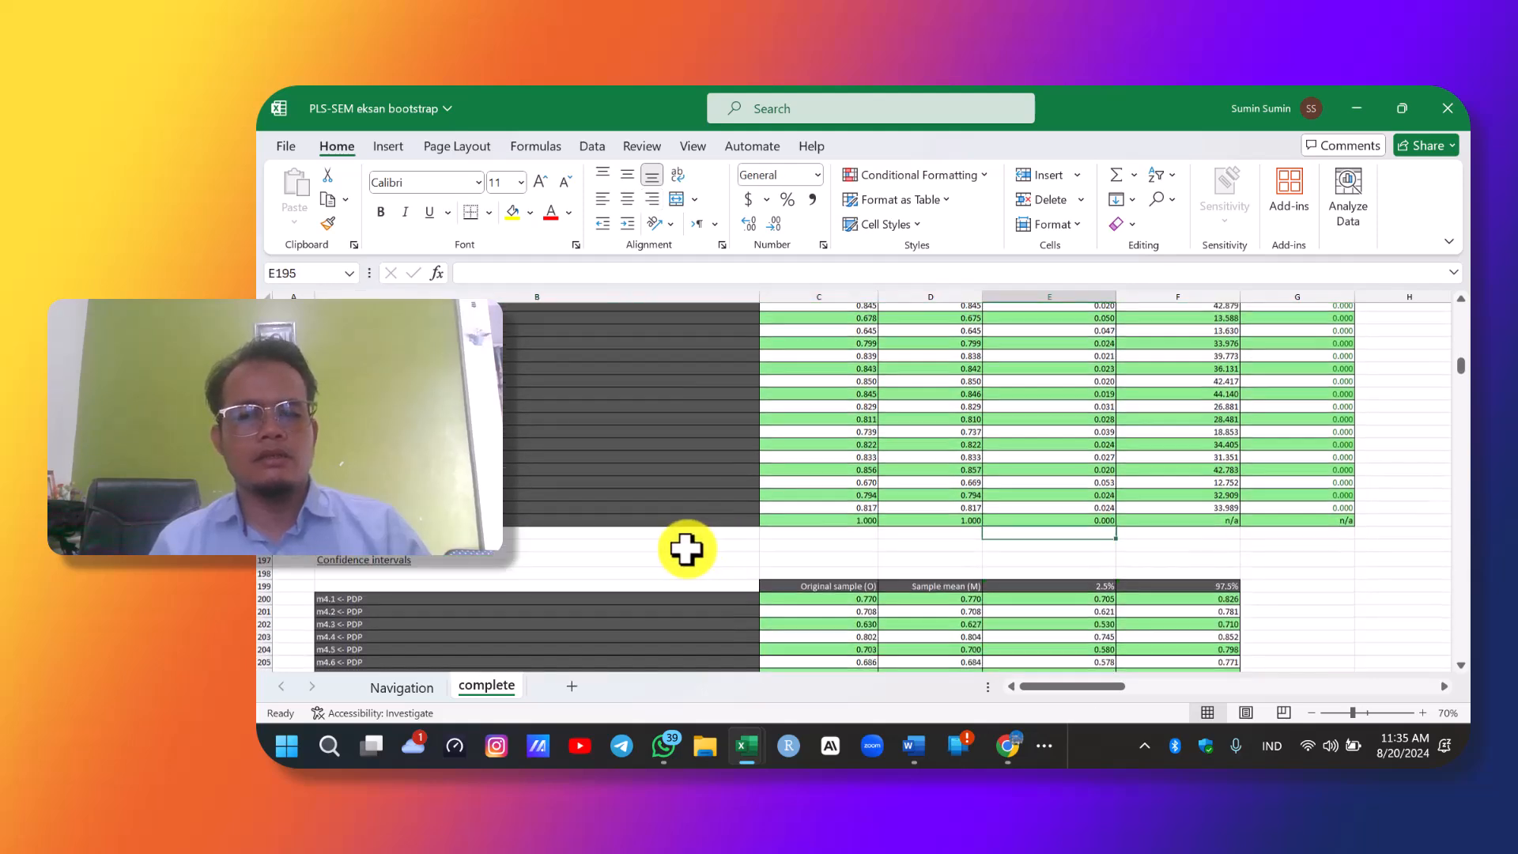
left_click(475, 486)
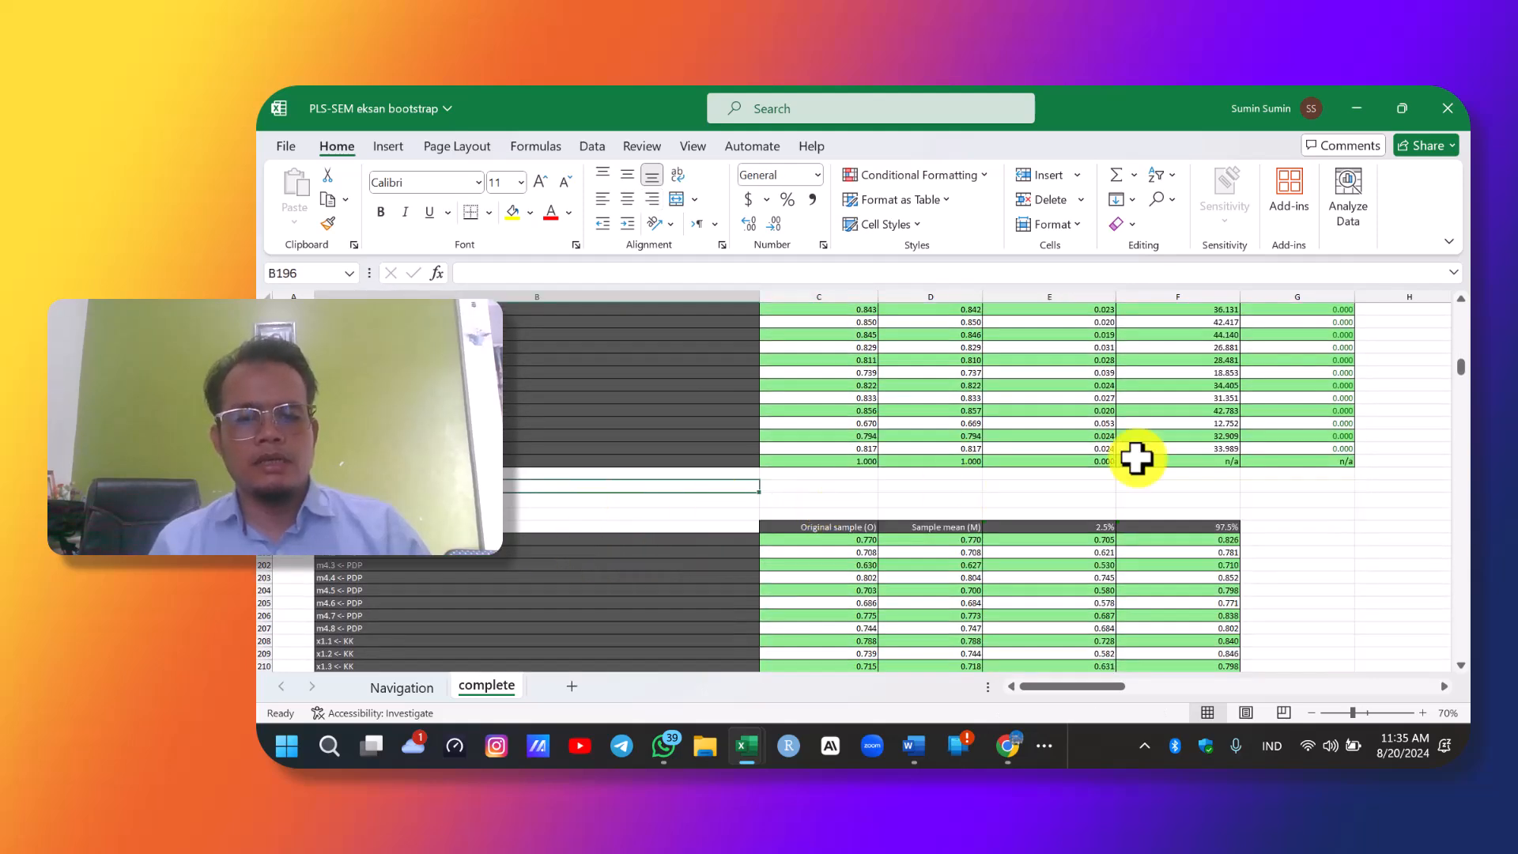
Go back through the effects tables to the path coefficients at the start of the complete sheet and select the report title cell B1.
scroll(1081, 419, "up", 3)
scroll(1081, 419, "up", 14)
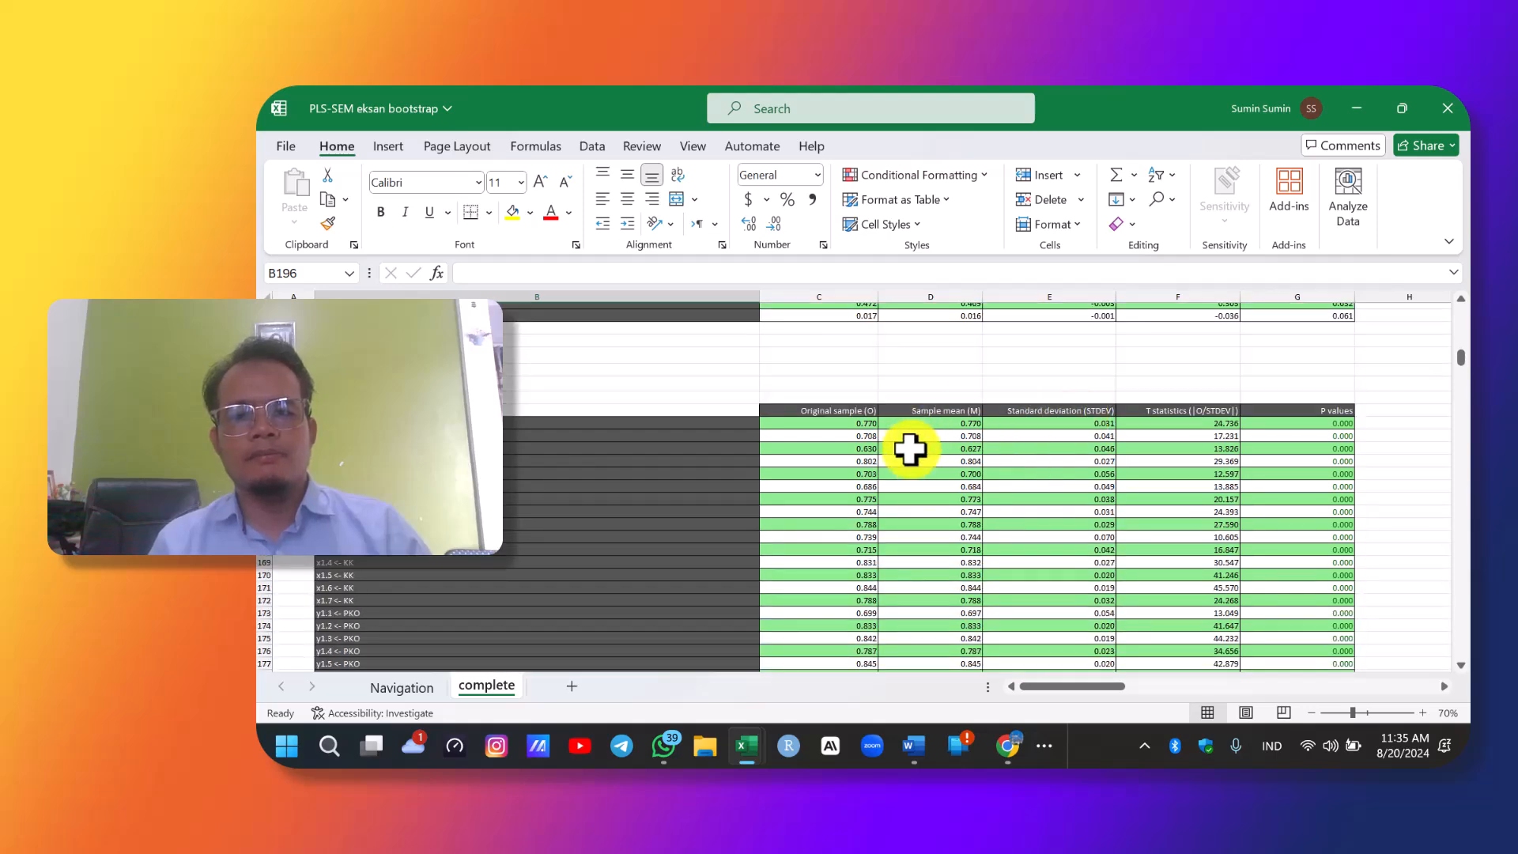
scroll(927, 472, "up", 13)
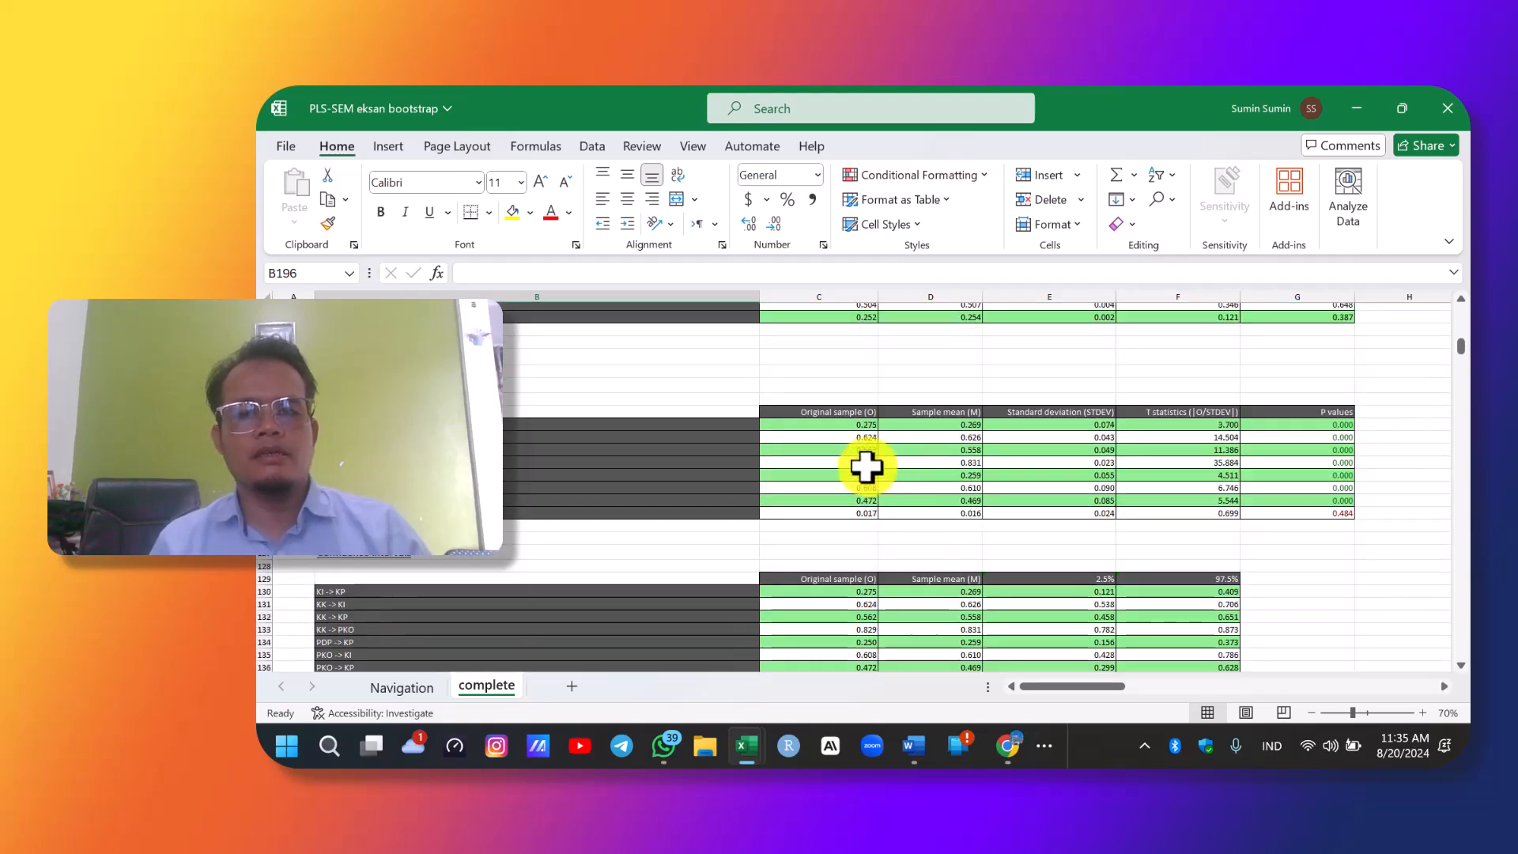
scroll(670, 444, "up", 15)
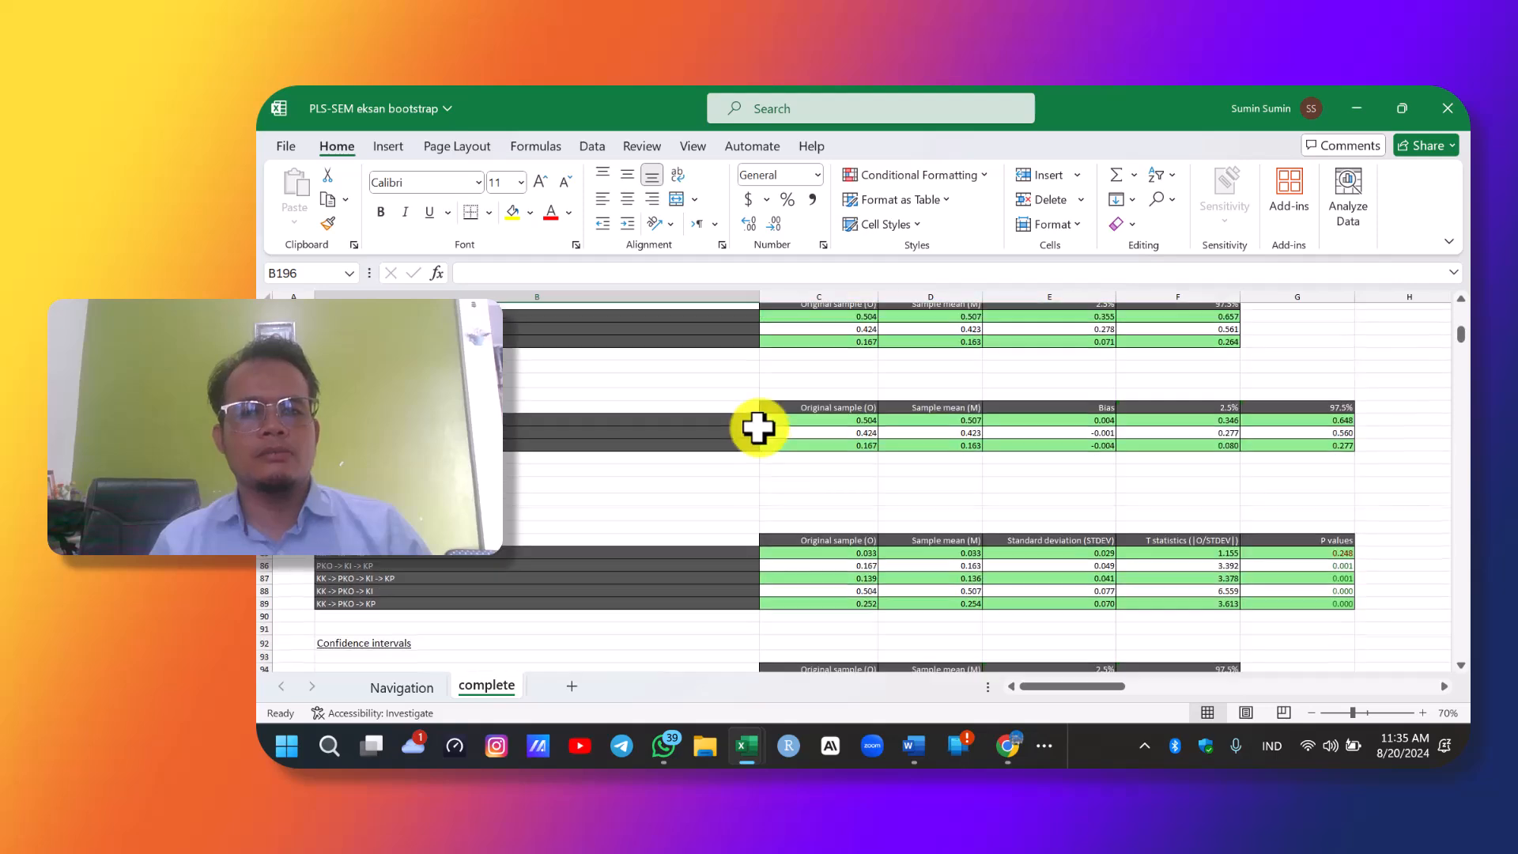
scroll(759, 426, "up", 9)
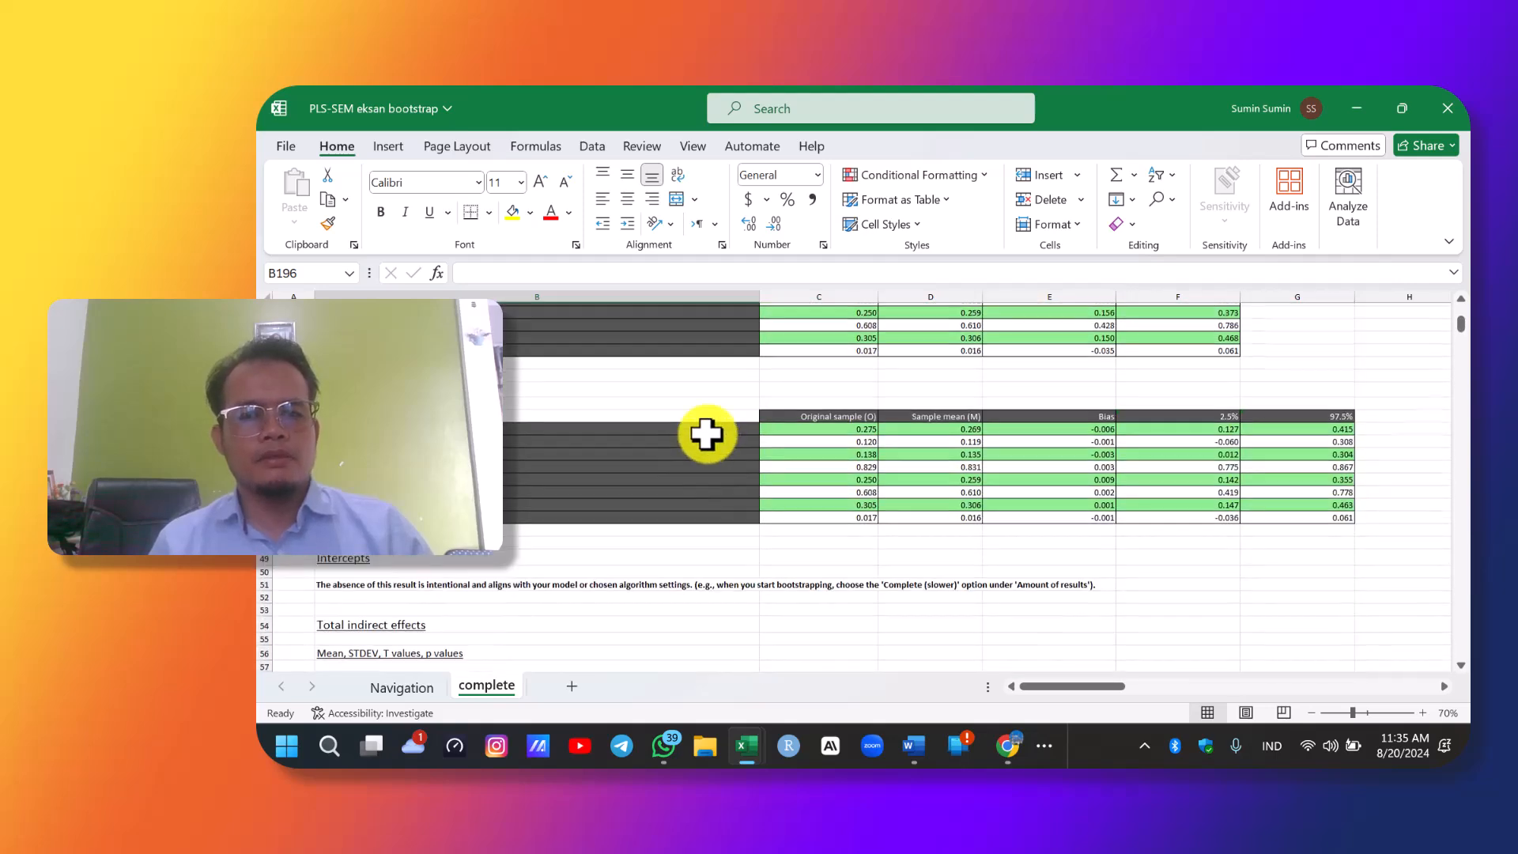
scroll(670, 444, "up", 9)
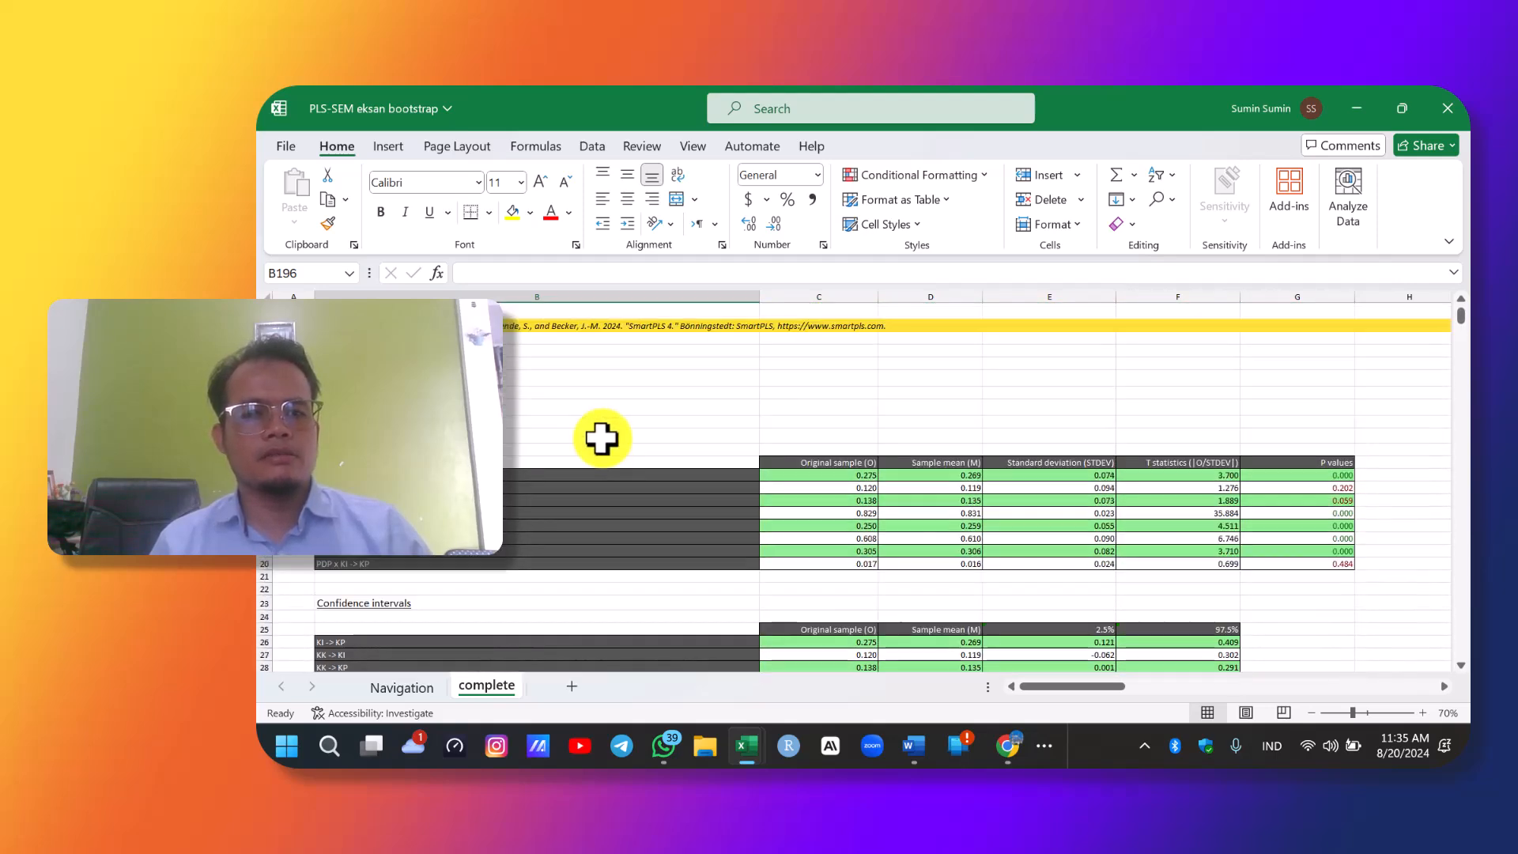
left_click(608, 400)
left_click(412, 321)
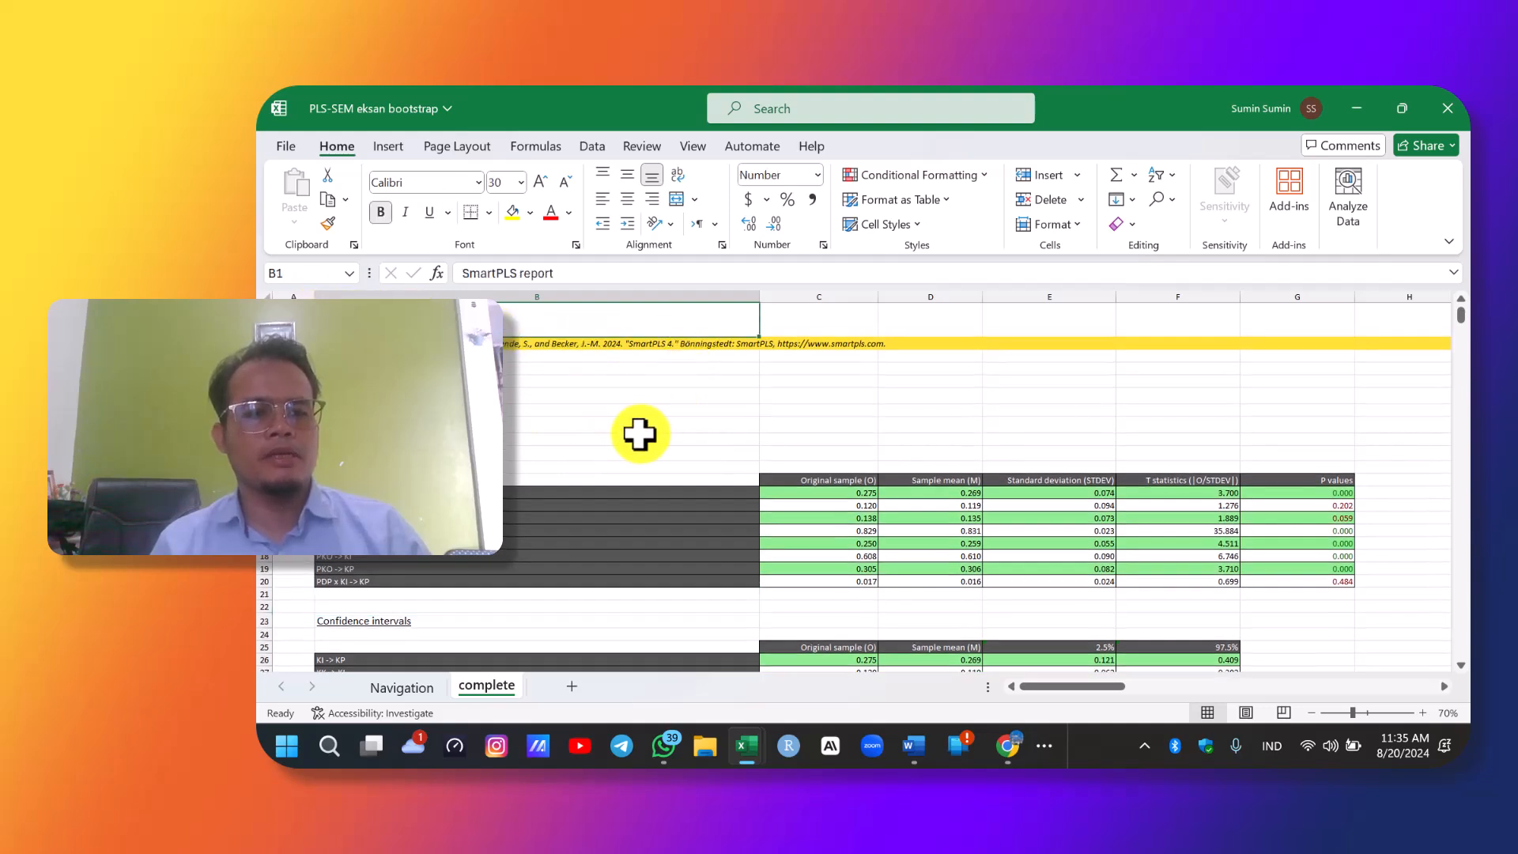